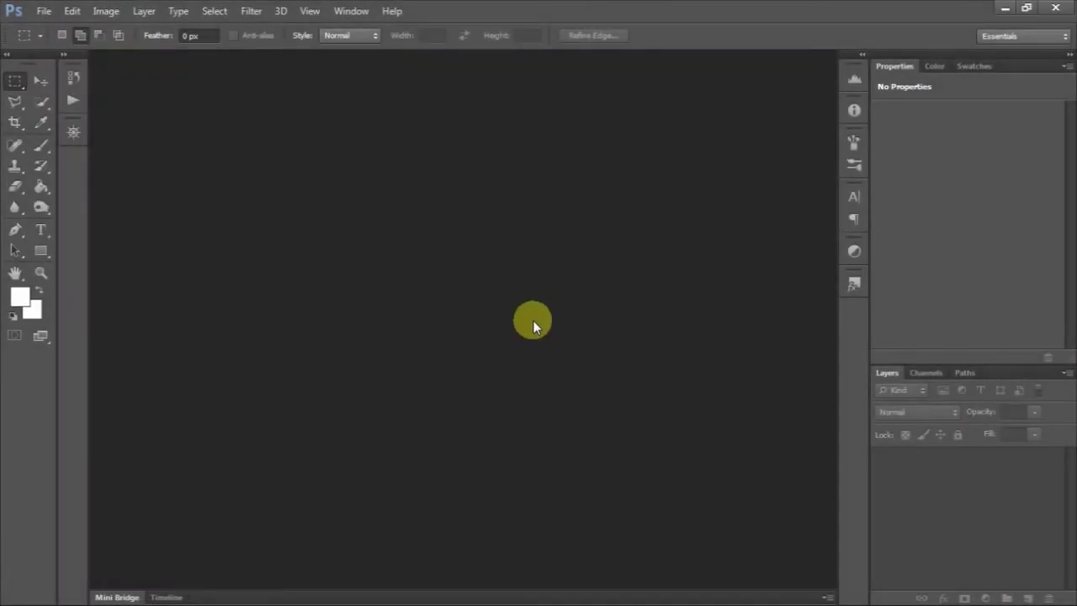
Step: Open IMG_3100.jpg and duplicate its Background layer into Background copy
double_click(533, 321)
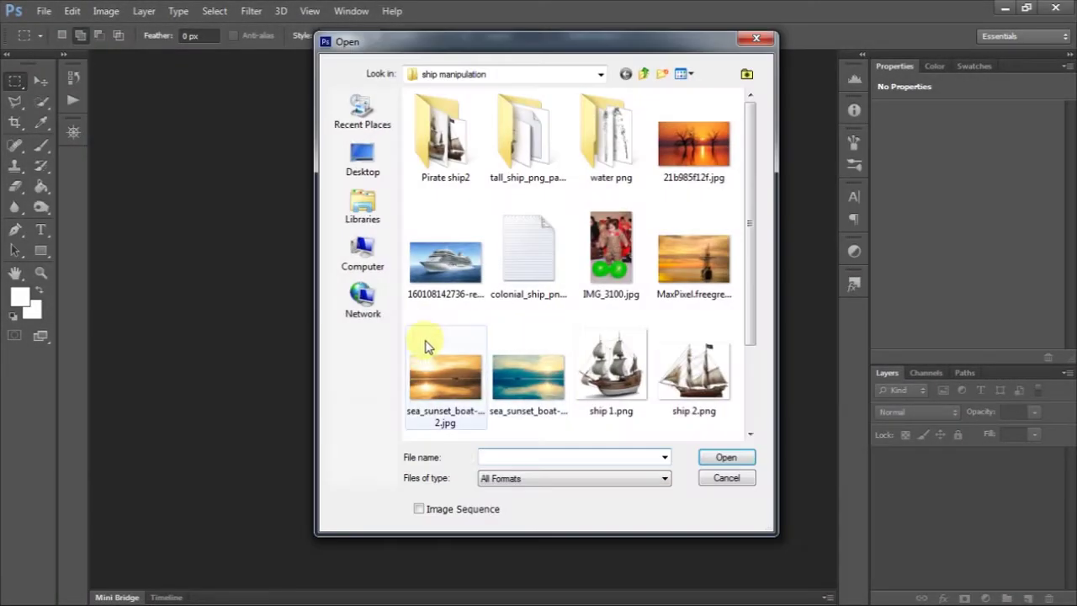
double_click(607, 248)
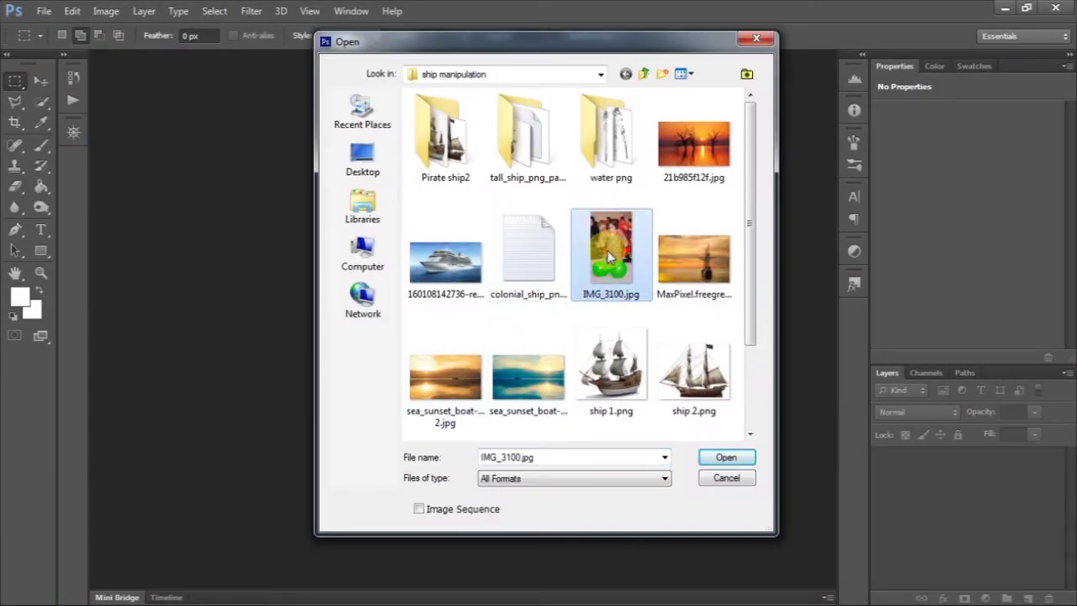
drag(988, 469, 1028, 598)
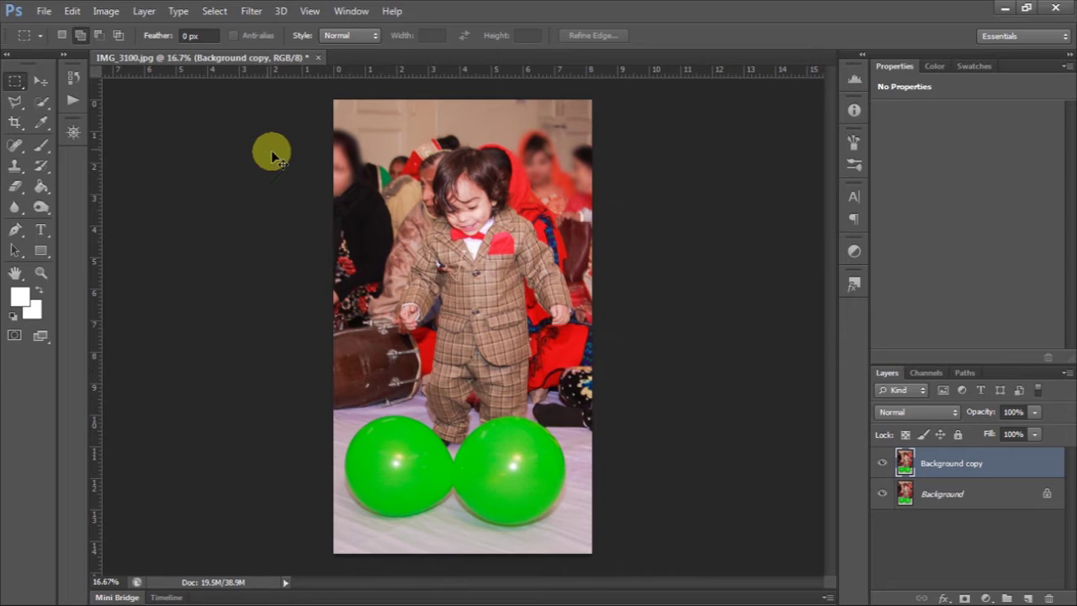
Step: Zoom in on the boy and switch to the Polygonal Lasso Tool
key(ctrl+plus)
key(ctrl+plus)
key(ctrl+plus)
key(ctrl+plus)
scroll(555, 299, up, 5)
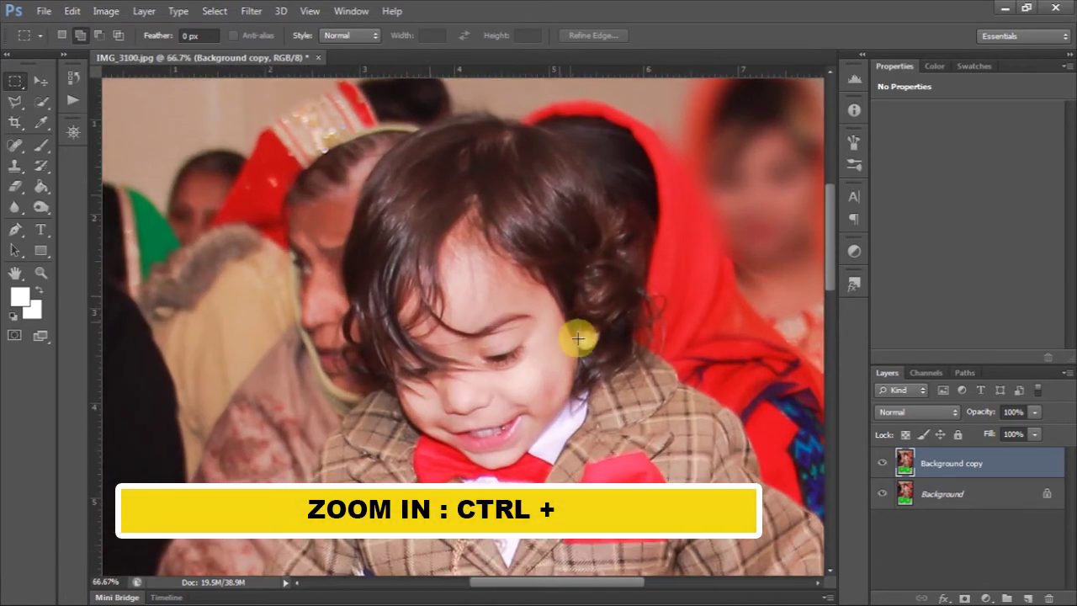
drag(14, 101, 80, 113)
key(ctrl+plus)
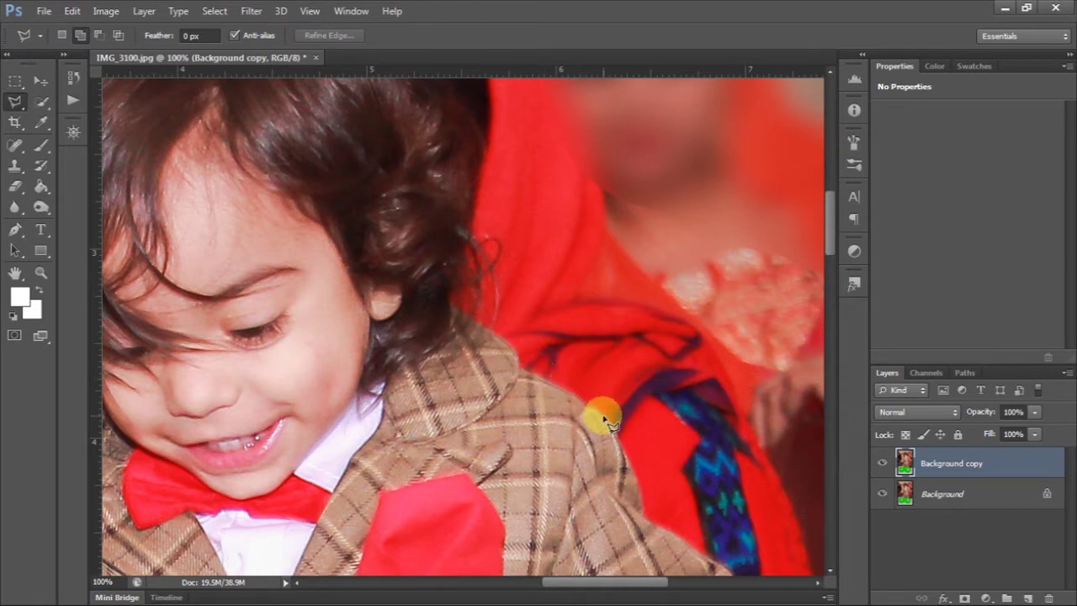
Step: Place lasso points from the jacket shoulder down the sleeve and around the boy's hand
click(646, 495)
scroll(509, 400, down, 2)
scroll(509, 400, right, 2)
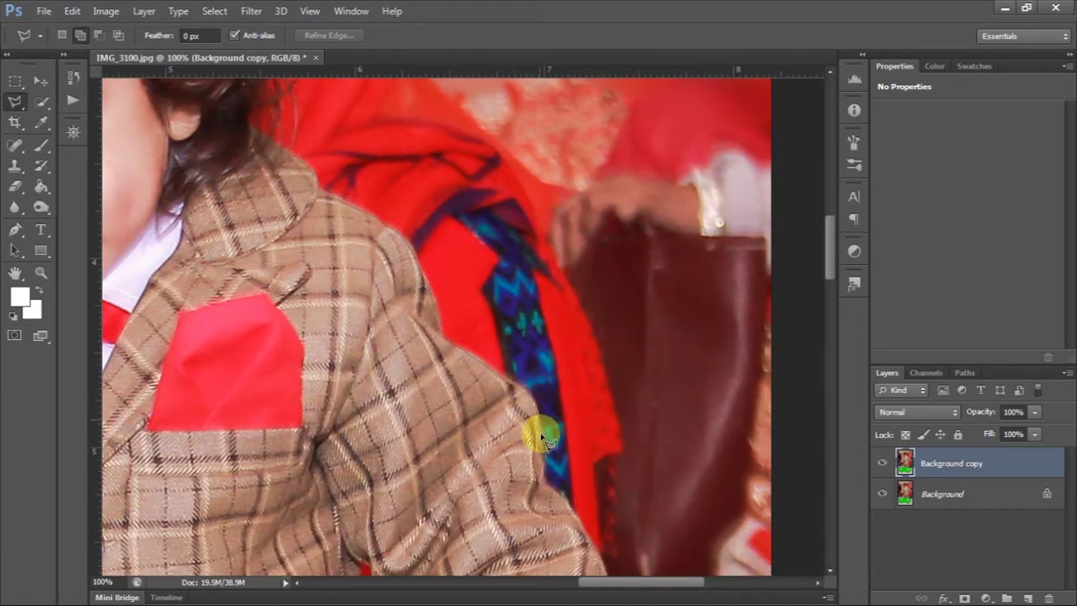
drag(577, 525, 481, 300)
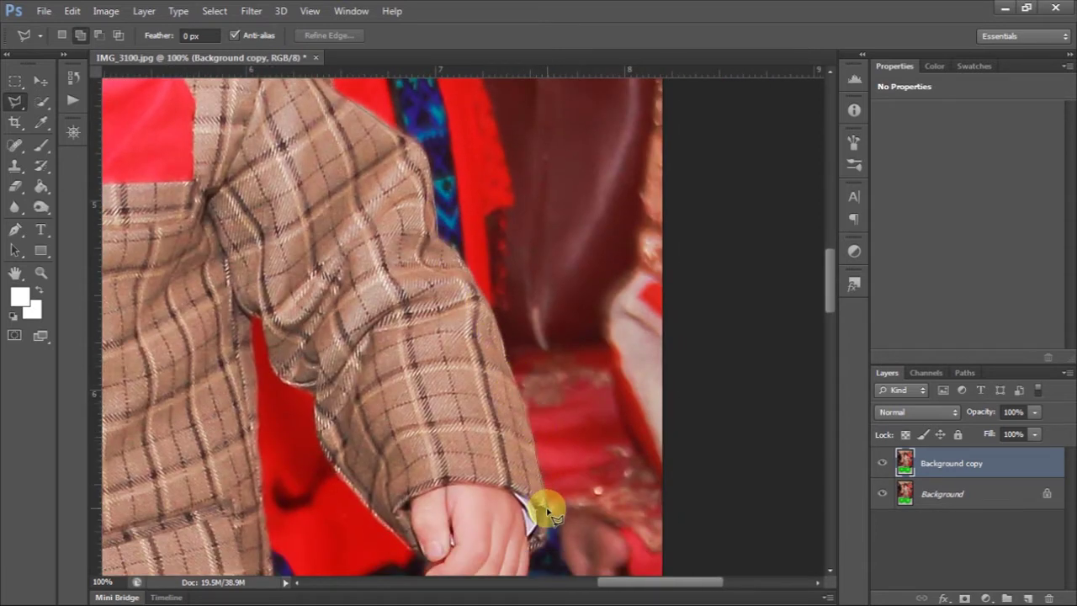
drag(547, 513, 421, 244)
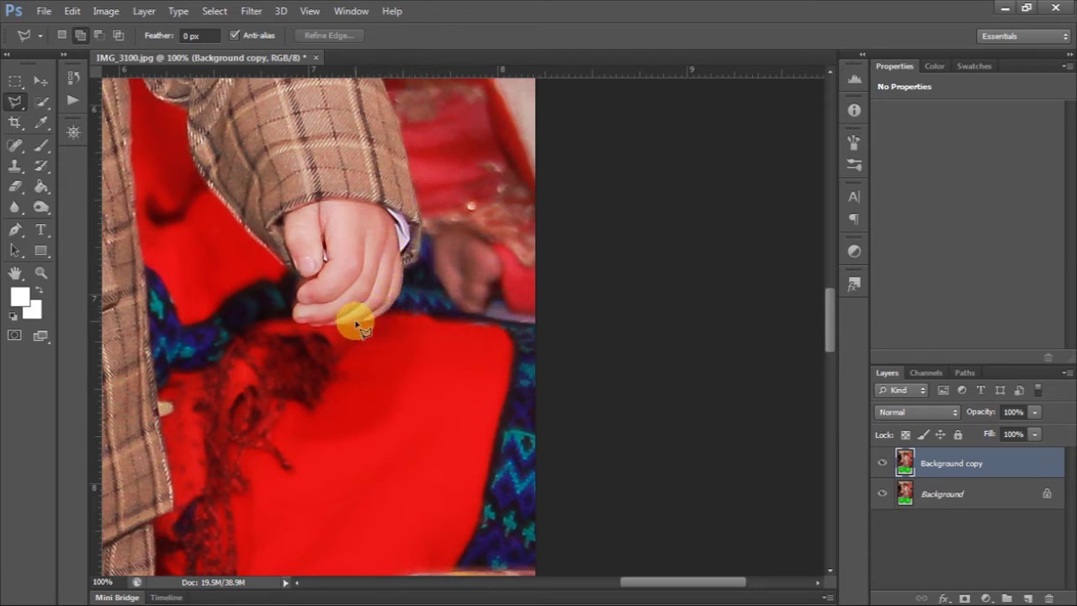
scroll(357, 327, up, 1)
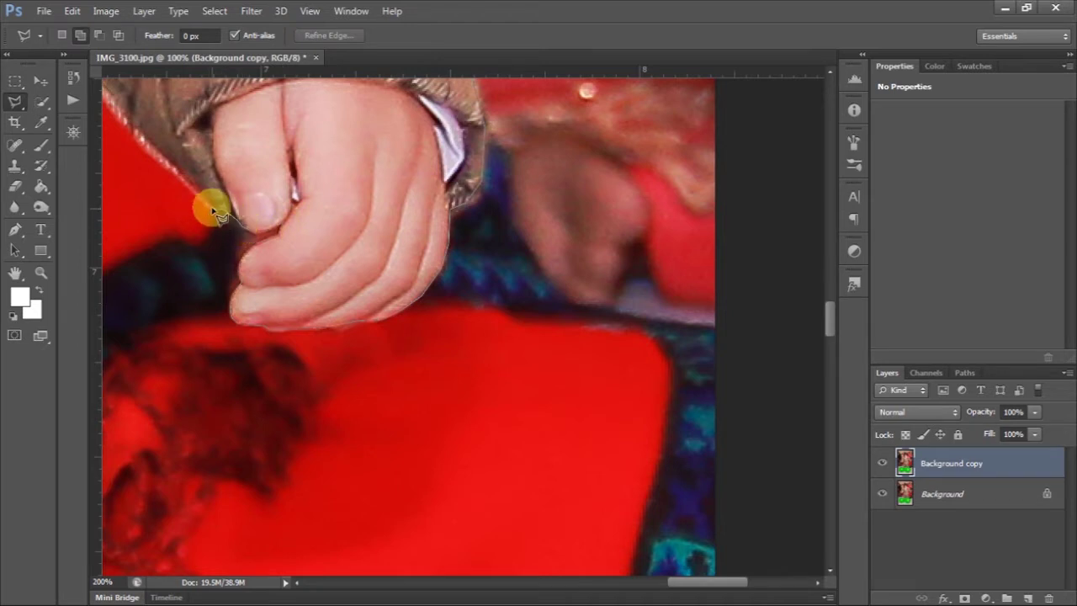
scroll(348, 312, up, 5)
scroll(317, 328, left, 5)
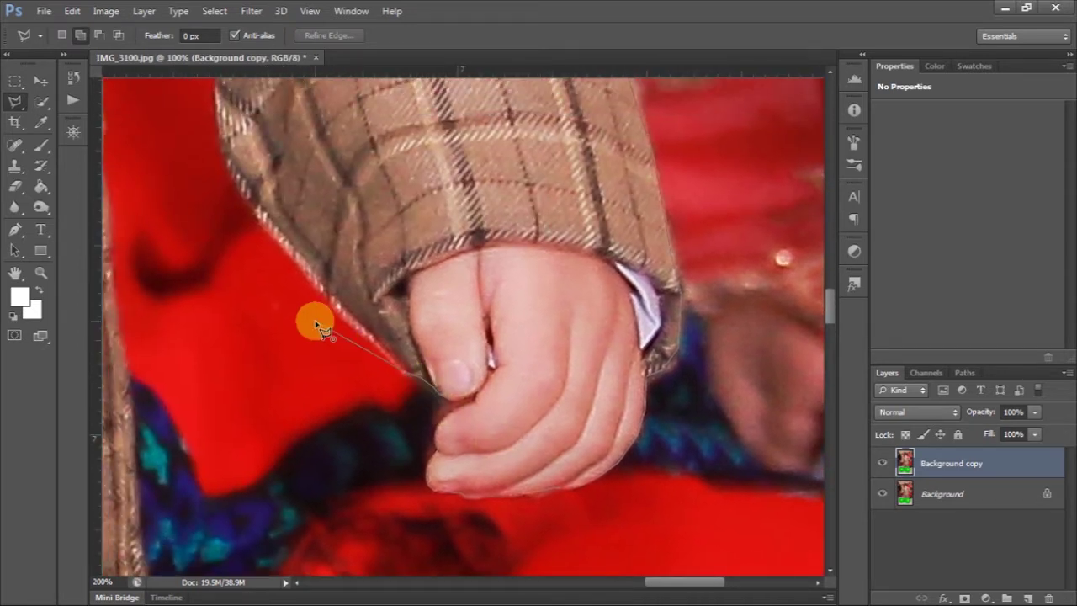
scroll(317, 328, down, 1)
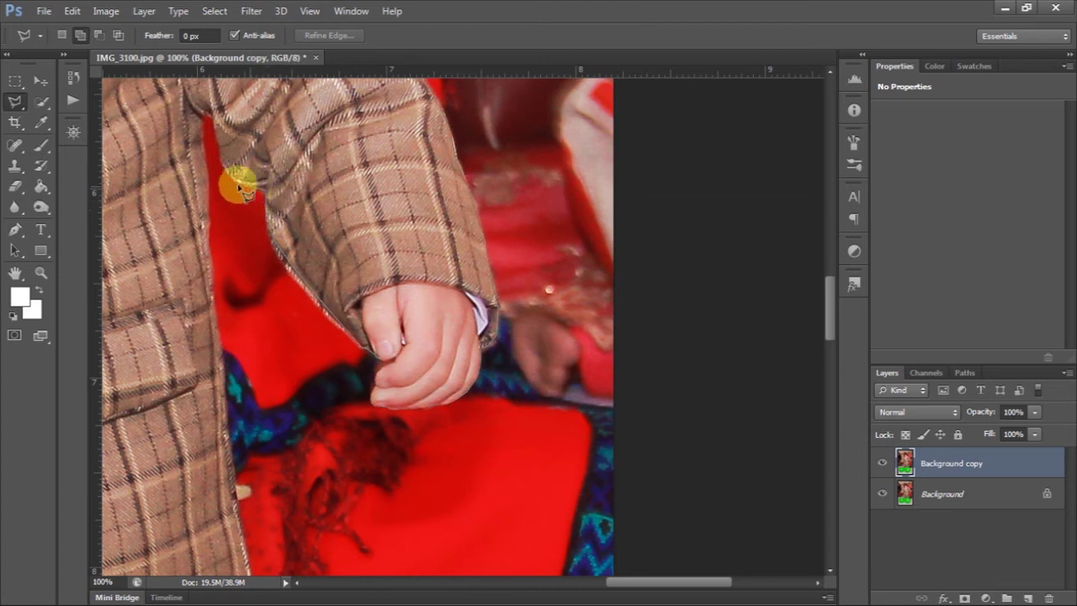
Step: Continue the outline down the coat edge to the hem, then around the right balloon
click(202, 117)
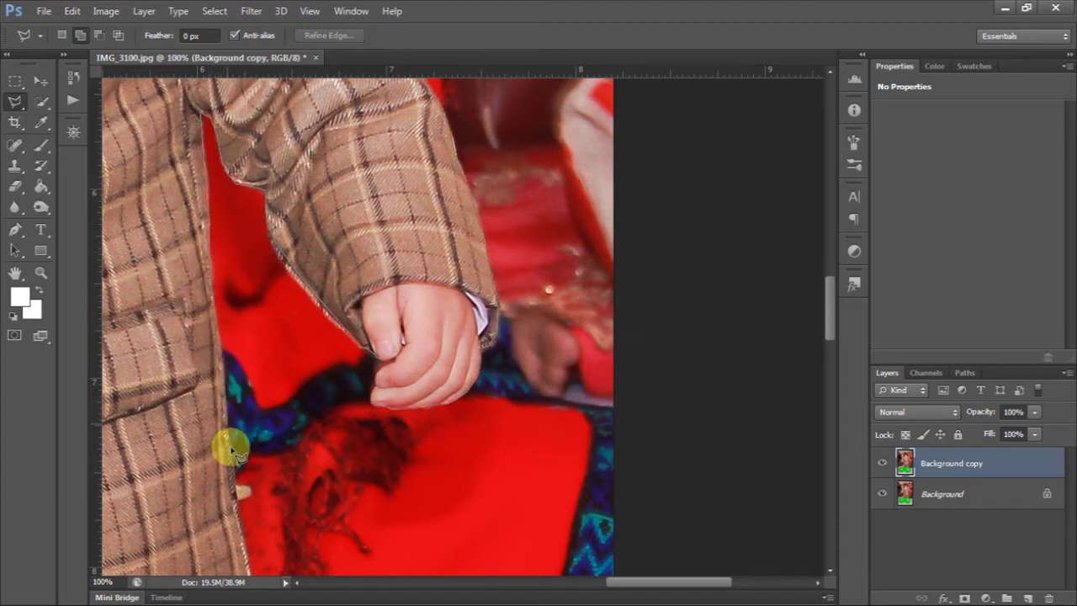
drag(241, 516, 283, 233)
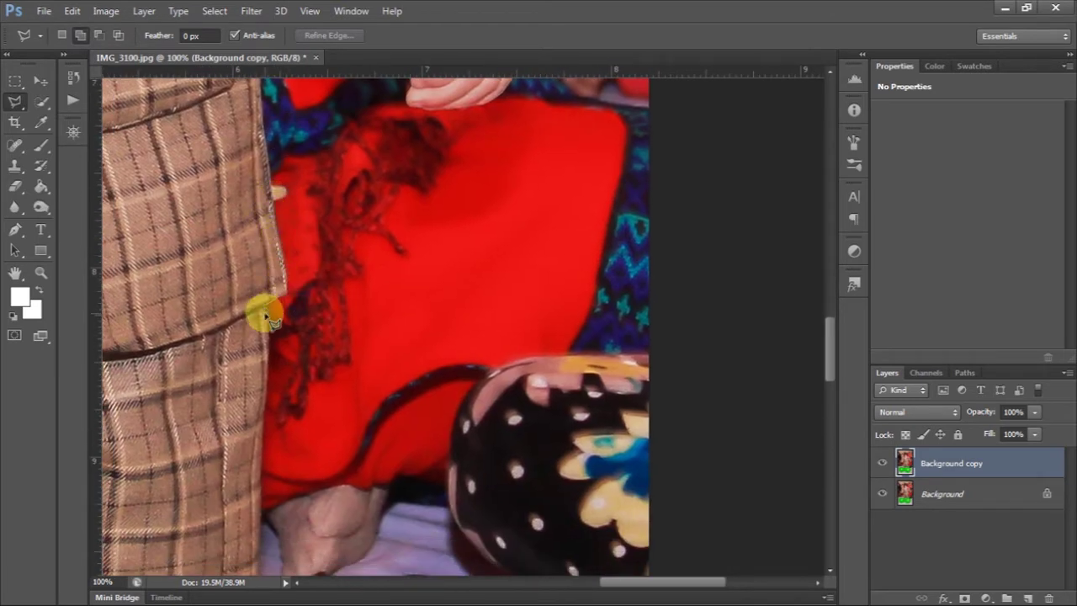
drag(264, 400, 308, 116)
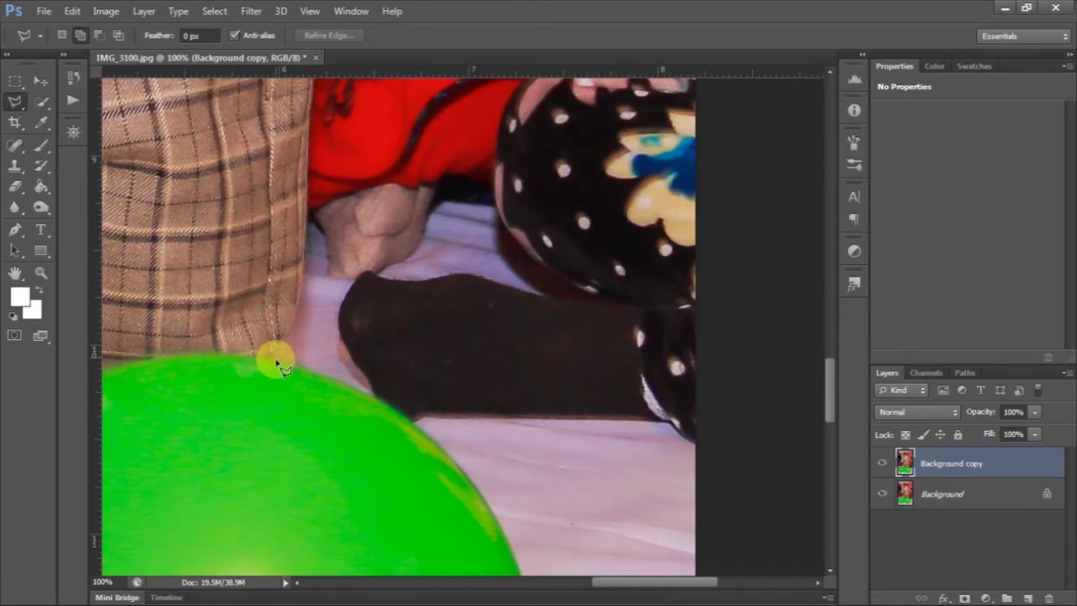
drag(278, 364, 291, 166)
key(ctrl+minus)
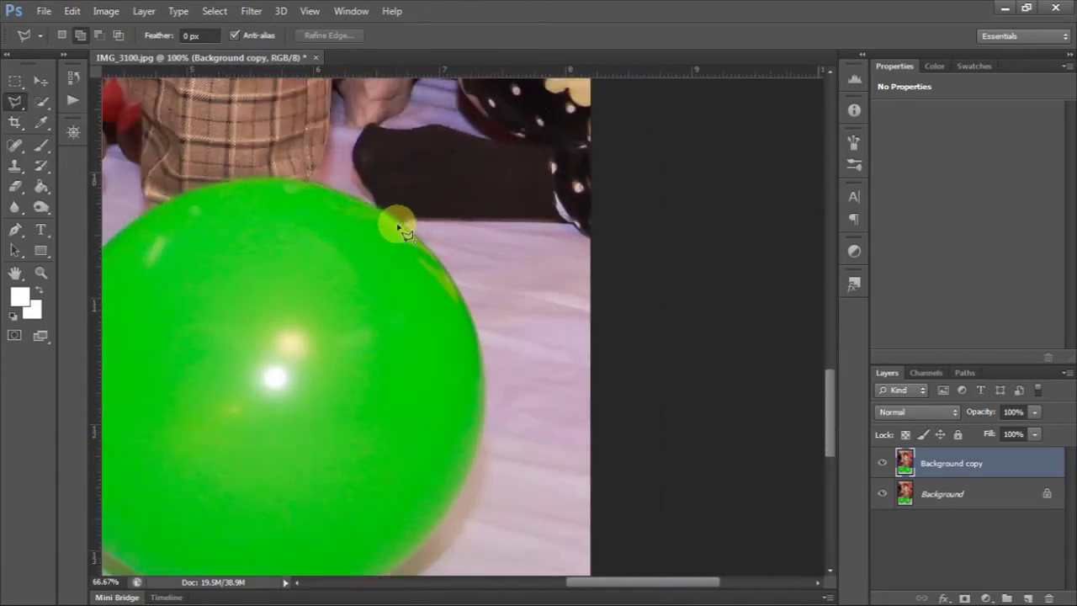
key(ctrl+minus)
key(ctrl+minus)
mouse_move(484, 118)
mouse_down()
mouse_move(522, 176)
mouse_move(479, 288)
mouse_move(298, 236)
mouse_move(493, 305)
mouse_move(404, 333)
mouse_move(306, 326)
mouse_move(284, 222)
mouse_up()
Step: Trace the outline up and over the top of the left balloon
click(286, 206)
click(326, 167)
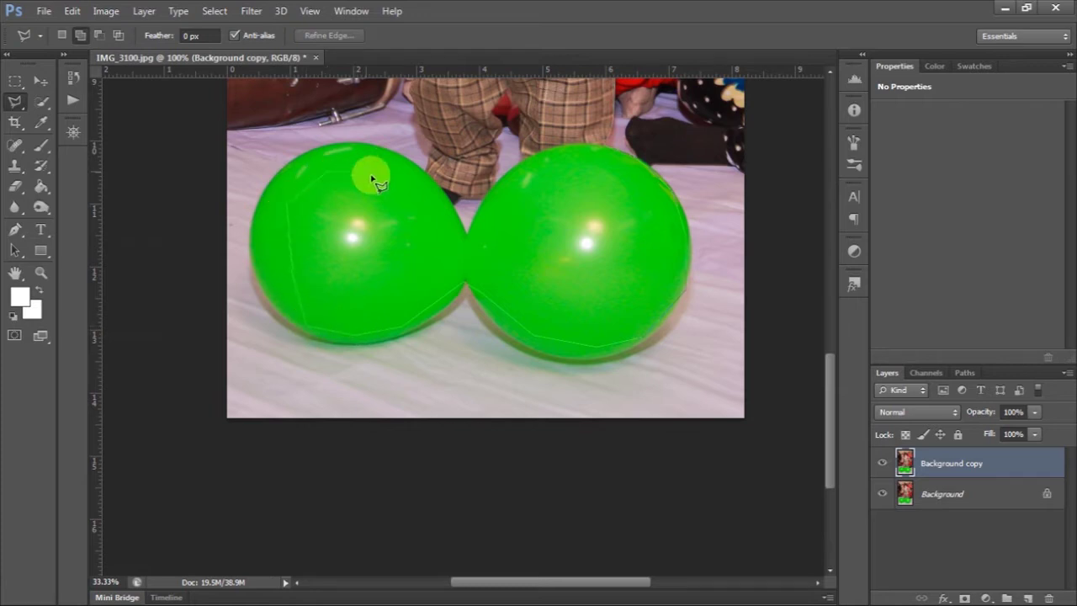
click(426, 170)
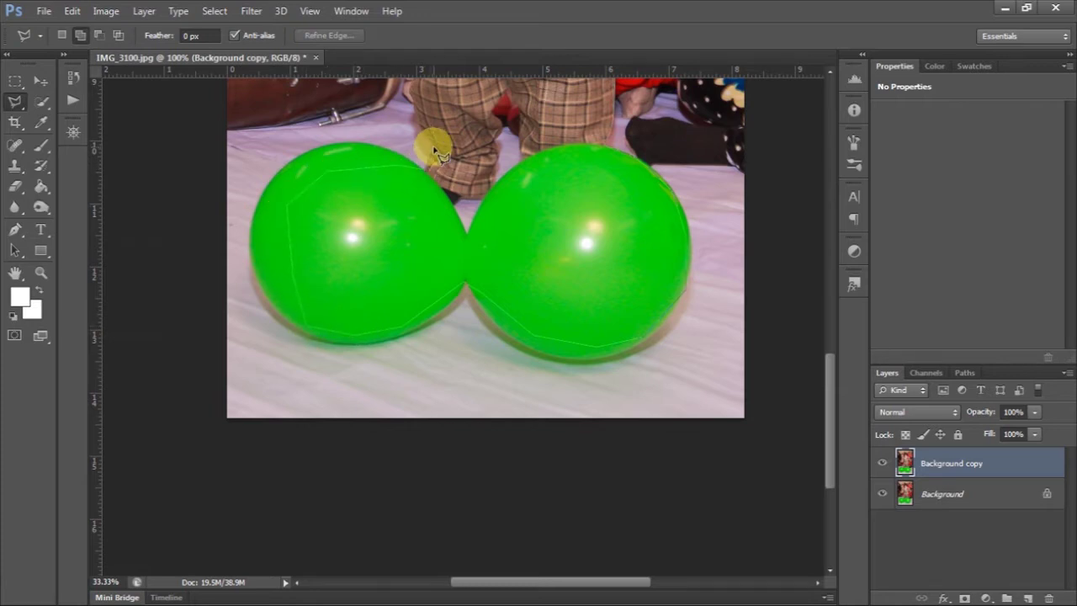
scroll(431, 149, up, 1)
scroll(512, 349, up, 1)
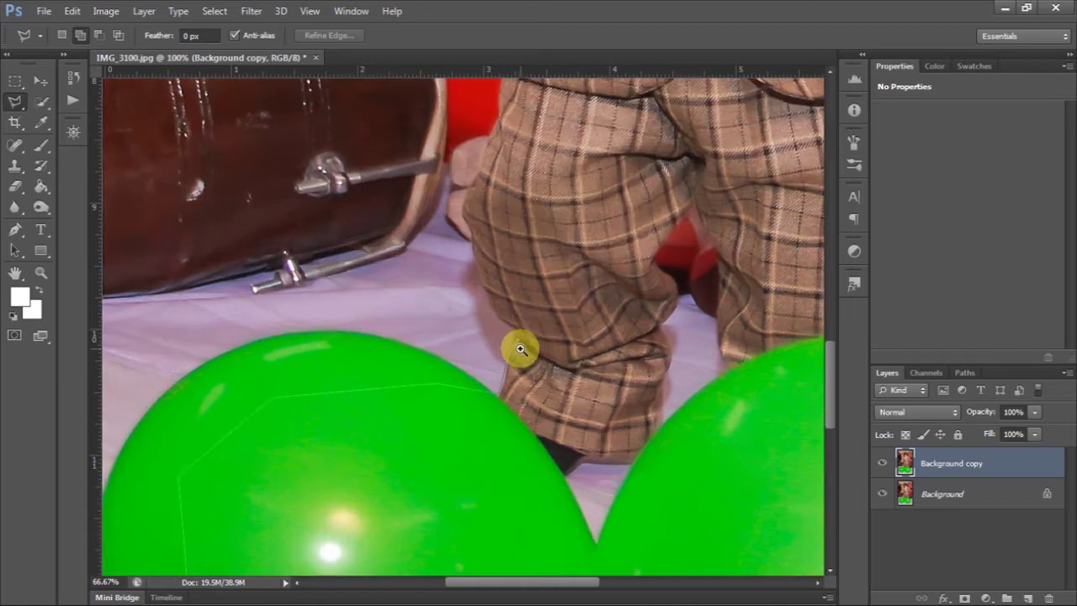
scroll(521, 348, up, 1)
Step: Extend the outline up the trouser leg, past the jacket pocket and along the other sleeve
click(506, 320)
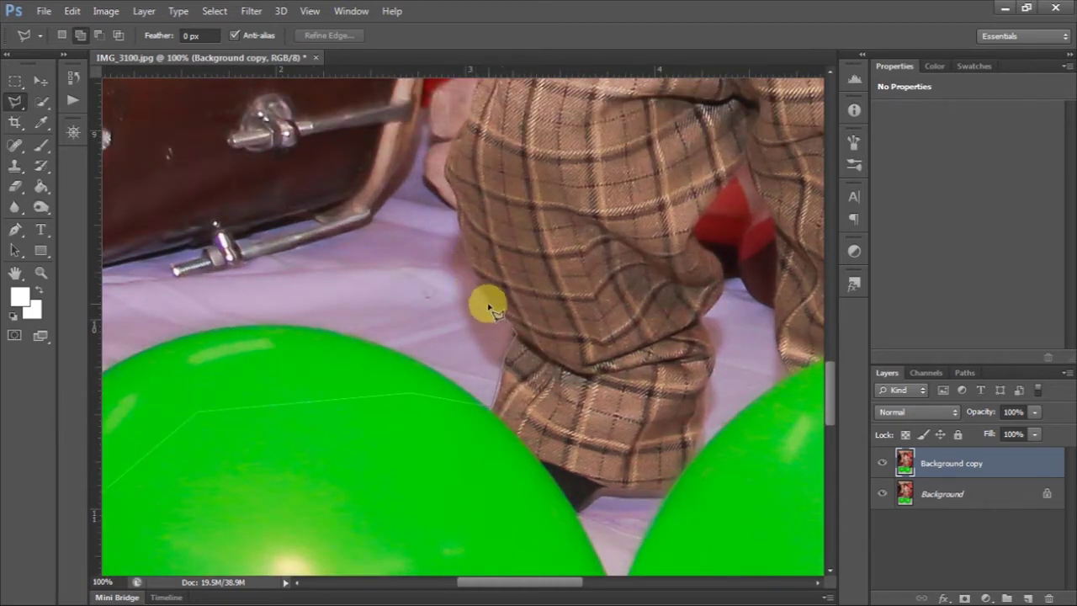
click(464, 238)
drag(453, 164, 493, 365)
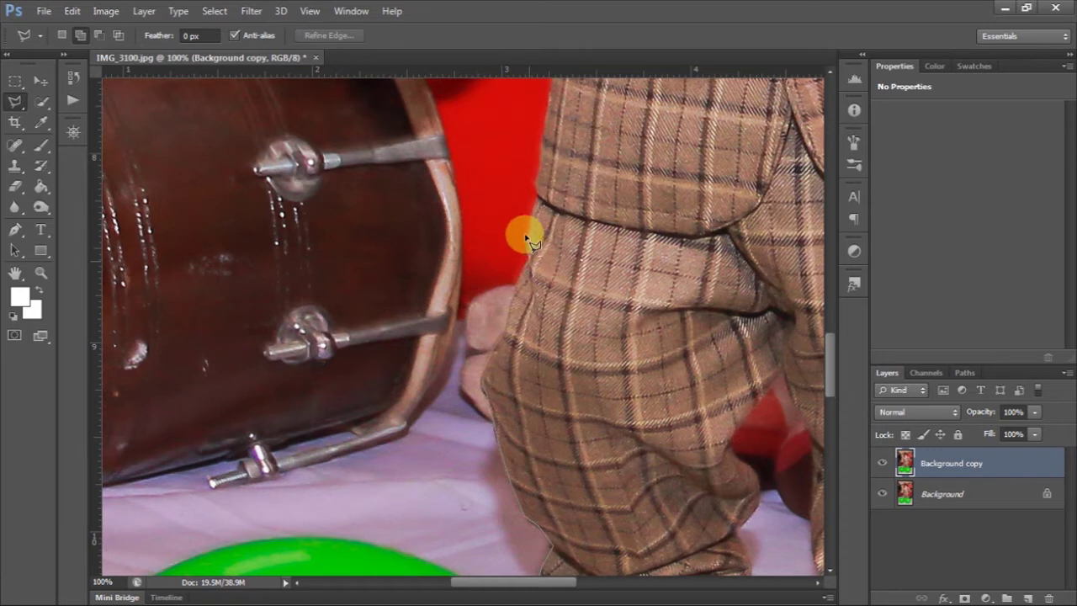
drag(546, 205, 549, 297)
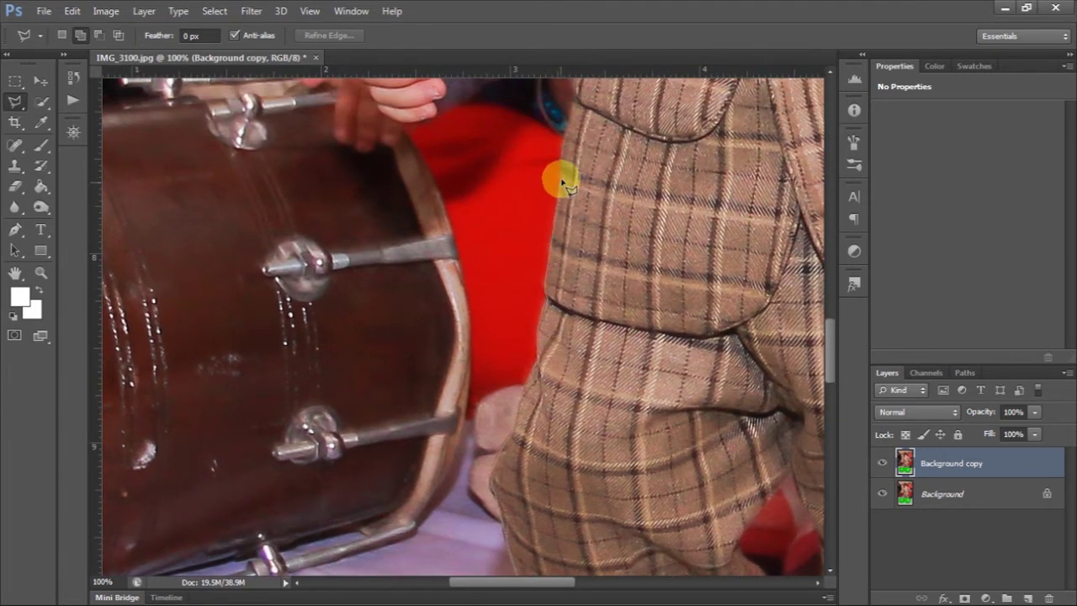
mouse_move(562, 158)
mouse_down()
mouse_move(577, 272)
mouse_move(581, 234)
mouse_move(578, 361)
mouse_up()
scroll(577, 361, up, 1)
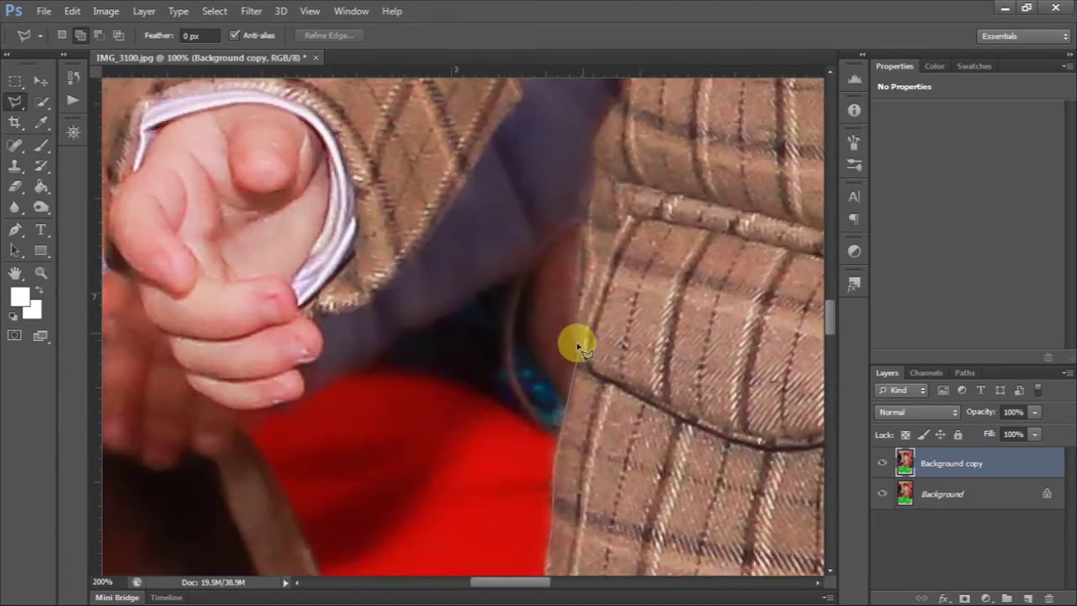
alt+click(574, 331)
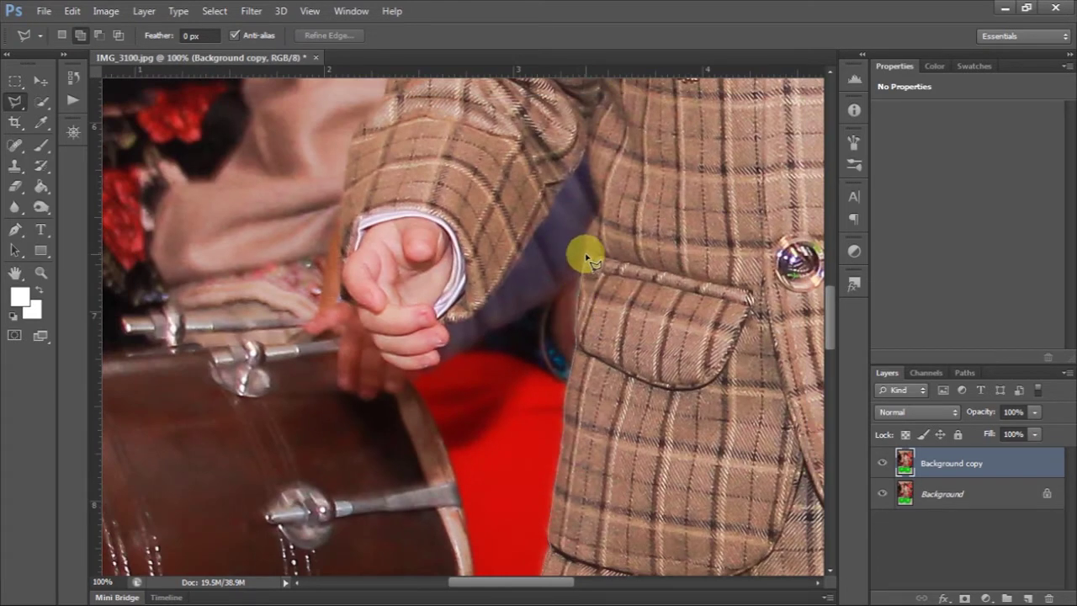
click(587, 150)
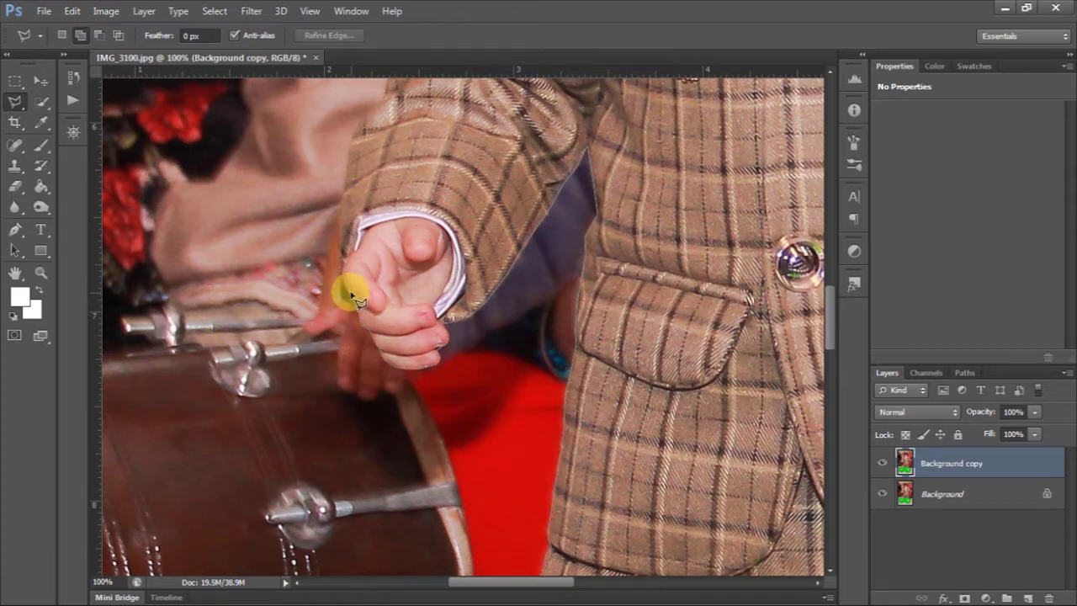
scroll(354, 299, up, 1)
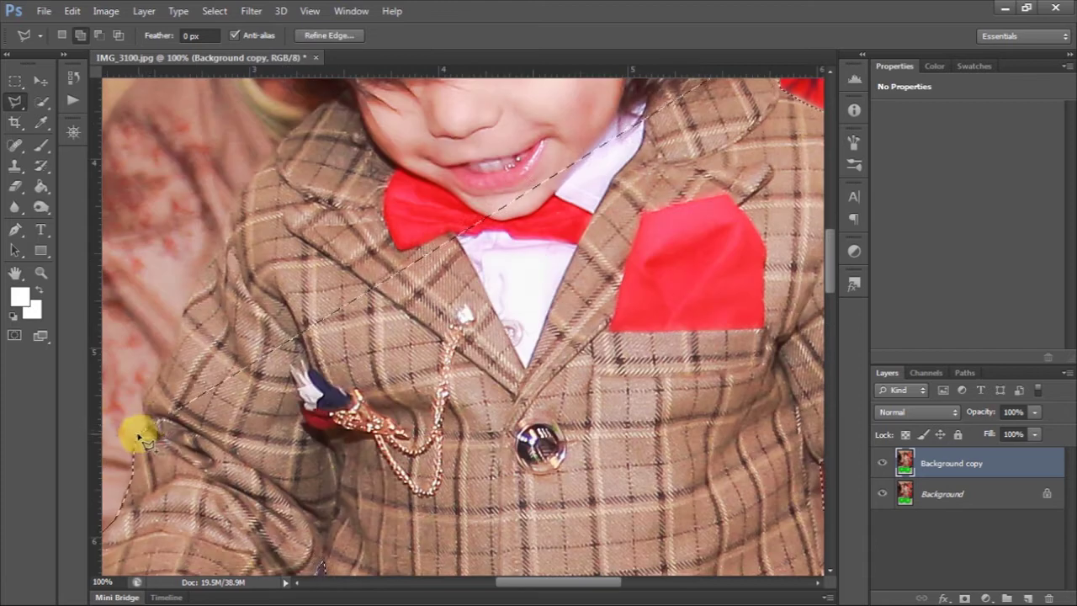
scroll(351, 307, down, 1)
Step: Carry the outline from the jacket's left side over the boy's hair to his far shoulder
click(144, 418)
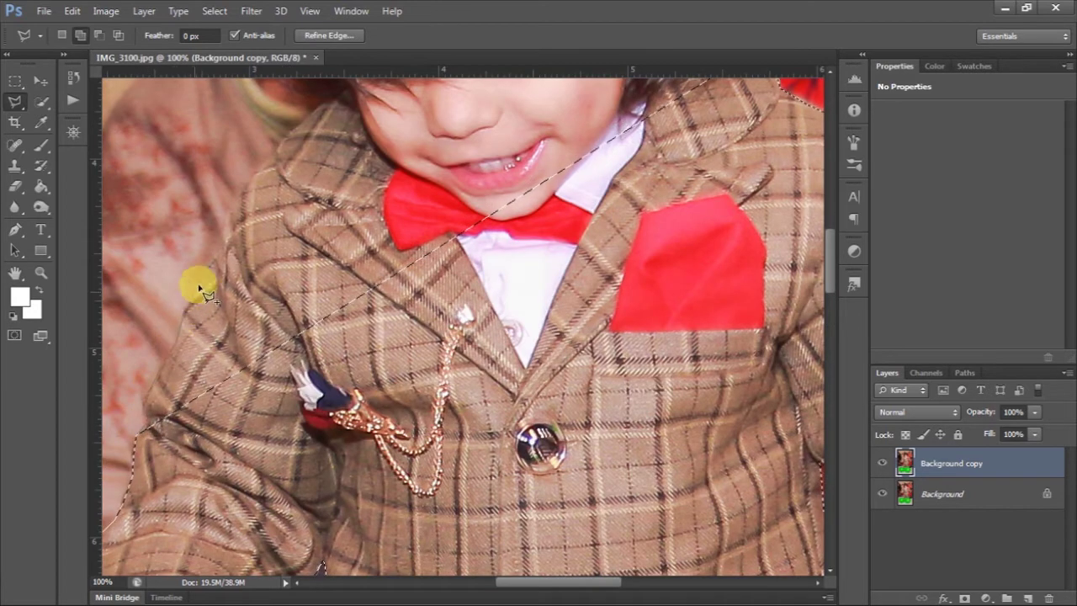
scroll(220, 250, up, 1)
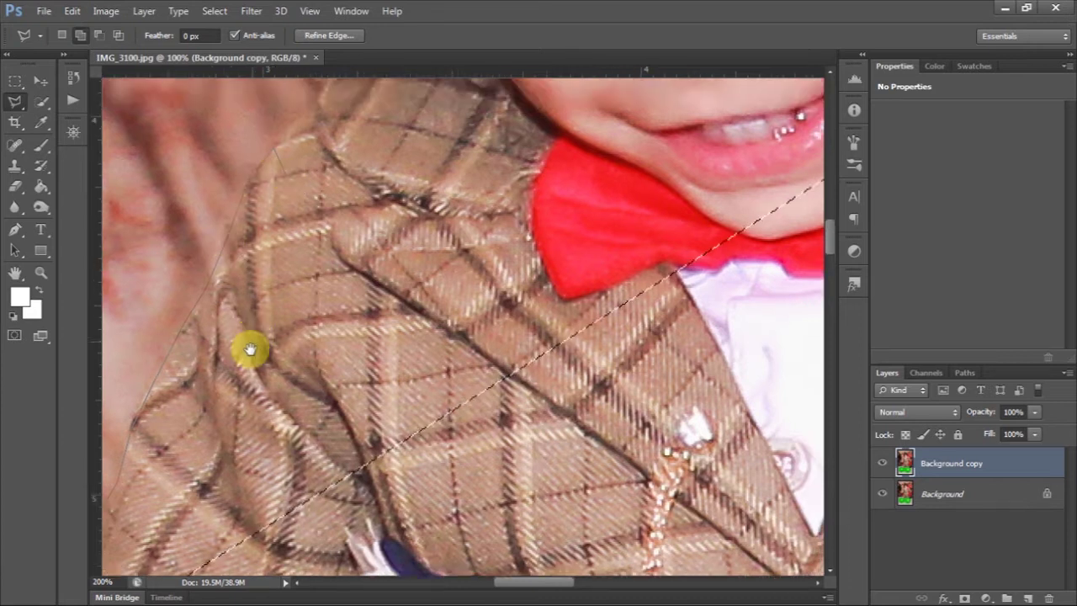
scroll(247, 348, up, 5)
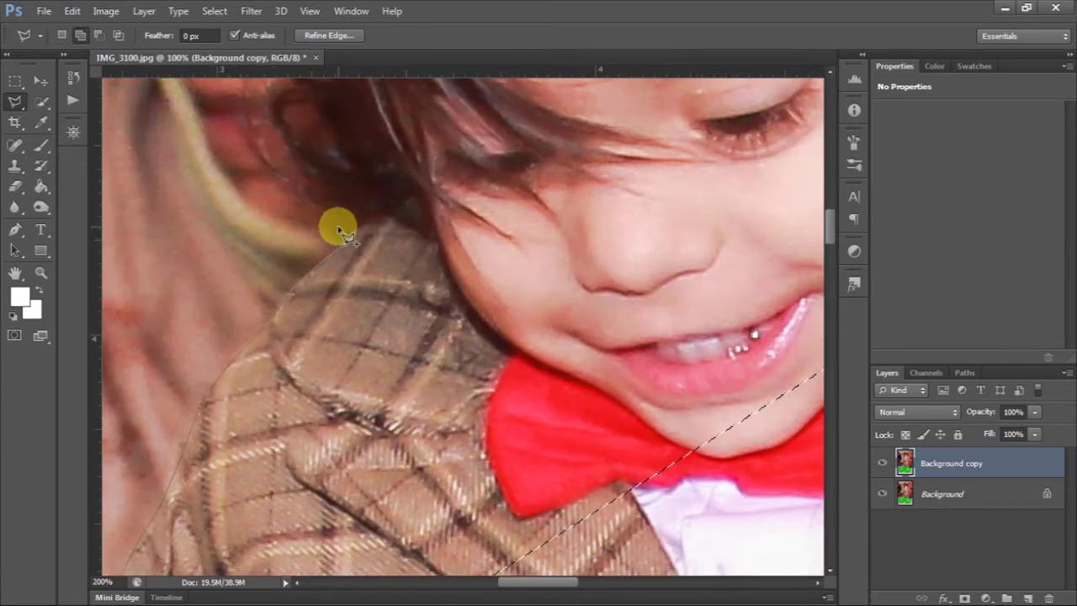
scroll(337, 228, down, 1)
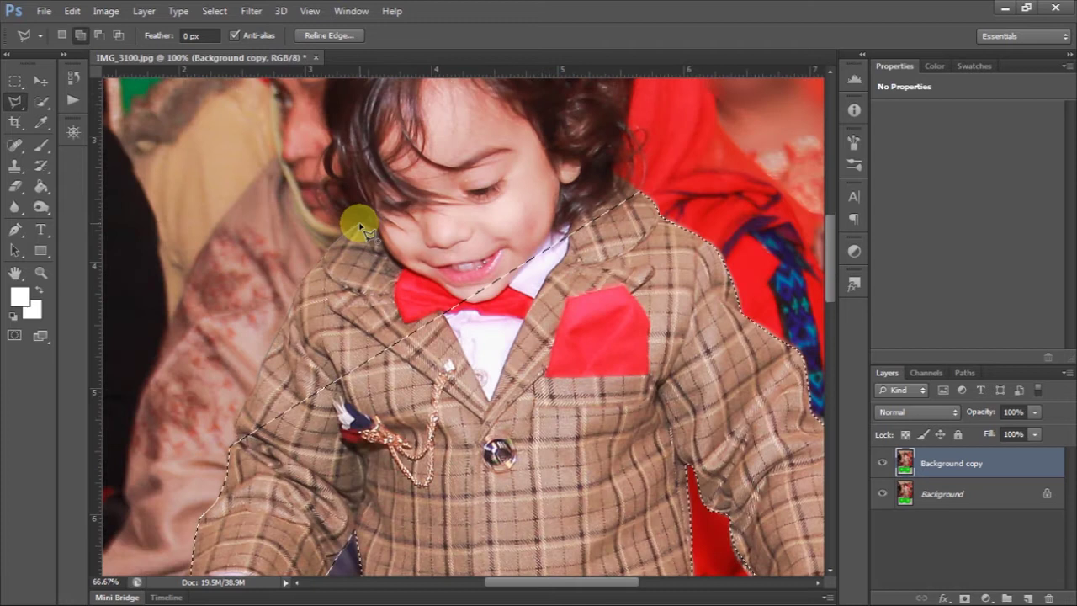
scroll(350, 228, down, 1)
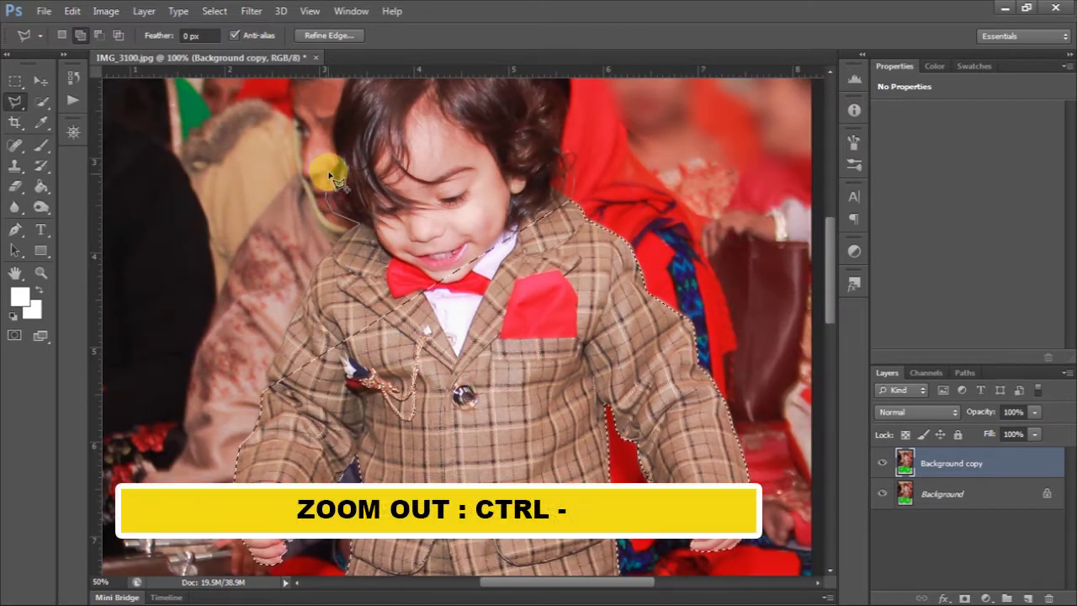
drag(337, 156, 373, 266)
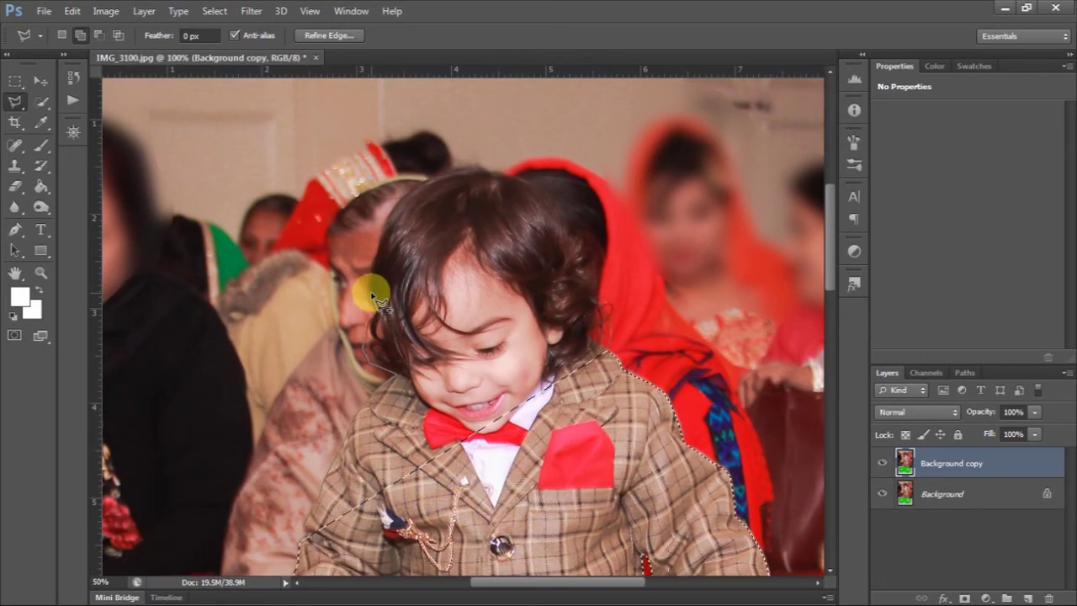
click(372, 256)
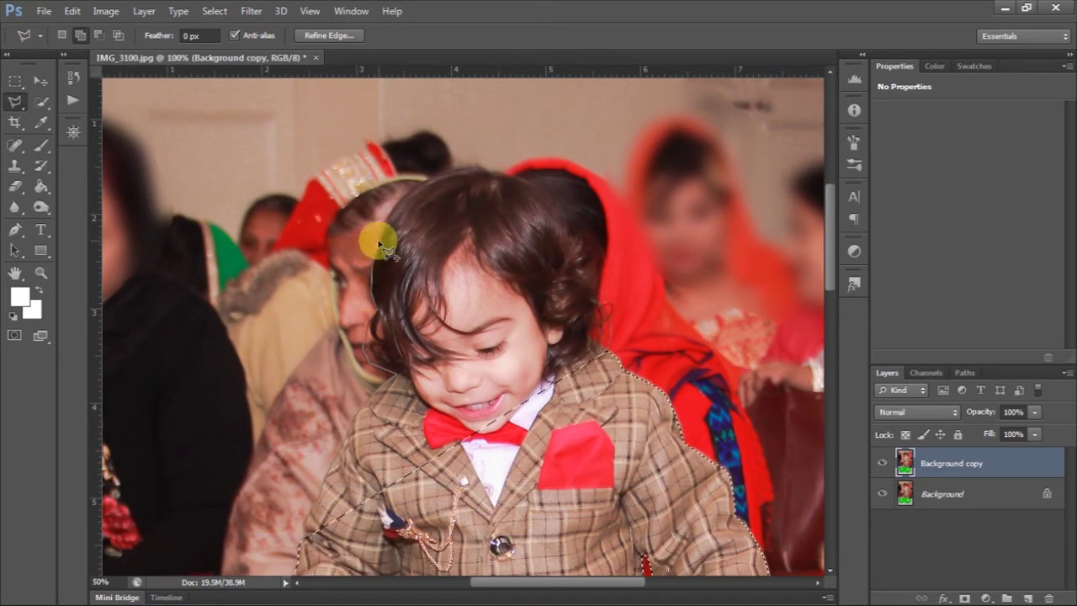
click(421, 183)
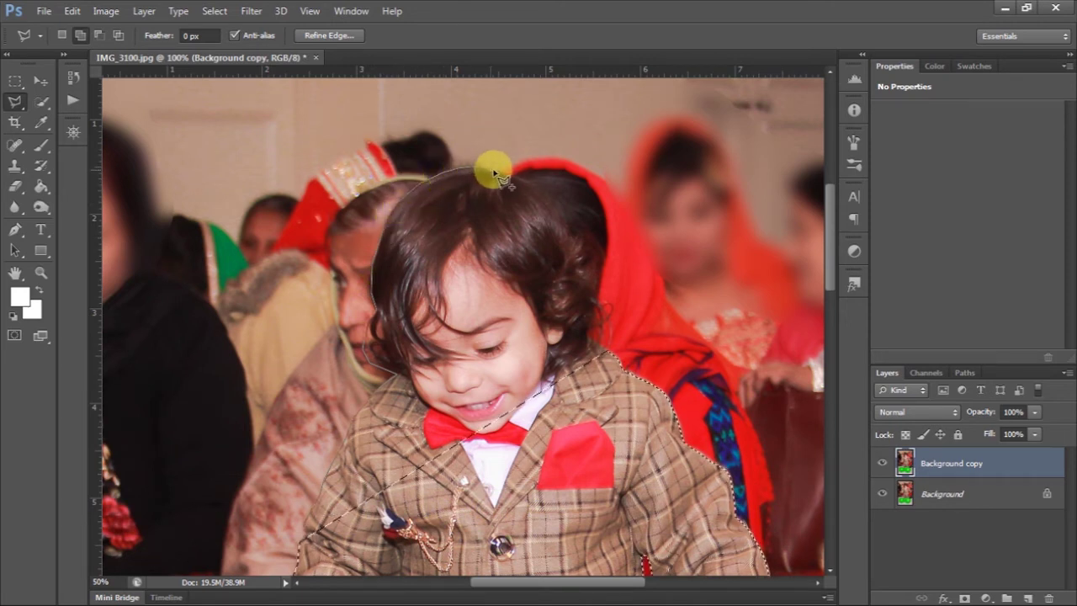
alt+scroll(564, 211, up, 1)
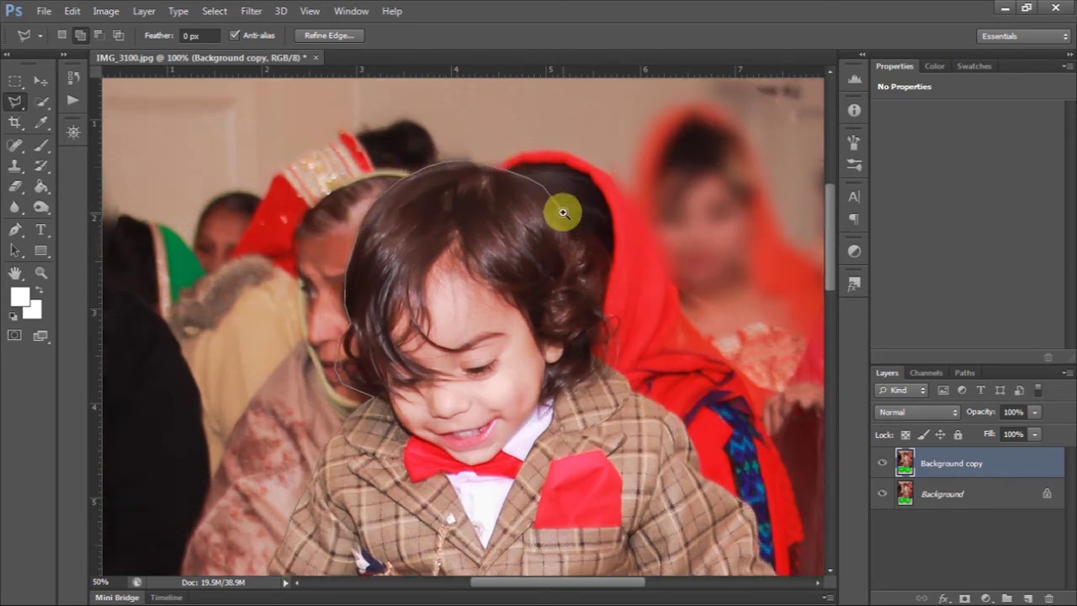
drag(574, 313, 488, 337)
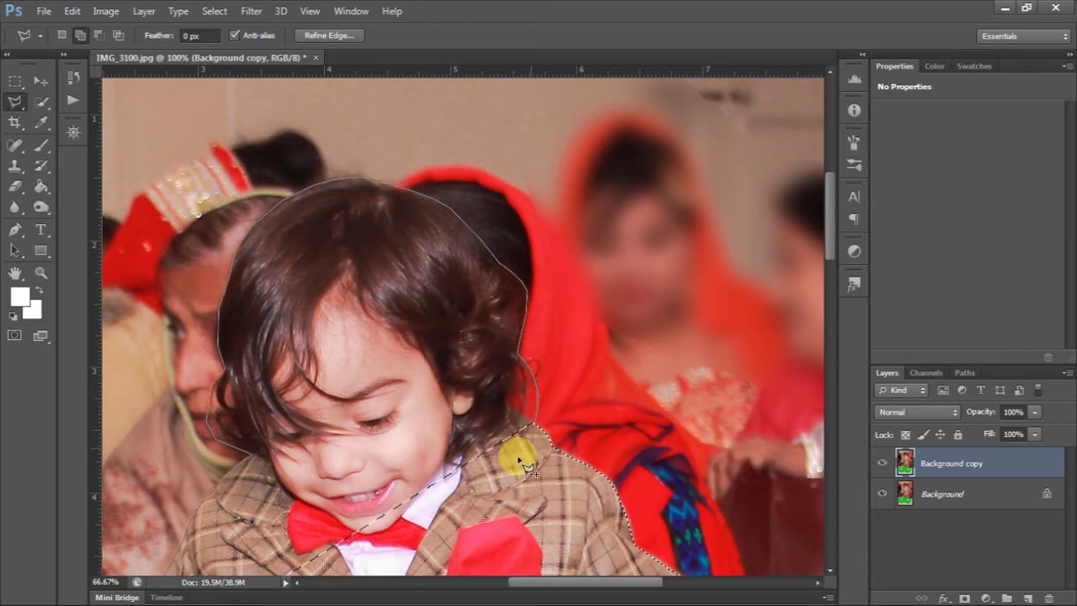
scroll(518, 467, down, 1)
scroll(488, 454, down, 3)
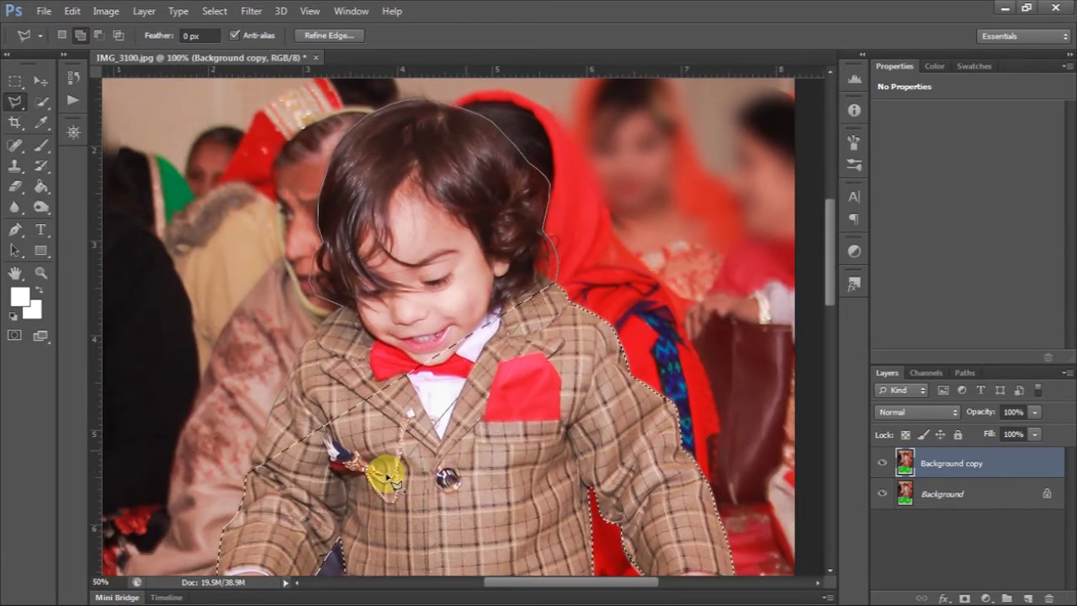
Step: Zoom in on the legs, trace down the trousers, and Alt-click to subtract the gap between them
scroll(384, 441, down, 1)
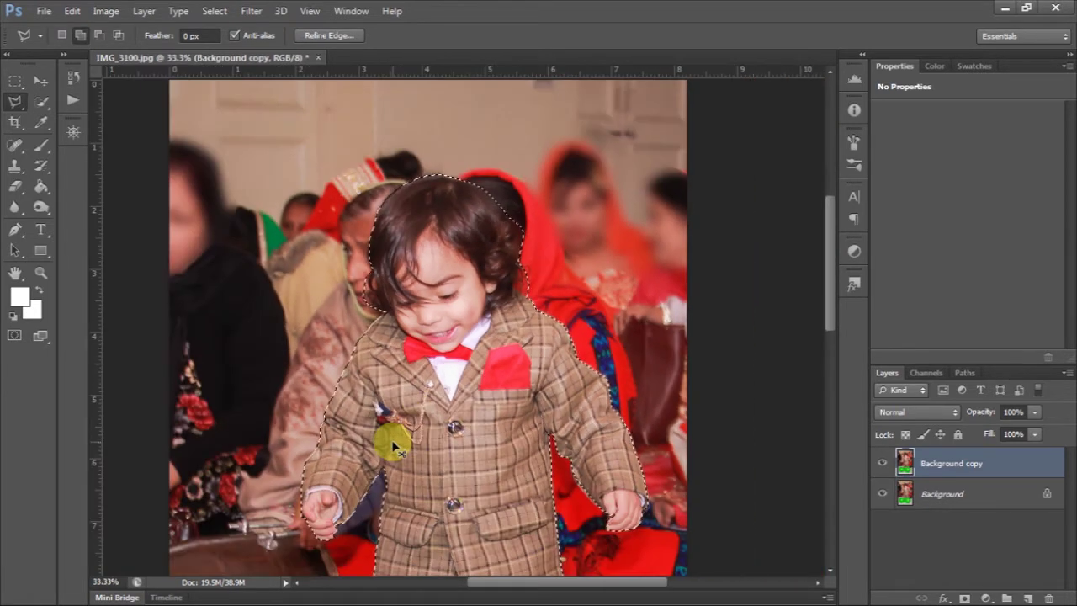
scroll(472, 429, down, 3)
scroll(467, 412, up, 1)
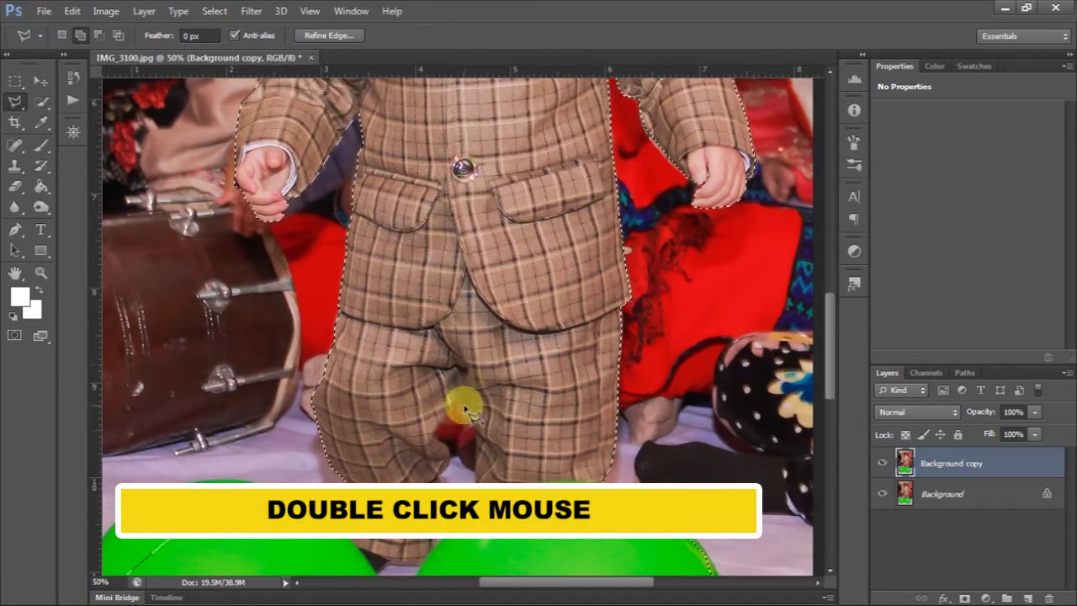
scroll(429, 329, down, 3)
scroll(452, 308, down, 2)
scroll(457, 284, up, 1)
scroll(467, 279, up, 1)
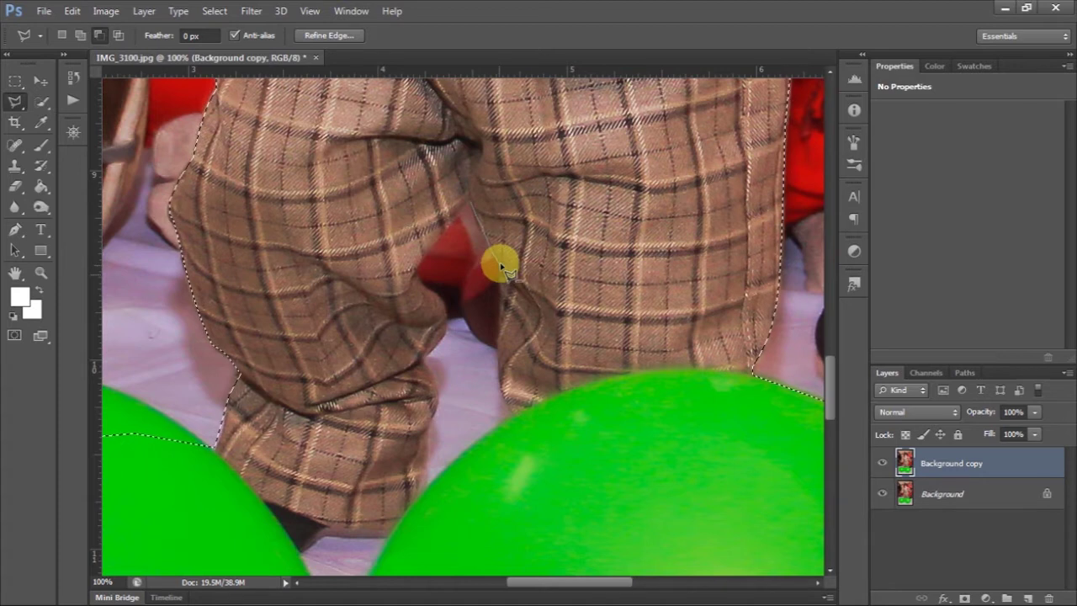
click(499, 263)
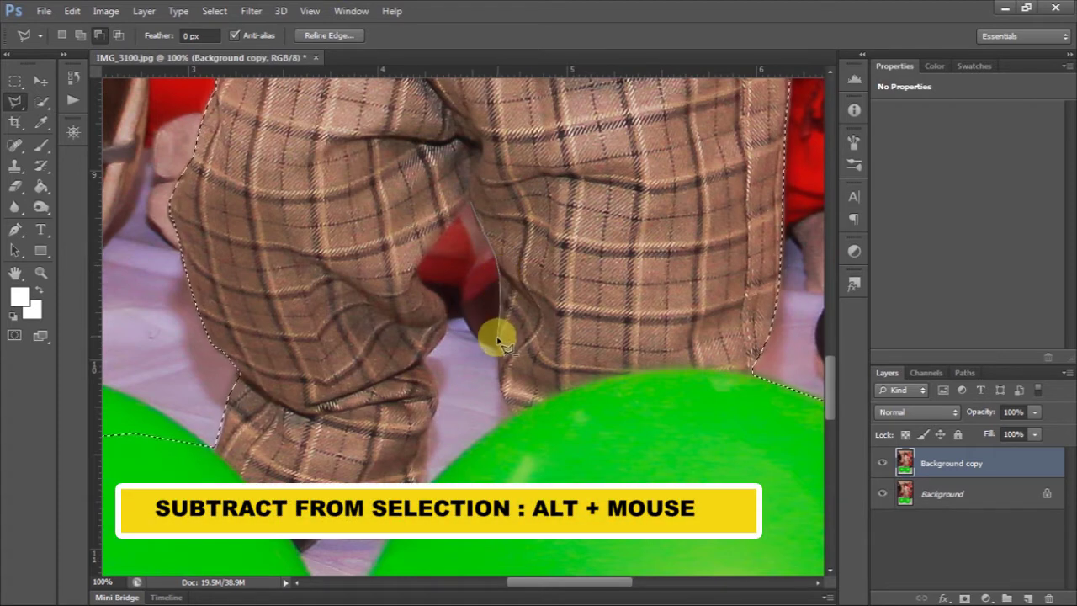
click(510, 409)
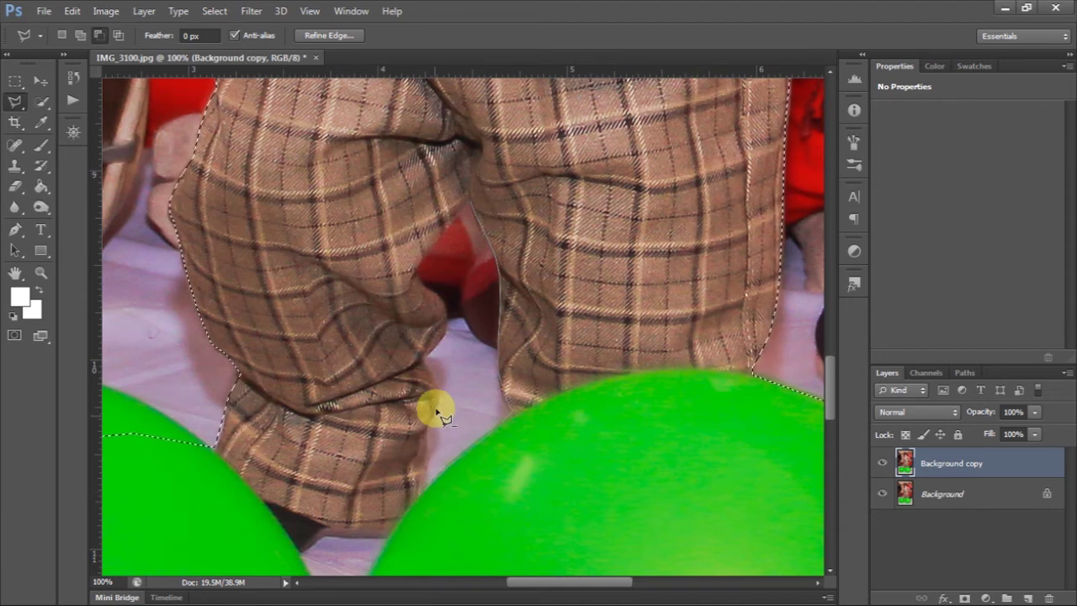
click(415, 275)
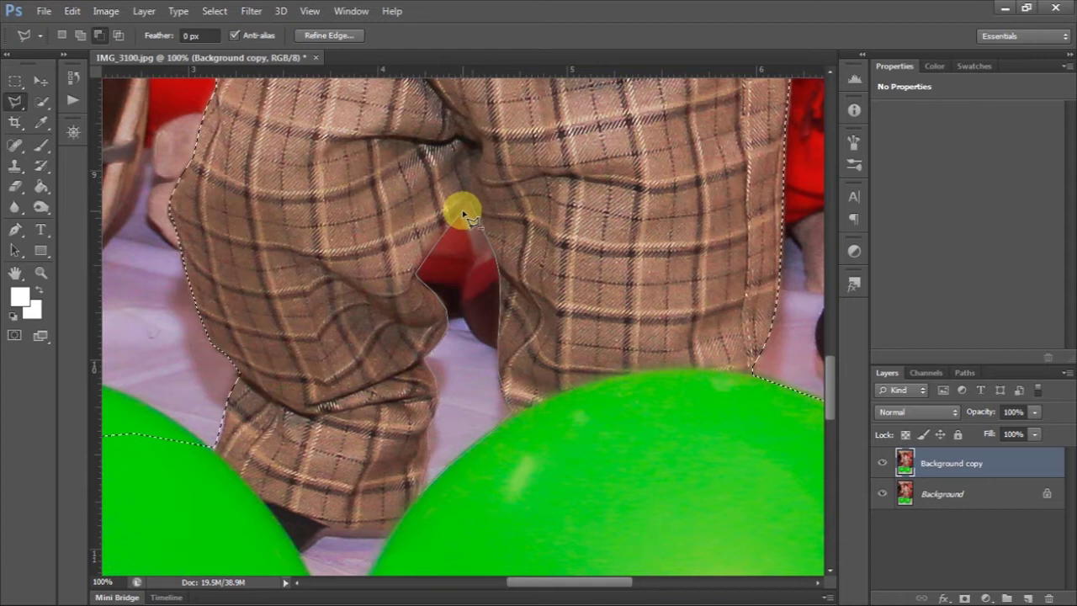
scroll(494, 328, down, 3)
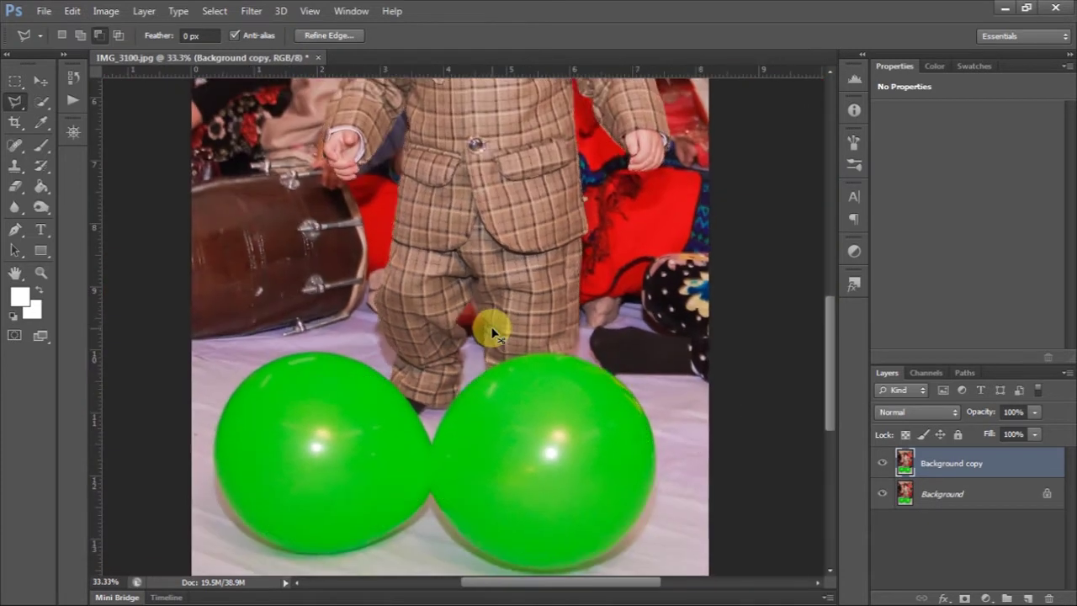
scroll(493, 334, down, 2)
Step: Close the outline, add a layer mask isolating the boy, and save as ship manipulation.psd
double_click(589, 341)
click(966, 598)
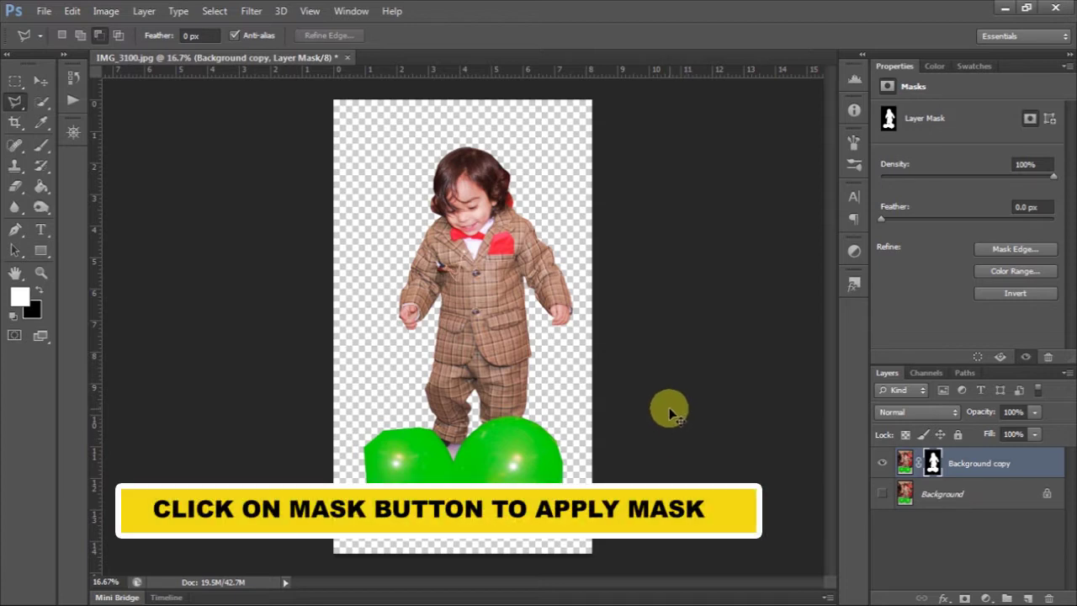
key(ctrl+shift+s)
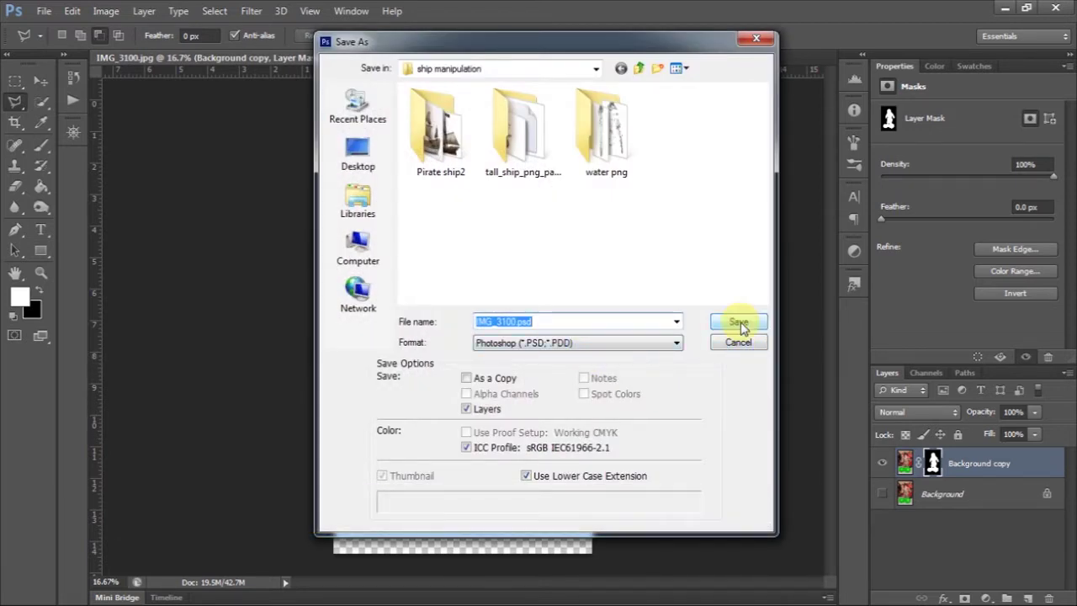
text(ship manipulation)
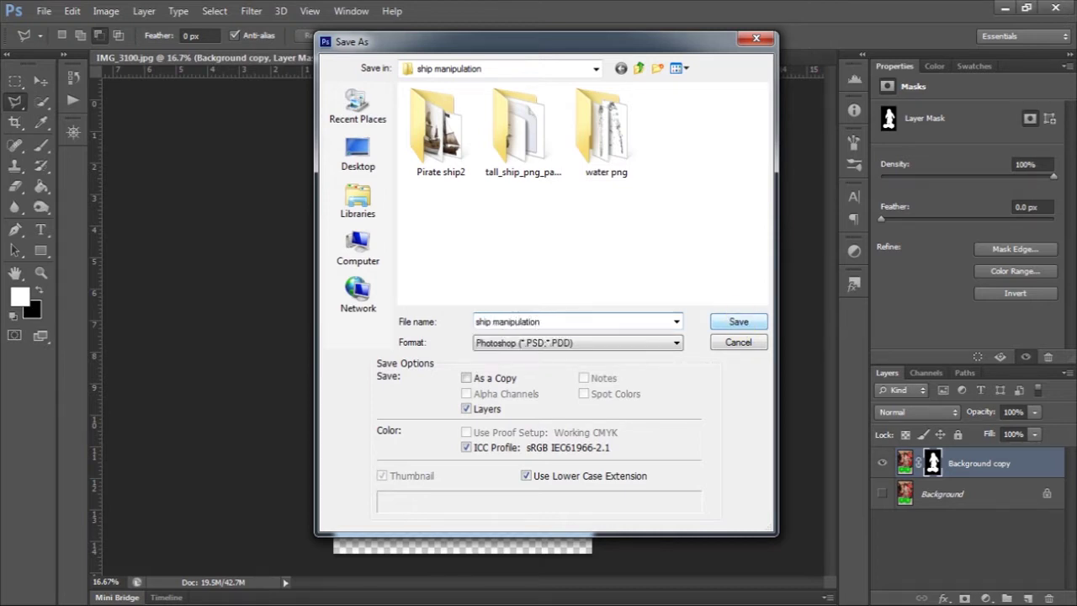
click(738, 322)
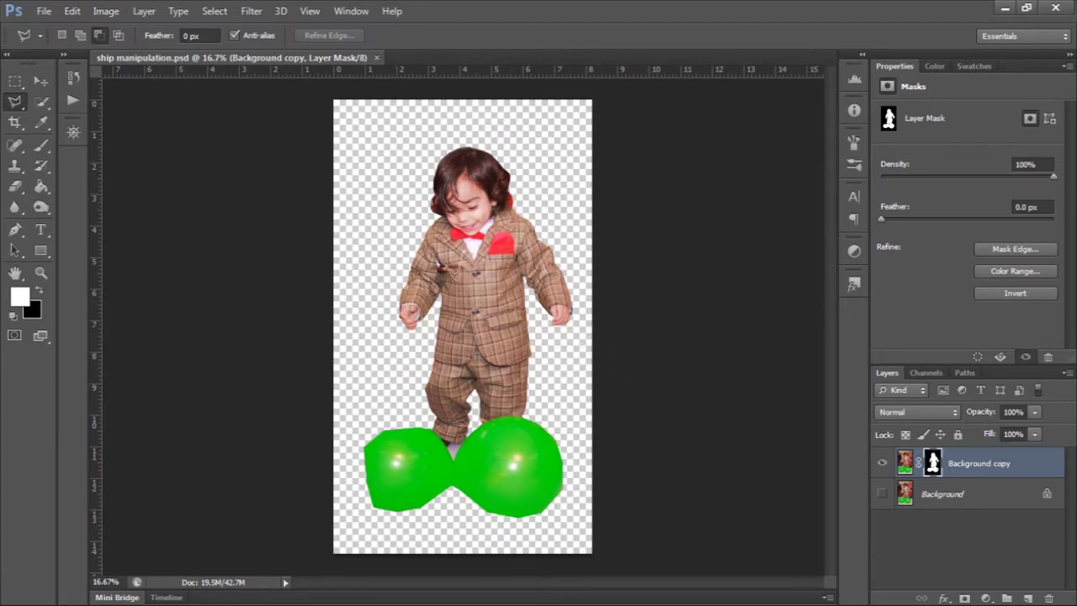
Step: In Explorer, restore the window and drag sea_sunset_boat-wide 2.jpg onto Photoshop
key(alt+Tab)
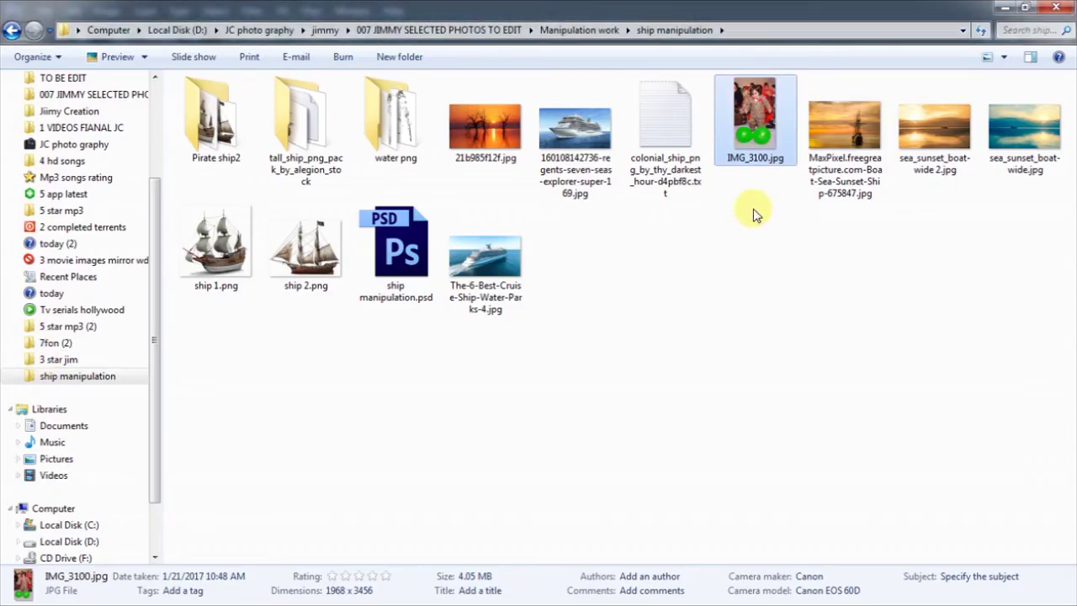
mouse_move(934, 126)
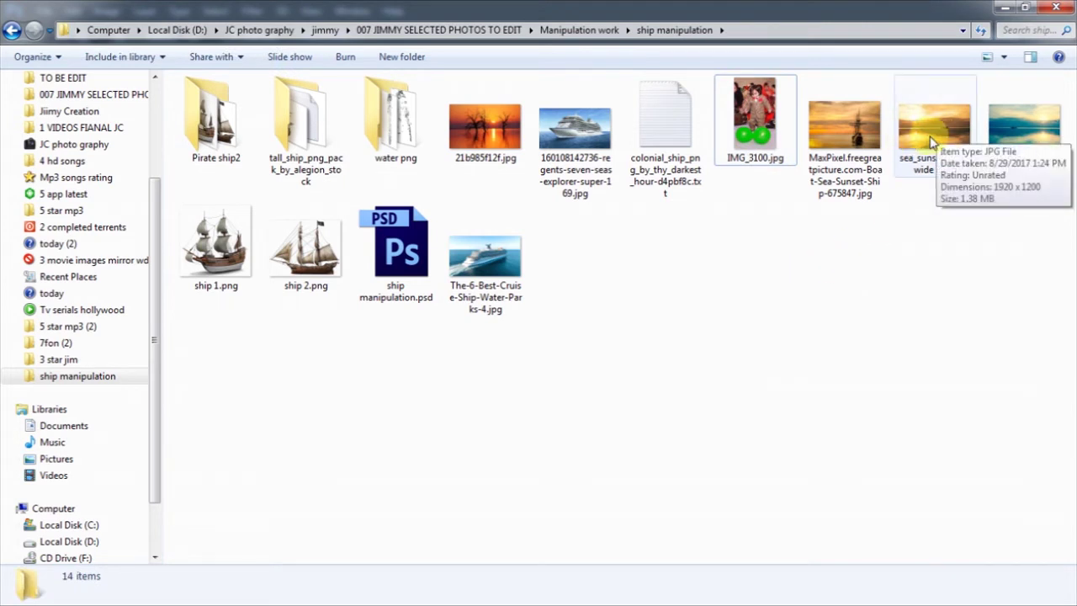
drag(932, 142, 649, 410)
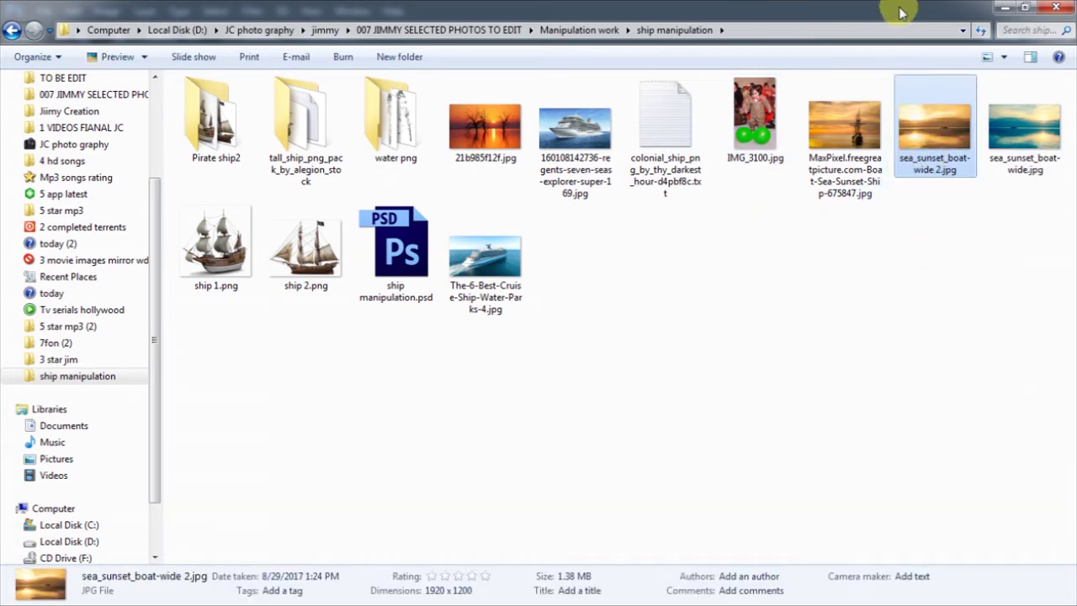
double_click(901, 12)
scroll(884, 252, down, 5)
scroll(892, 295, up, 5)
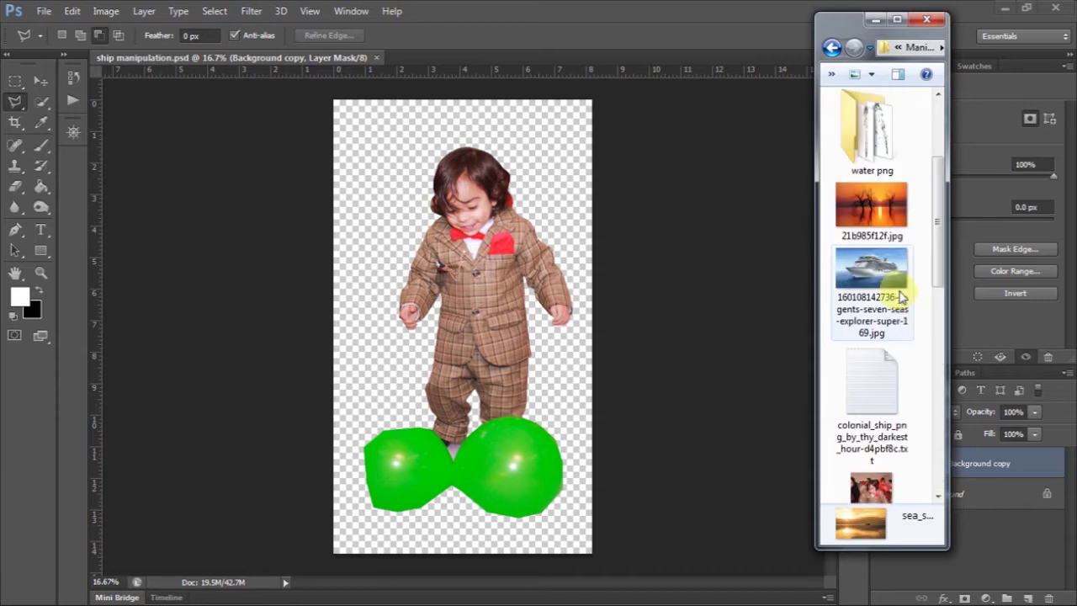
scroll(884, 294, down, 5)
drag(863, 416, 646, 77)
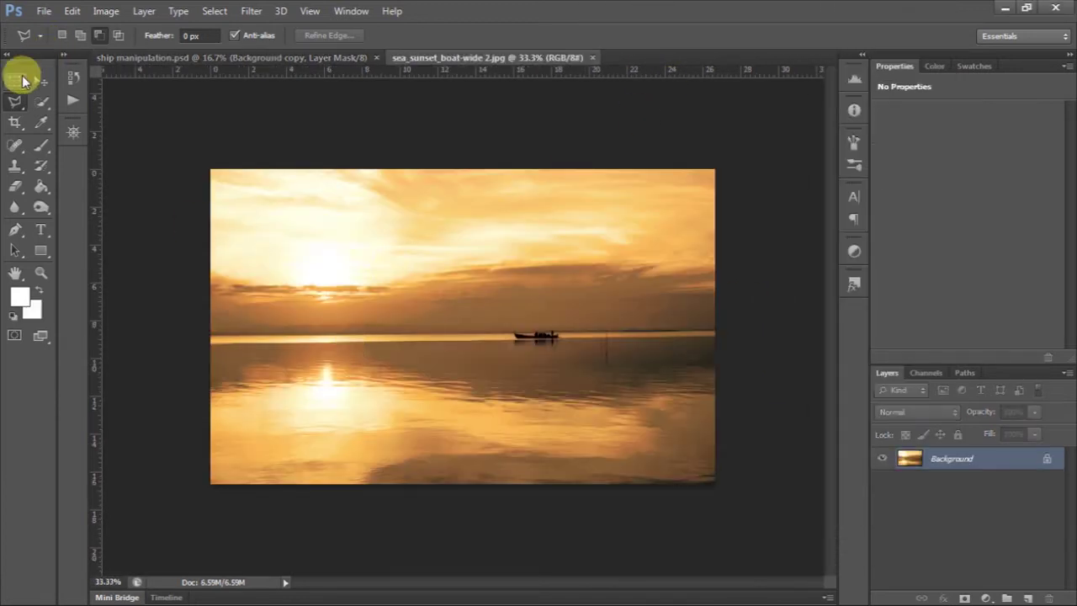
Step: Copy the whole sunset photo and paste it into a new Layer 1 in ship manipulation.psd
click(15, 81)
drag(171, 147, 860, 576)
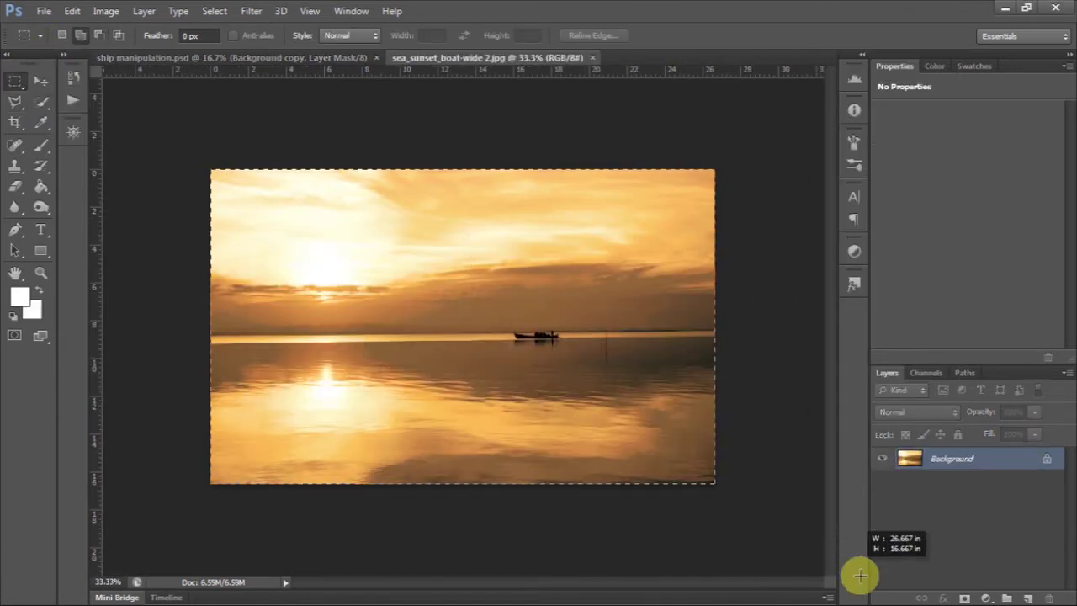
right_click(553, 270)
click(72, 11)
click(101, 117)
click(202, 57)
click(1026, 597)
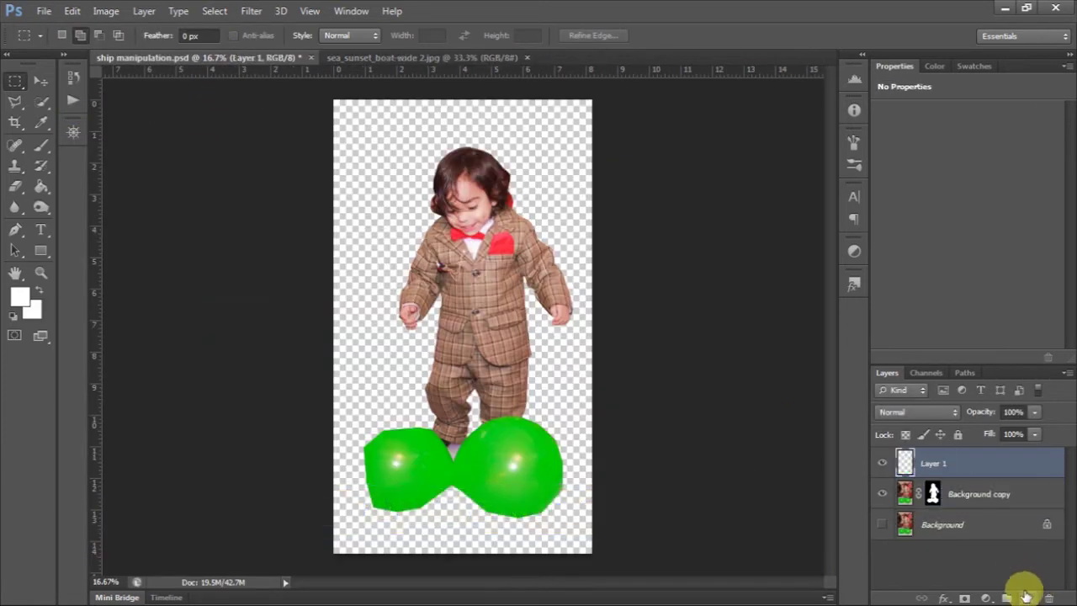
click(72, 11)
click(88, 144)
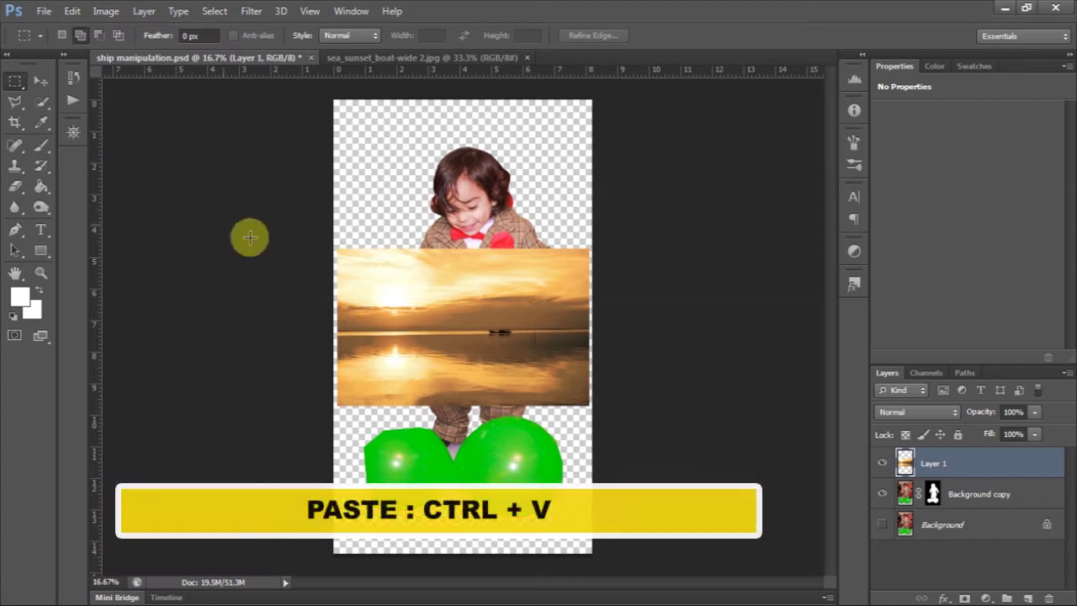
Step: Move the sunset layer beneath the boy and scale it up to fill the canvas
drag(989, 482, 993, 512)
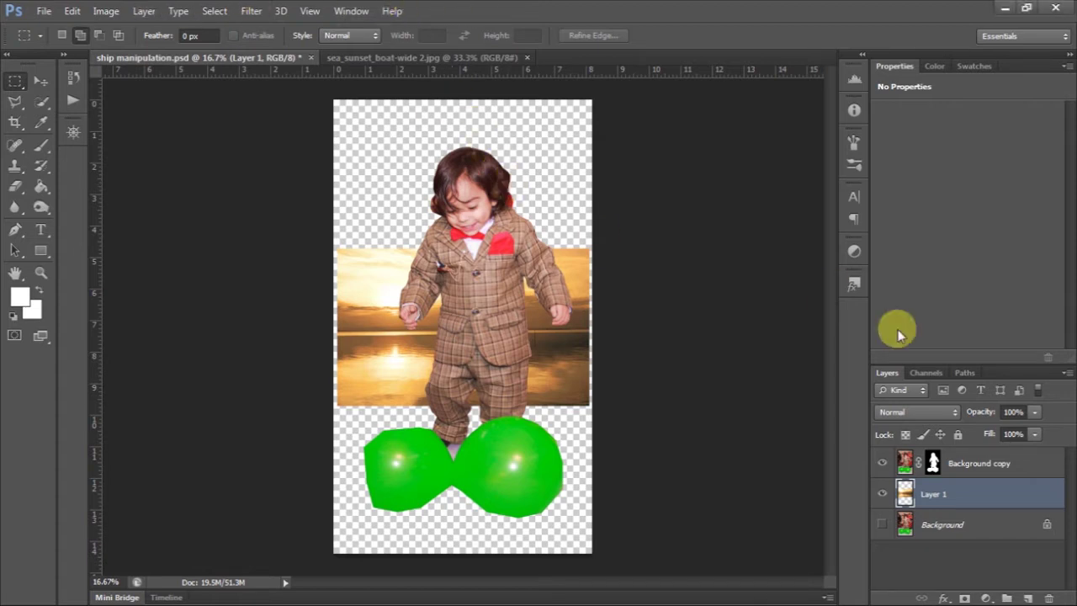
key(ctrl+t)
drag(620, 434, 815, 578)
click(798, 35)
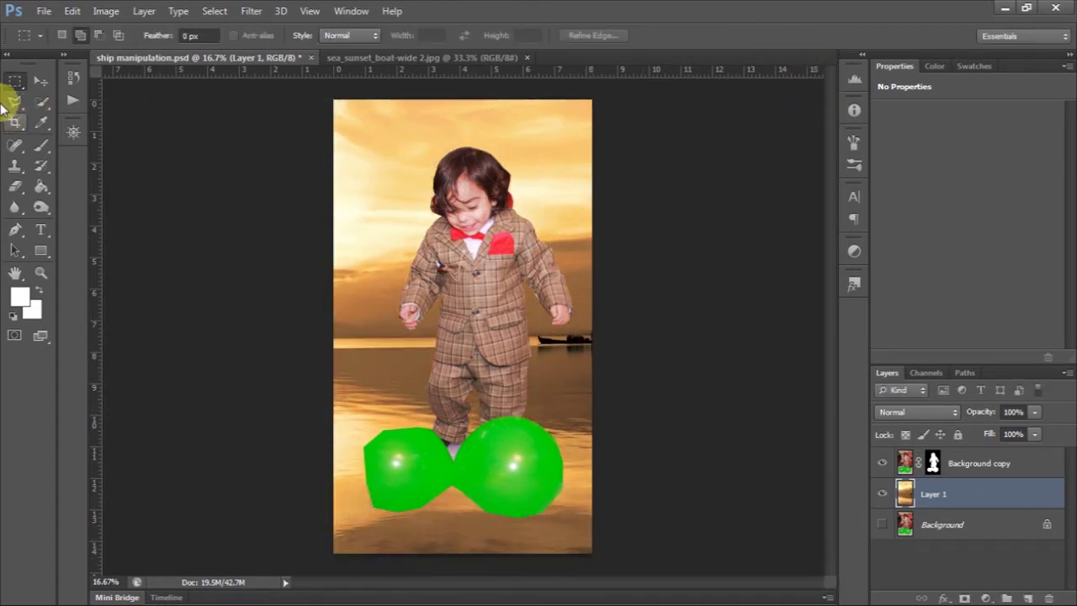
click(16, 122)
Step: Widen the crop left and right to show the whole sunset, apply it, then nudge the sea layer
key(ctrl+minus)
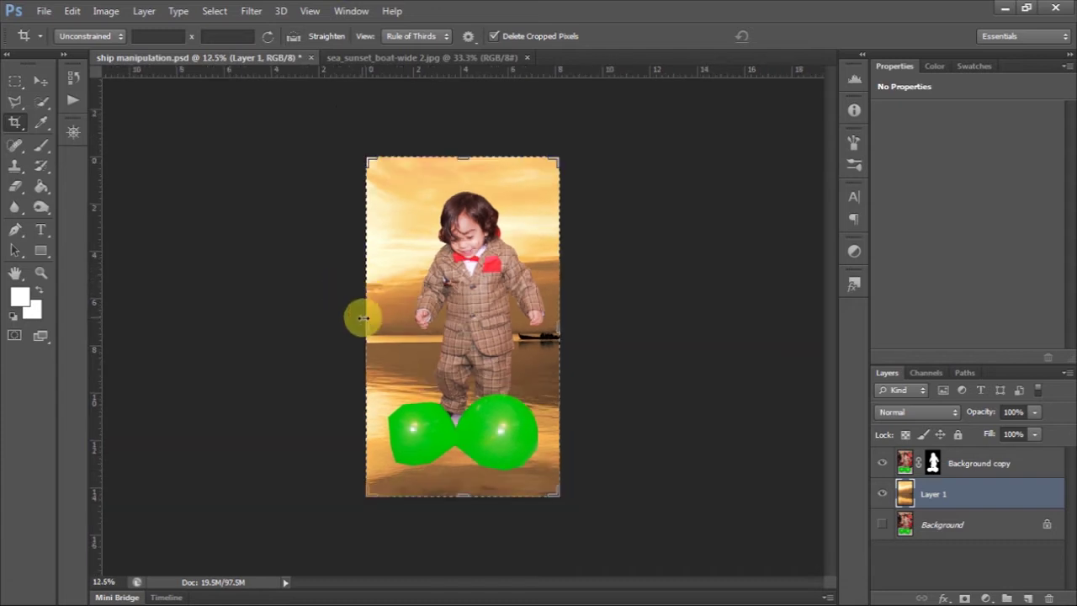
drag(364, 313, 277, 314)
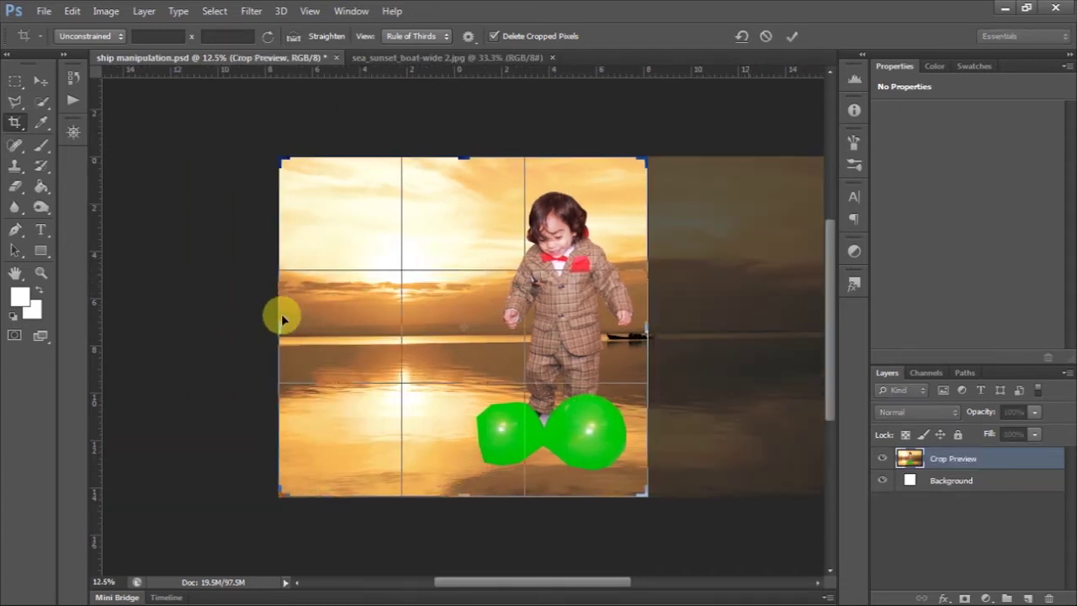
drag(641, 343, 734, 331)
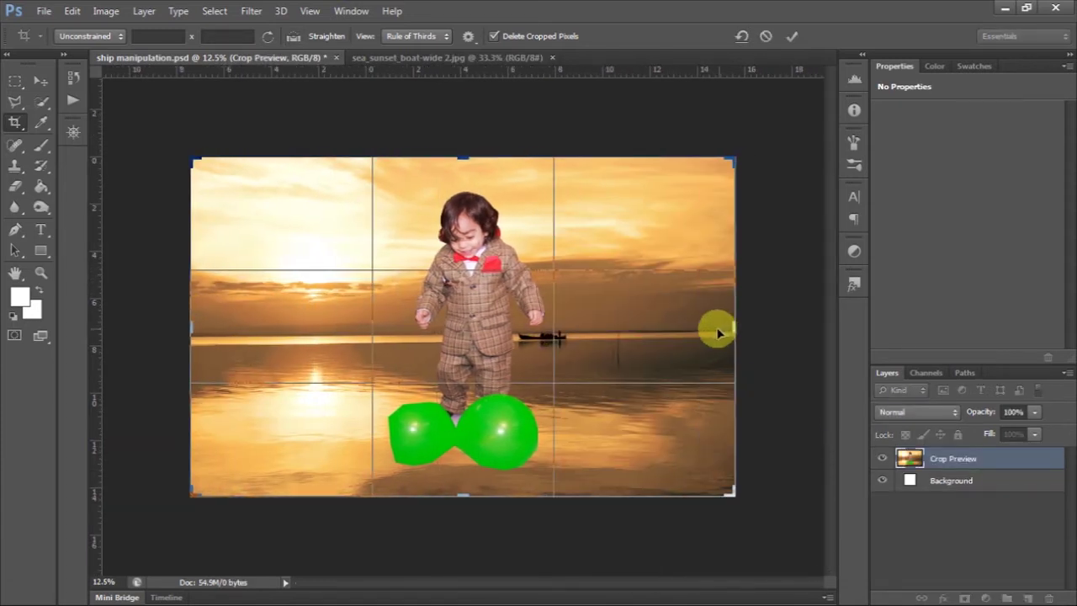
click(792, 38)
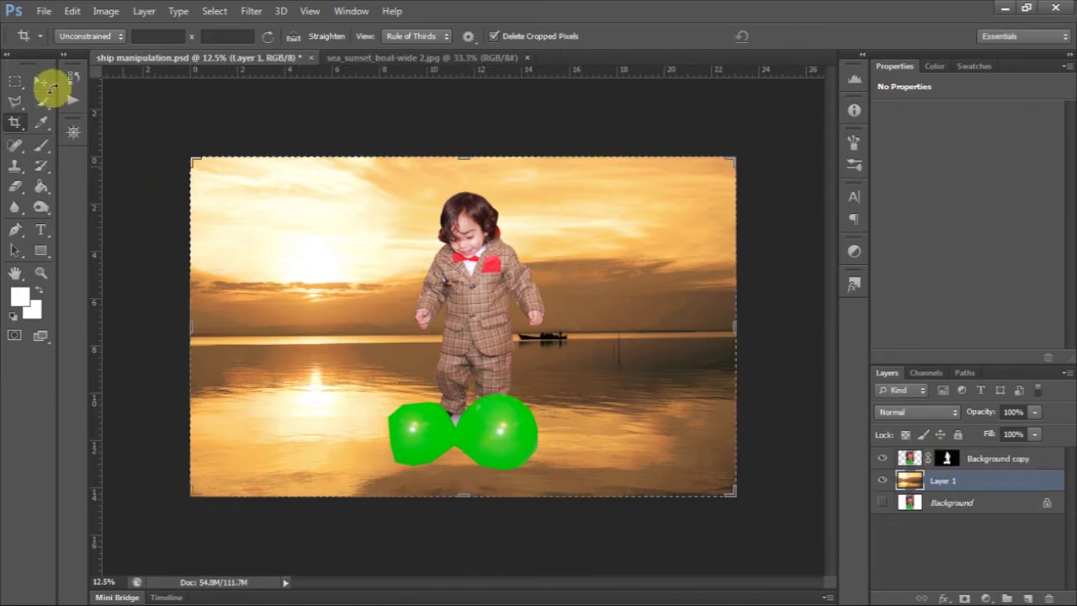
click(41, 80)
drag(493, 352, 512, 313)
Step: Undo the accidental sea shift and centre the boy and balloons layer over the water
key(ctrl+z)
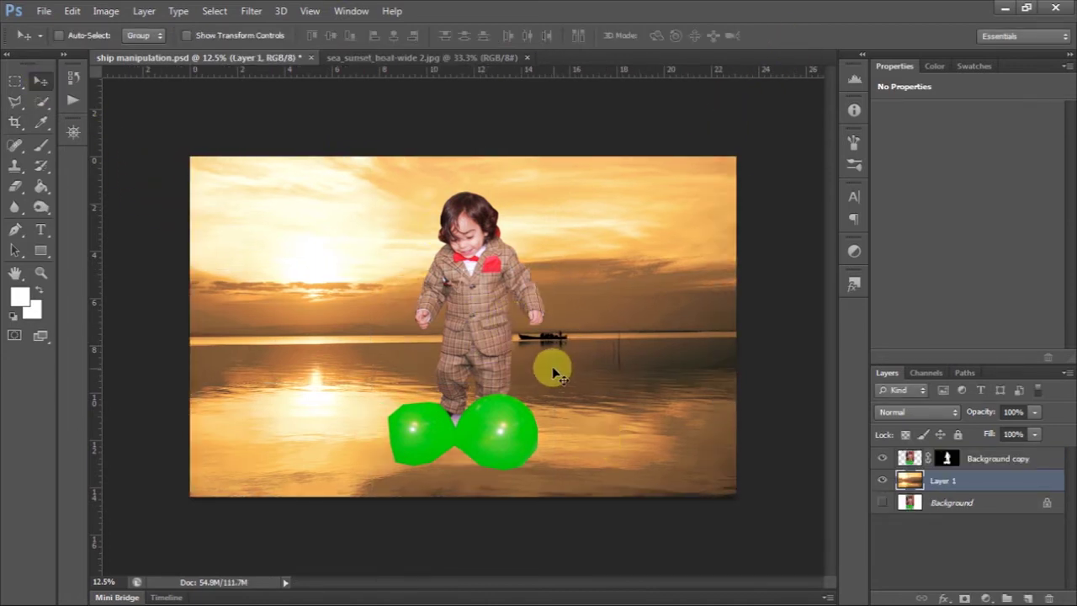
click(976, 460)
mouse_move(500, 342)
mouse_down()
mouse_move(571, 356)
mouse_move(444, 342)
mouse_move(568, 330)
mouse_up()
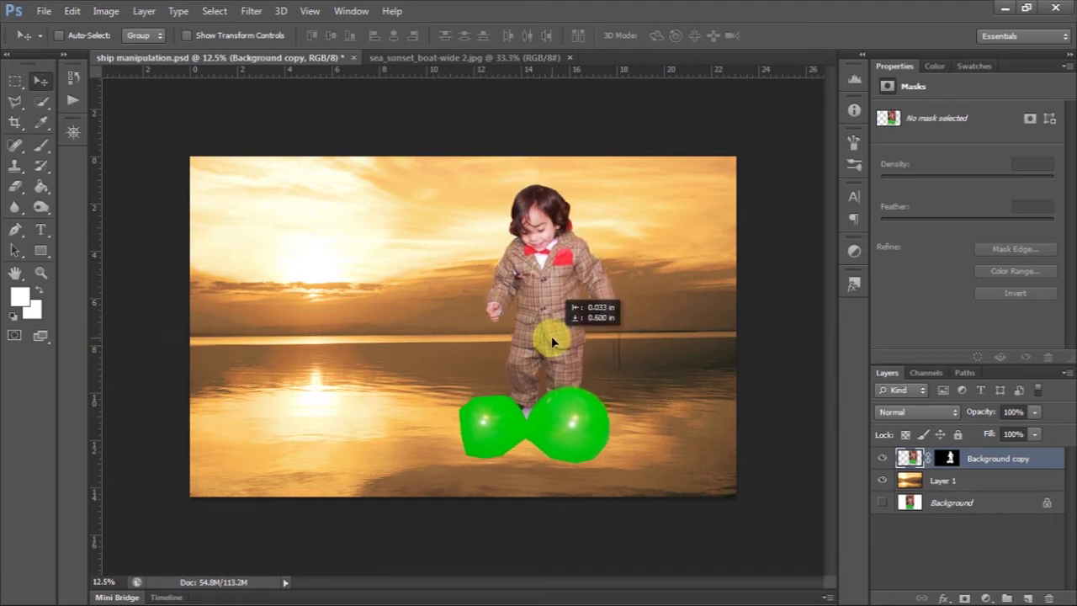
drag(553, 334, 525, 346)
Step: Put the boy layer inside a new layer group, Group 1, and select the group
click(949, 458)
click(1022, 459)
click(966, 599)
key(ctrl+z)
click(1009, 599)
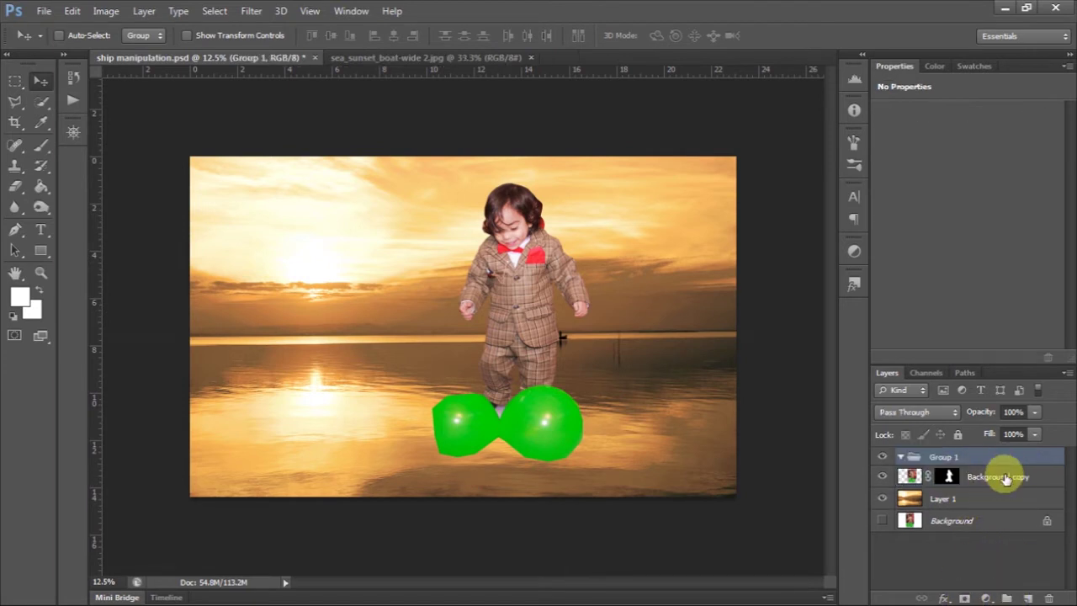
drag(998, 474, 893, 461)
click(903, 457)
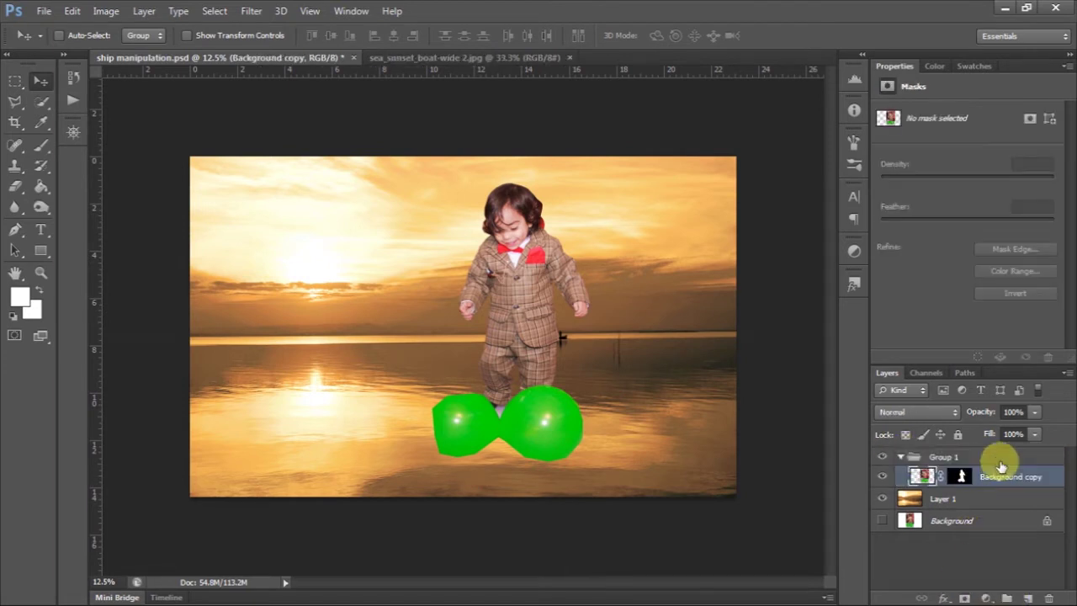
click(995, 460)
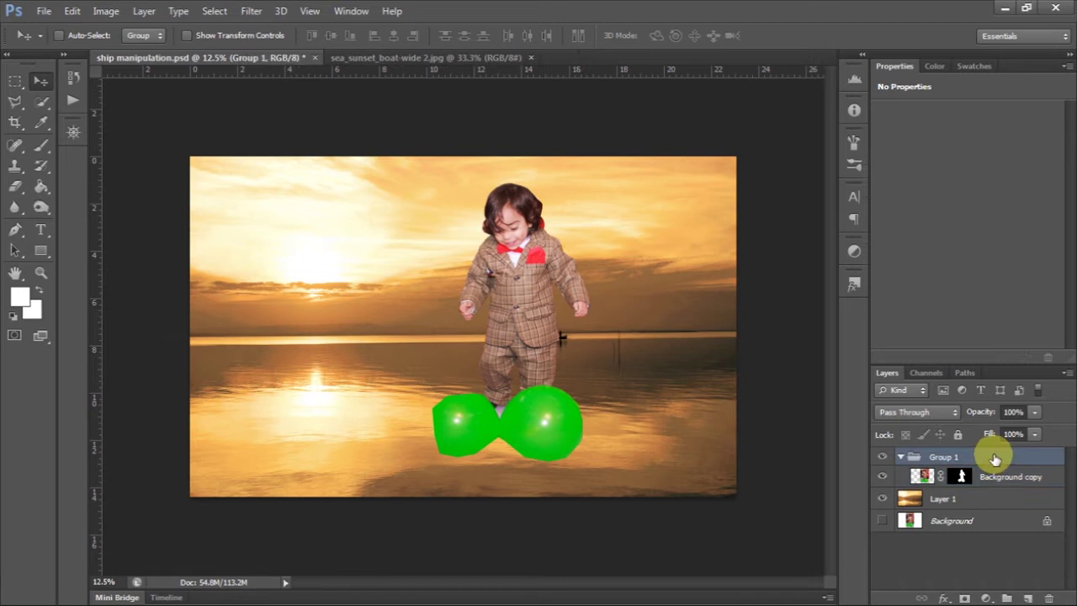
Step: Add a mask to Group 1 and paint black with a 250–400 px brush over the balls' bottoms
click(965, 597)
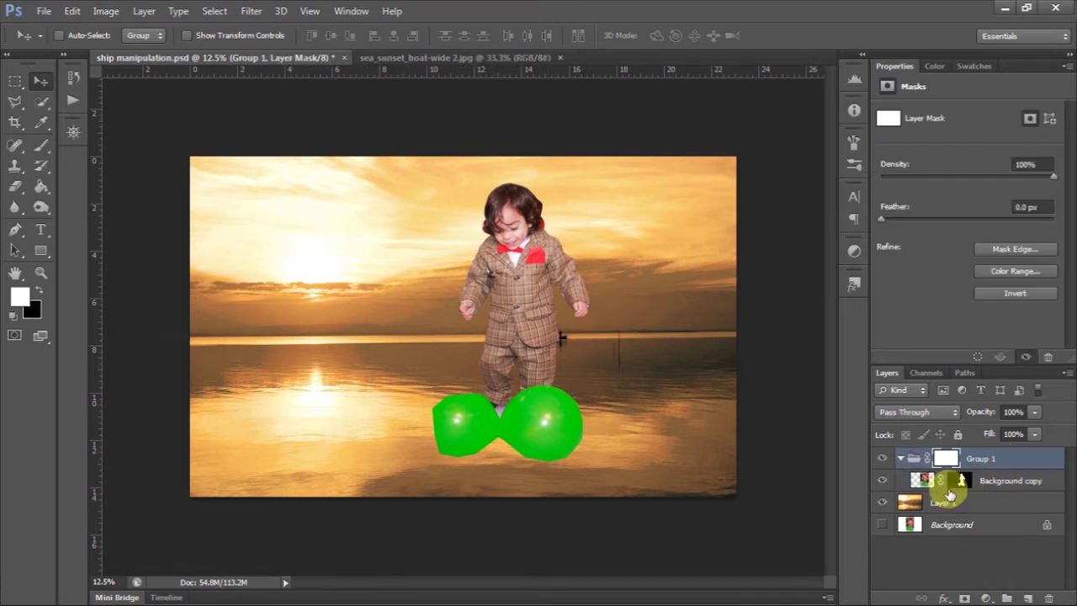
click(42, 144)
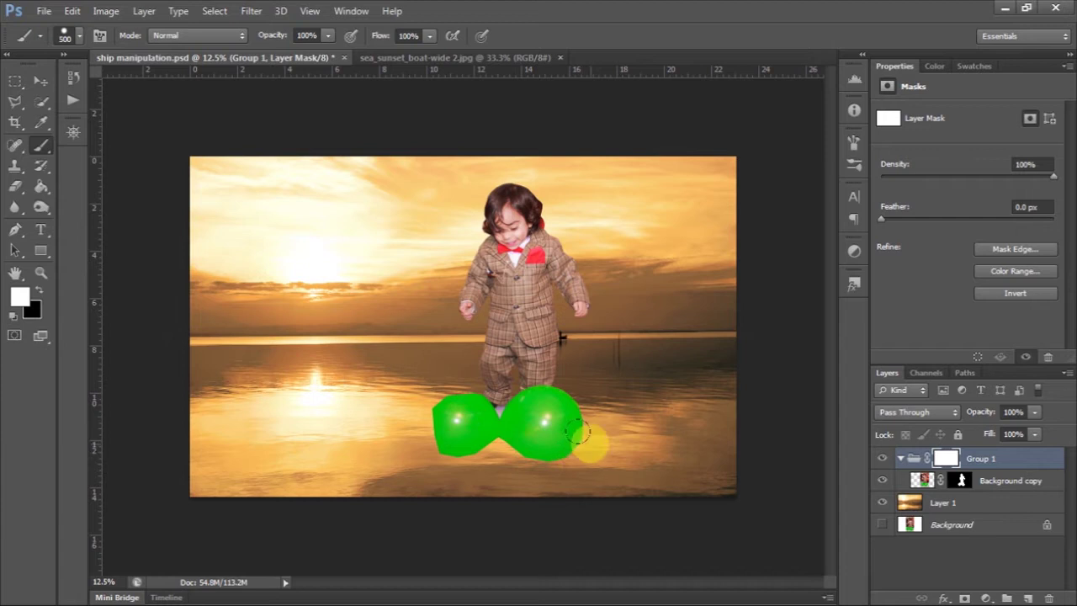
key(bracketleft)
key(bracketleft)
key(bracketleft)
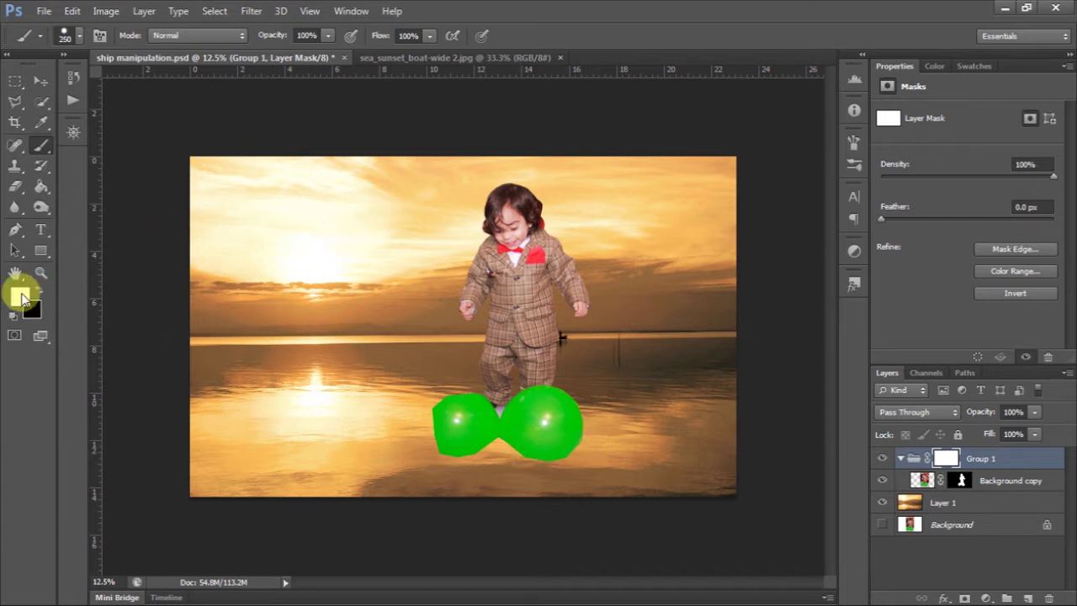
key(x)
key(b)
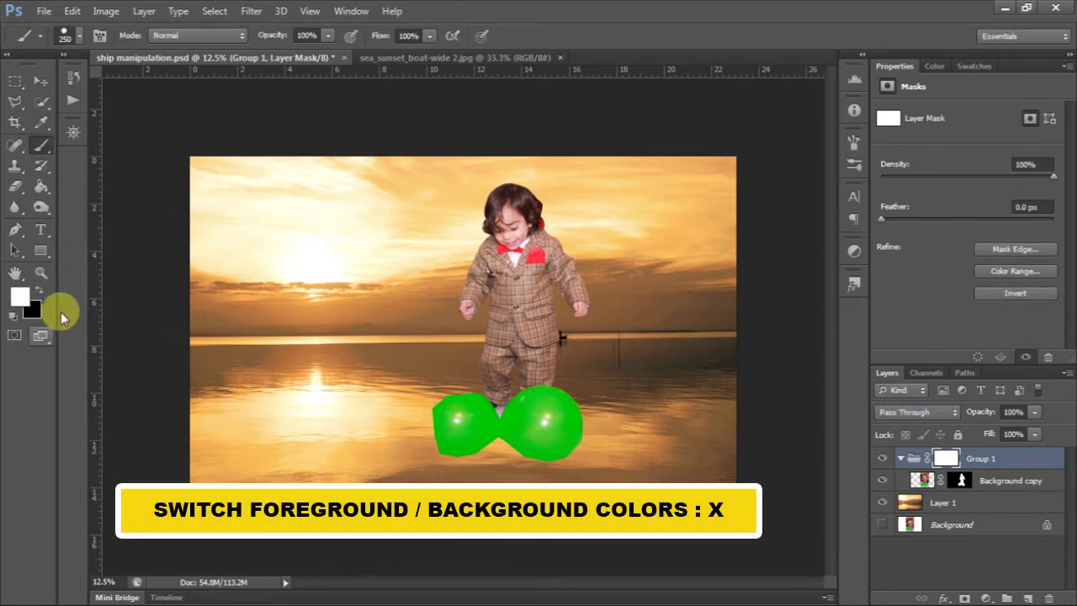
key(x)
drag(561, 424, 519, 462)
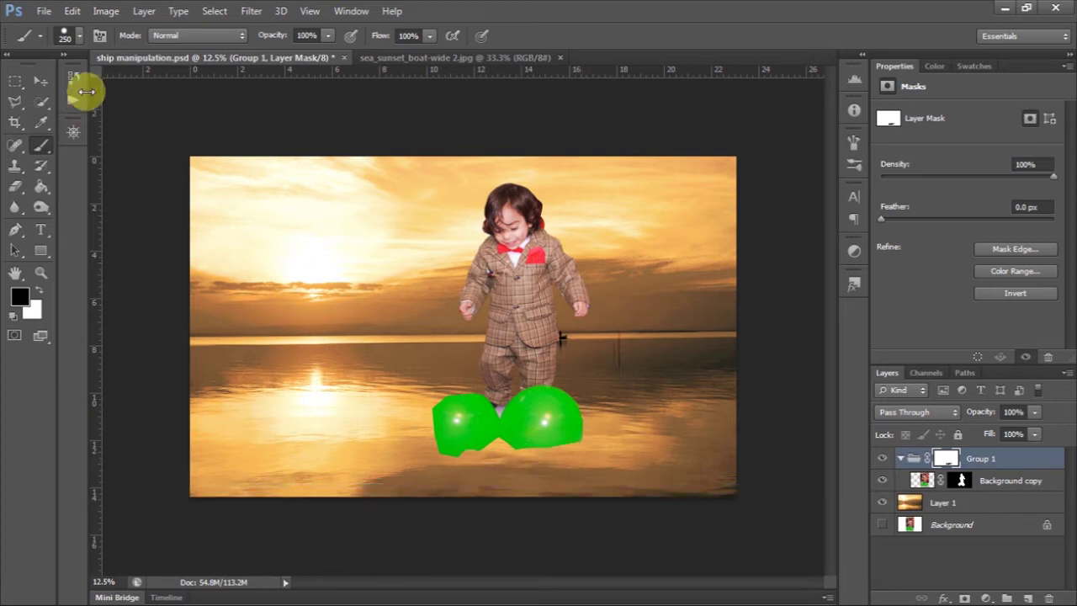
click(78, 35)
click(630, 415)
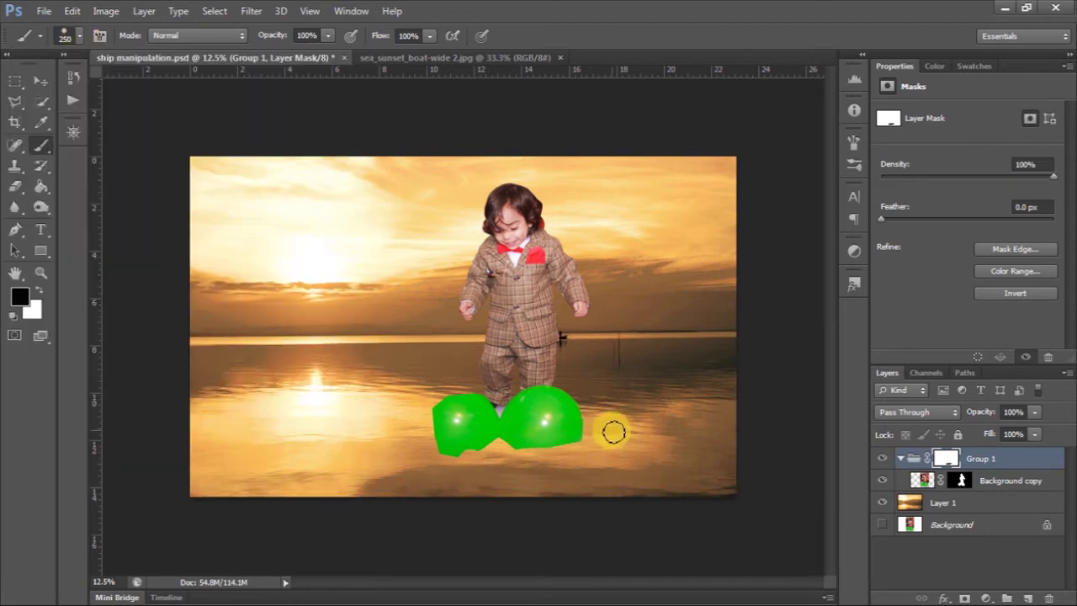
key(bracketright)
key(bracketright)
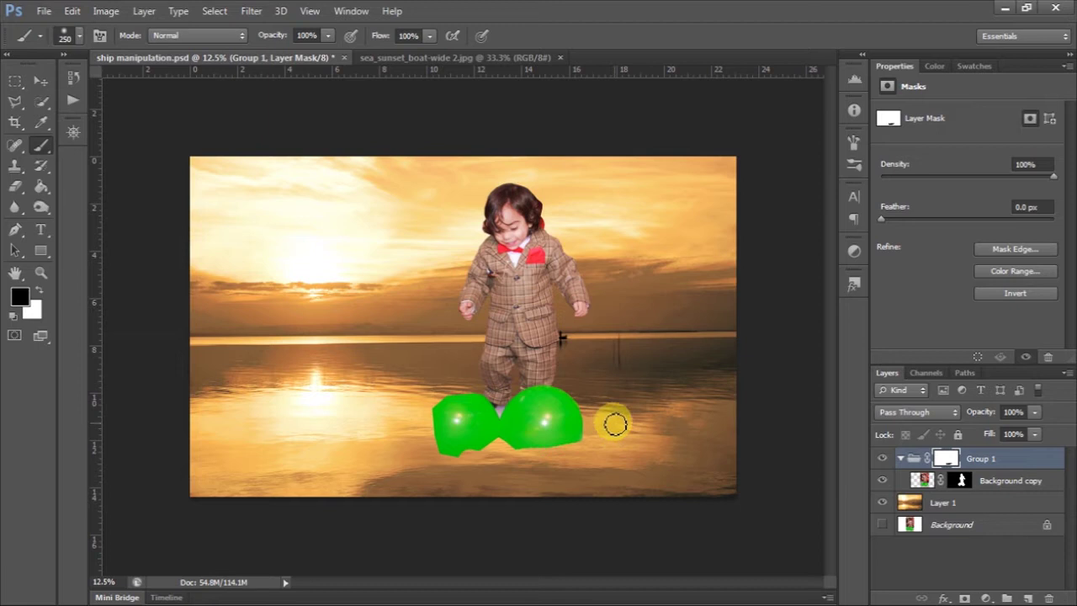
mouse_move(539, 457)
mouse_down()
mouse_move(427, 445)
mouse_move(595, 390)
mouse_up()
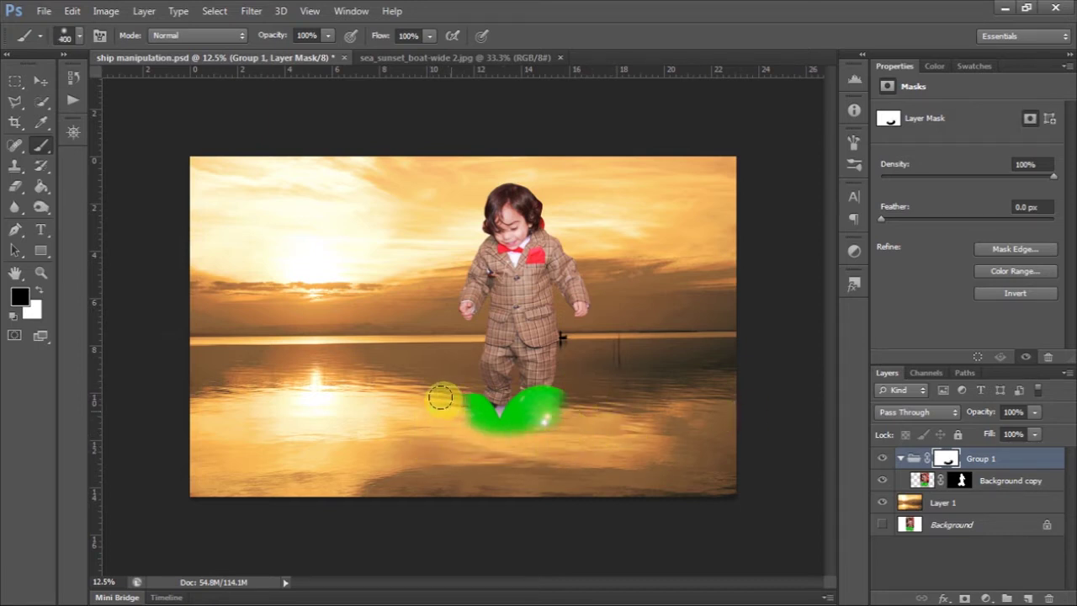
Step: Zoom in on the boy's feet and add an empty Layer 2 above the boy layer
key(ctrl+plus)
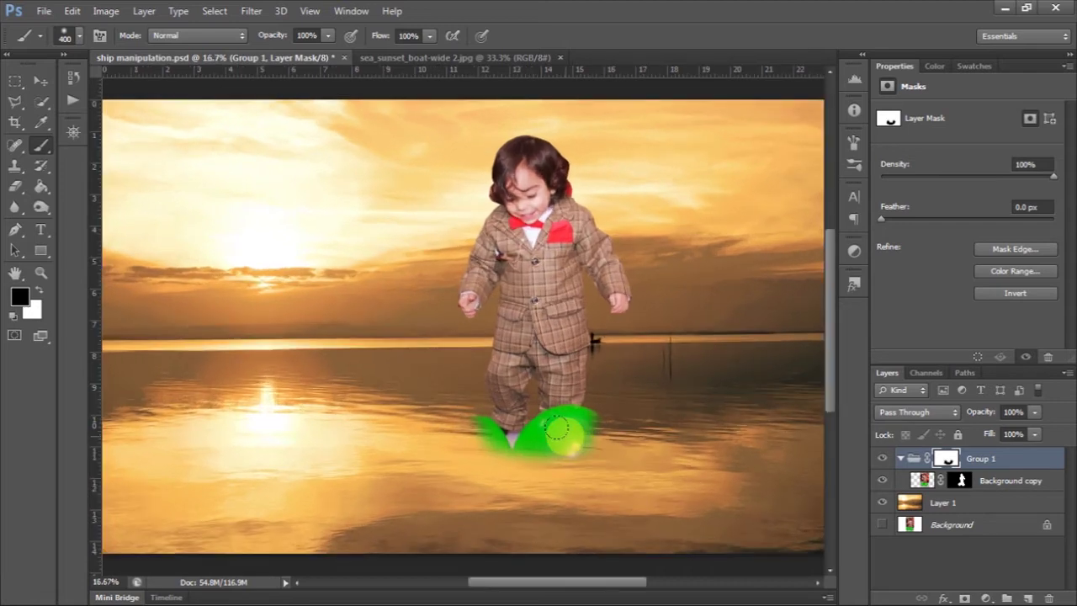
key(ctrl+plus)
scroll(640, 438, down, 1)
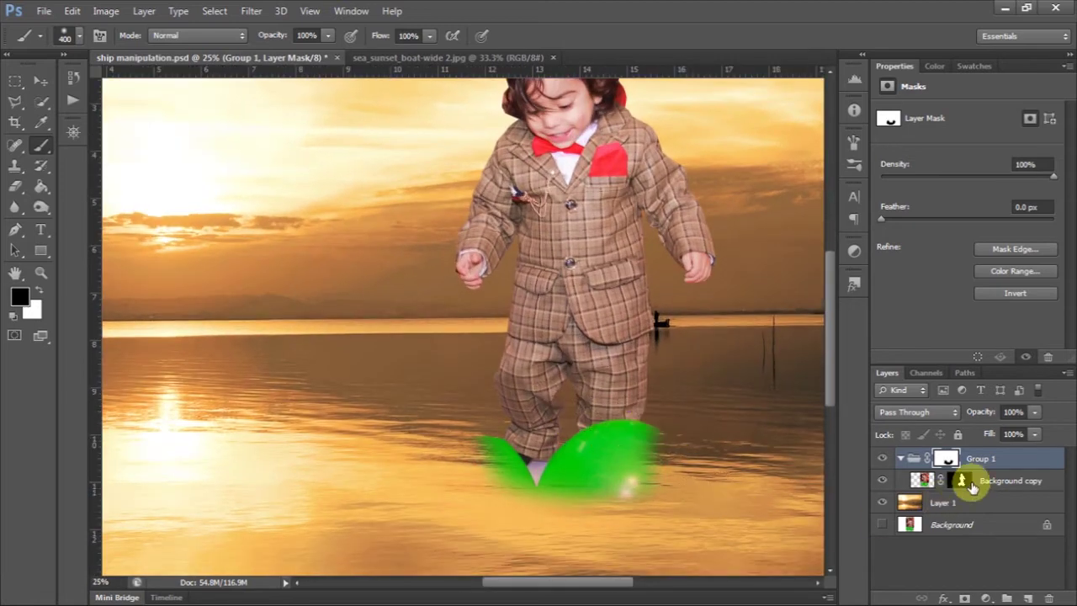
click(1002, 480)
click(1029, 595)
click(15, 164)
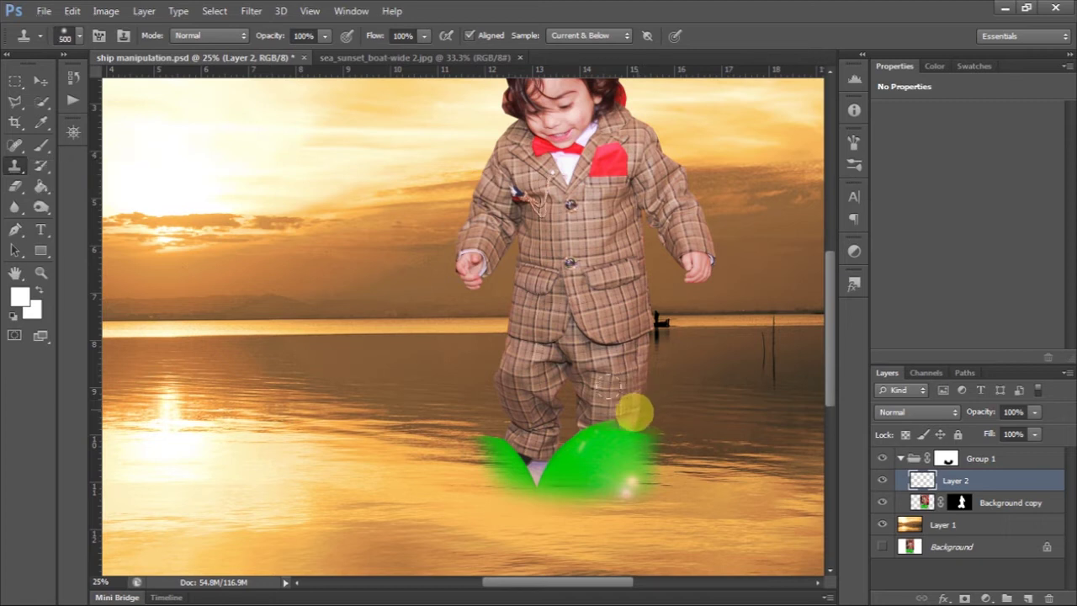
Step: Set Clone Stamp sampling to Current & Below and clone sea water over the right green ball
click(589, 35)
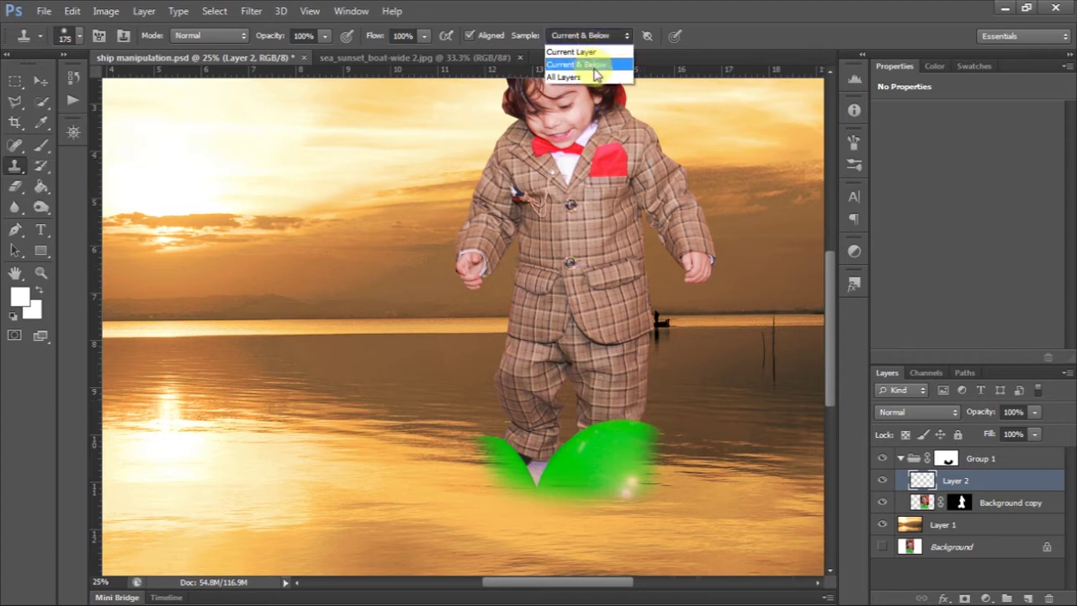
click(580, 64)
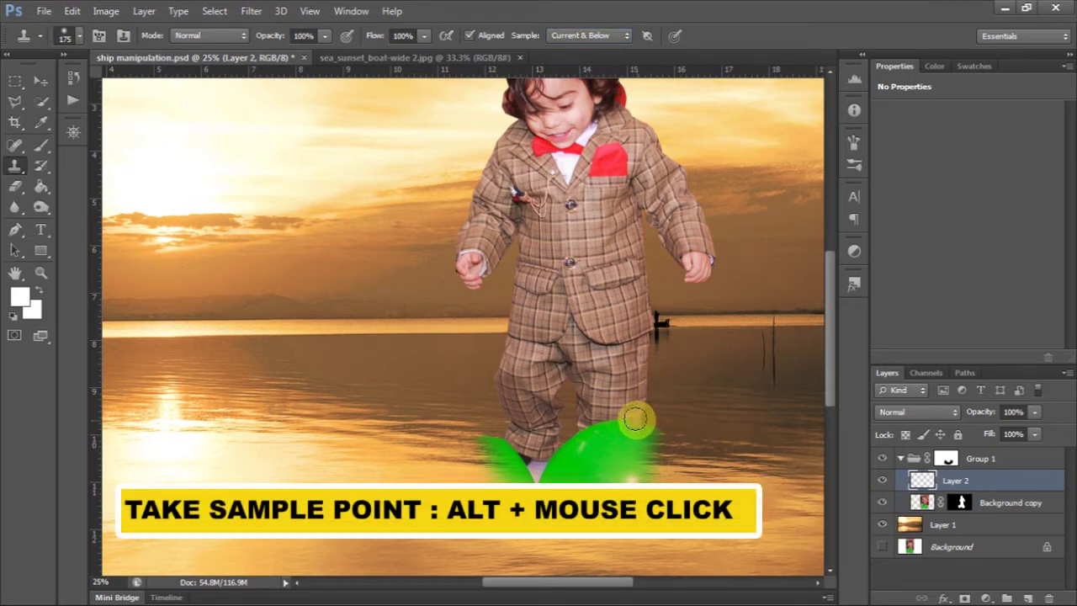
alt+click(636, 475)
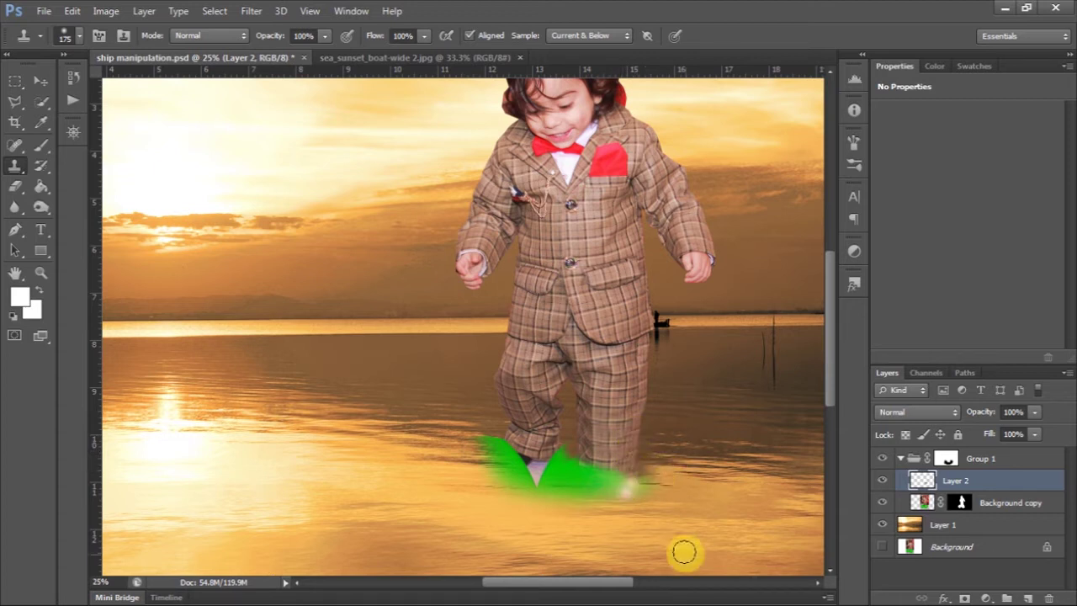
click(949, 462)
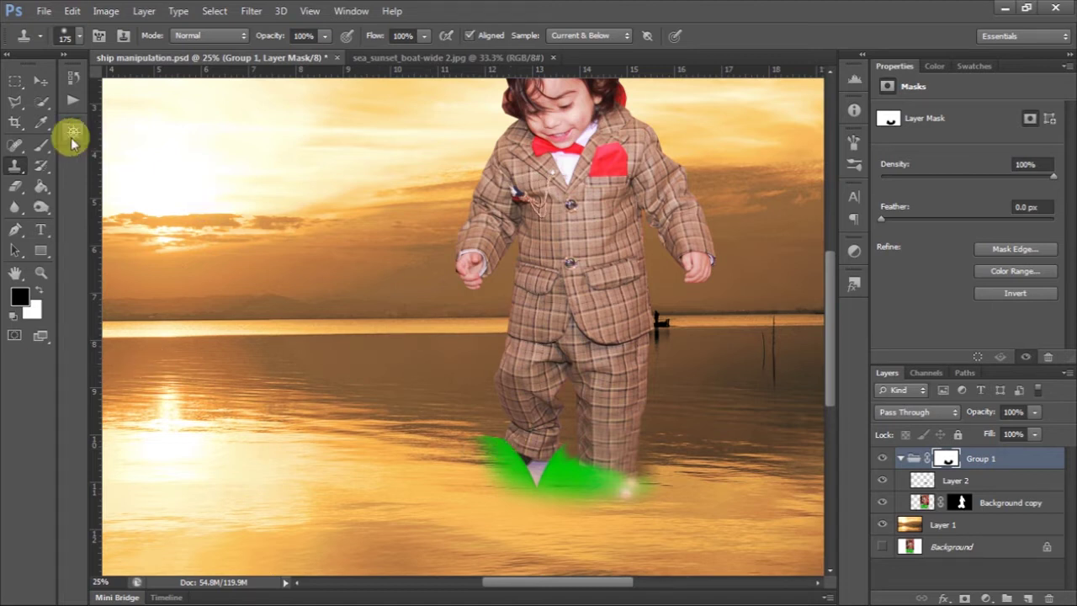
Step: Paint away the remaining green areas on the Group 1 mask with 175 and 150 px brushes
right_click(41, 144)
click(118, 142)
key(bracketright)
mouse_move(493, 492)
mouse_down()
mouse_move(637, 498)
mouse_move(562, 490)
mouse_move(517, 467)
mouse_move(644, 479)
mouse_up()
key(bracketleft)
mouse_move(559, 469)
mouse_down()
mouse_move(654, 445)
mouse_move(599, 471)
mouse_move(638, 507)
mouse_up()
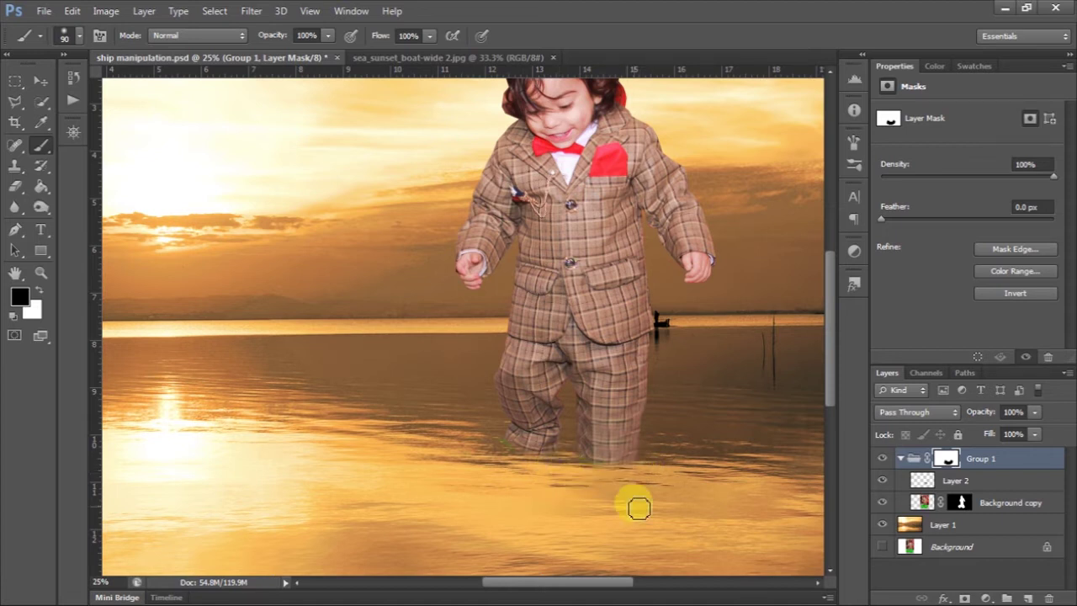
Step: Move Group 1 so the boy's legs sink into the sea, then refine the mask along the waterline
key(ctrl+minus)
key(ctrl+minus)
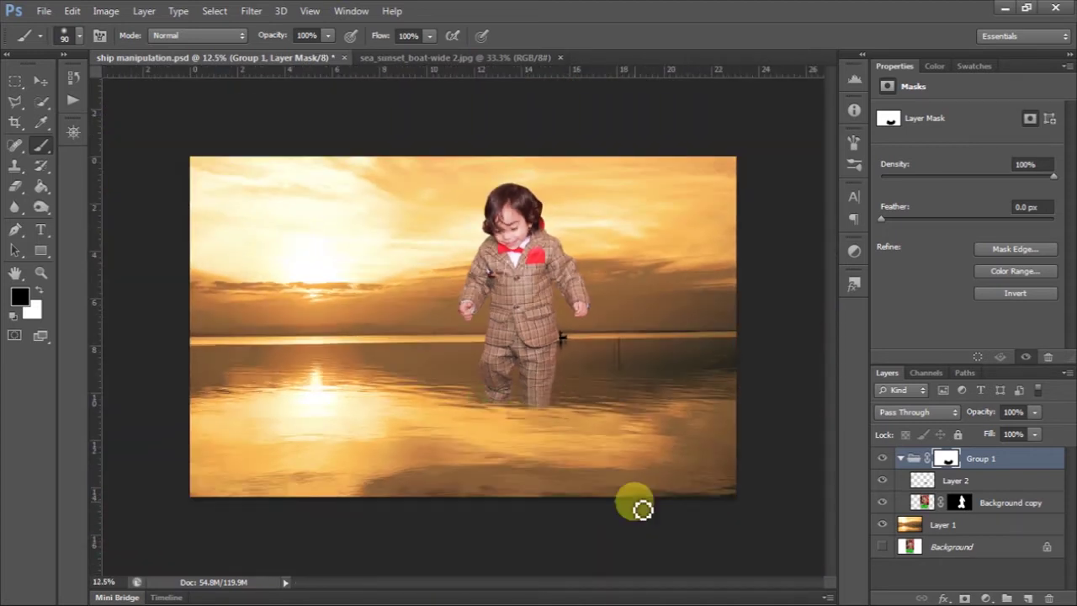
key(v)
mouse_move(527, 274)
mouse_down()
mouse_move(472, 296)
mouse_move(497, 285)
mouse_move(514, 313)
mouse_up()
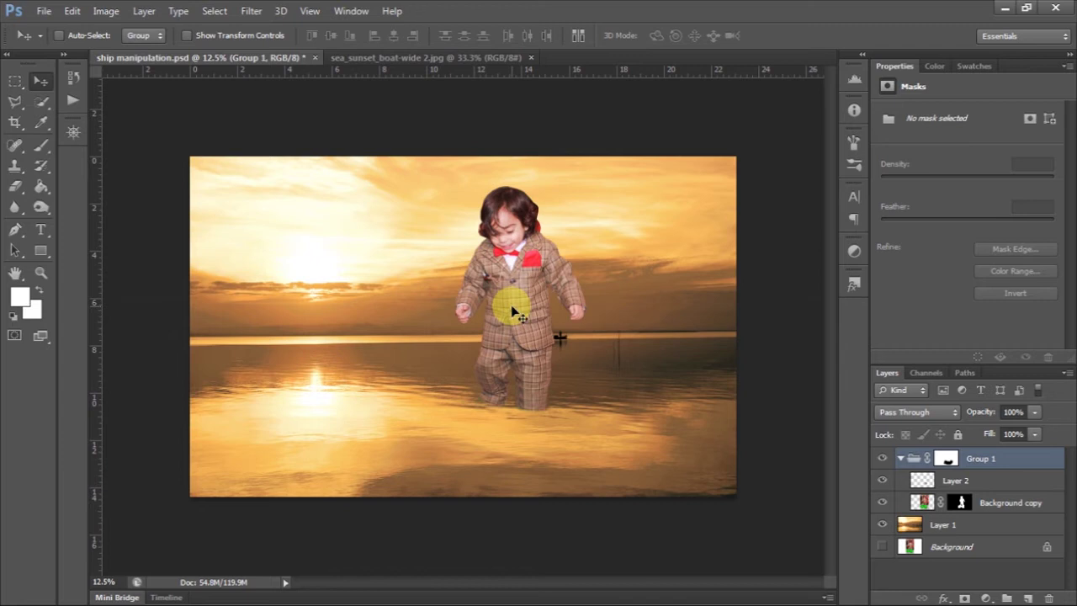
key(ctrl+plus)
click(946, 458)
click(49, 149)
mouse_move(645, 461)
mouse_down()
mouse_move(648, 498)
mouse_move(504, 470)
mouse_up()
mouse_move(217, 407)
mouse_down()
mouse_move(365, 452)
mouse_move(67, 494)
mouse_move(81, 371)
mouse_up()
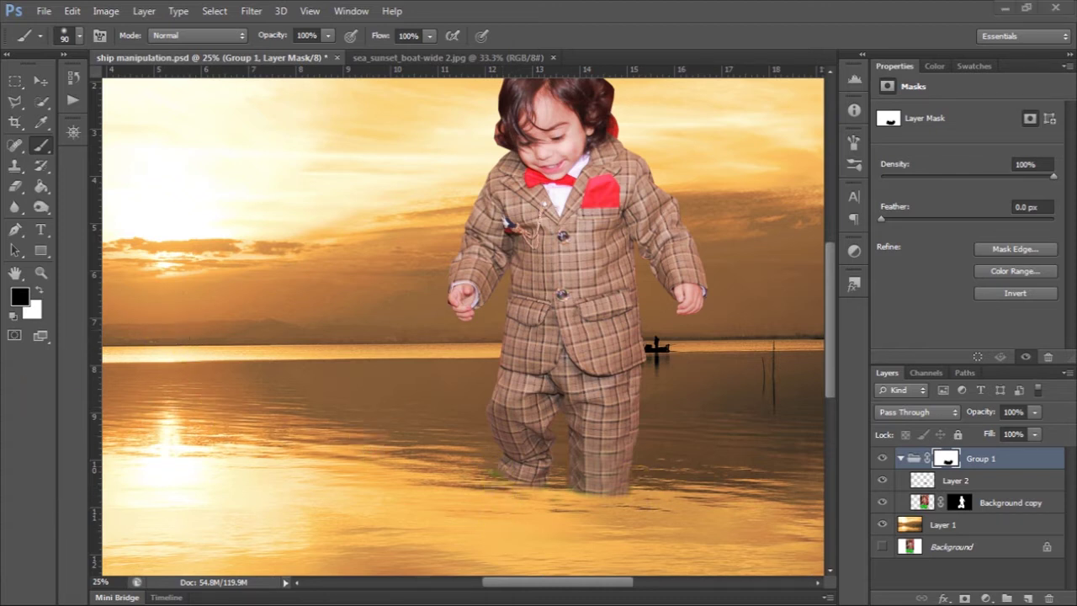
Step: Open the water png folder and preview 2.png full size in the photo viewer
scroll(875, 278, up, 5)
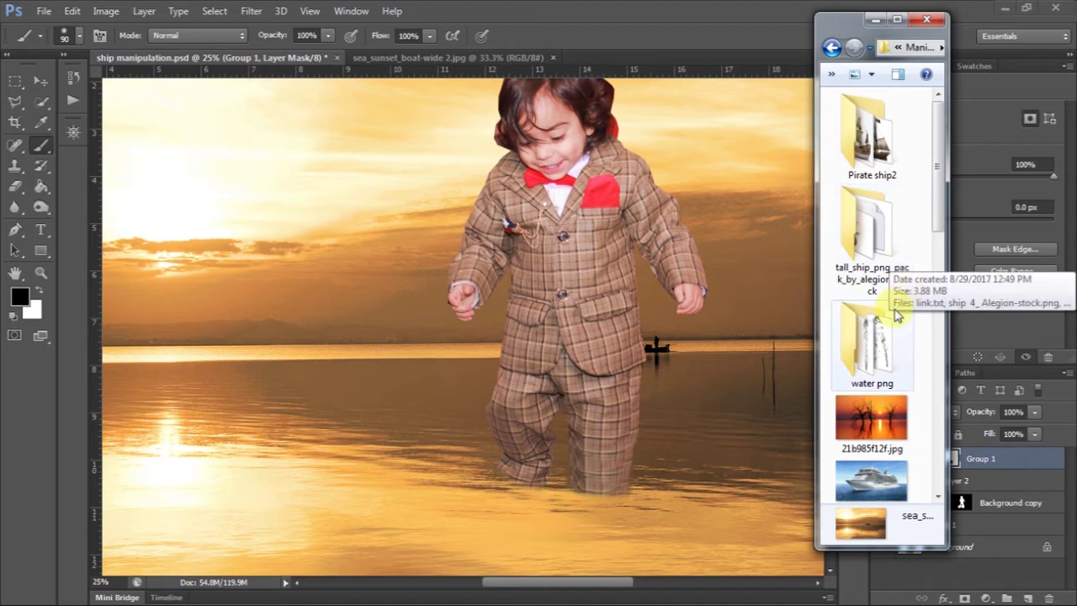
double_click(884, 139)
click(884, 139)
click(897, 19)
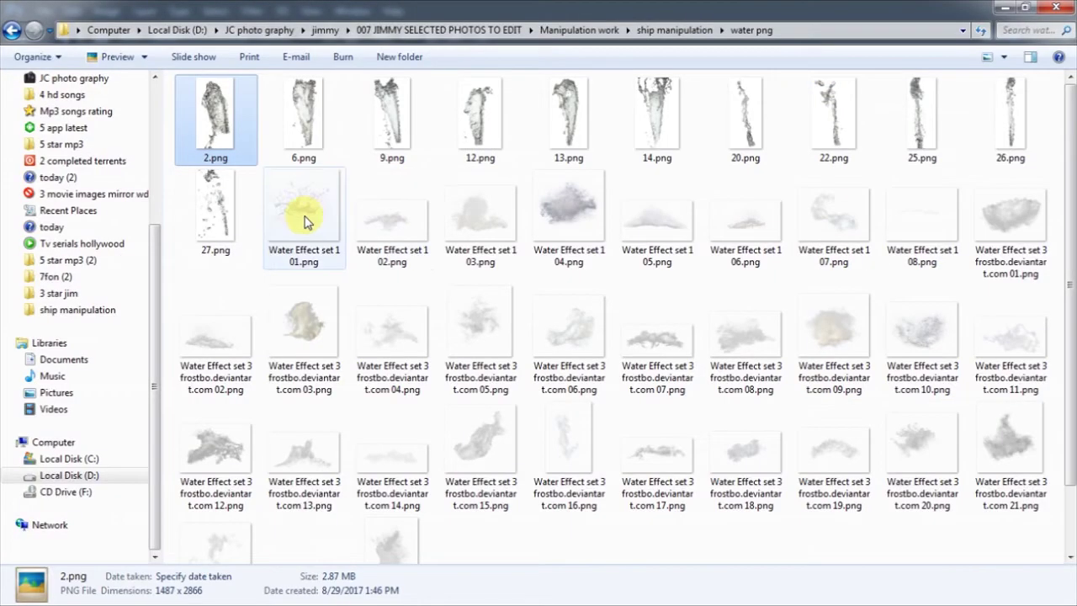
double_click(216, 109)
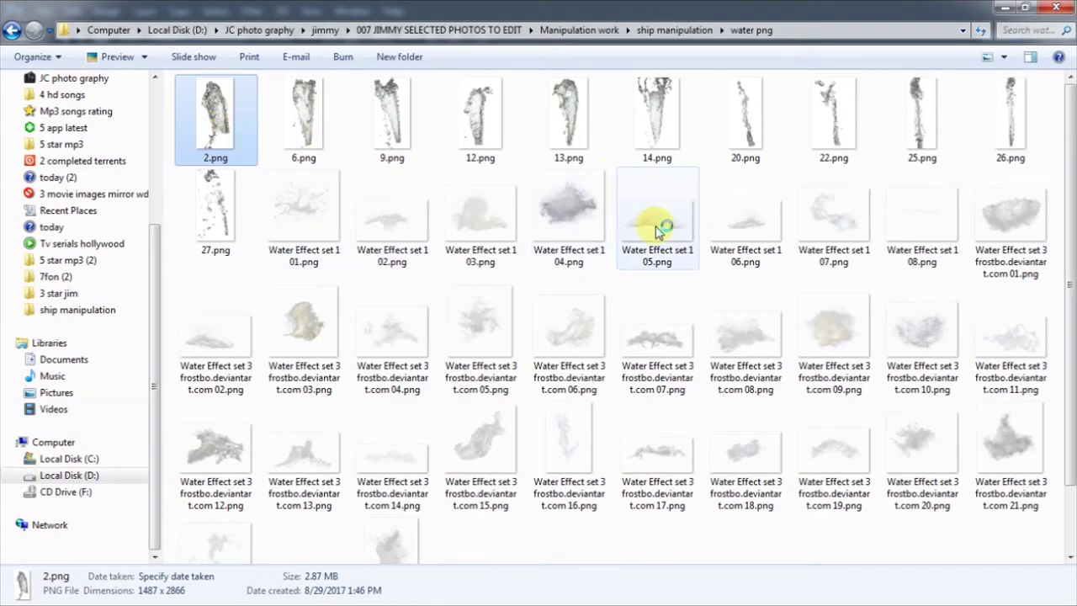
Step: Browse the previews to the Water Effect set 1 05.png splash and locate its file on disk
scroll(728, 259, down, 3)
scroll(728, 259, down, 3)
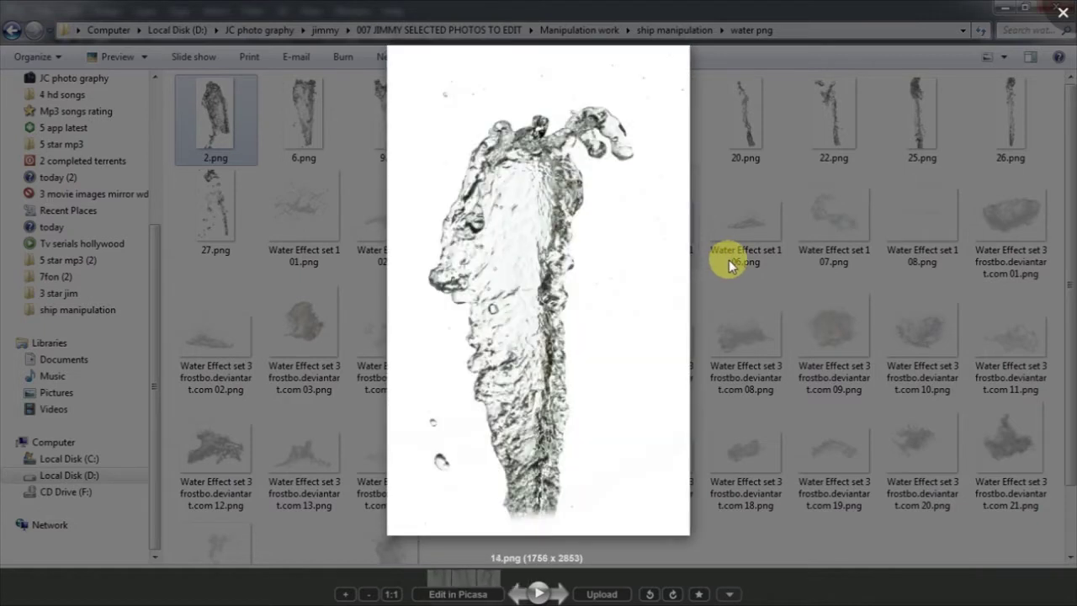
scroll(728, 259, down, 4)
scroll(1069, 8, down, 1)
scroll(1069, 8, down, 2)
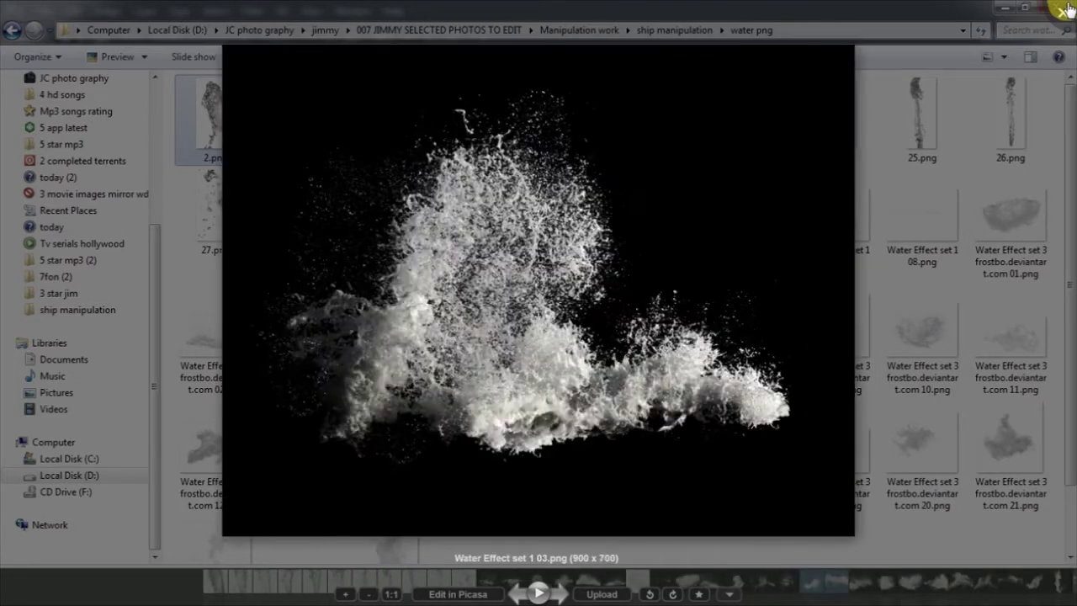
scroll(1069, 8, down, 2)
right_click(625, 252)
click(570, 388)
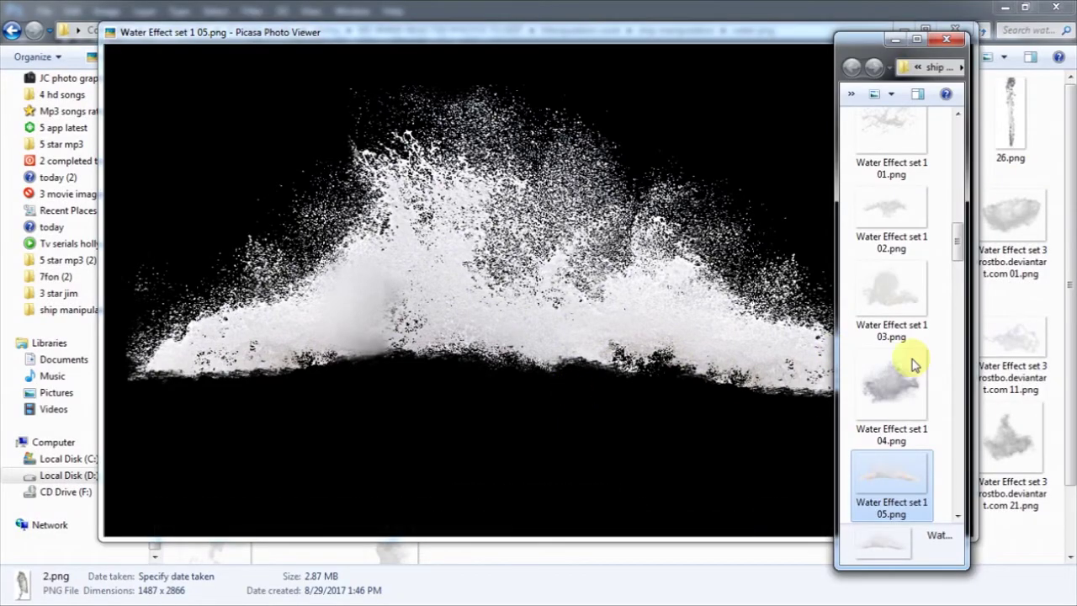
click(1008, 10)
Step: Drag Water Effect set 1 05.png onto the canvas and flip it vertically
click(812, 39)
click(954, 30)
drag(892, 484, 753, 455)
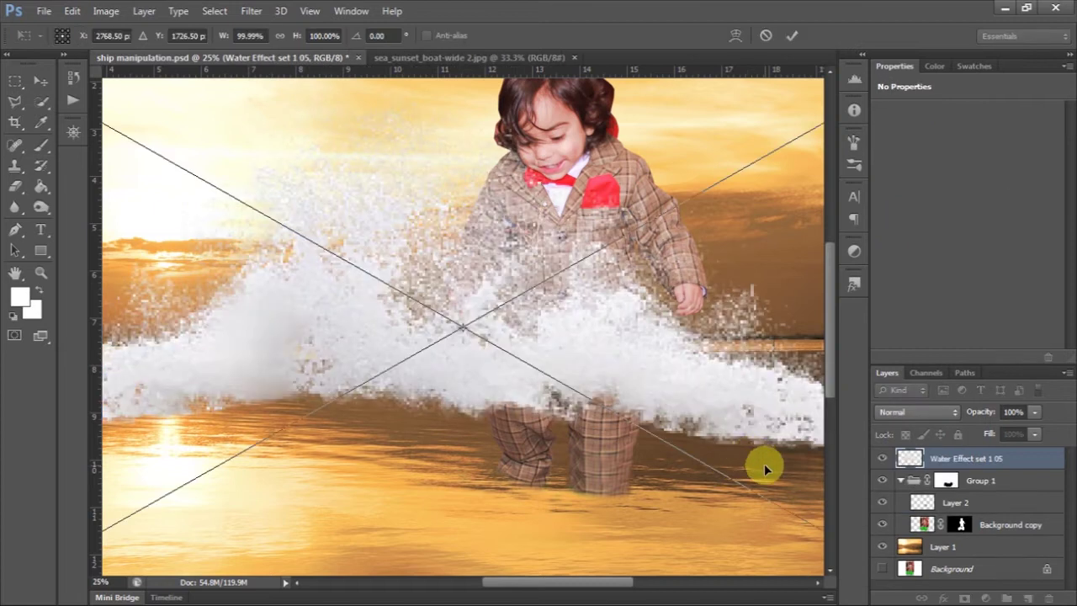
key(ctrl+minus)
key(ctrl+minus)
right_click(674, 383)
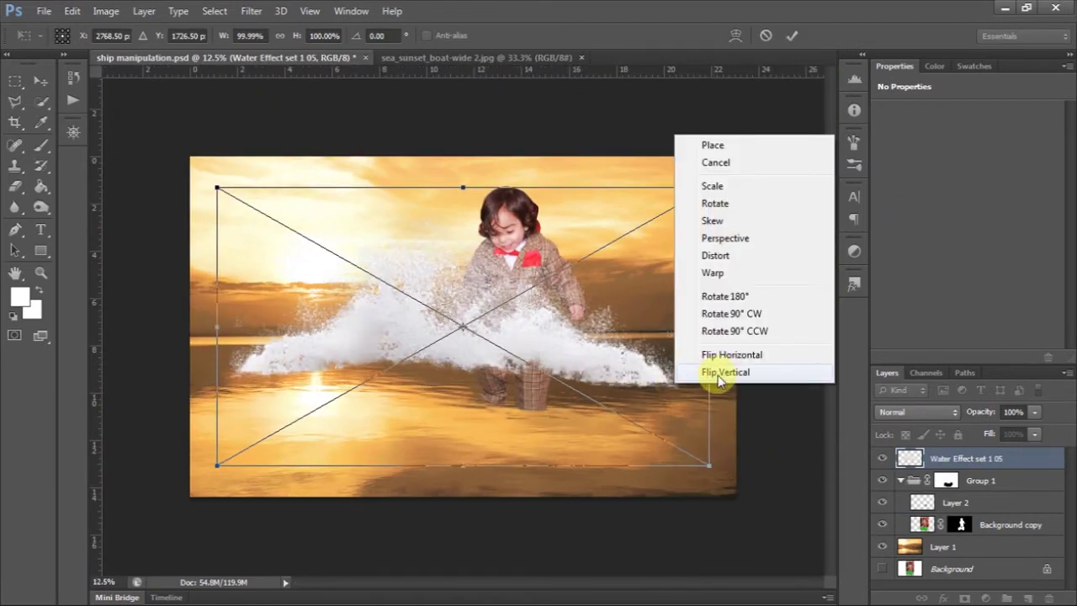
click(726, 372)
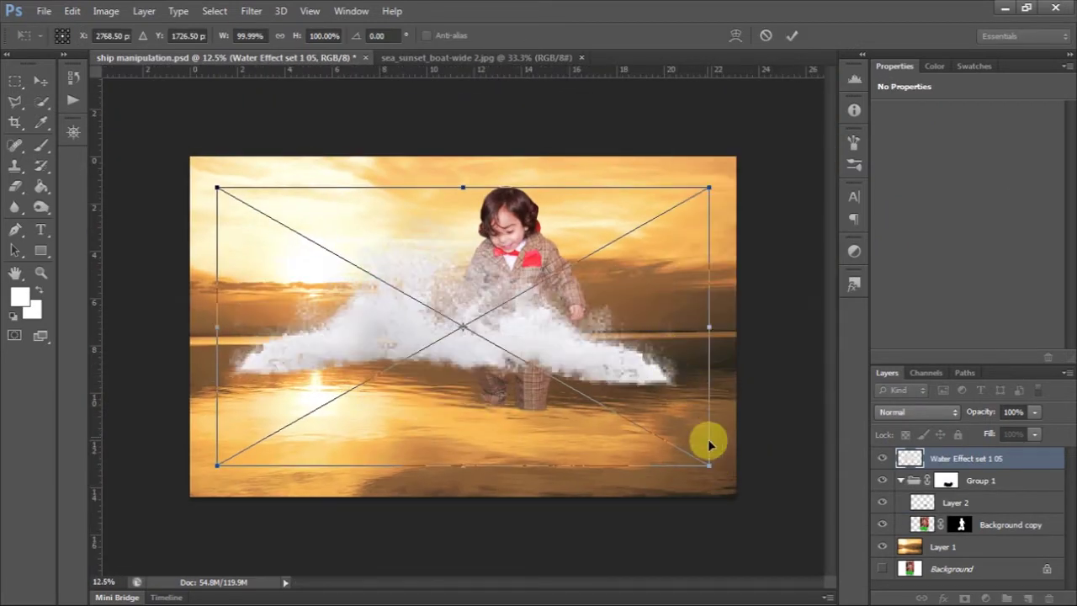
Step: Shrink the splash to about 7%, set it at the boy's foot, and commit the transform
mouse_move(709, 465)
mouse_down()
mouse_move(515, 324)
mouse_move(553, 402)
mouse_up()
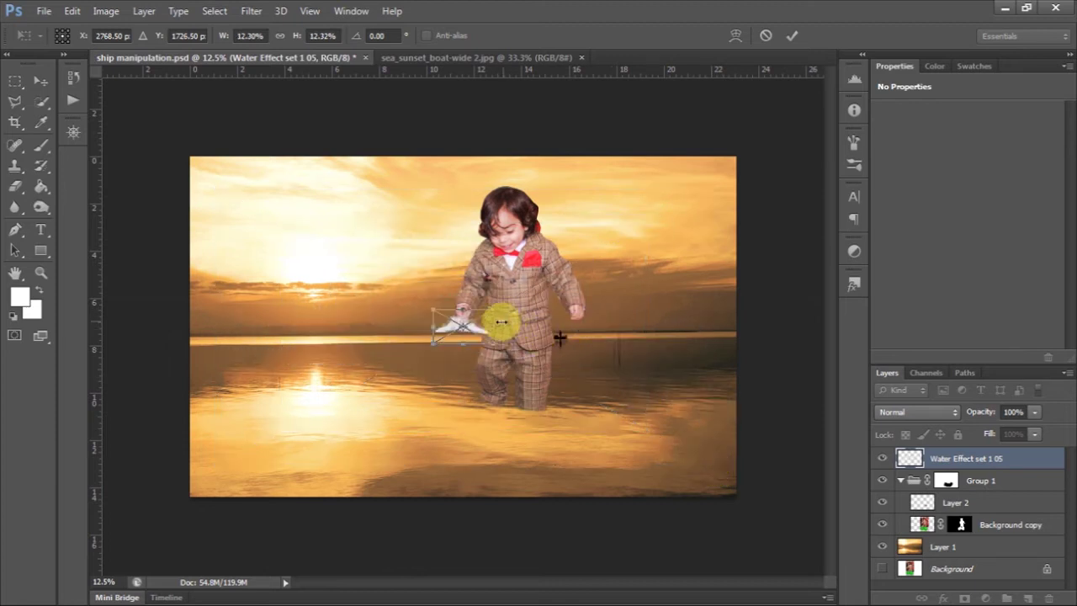
key(ctrl+plus)
mouse_move(637, 473)
mouse_down()
mouse_move(642, 509)
mouse_move(632, 508)
mouse_up()
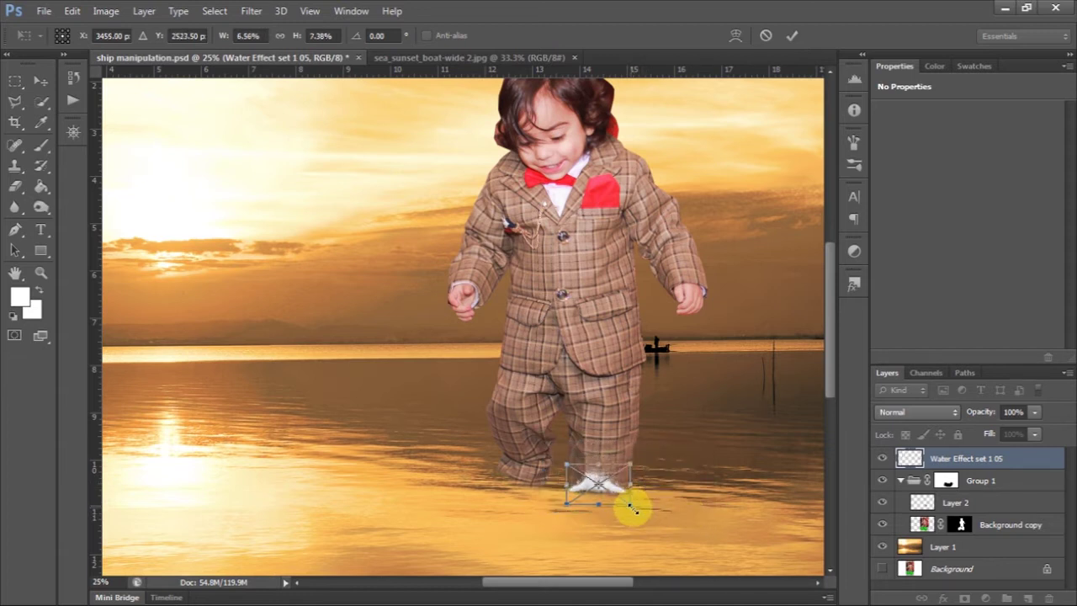
key(ctrl+plus)
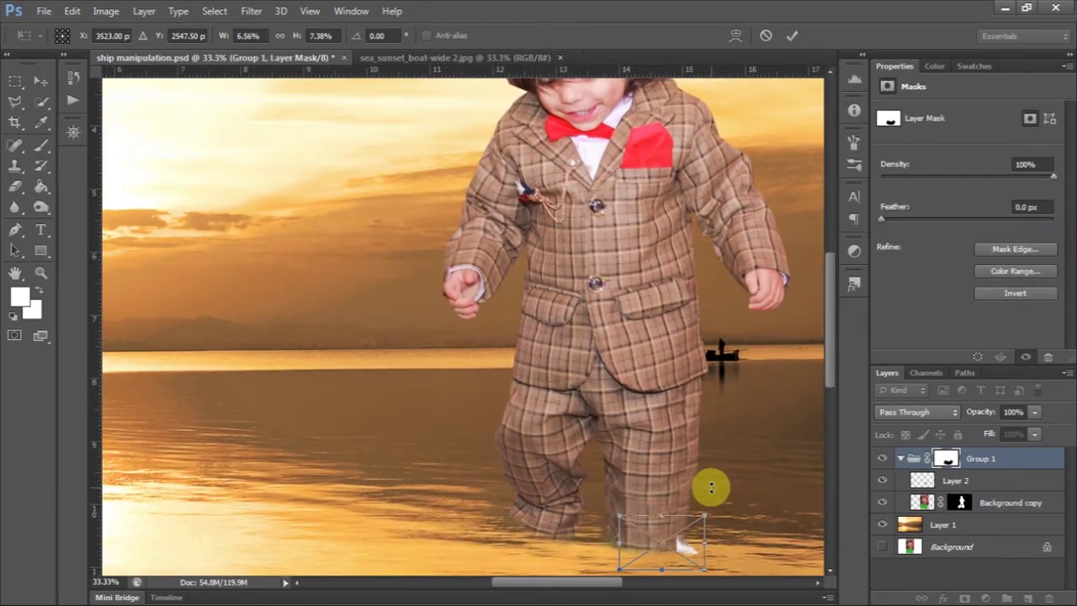
click(792, 35)
key(b)
key(v)
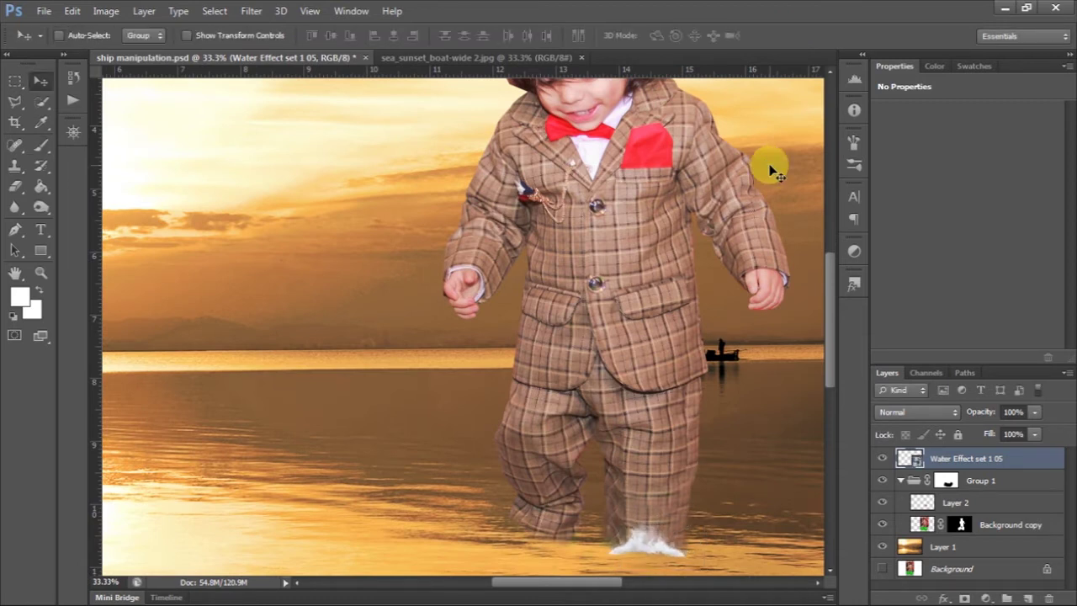
key(ctrl+minus)
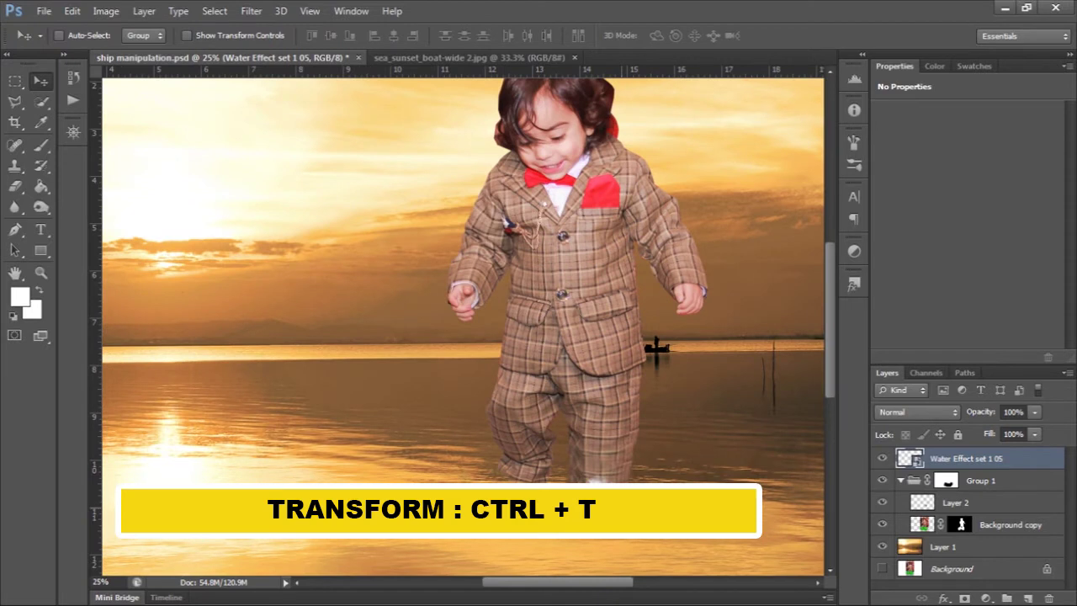
Step: Warp the splash so it flattens and curves along the water at the boy's foot
key(ctrl+t)
right_click(619, 493)
click(631, 378)
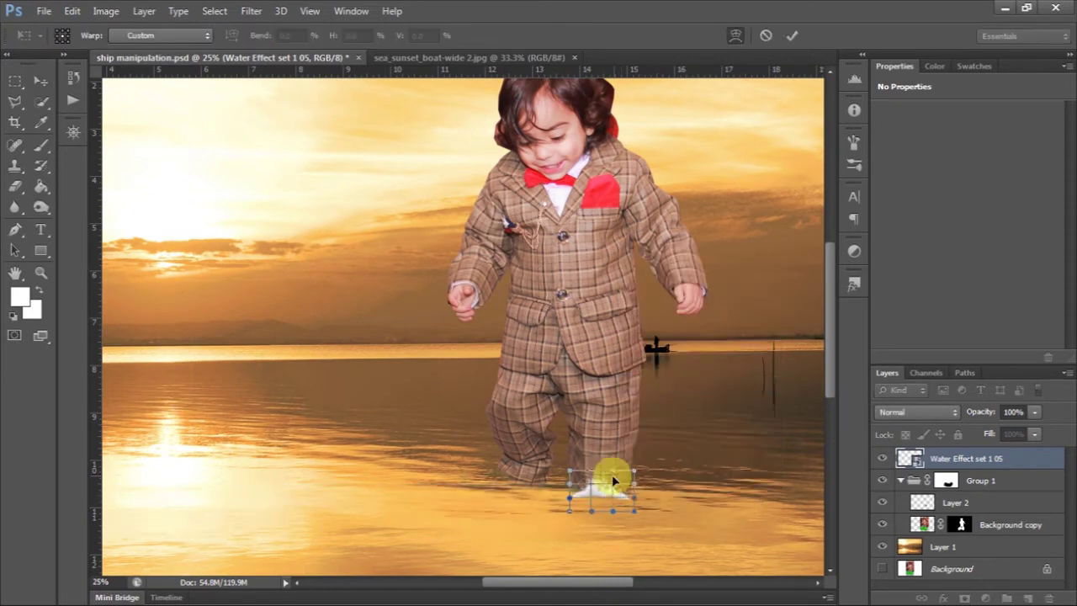
scroll(619, 492, up, 1)
scroll(619, 491, up, 1)
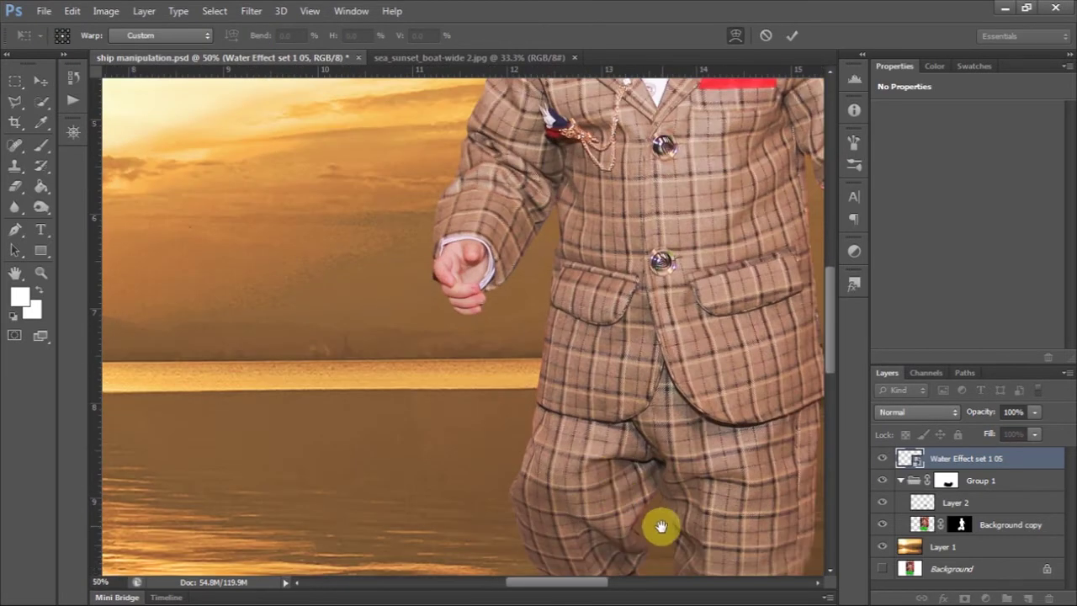
mouse_move(612, 425)
mouse_down()
mouse_move(685, 435)
mouse_move(555, 425)
mouse_up()
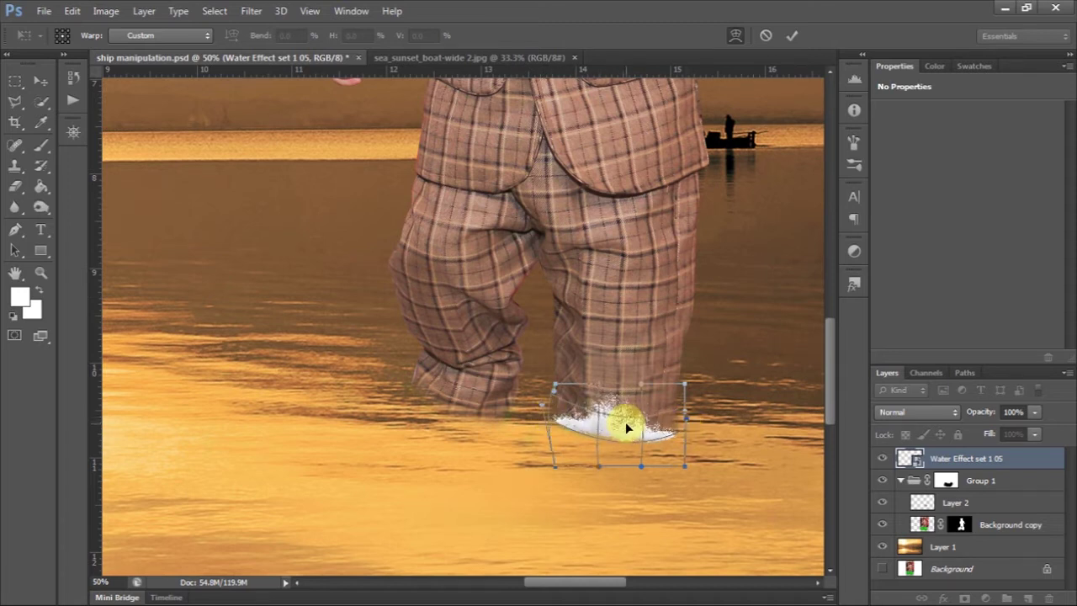
click(792, 36)
Step: Cycle through the layer blend modes and settle on Luminosity for the splash
click(918, 411)
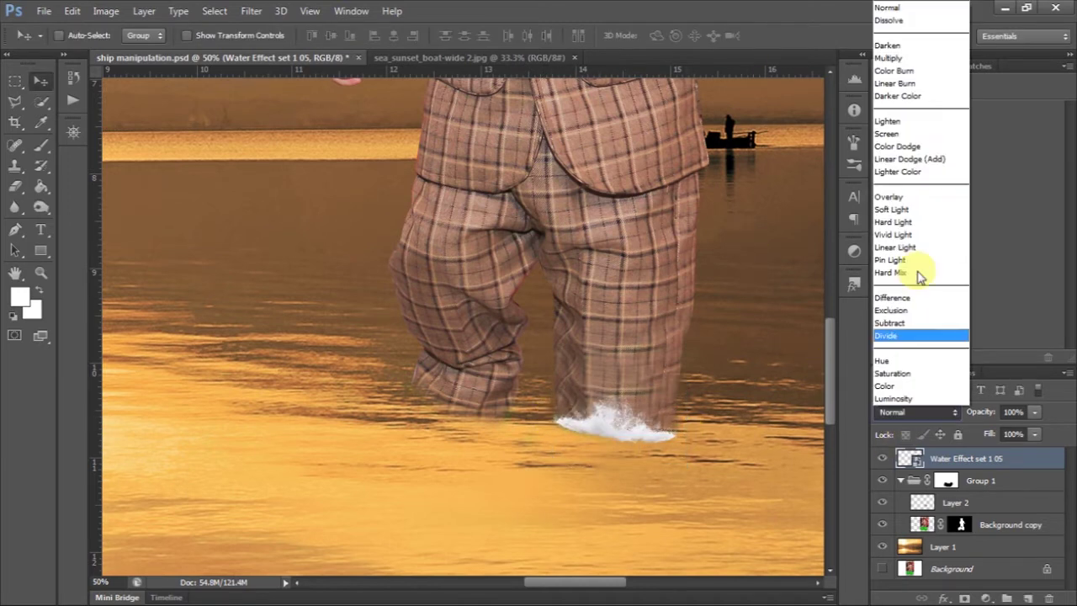
click(908, 48)
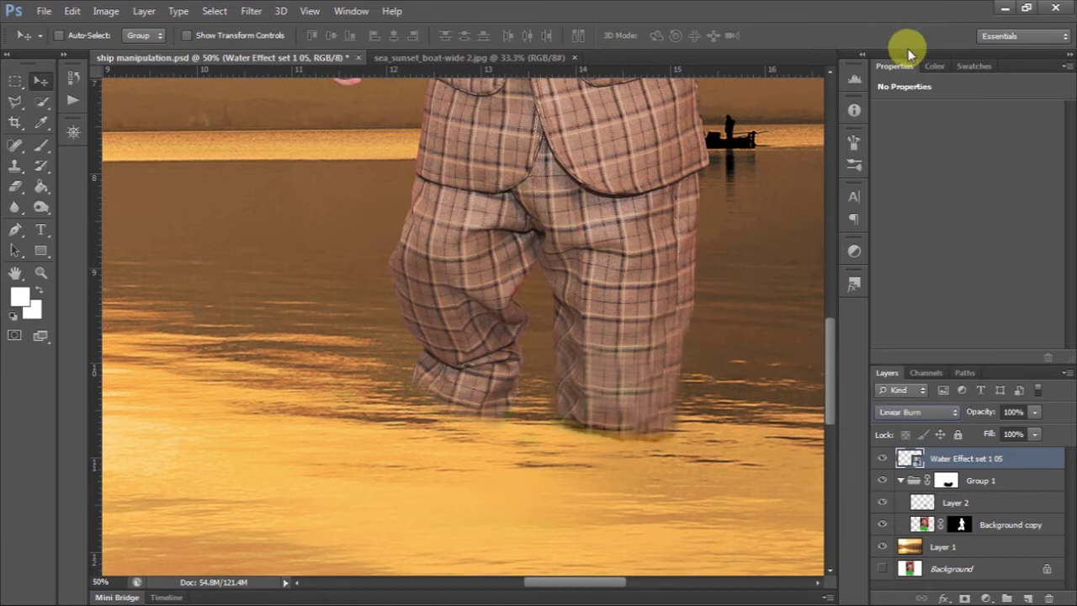
key(Down)
key(Down)
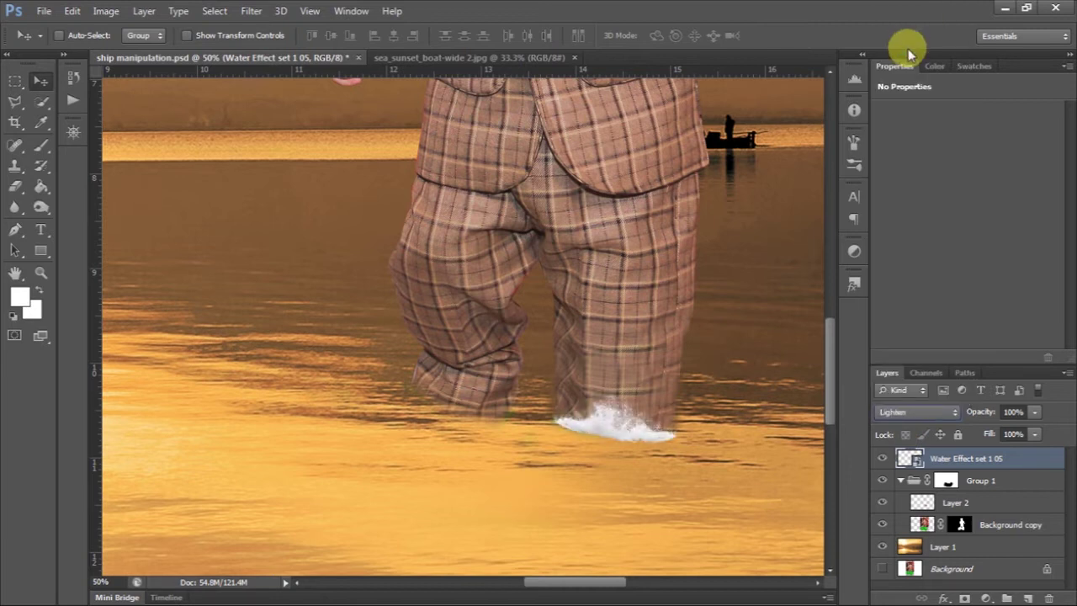
key(Down)
key(Down)
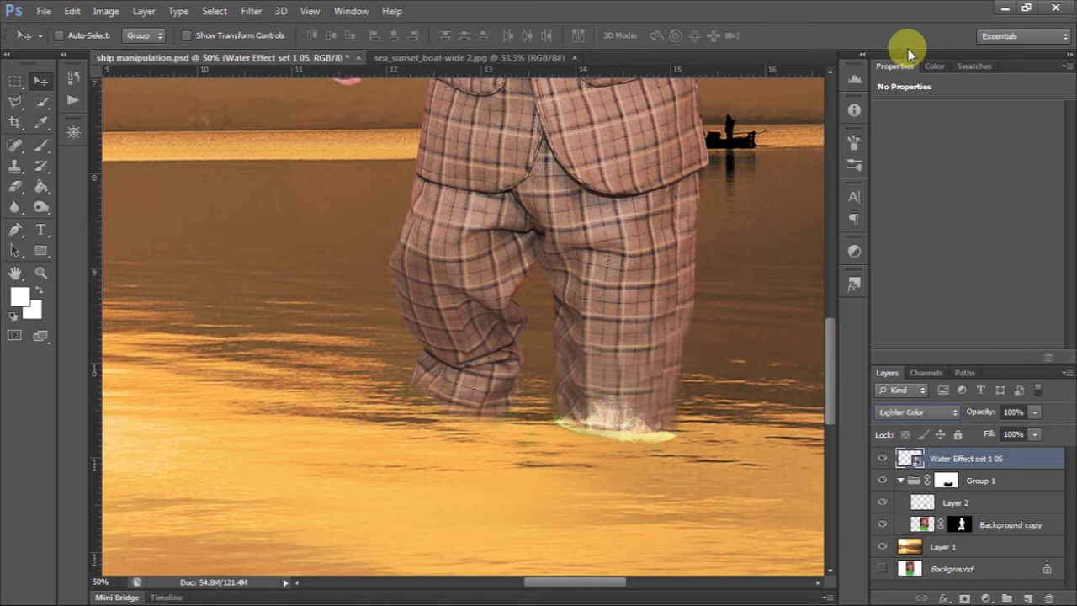
key(Down)
key(Down)
key(Down)
key(Down)
key(Down)
key(Down)
key(Down)
key(Down)
key(Down)
key(Down)
key(Down)
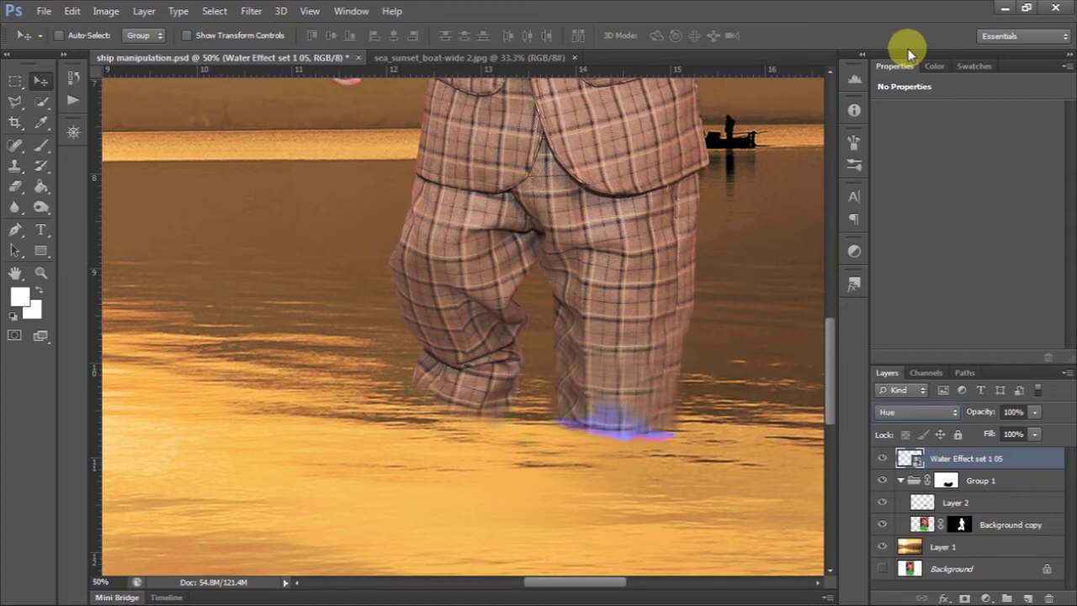
key(Down)
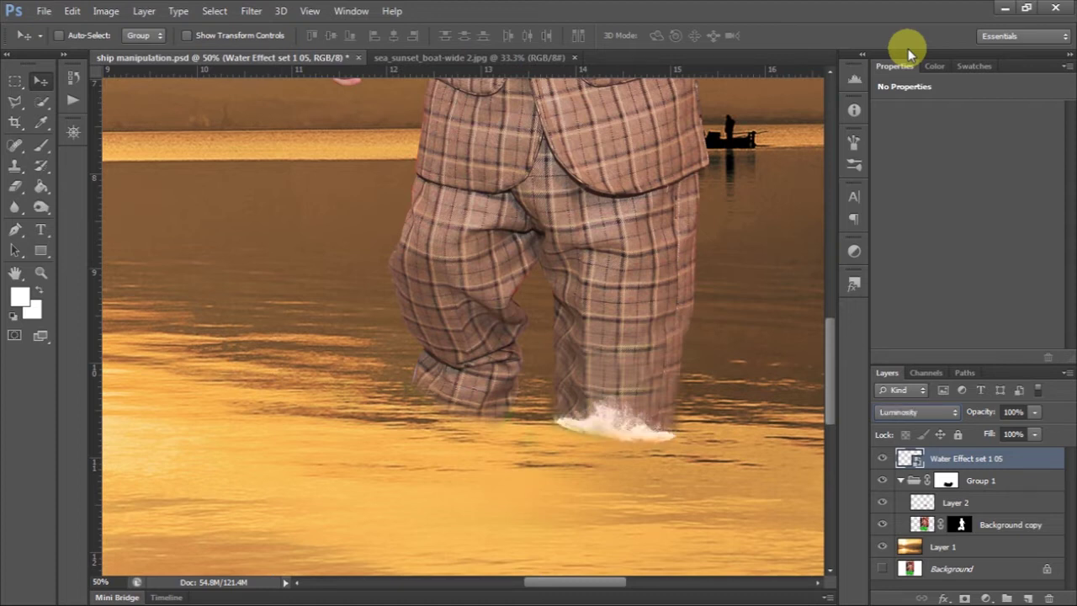
key(ctrl+minus)
key(ctrl+minus)
key(ctrl+minus)
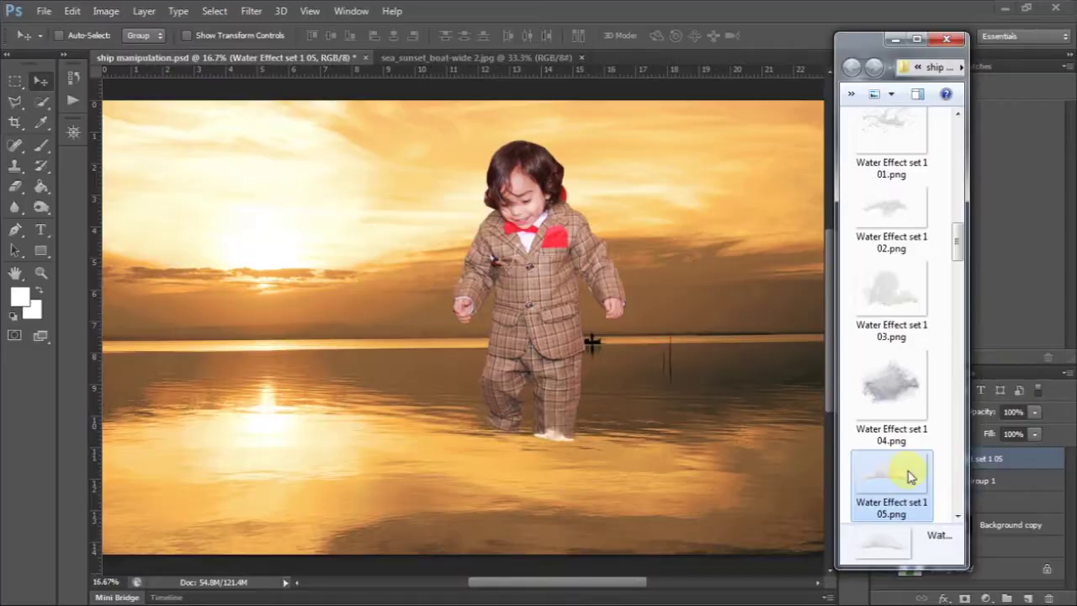
Step: Drag Water Effect set 1 06.png onto the canvas and shrink it around the boy's other leg
scroll(906, 482, down, 3)
click(901, 315)
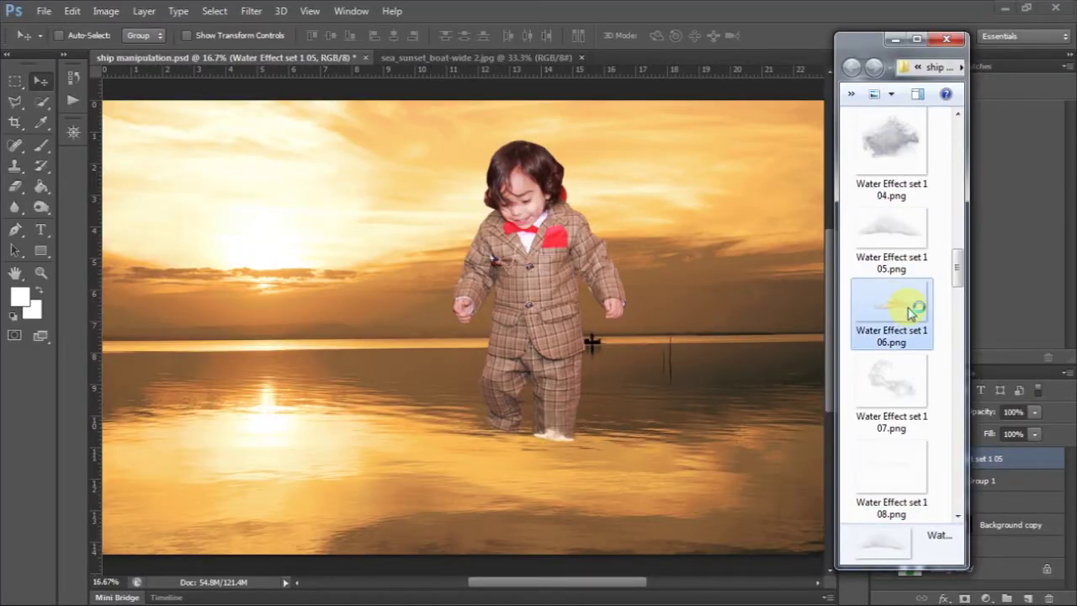
drag(910, 325, 517, 440)
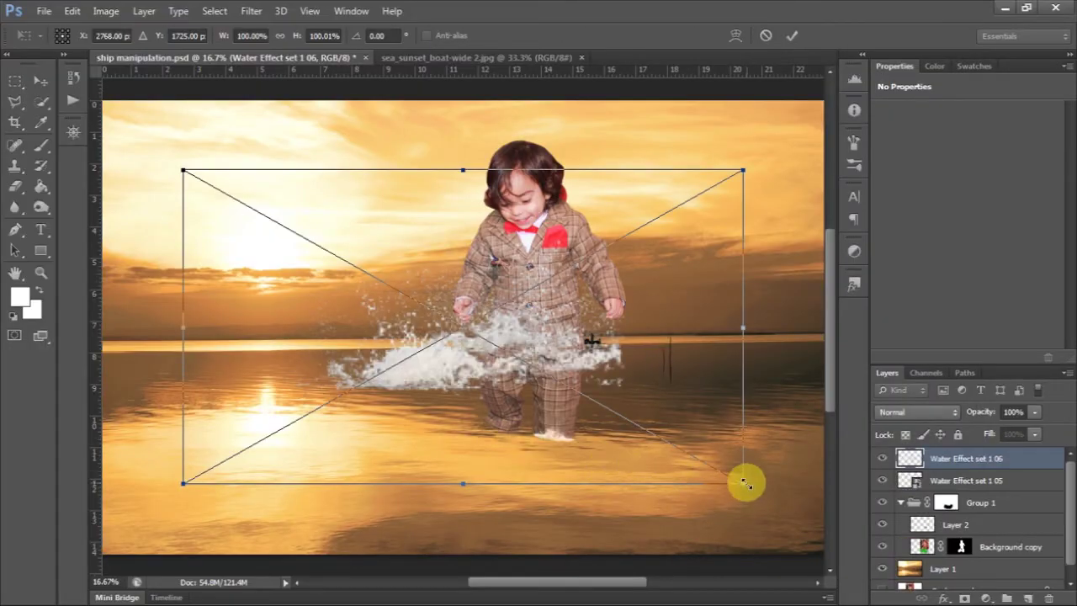
drag(745, 481, 562, 402)
key(ctrl+plus)
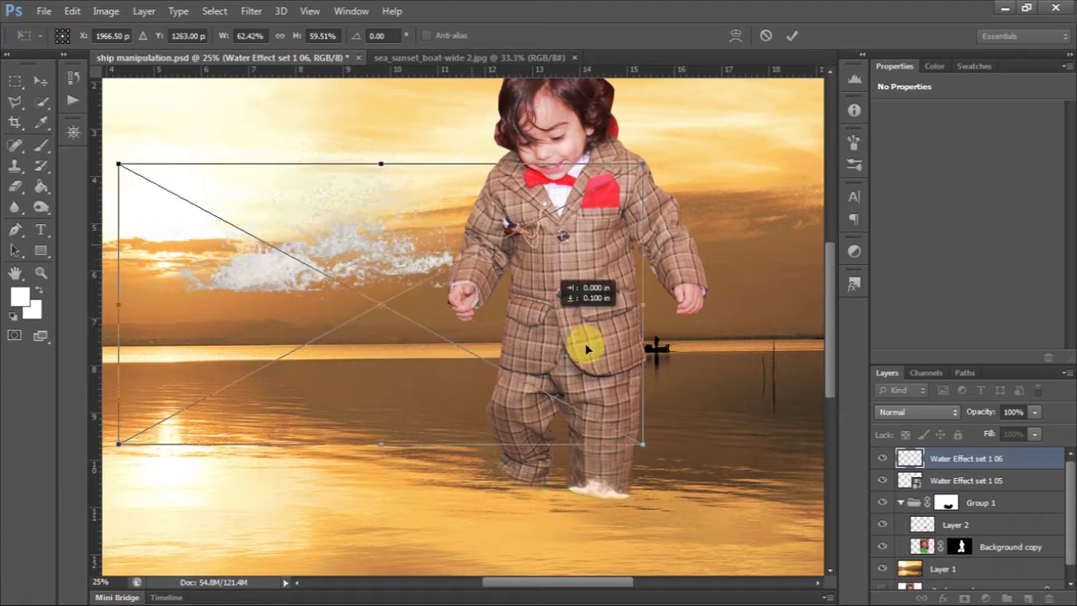
drag(469, 292, 577, 471)
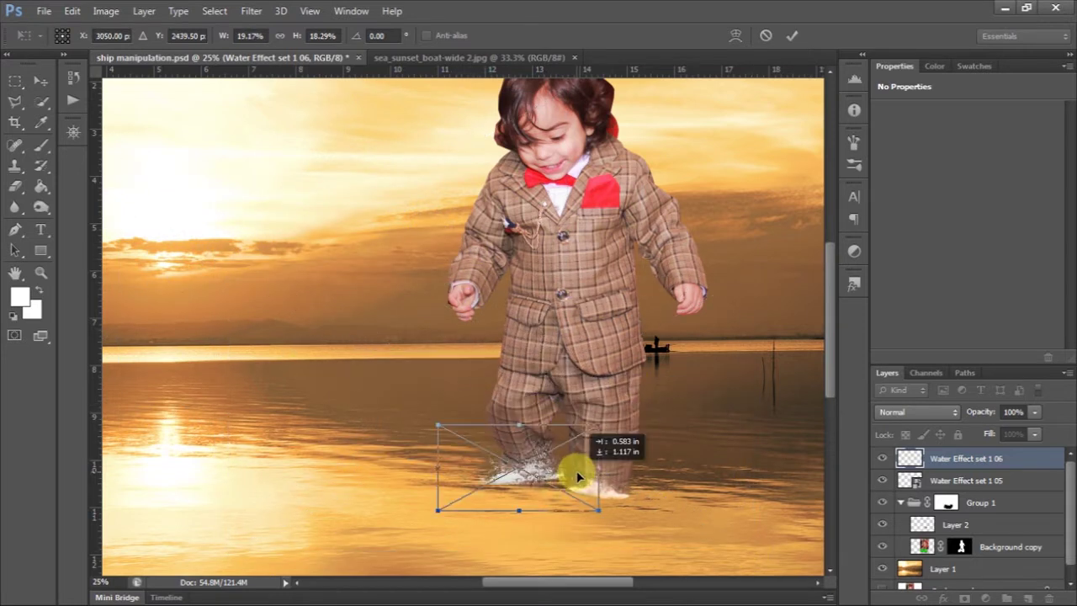
Step: Tilt the second splash about 15°, commit it, and blend it with Luminosity
drag(620, 423, 630, 447)
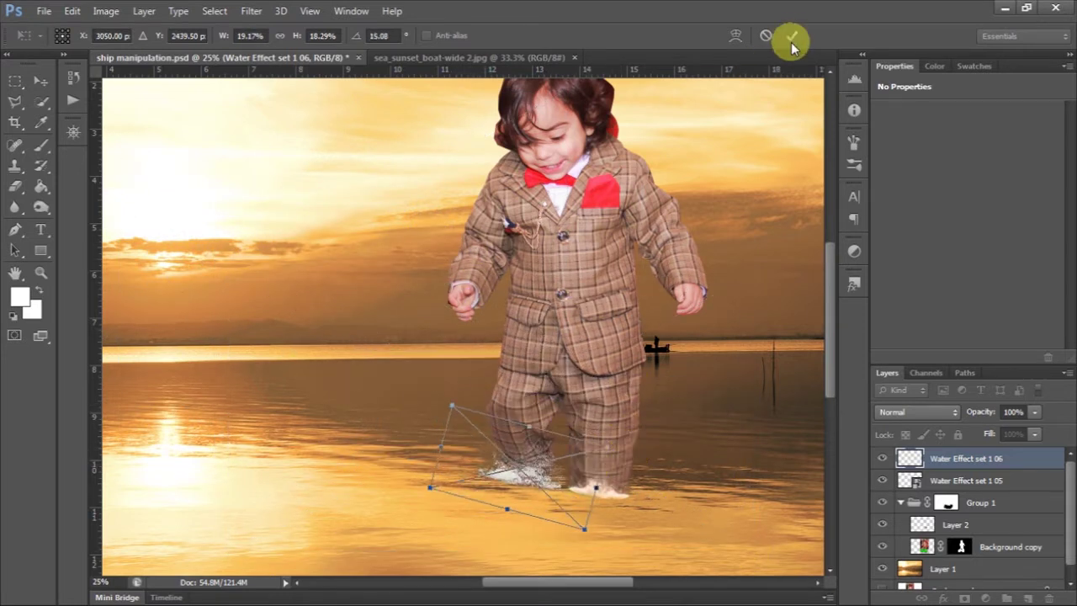
click(792, 40)
click(908, 413)
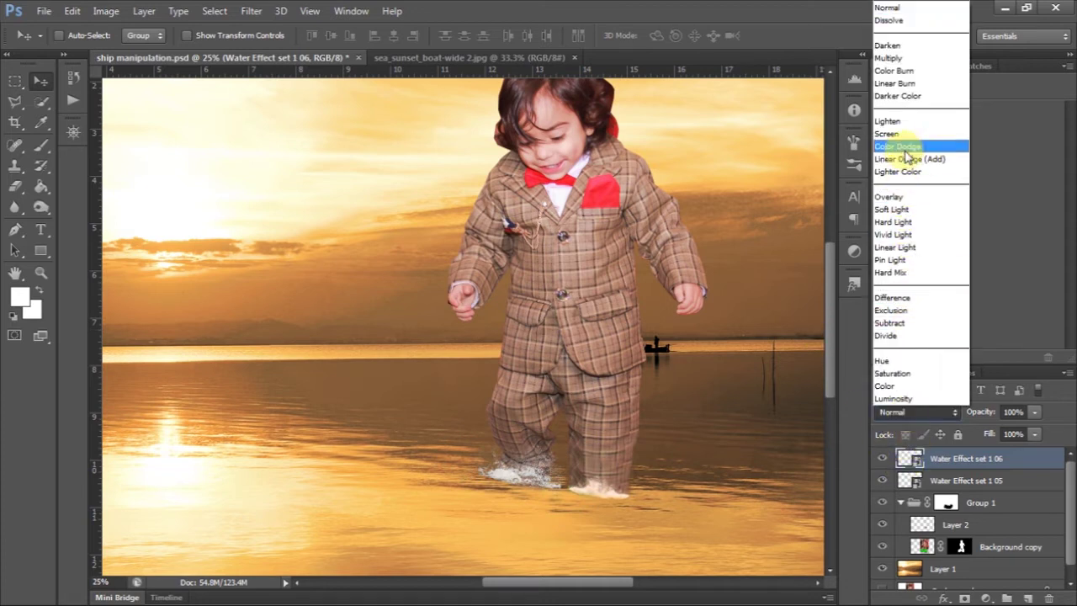
click(894, 398)
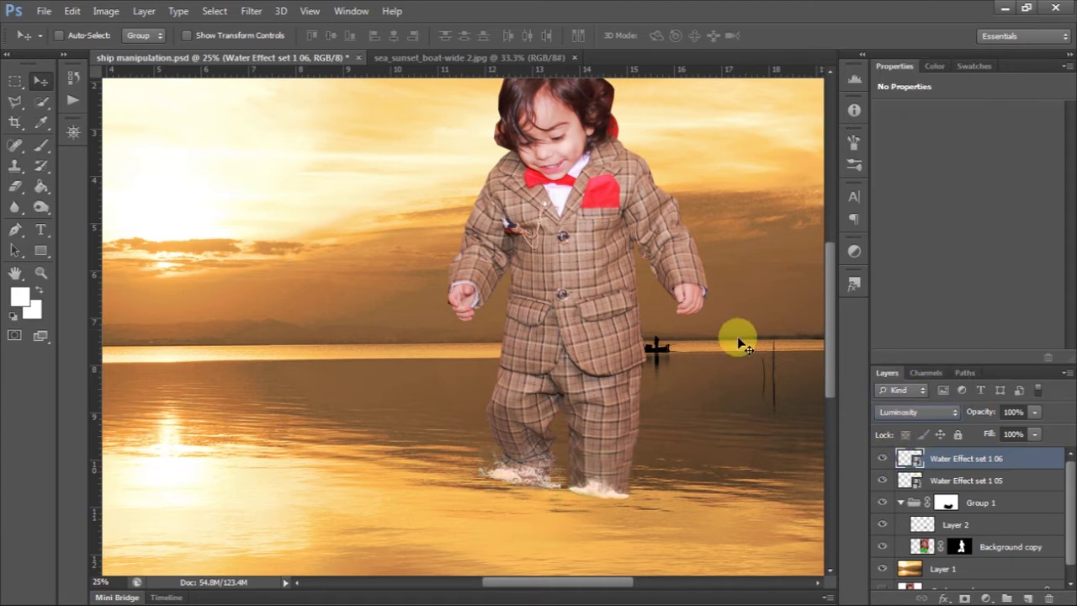
key(ctrl+plus)
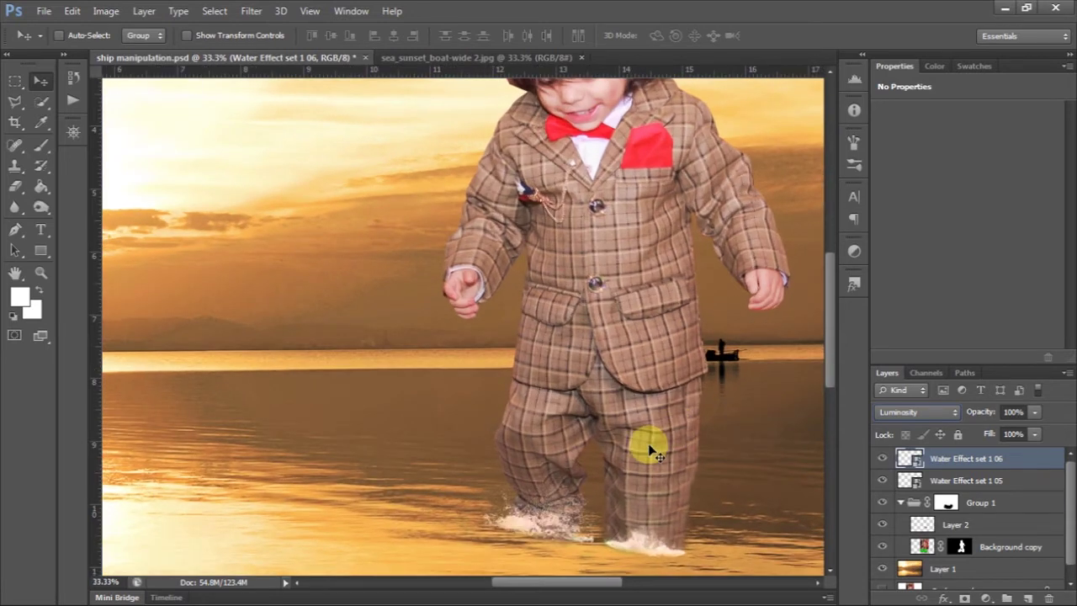
key(ctrl+minus)
key(ctrl+minus)
key(ctrl+minus)
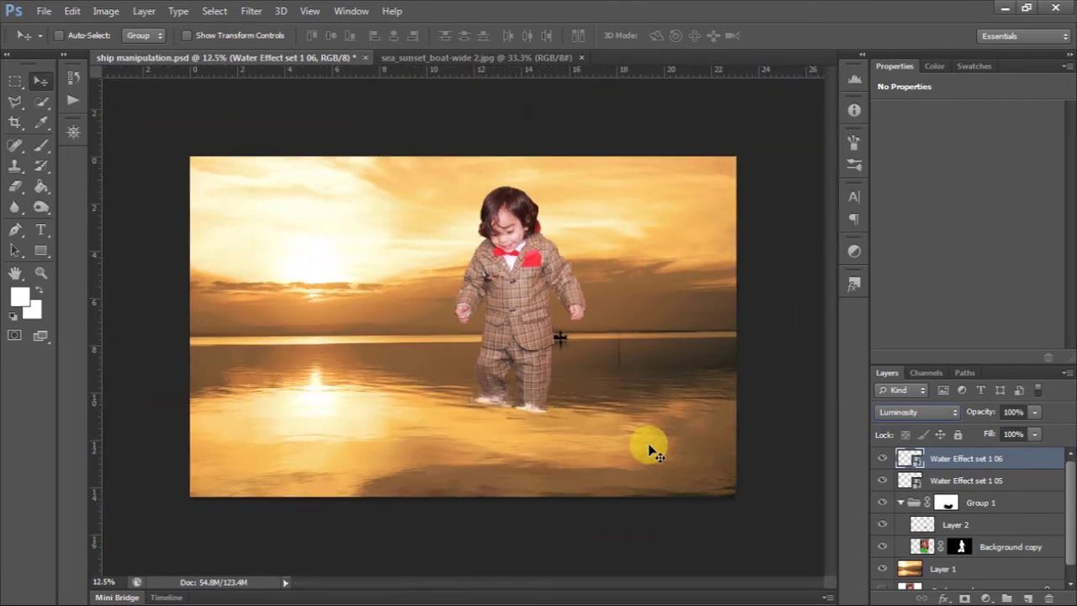
Step: Gather Water Effect 06, Water Effect 05 and Group 1 into a new Group 2
click(951, 192)
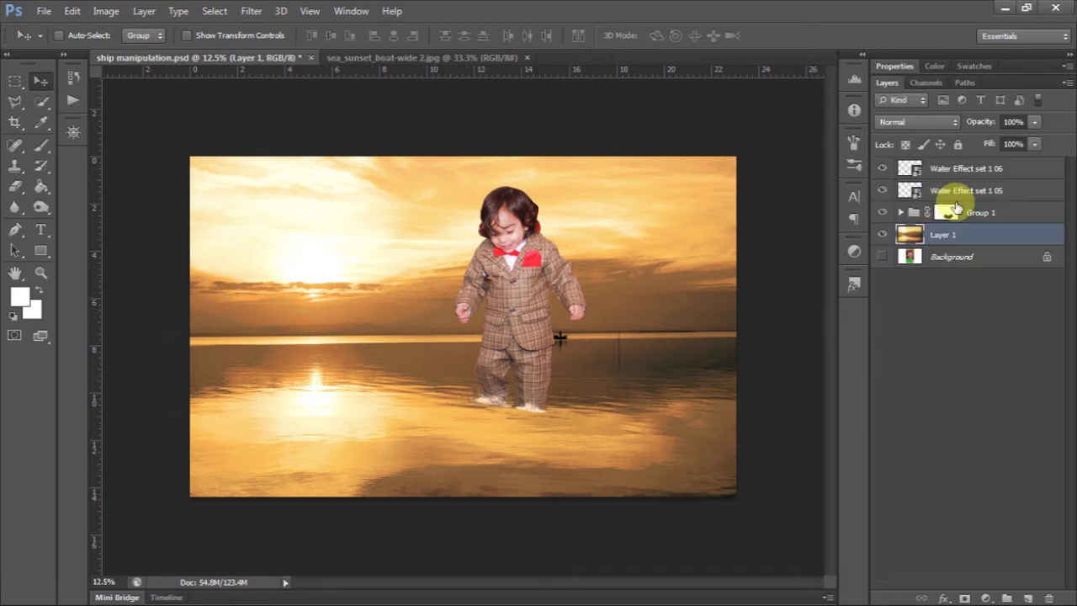
shift+click(985, 171)
shift+click(1010, 217)
click(1000, 597)
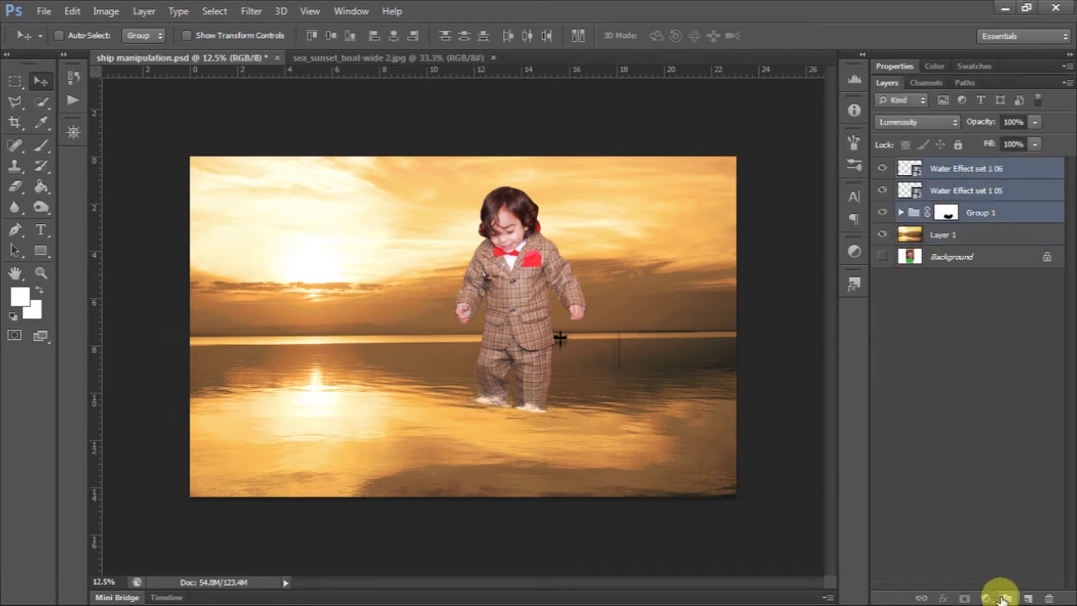
drag(962, 188, 995, 184)
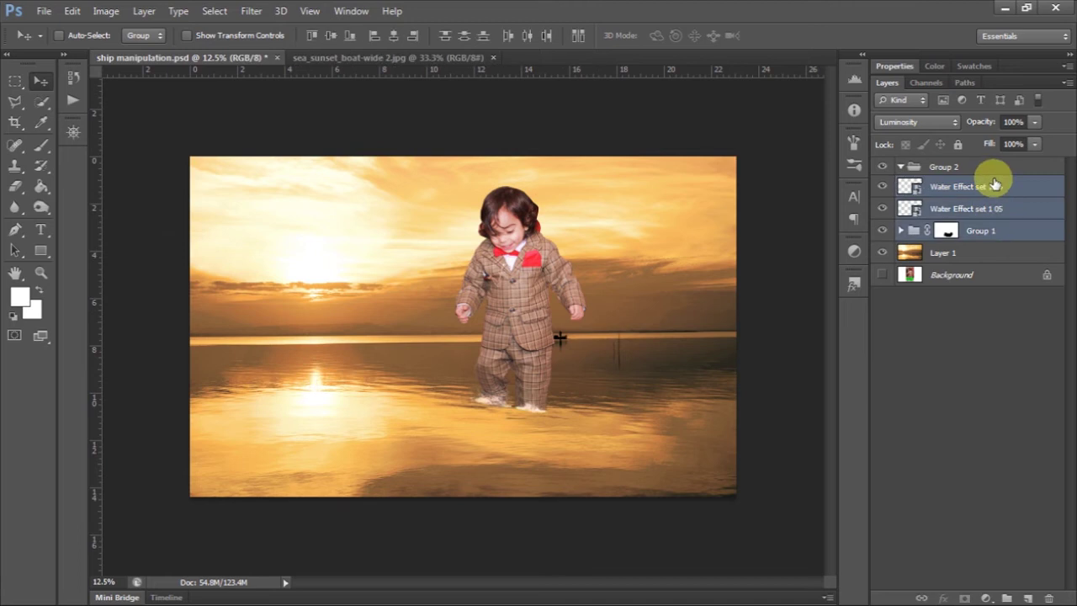
click(900, 166)
Step: Nudge Group 2 slightly lower in the water and save the document
drag(527, 230, 534, 248)
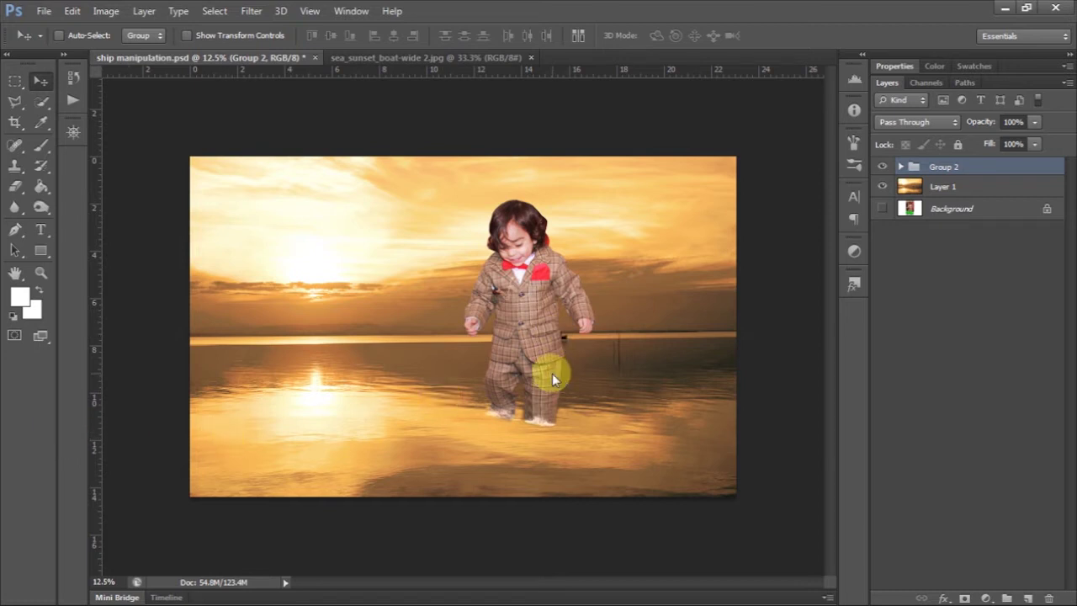
key(ctrl+s)
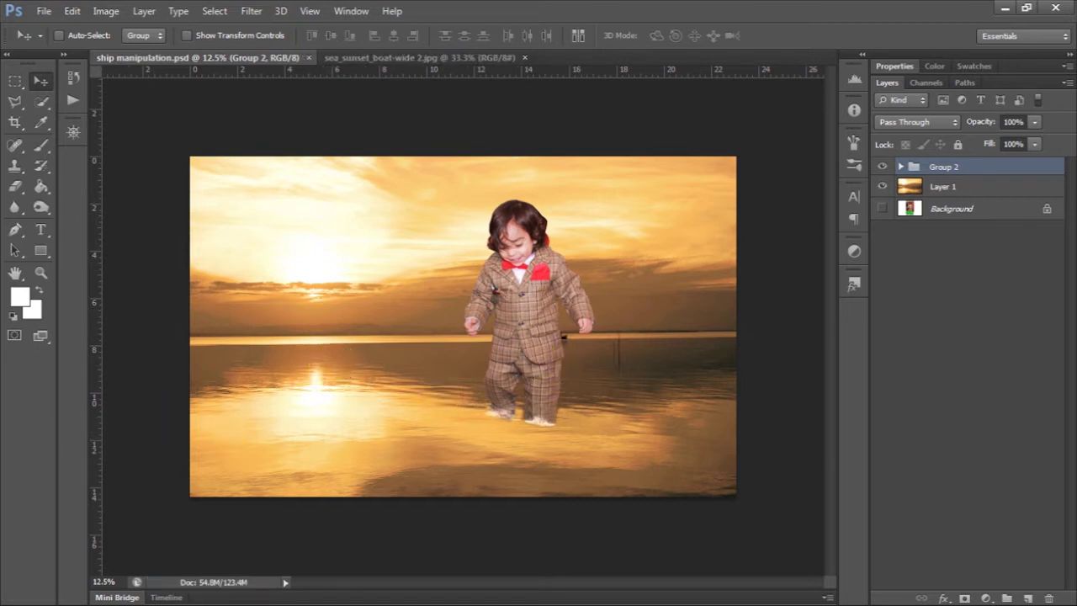
key(alt+bracketleft)
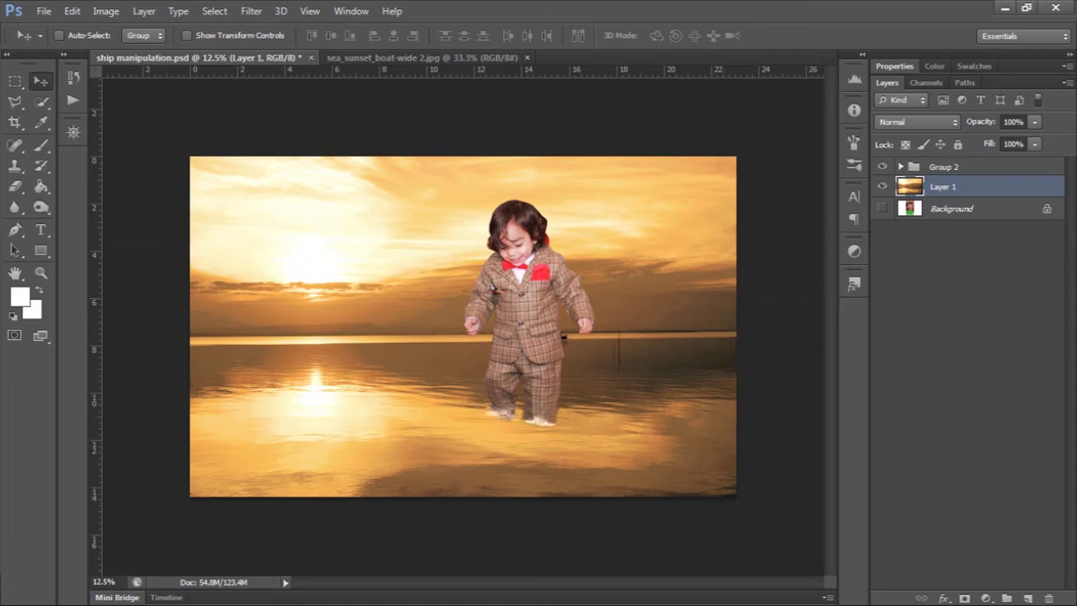
Step: Bring up the source folder and try placing ship 1.png, cancelling to select Group 2 first
key(alt+Tab)
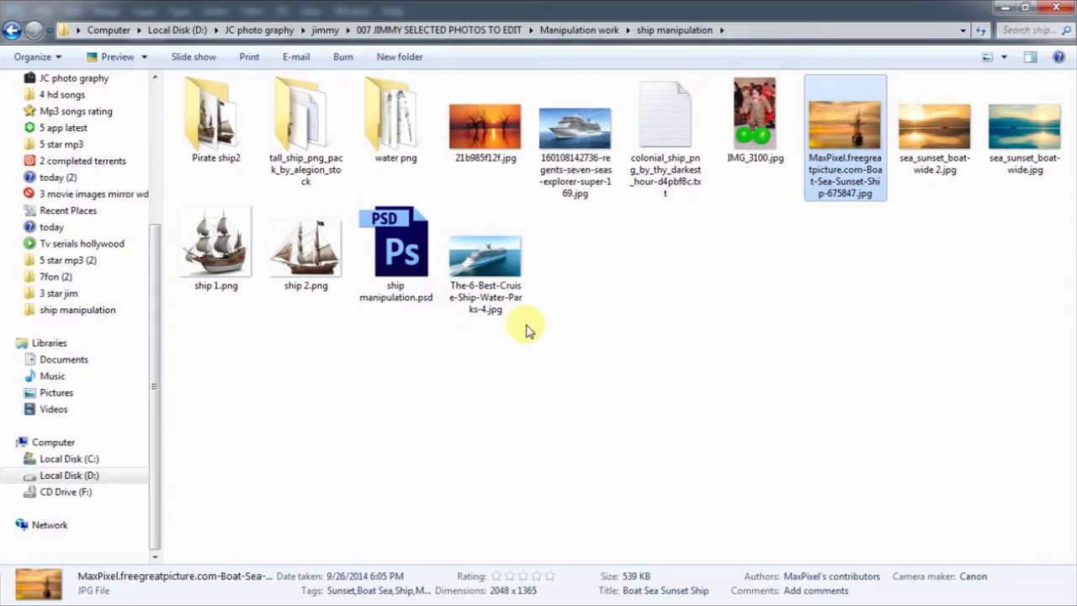
click(215, 248)
click(1038, 10)
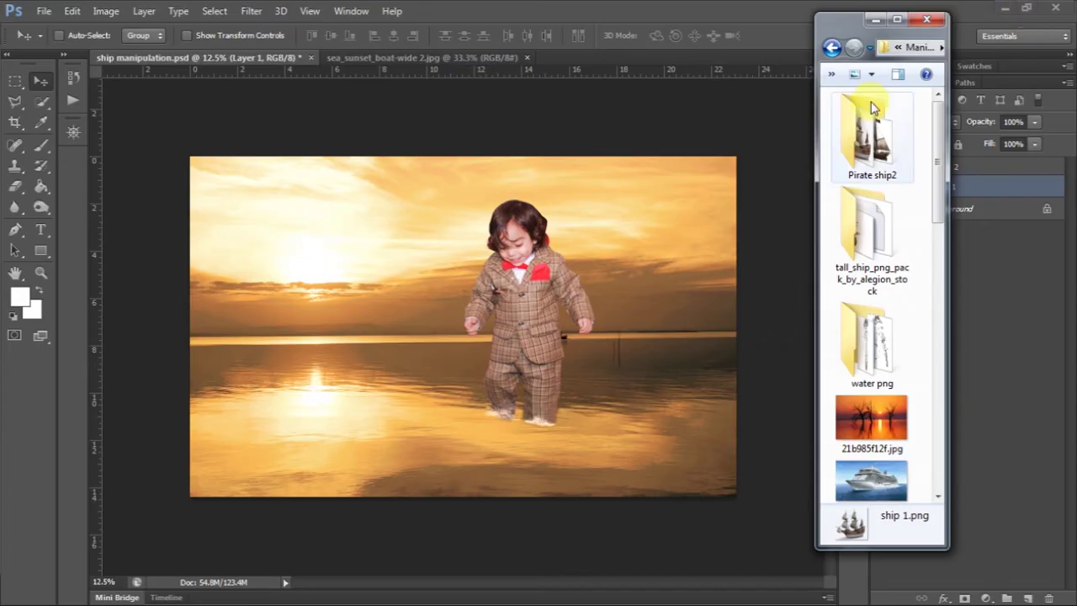
scroll(892, 270, down, 5)
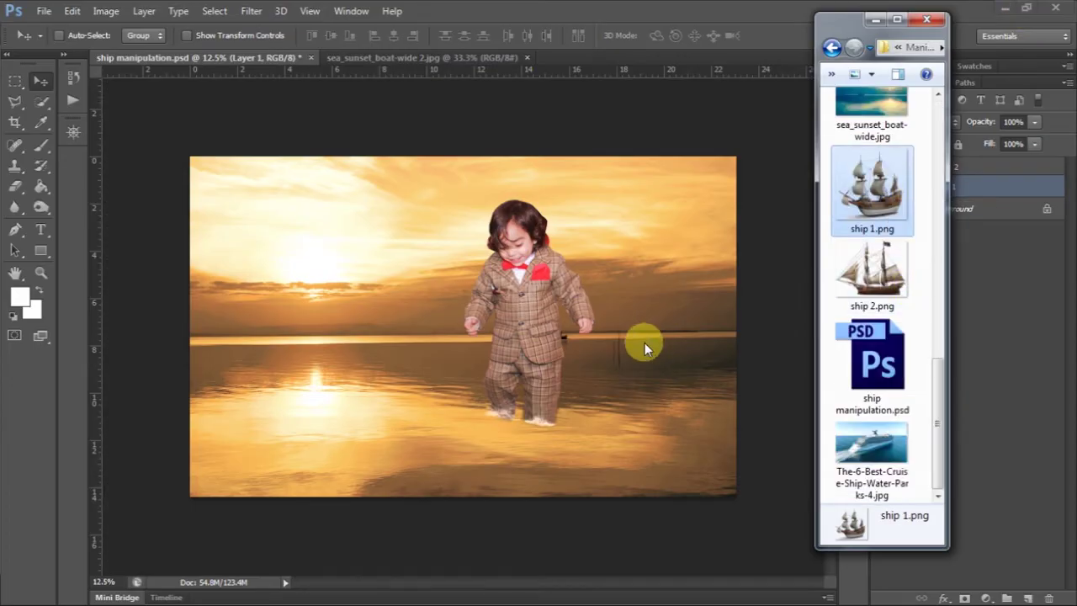
drag(884, 194, 645, 343)
click(766, 35)
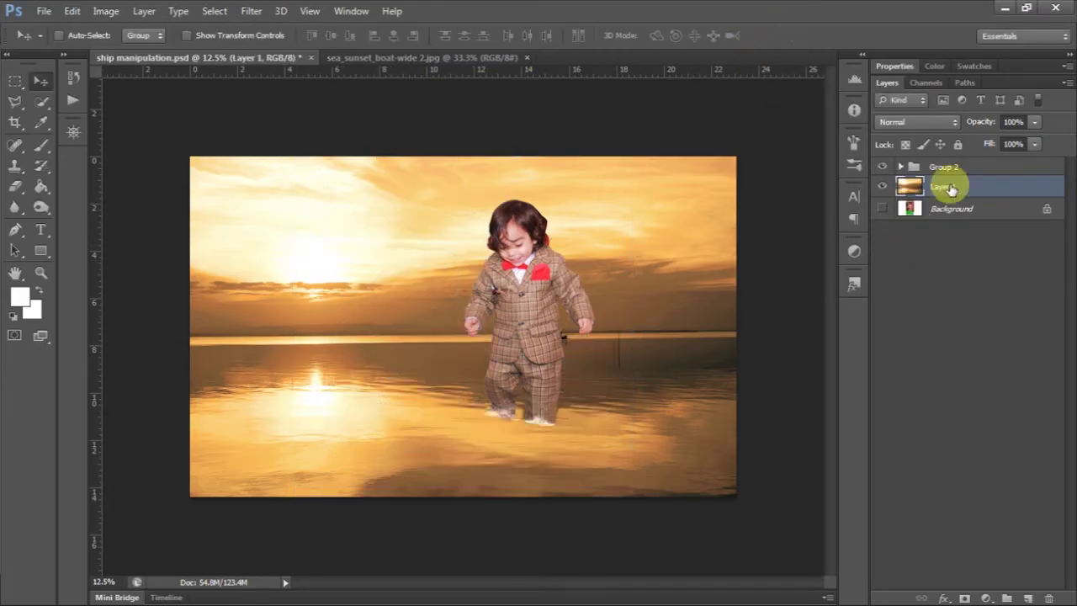
click(943, 166)
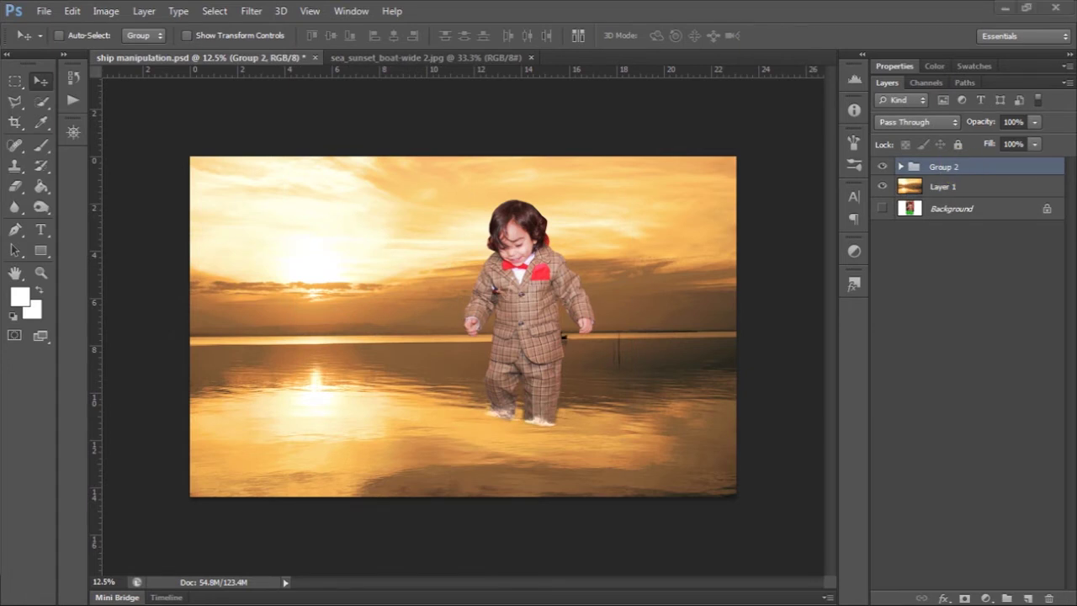
Step: Place ship 1.png above Group 2, scaled to about 22% beside the boy's legs
drag(937, 205, 717, 284)
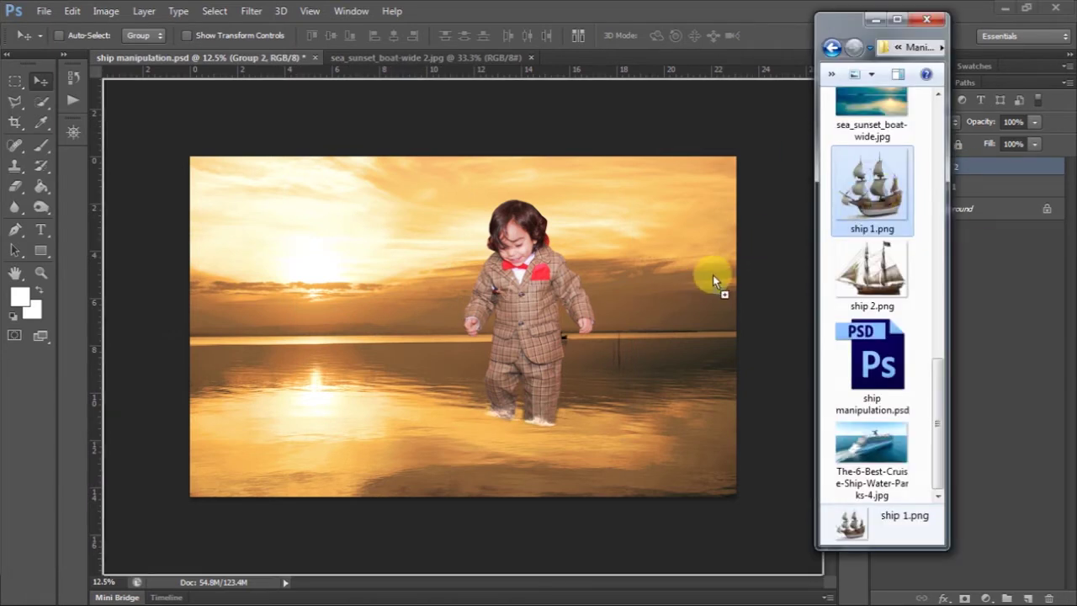
mouse_move(633, 495)
mouse_down()
mouse_move(634, 482)
mouse_move(558, 417)
mouse_move(507, 391)
mouse_move(510, 406)
mouse_up()
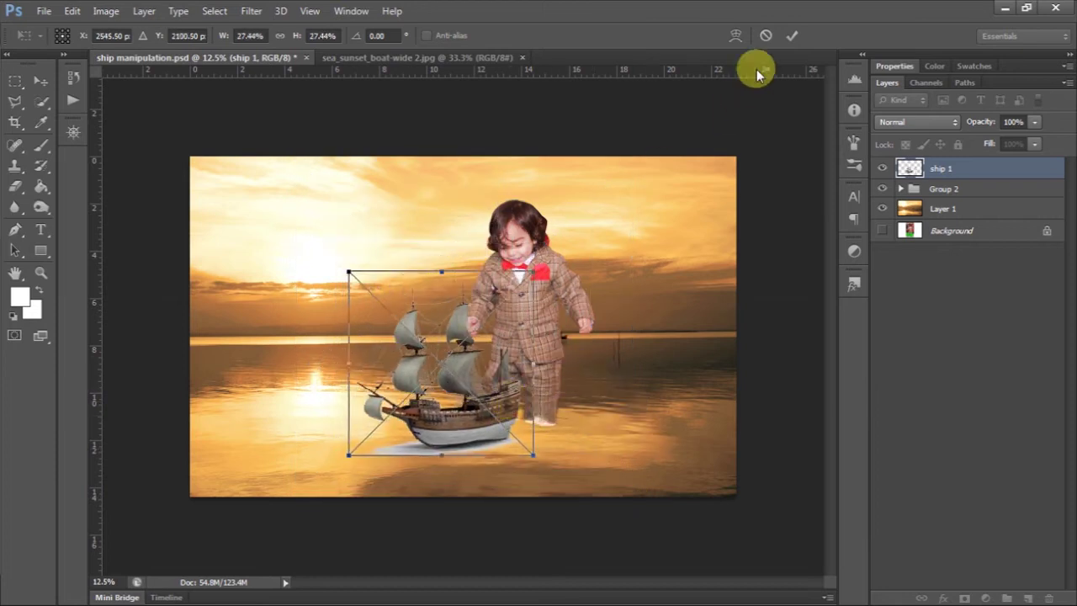
mouse_move(529, 454)
mouse_down()
mouse_move(485, 425)
mouse_move(528, 427)
mouse_up()
key(ctrl+z)
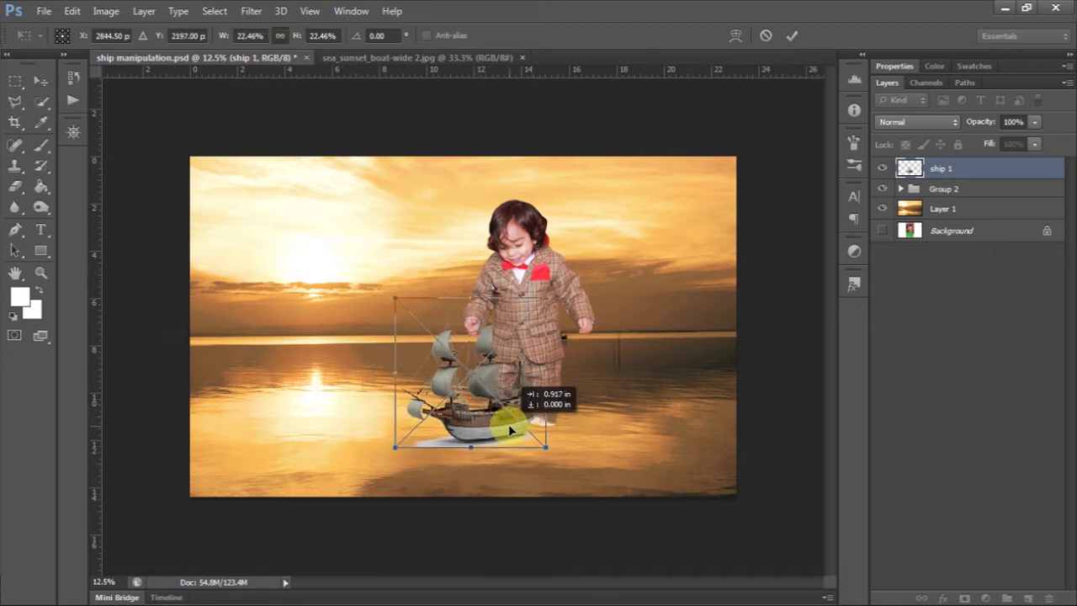
click(791, 36)
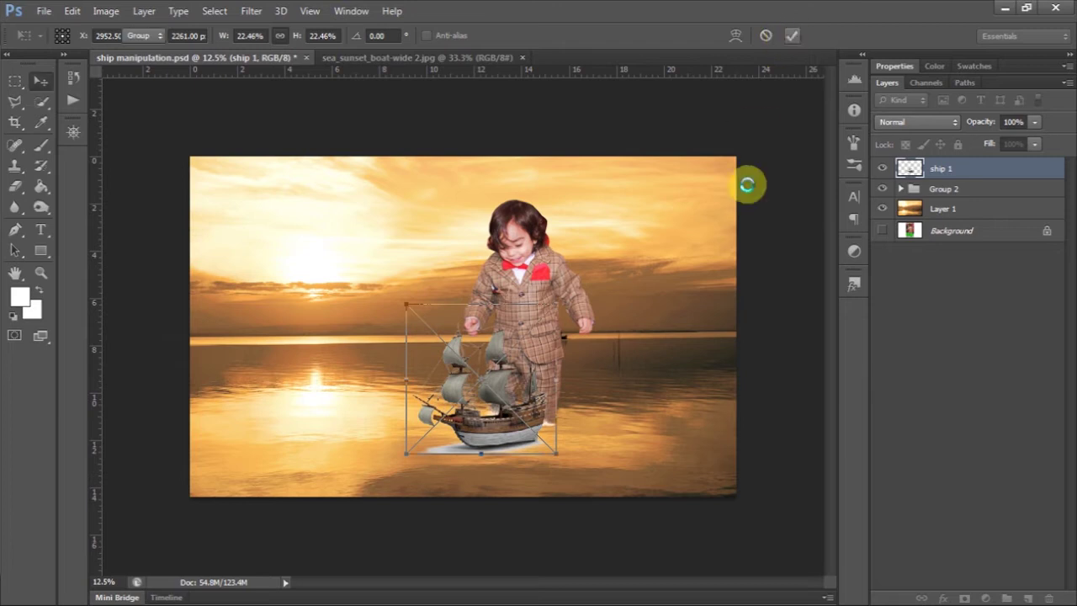
Step: Rasterize ship 1 and set its blend mode to Multiply
right_click(992, 172)
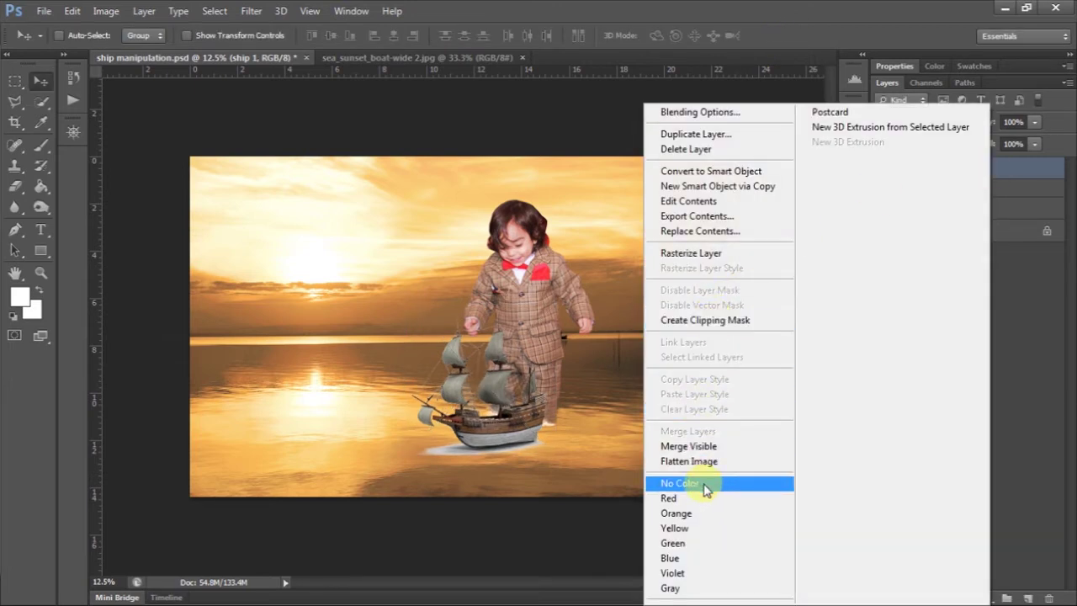
click(712, 253)
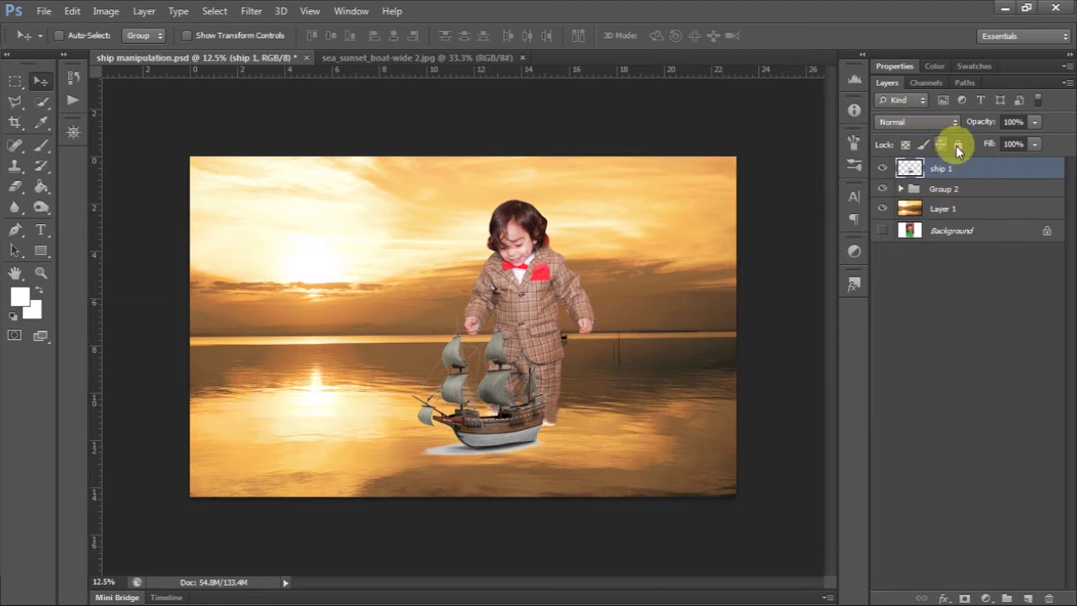
click(934, 122)
click(904, 147)
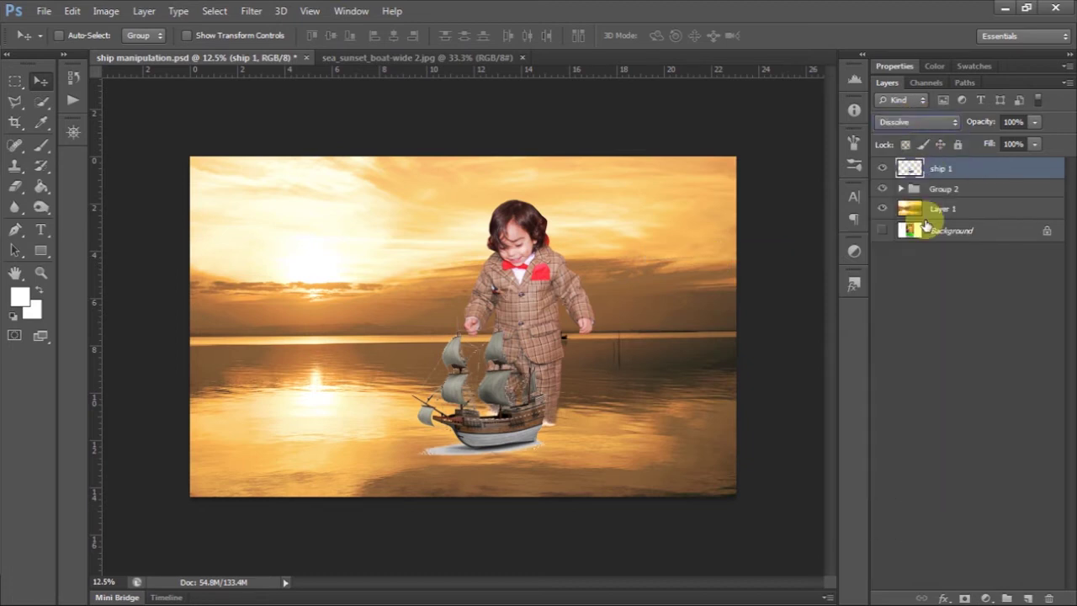
key(Down)
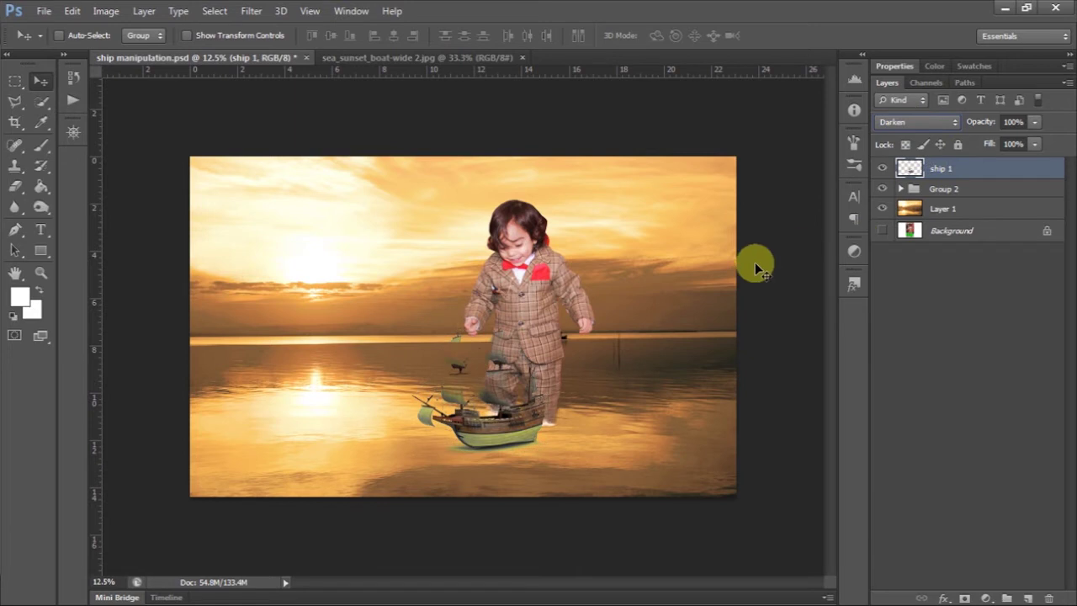
key(Down)
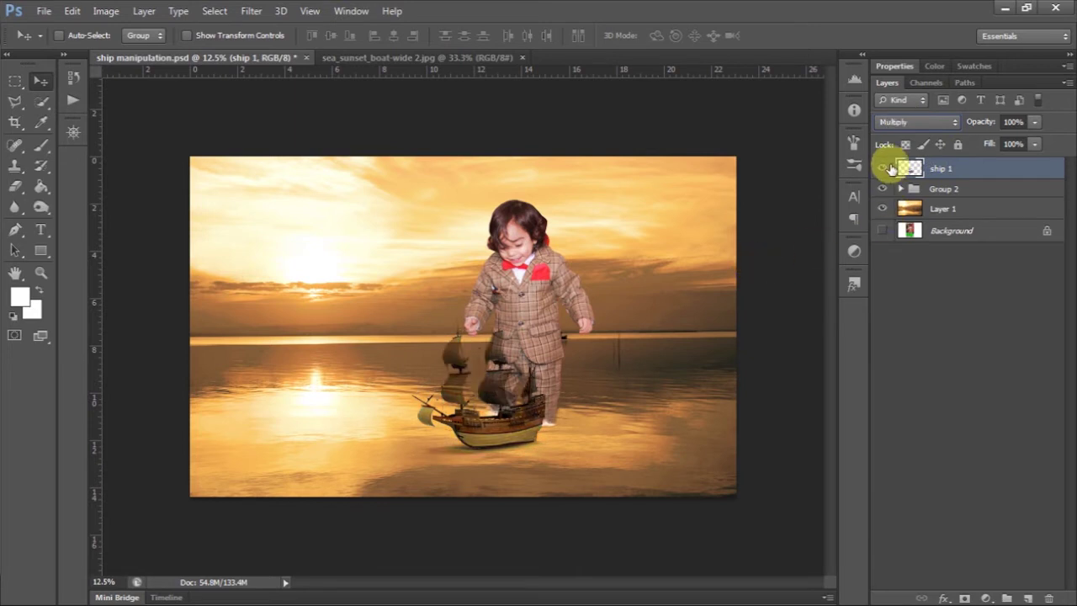
click(883, 169)
click(884, 170)
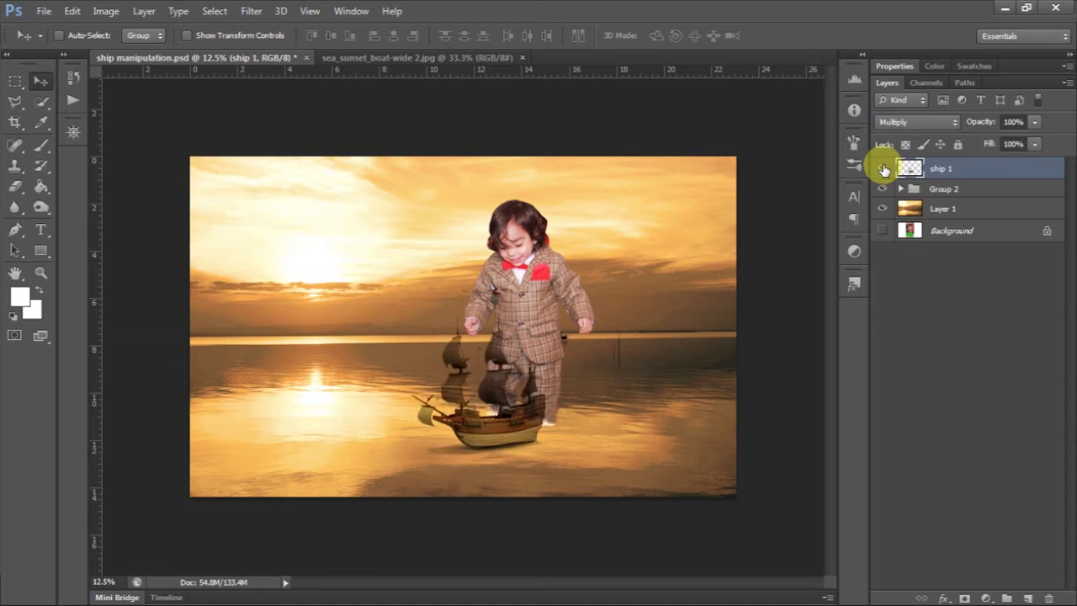
Step: Duplicate ship 1 and preview Dissolve, Darken, Multiply, Color Burn and Lighten on the copy
drag(973, 169, 1028, 597)
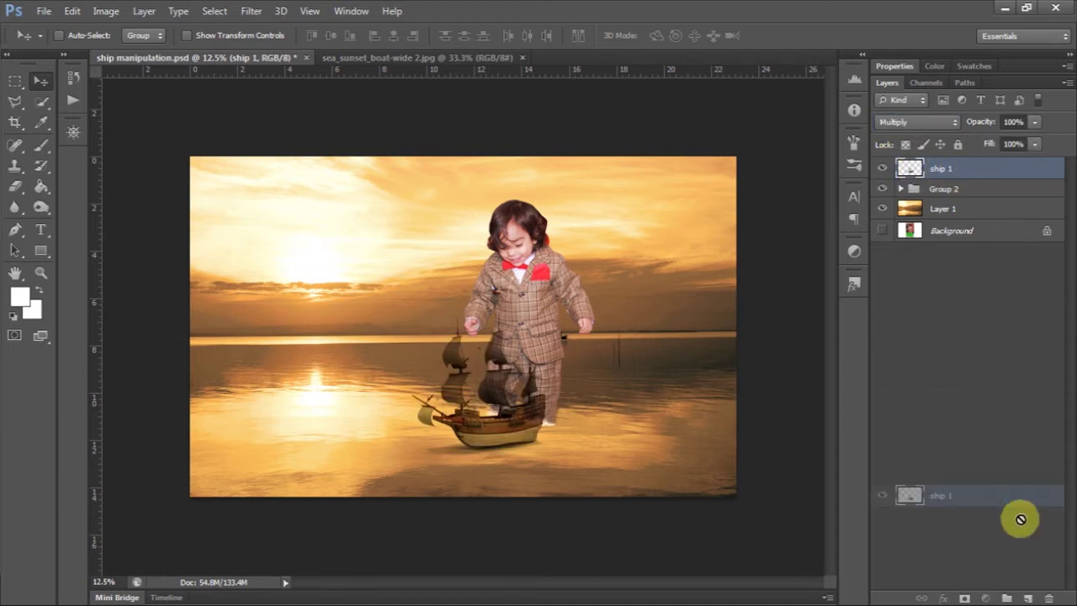
click(916, 122)
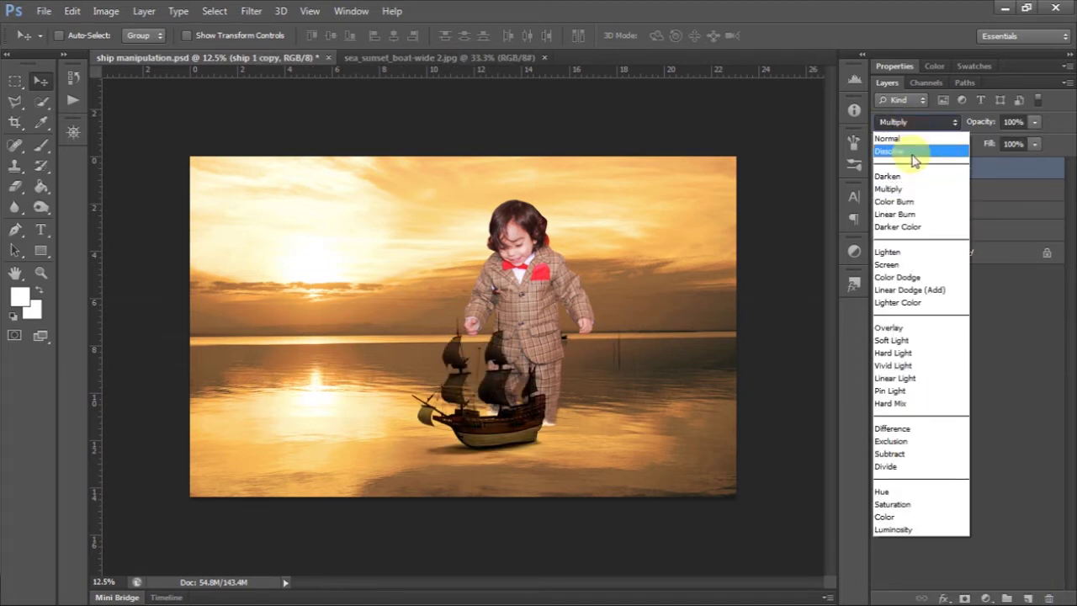
click(914, 149)
key(Down)
key(Down)
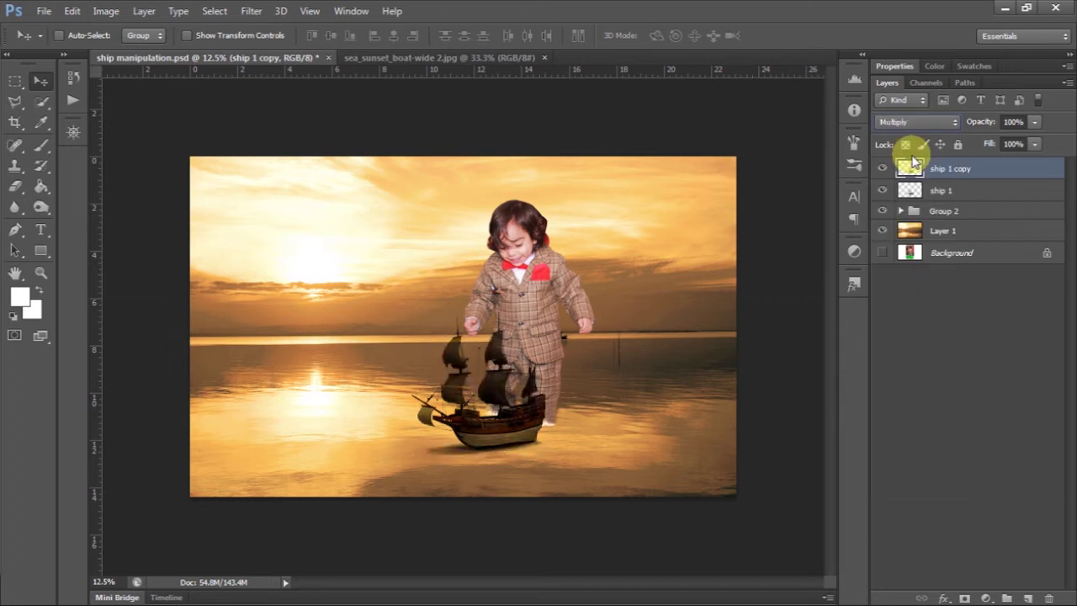
key(Up)
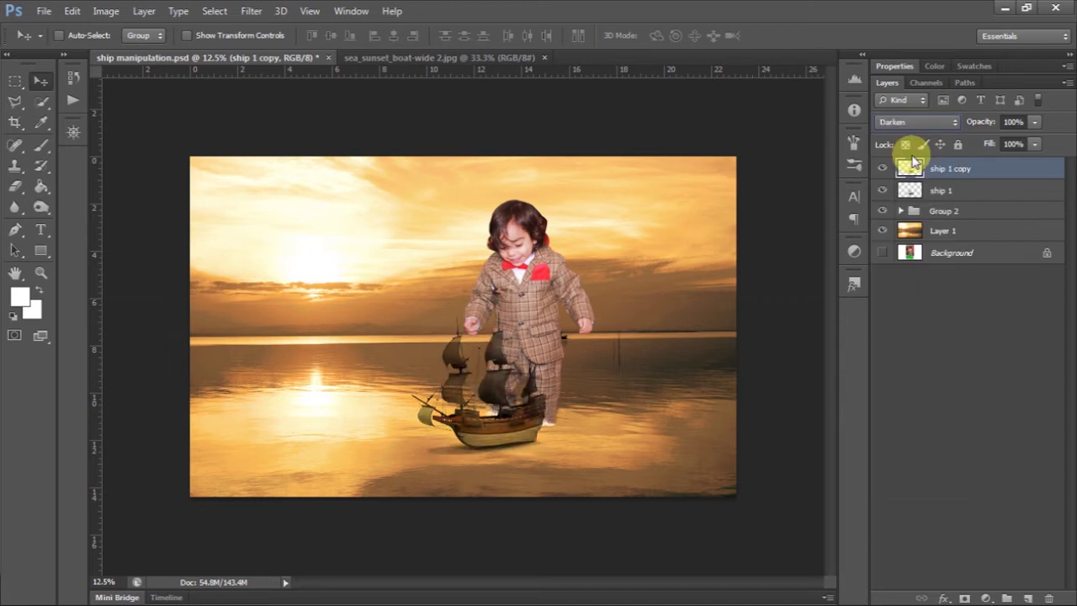
click(916, 122)
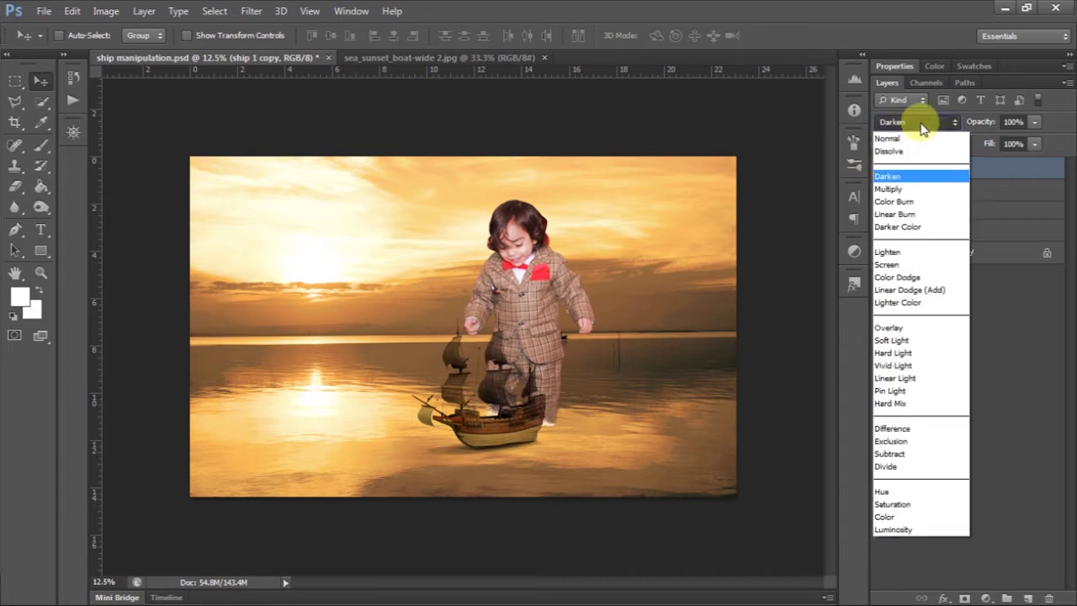
click(926, 186)
key(Down)
key(Down)
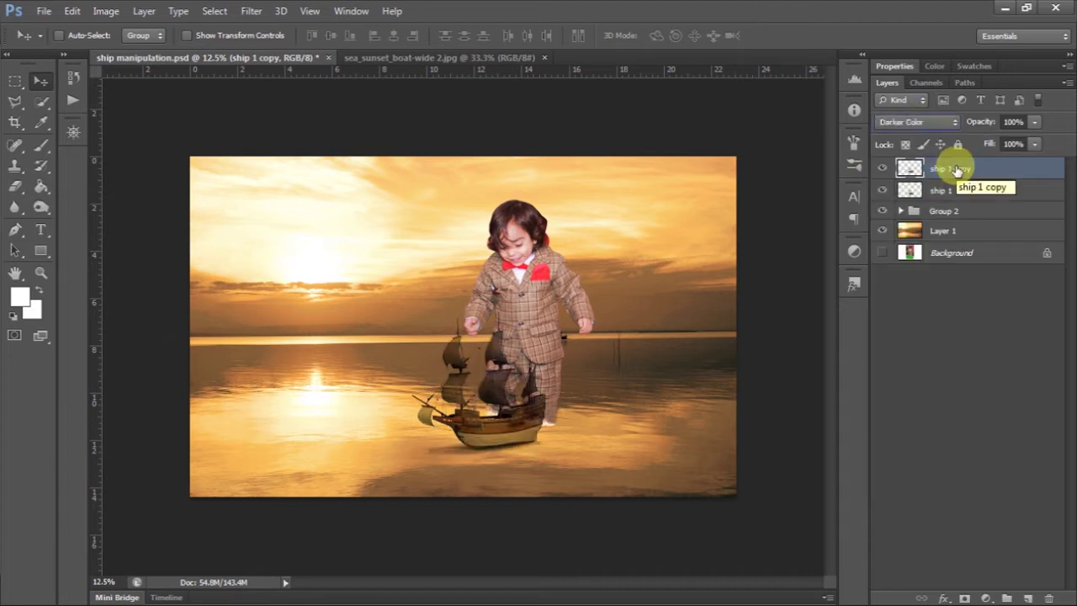
key(Down)
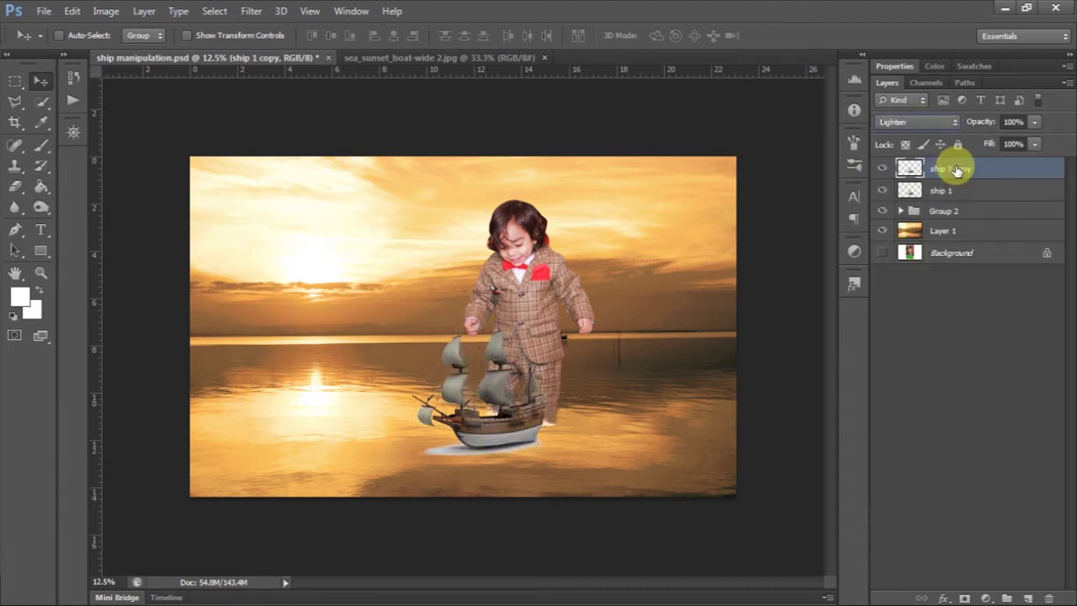
key(Up)
key(Down)
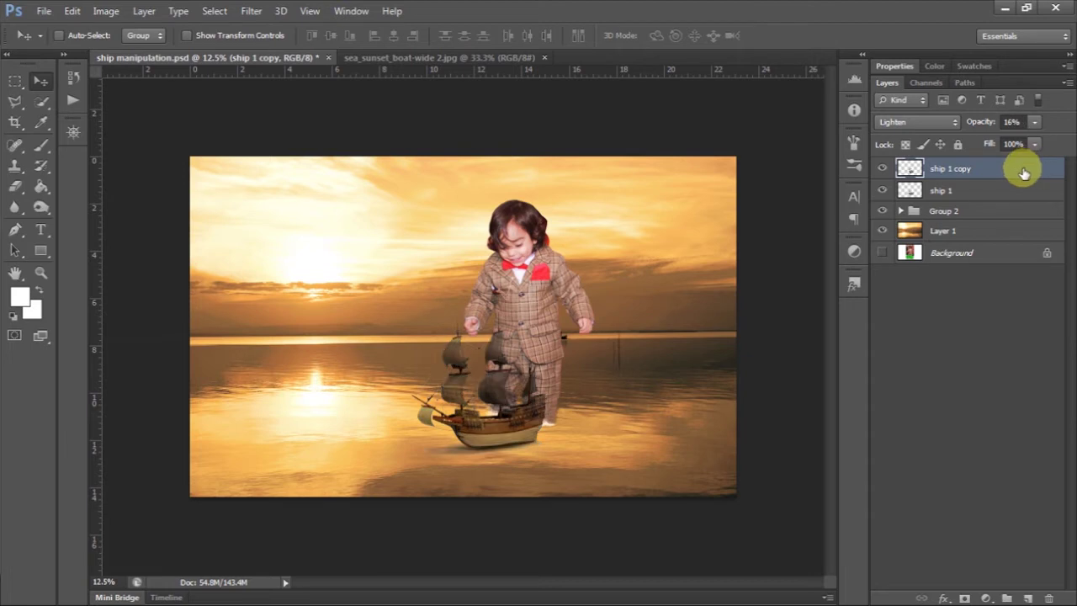
Step: Replace the copy with a fresh duplicate of ship 1 set to Normal blending
drag(1022, 168, 1049, 597)
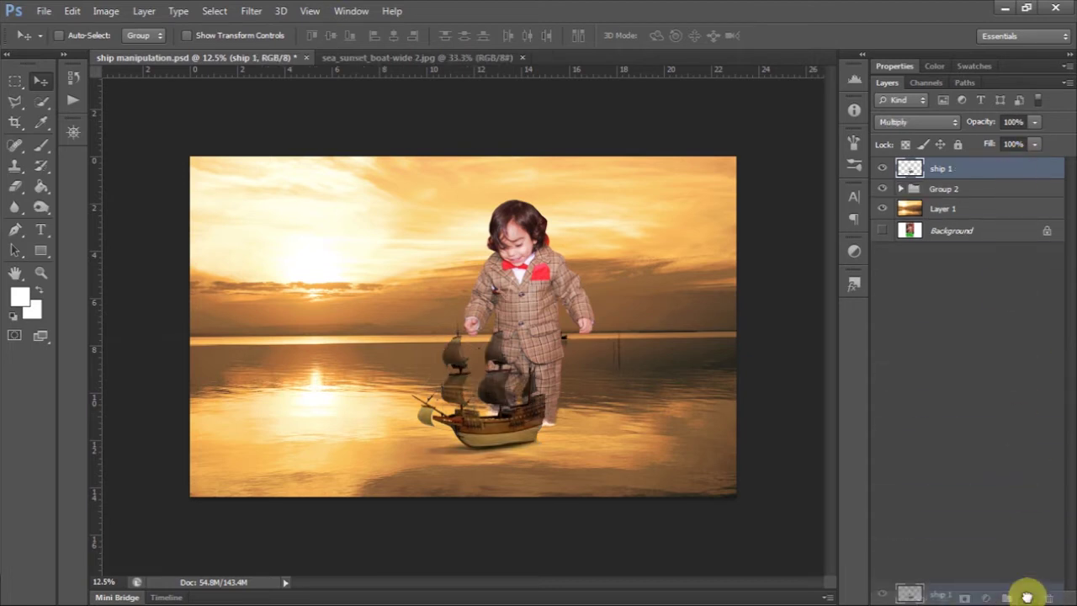
drag(1016, 280, 1028, 597)
click(900, 122)
click(906, 140)
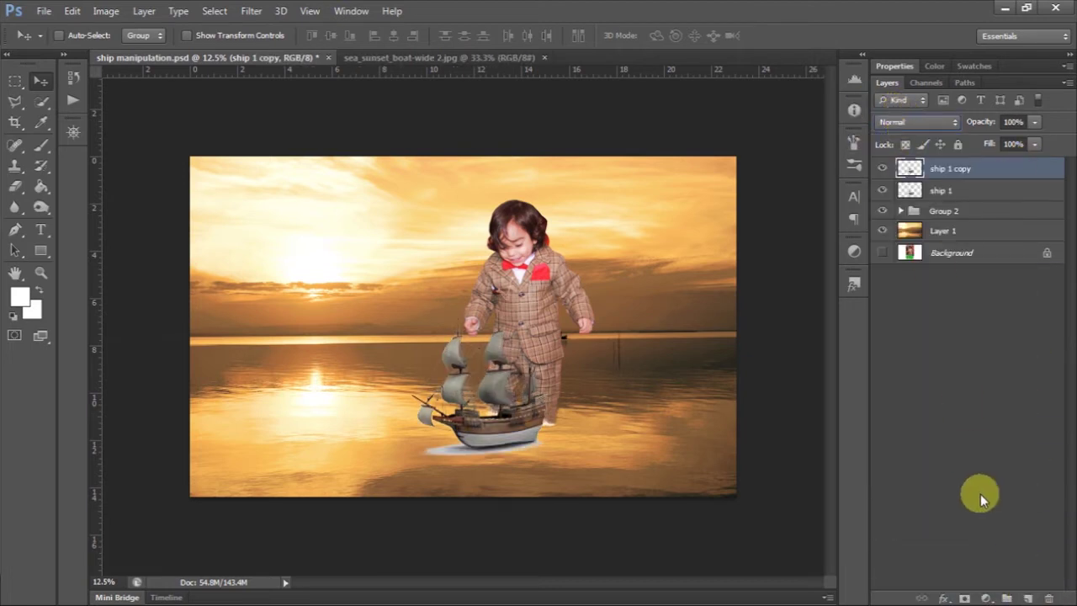
Step: Add a mask to ship 1 copy and paint away the white shadow under the ship with a 150 brush
click(966, 598)
scroll(589, 437, up, 1)
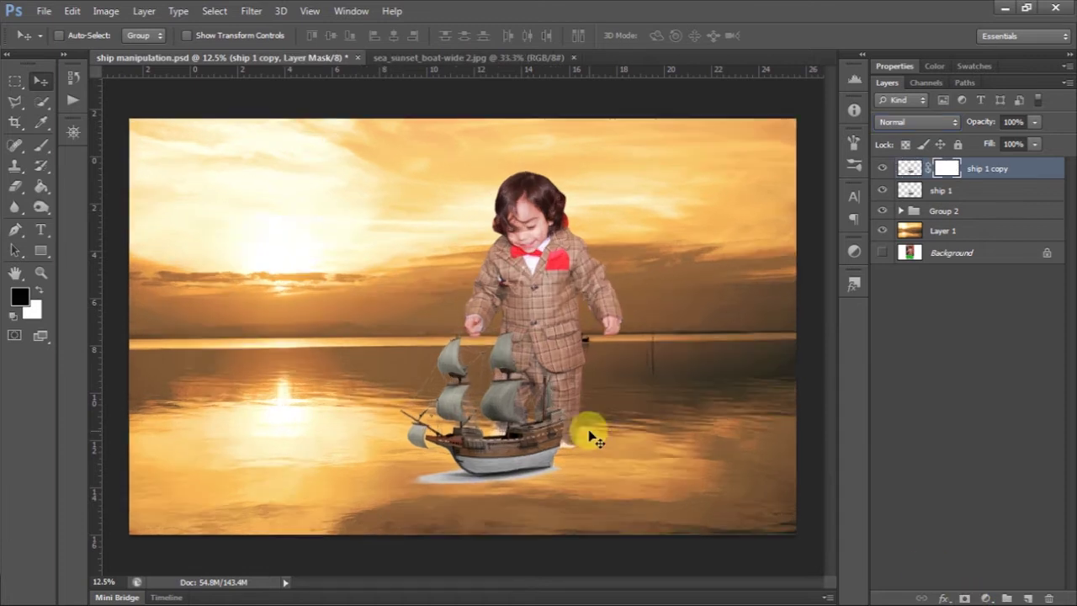
scroll(564, 409, down, 1)
click(41, 144)
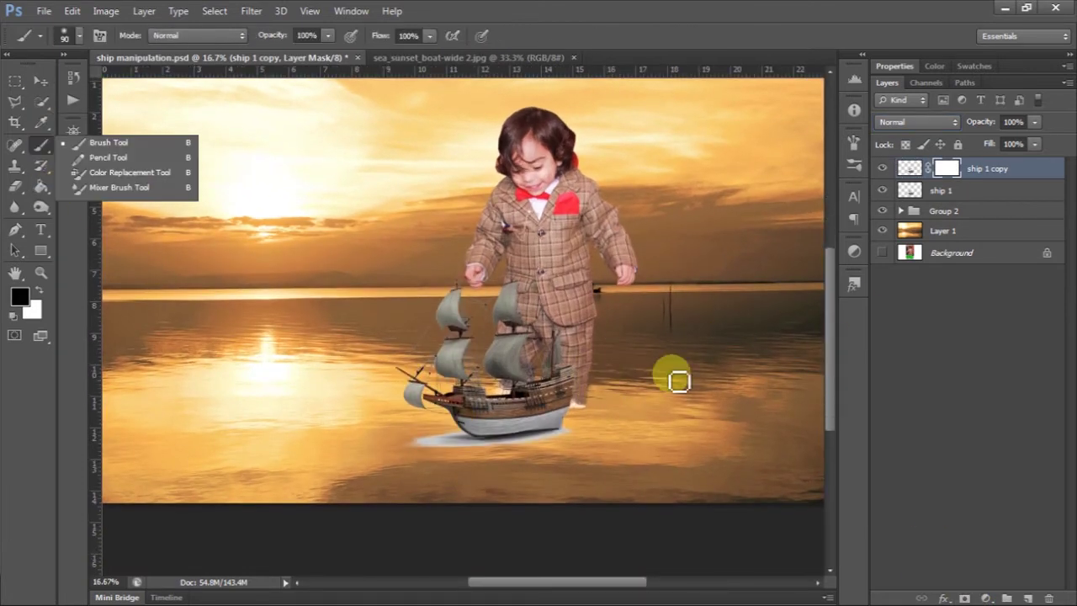
scroll(611, 416, up, 1)
key(bracketright)
drag(628, 415, 379, 431)
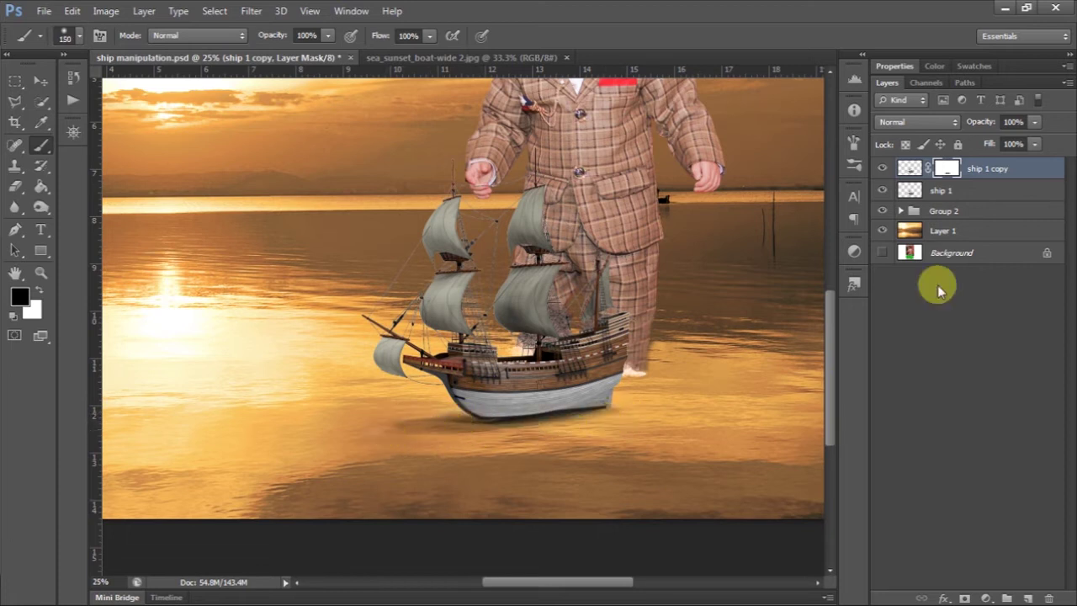
Step: Toggle ship 1 and ship 1 copy visibility to compare the two layers
click(883, 192)
click(883, 192)
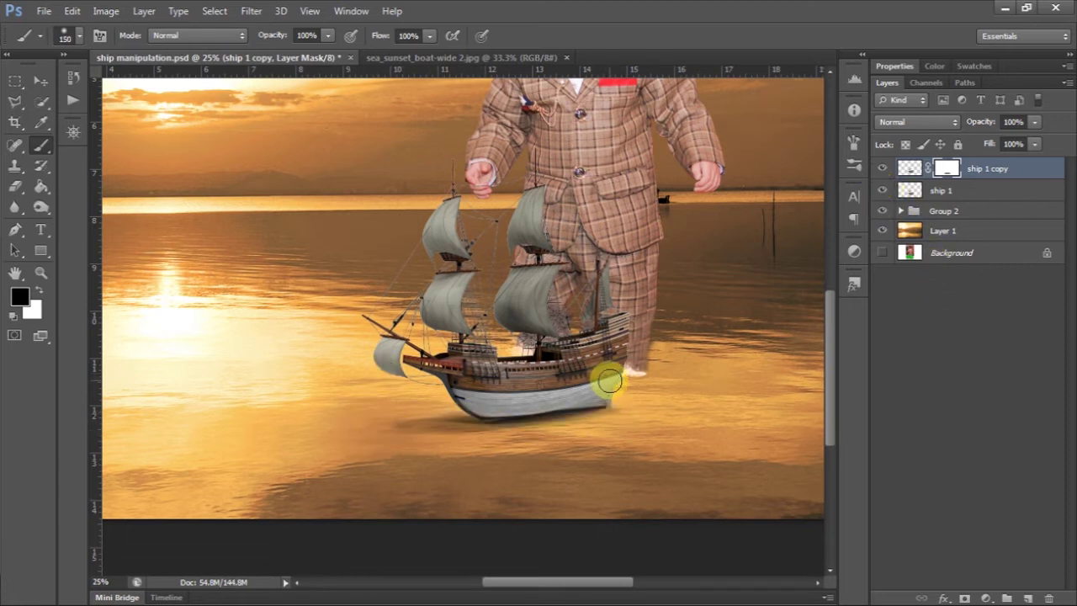
click(883, 191)
click(883, 191)
click(883, 169)
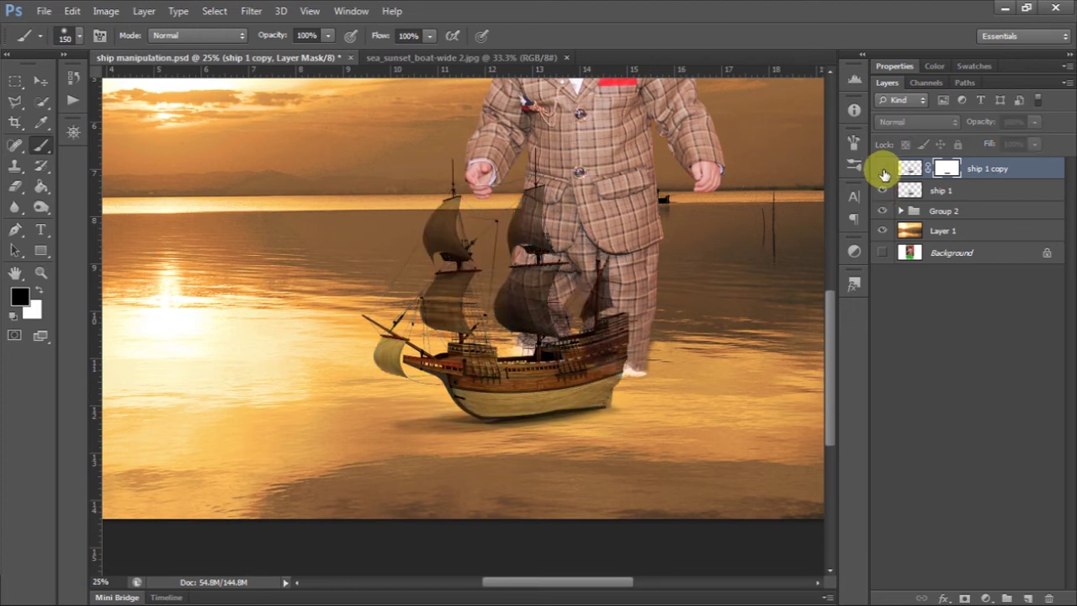
click(883, 169)
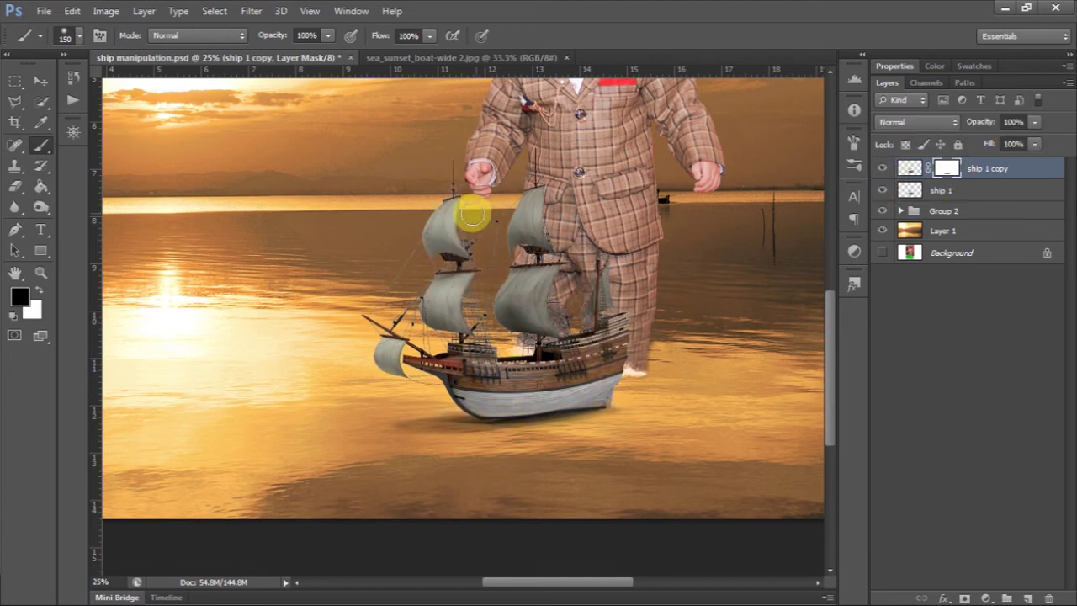
scroll(492, 272, up, 2)
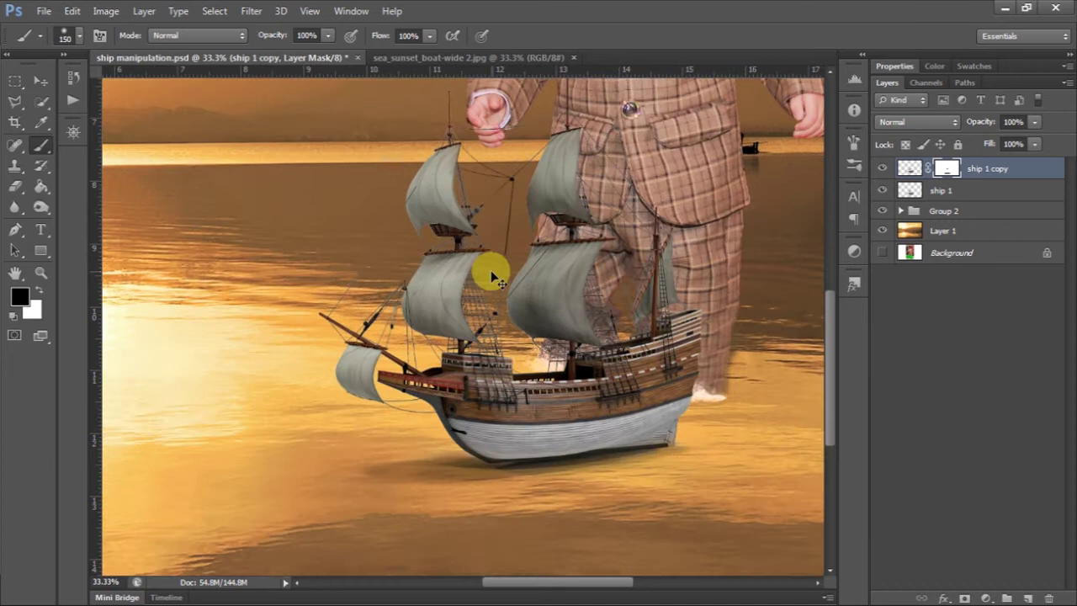
Step: With a smaller brush, reveal the rigging and mast from sail to deck over the boy's leg
key(bracketleft)
key(bracketleft)
key(bracketleft)
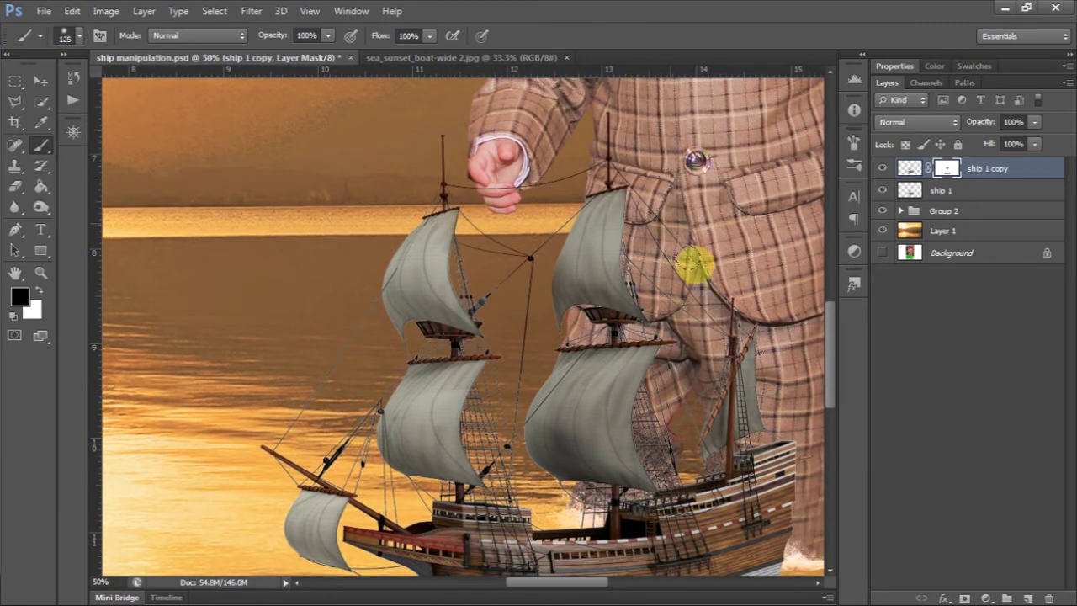
key(bracketleft)
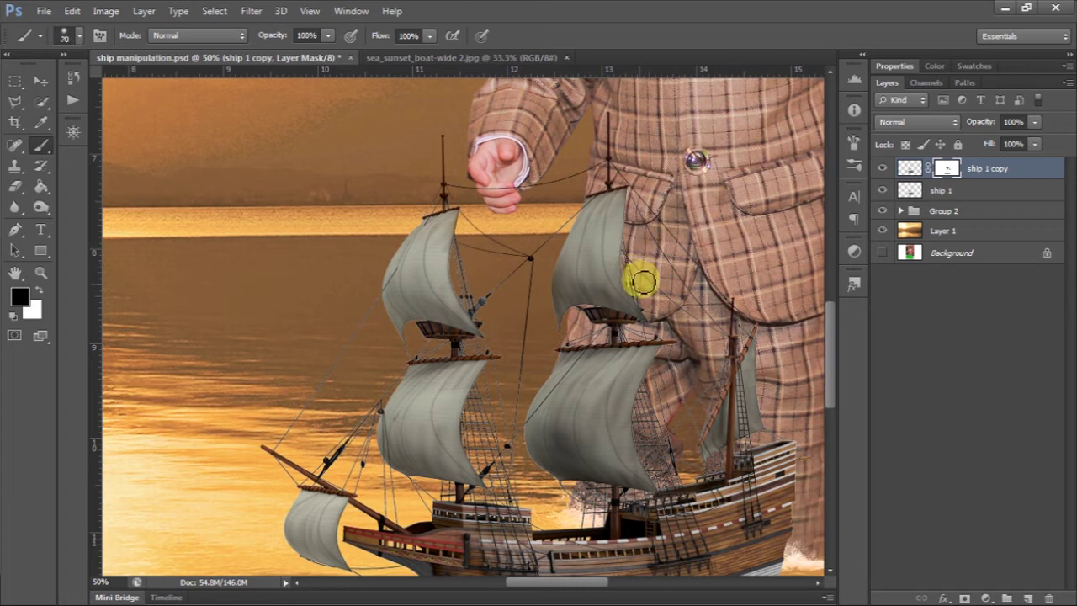
key(bracketleft)
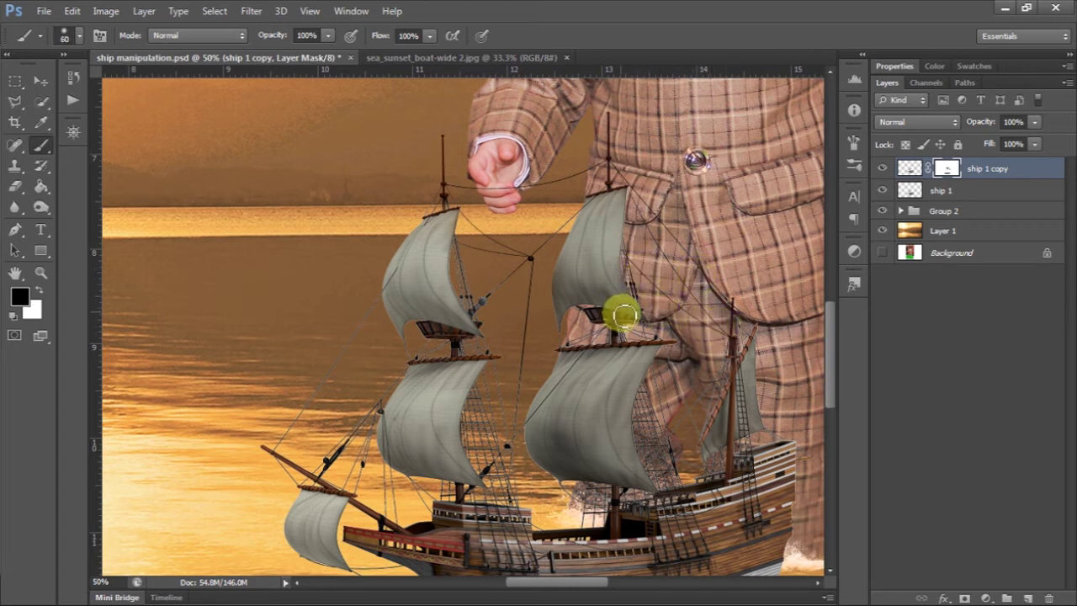
drag(729, 373, 632, 353)
key(bracketright)
key(bracketright)
key(bracketright)
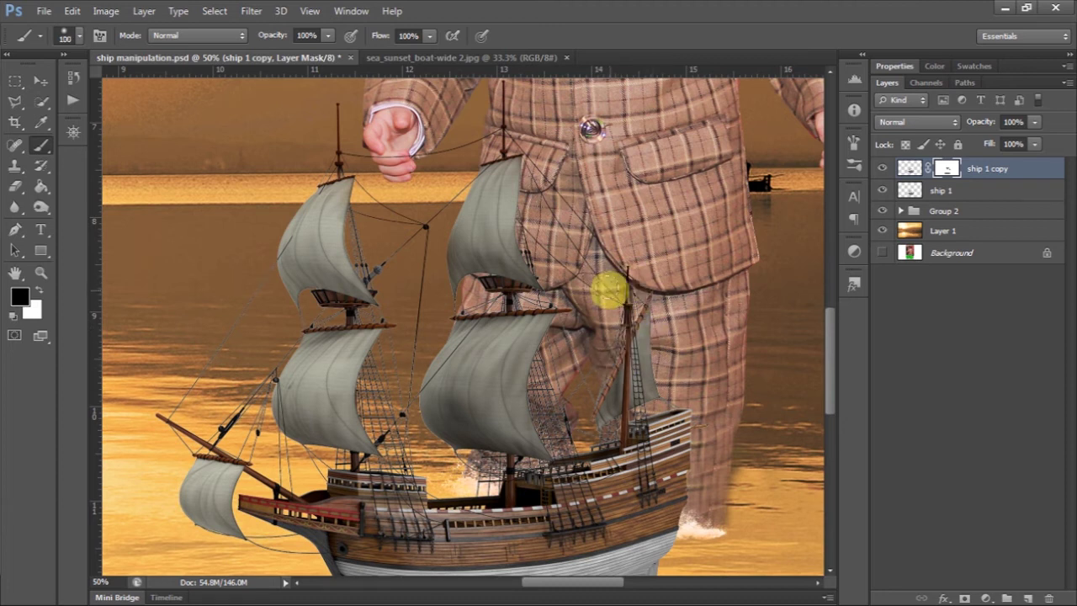
key(bracketleft)
key(bracketleft)
key(bracketleft)
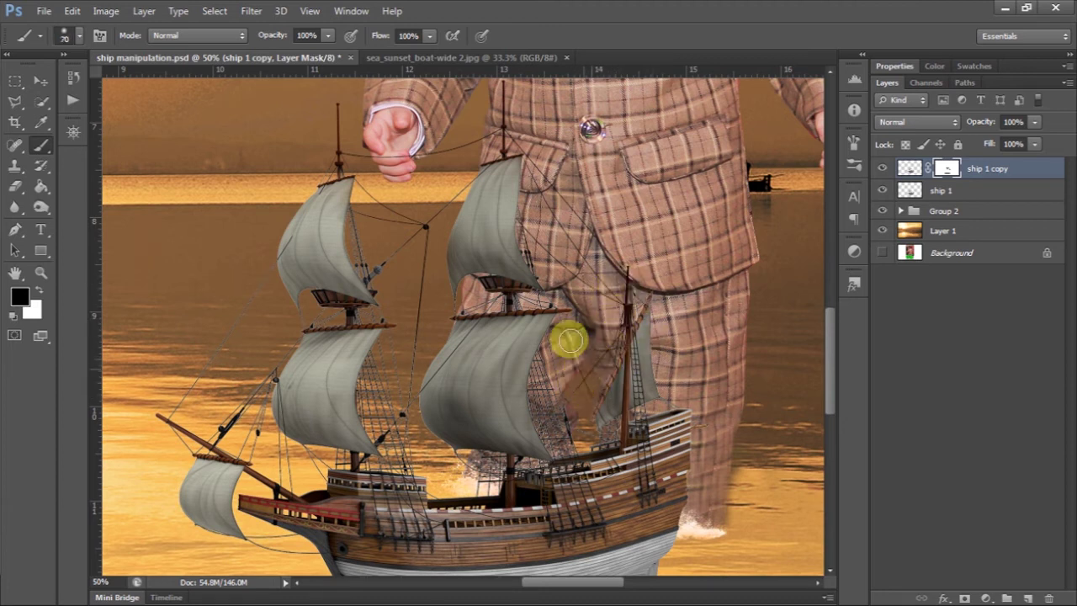
key(bracketleft)
key(bracketleft)
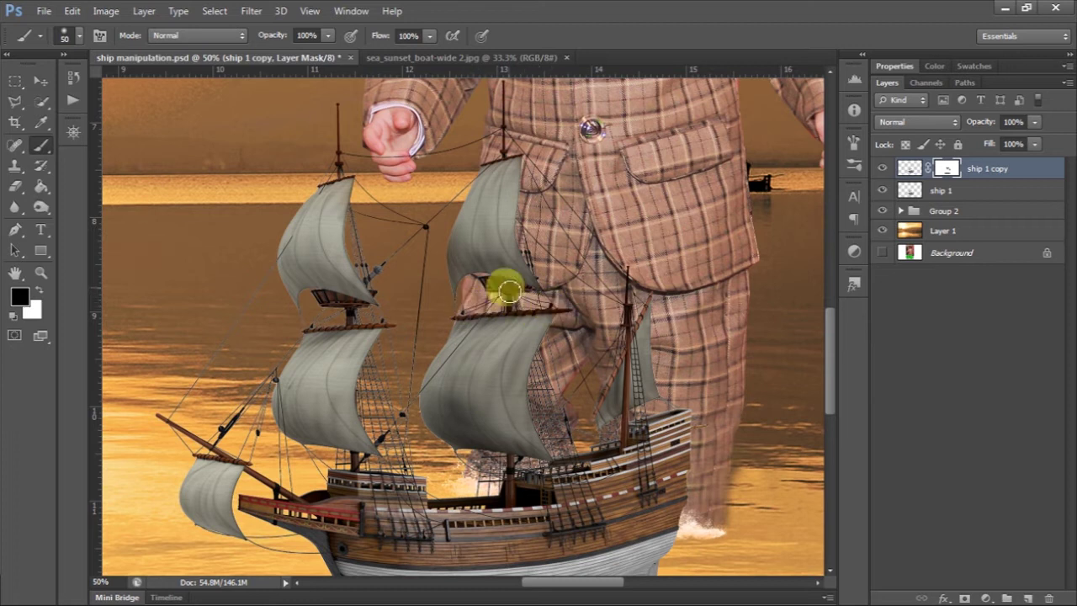
mouse_move(552, 346)
mouse_down()
mouse_move(571, 439)
mouse_move(541, 428)
mouse_move(548, 368)
mouse_move(551, 435)
mouse_move(615, 337)
mouse_move(641, 416)
mouse_up()
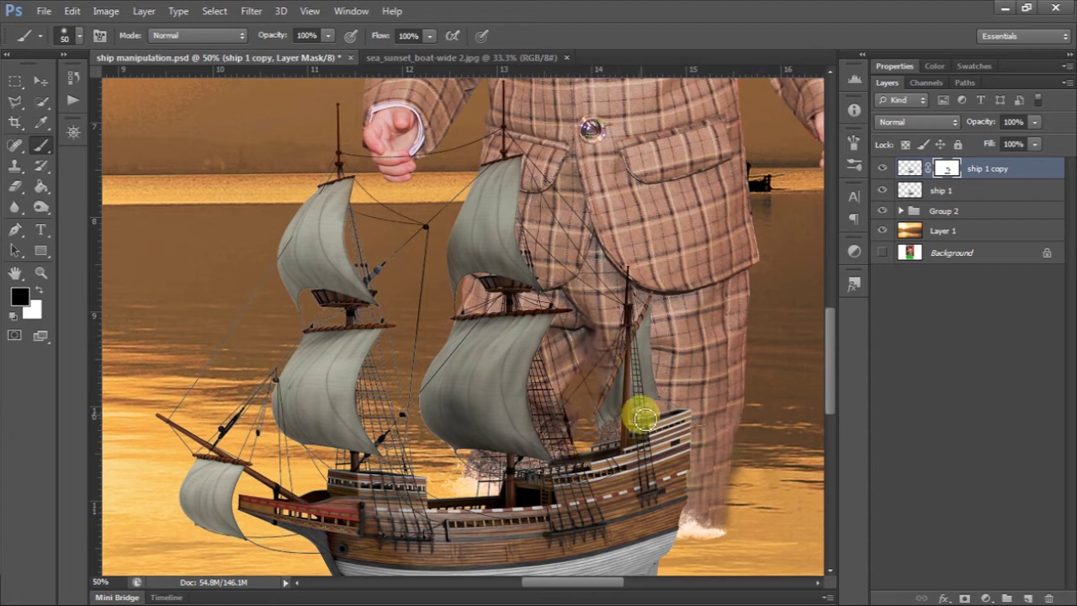
mouse_move(385, 263)
mouse_down()
mouse_move(352, 264)
mouse_move(390, 312)
mouse_move(353, 315)
mouse_move(272, 260)
mouse_move(281, 250)
mouse_move(257, 300)
mouse_move(294, 269)
mouse_up()
key(bracketright)
key(bracketleft)
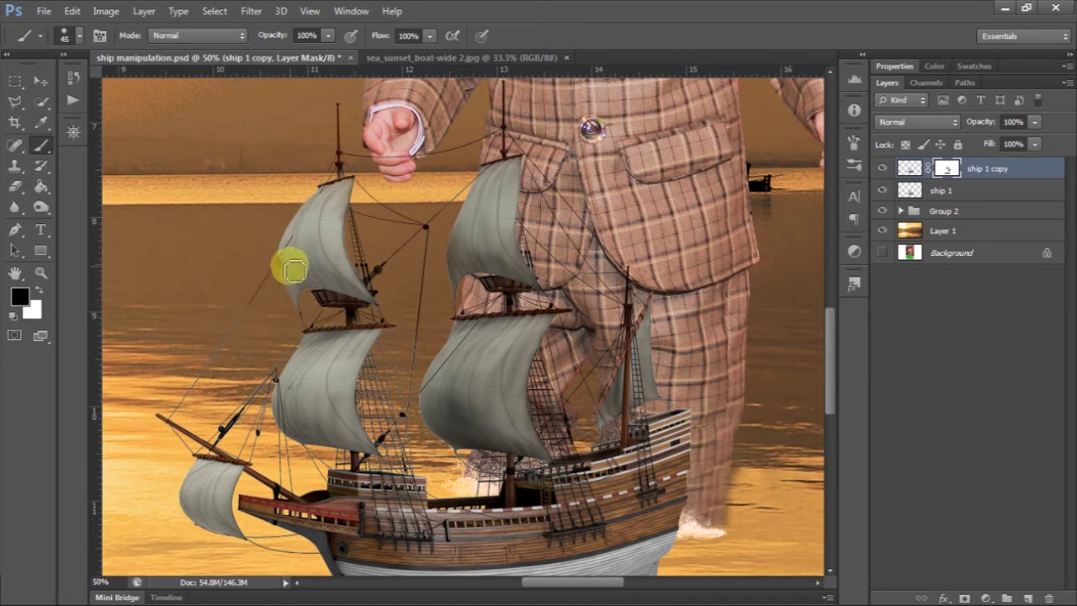
Step: Paint the mask in white along the front and foremast rigging lines
key(z)
click(41, 145)
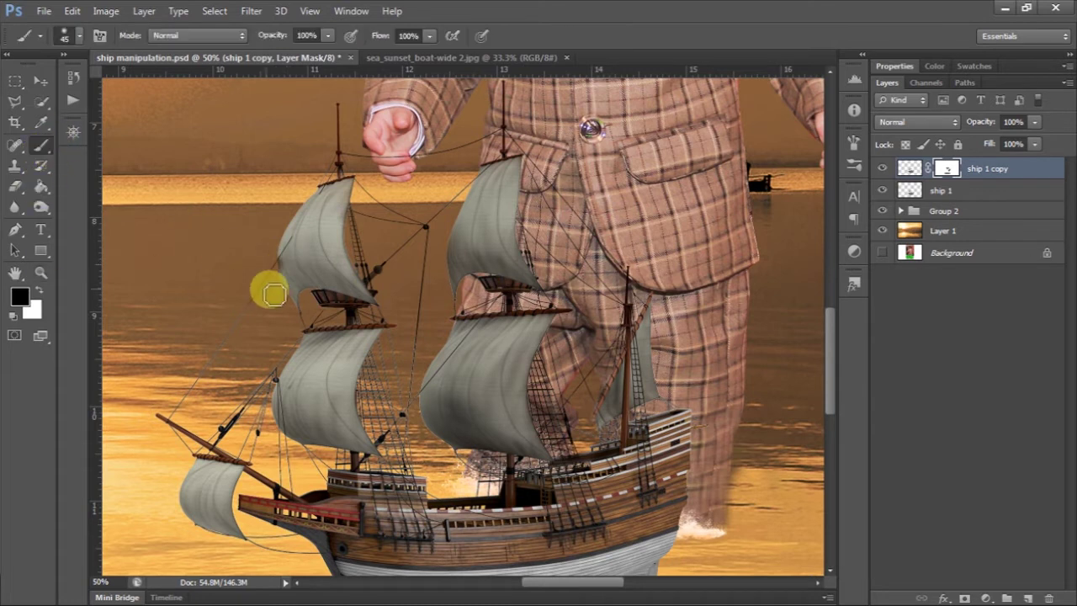
key(x)
key(x)
mouse_move(287, 272)
mouse_down()
mouse_move(248, 301)
mouse_move(192, 401)
mouse_up()
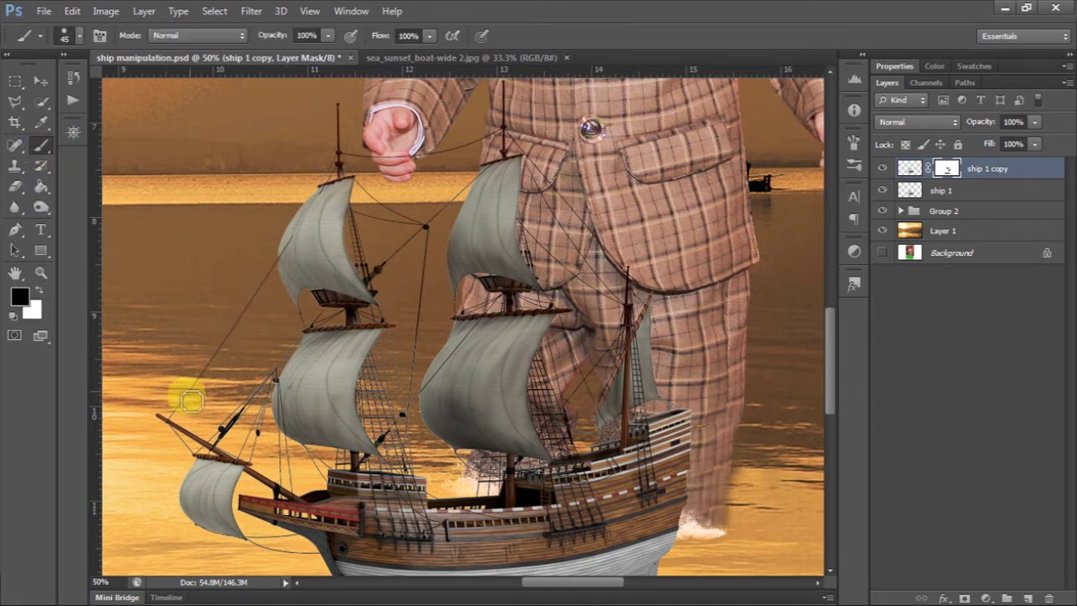
mouse_move(189, 453)
mouse_down()
mouse_move(282, 361)
mouse_move(268, 409)
mouse_move(240, 446)
mouse_move(234, 419)
mouse_move(294, 373)
mouse_move(282, 401)
mouse_up()
scroll(233, 445, down, 3)
Step: At 100% zoom, paint the mask black to hide the splash behind the rigging
key(bracketright)
key(bracketright)
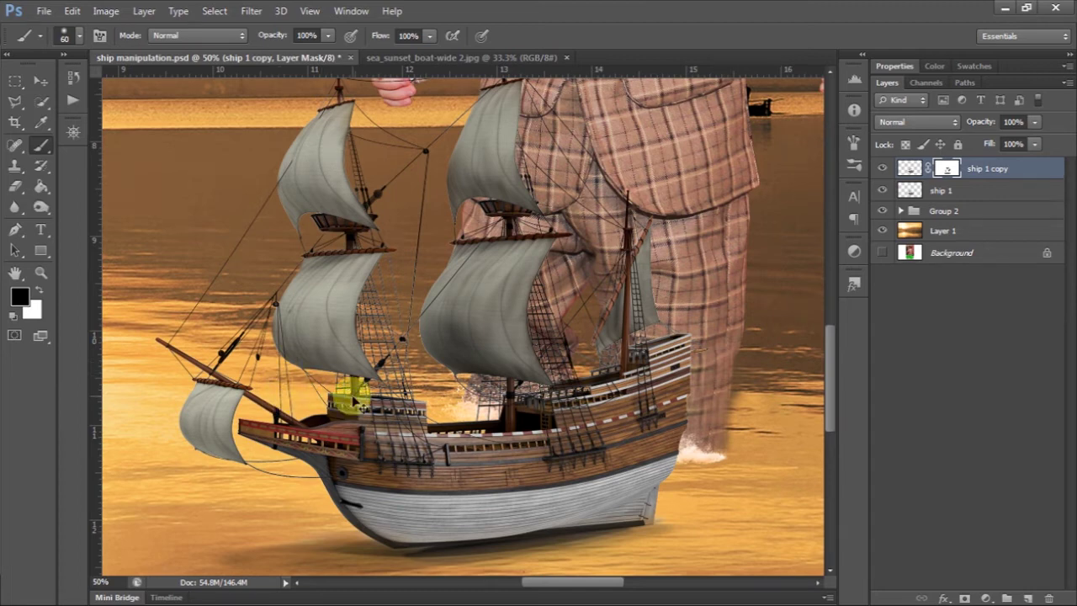
key(ctrl+plus)
key(ctrl+plus)
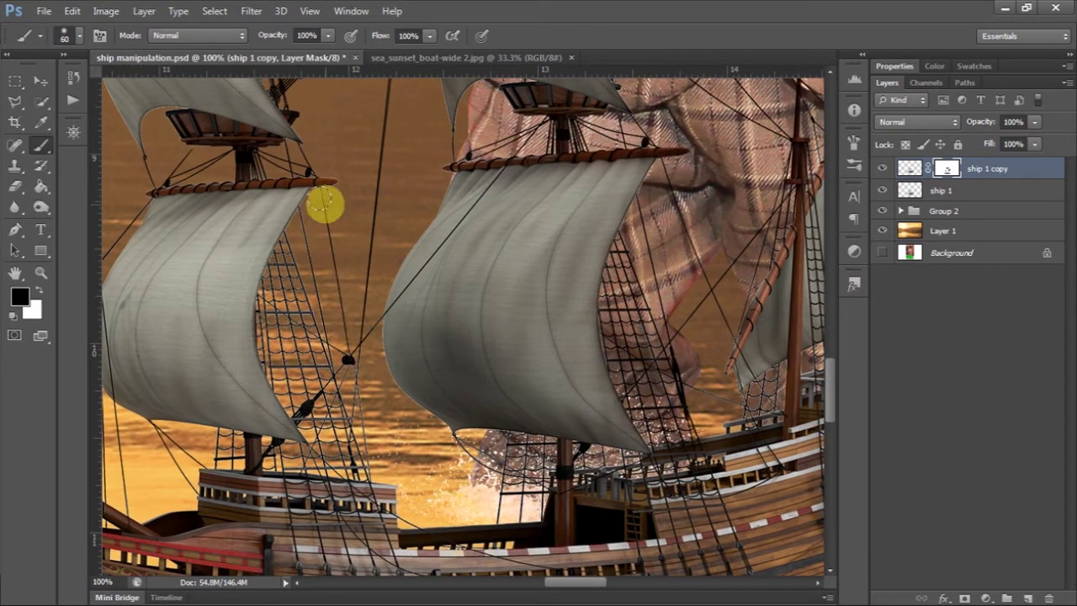
key(bracketleft)
key(bracketleft)
key(bracketright)
key(bracketright)
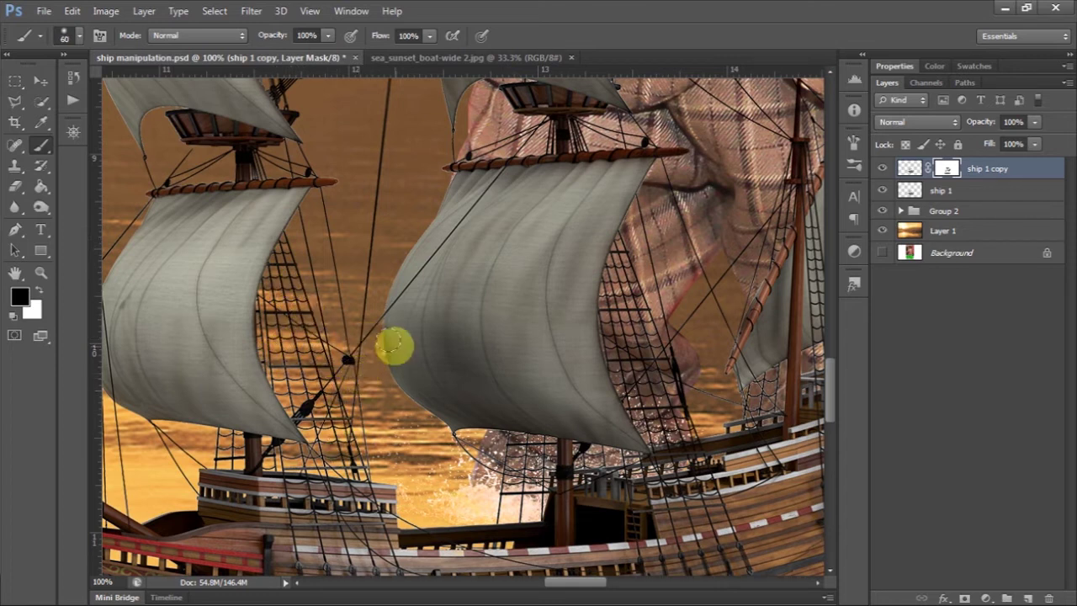
key(x)
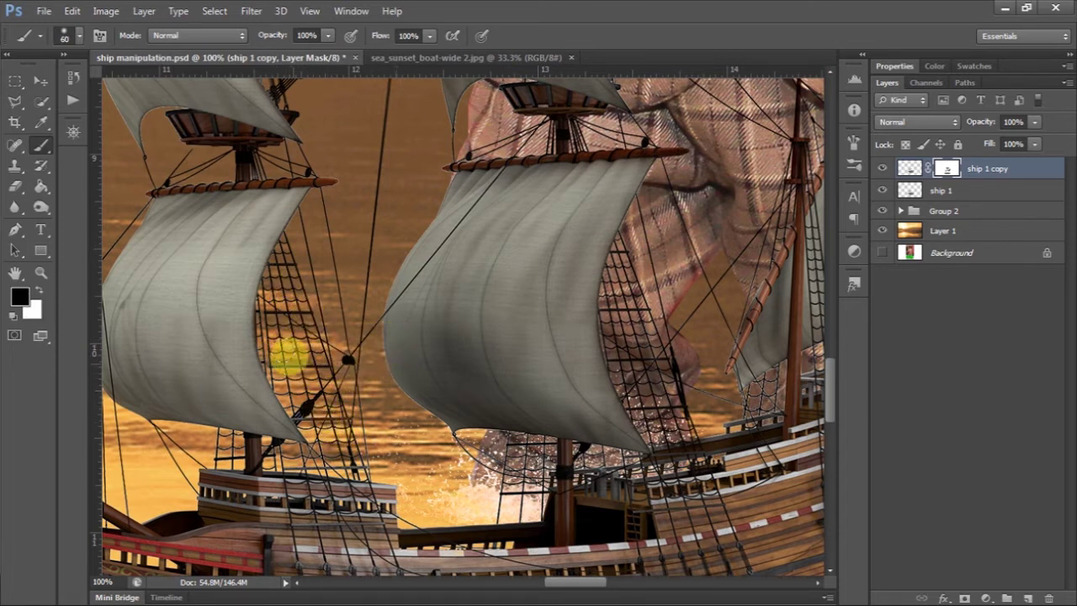
scroll(371, 421, down, 3)
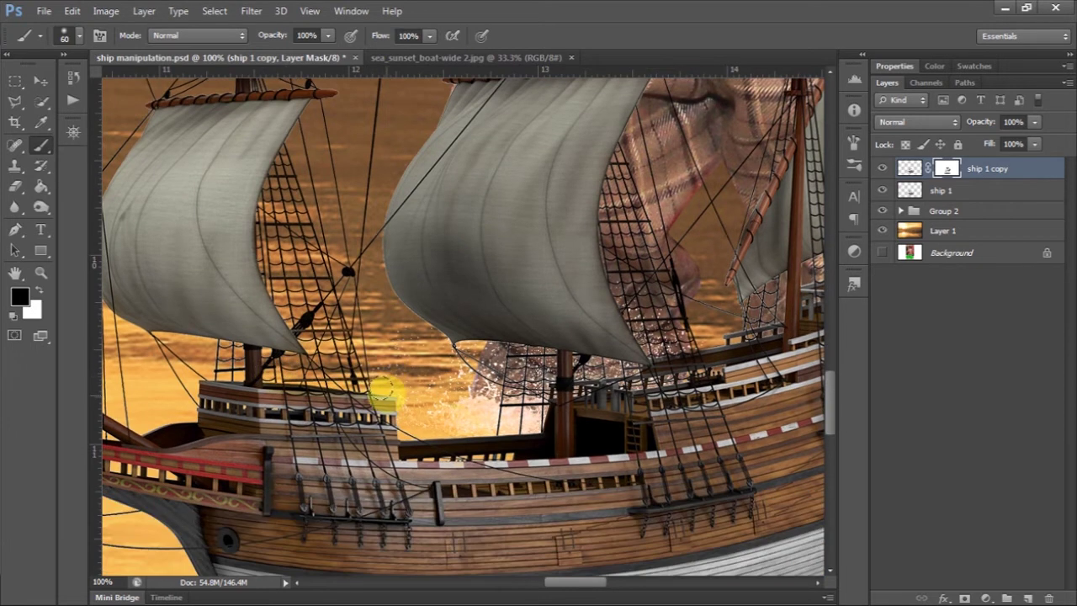
drag(533, 358, 535, 402)
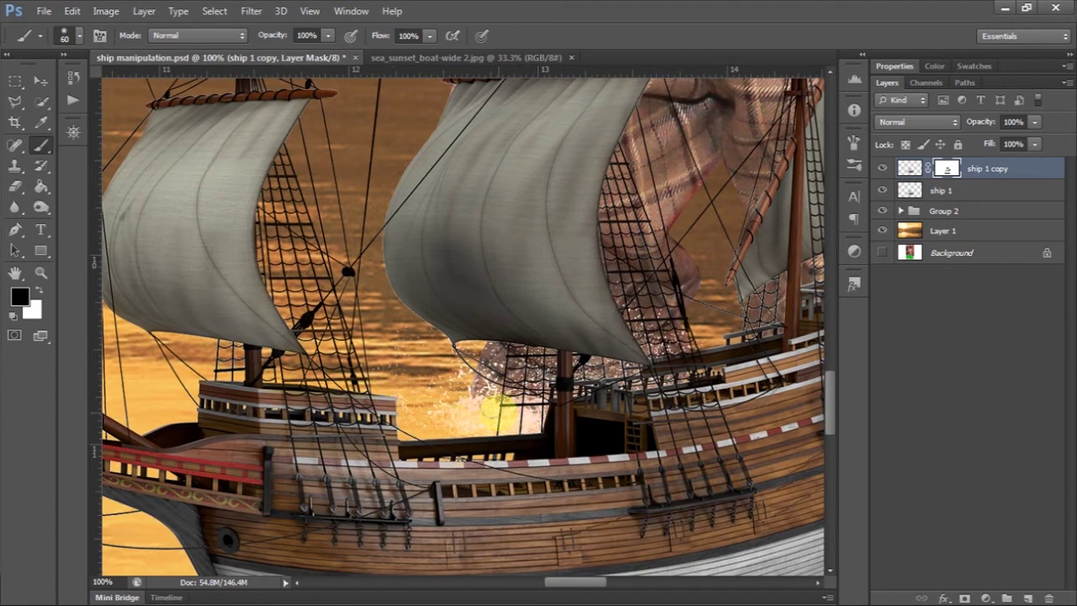
scroll(656, 411, up, 2)
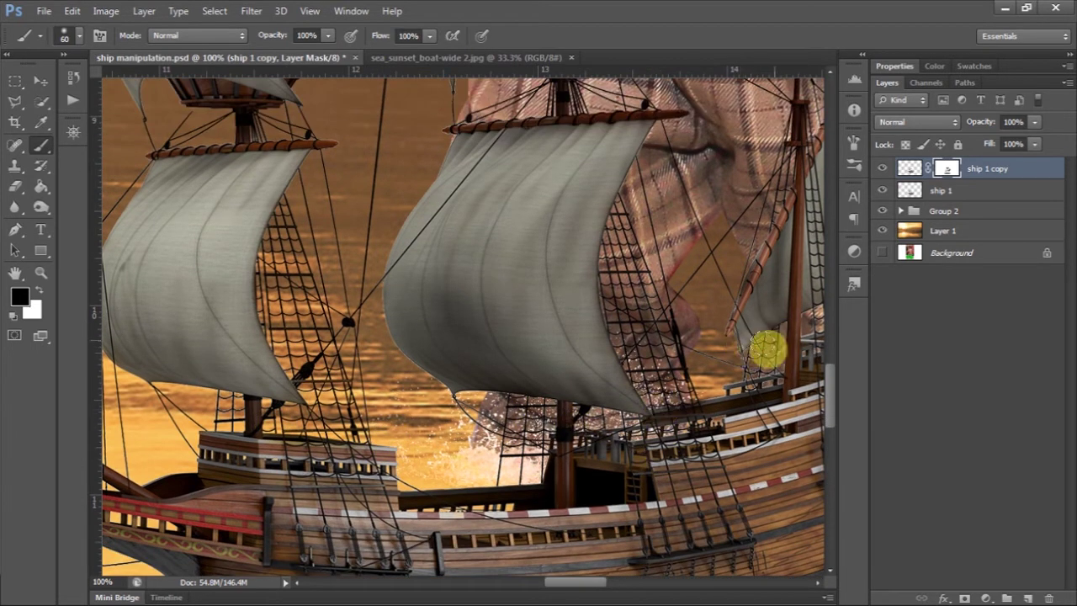
scroll(673, 357, right, 5)
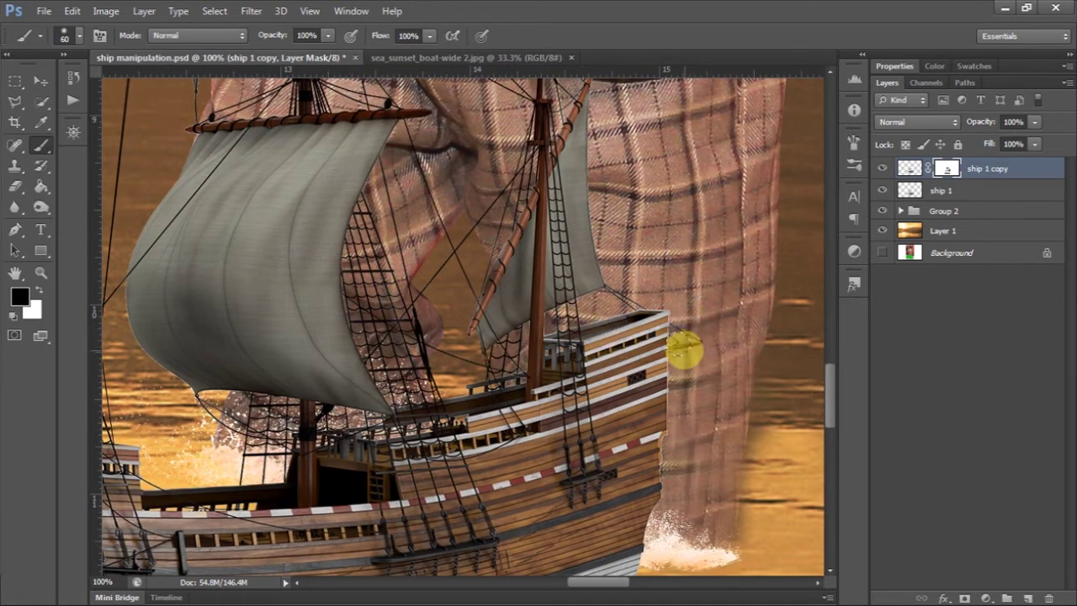
scroll(673, 379, up, 2)
scroll(673, 378, left, 2)
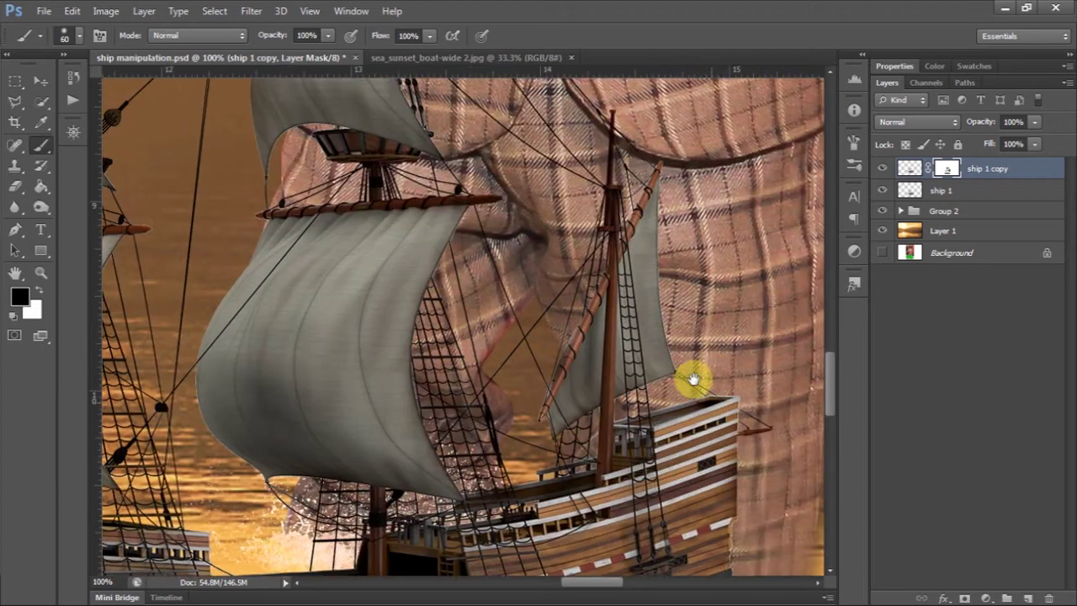
Step: Fit the whole image in the window and save ship manipulation.psd
key(ctrl+0)
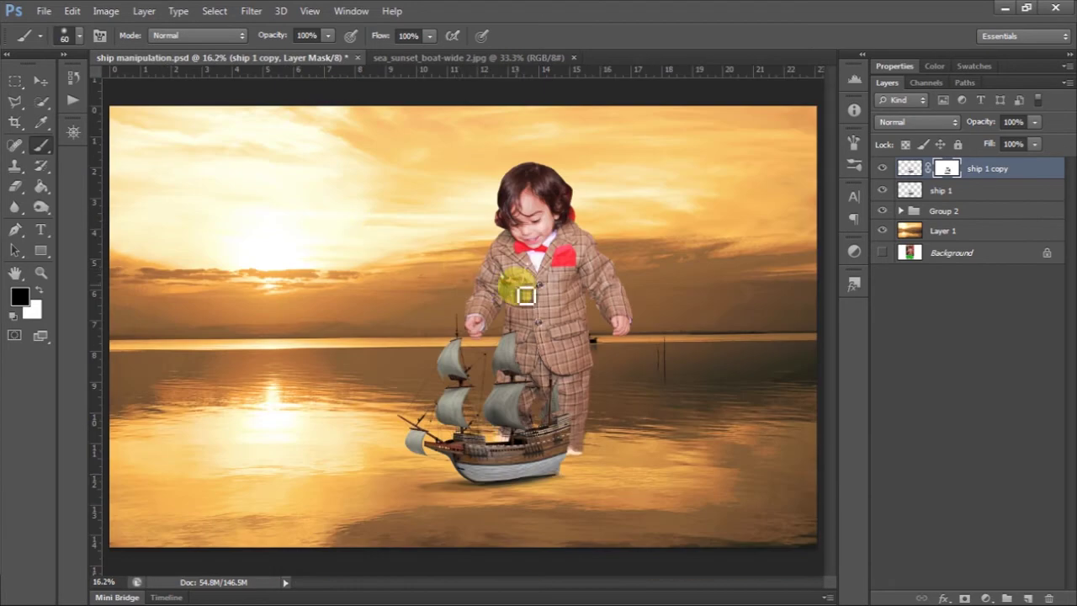
alt+scroll(498, 275, up, 1)
alt+scroll(538, 278, up, 1)
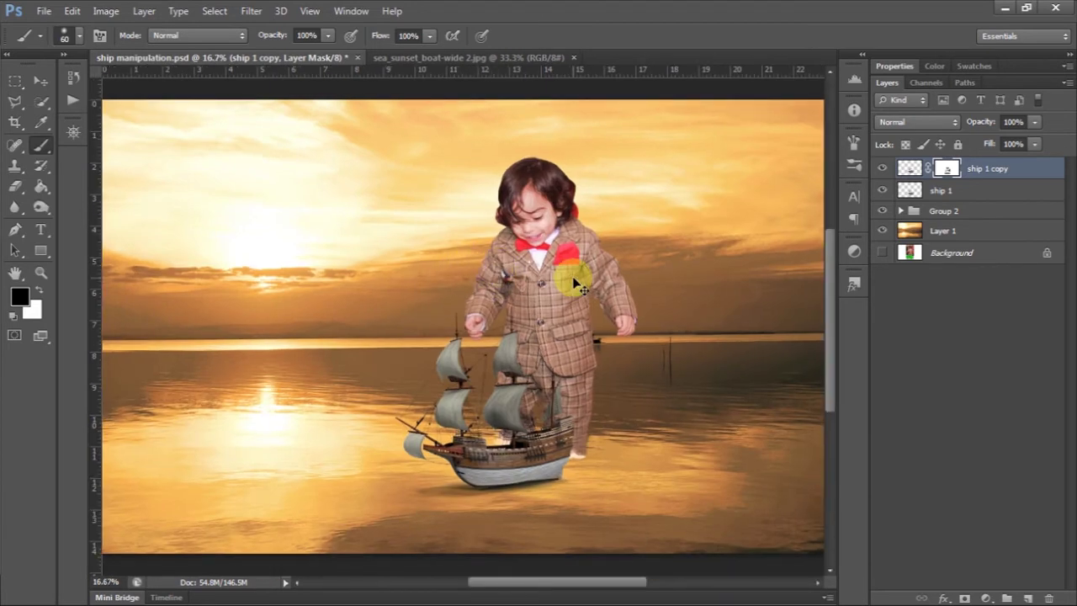
alt+scroll(570, 278, up, 1)
alt+scroll(574, 285, up, 1)
scroll(548, 353, down, 2)
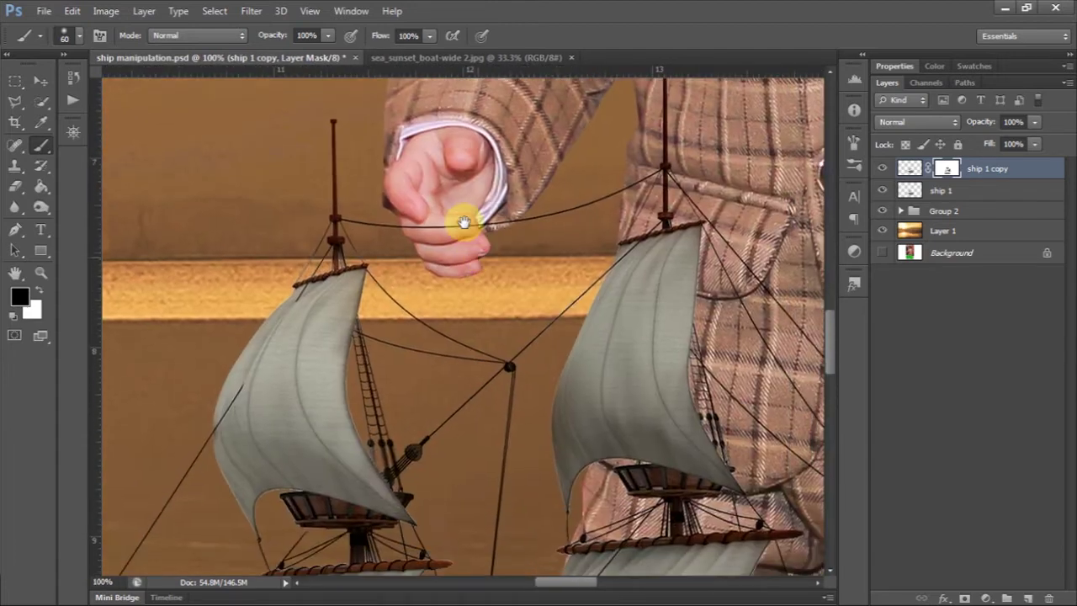
scroll(457, 222, down, 2)
scroll(497, 234, down, 1)
key(ctrl+s)
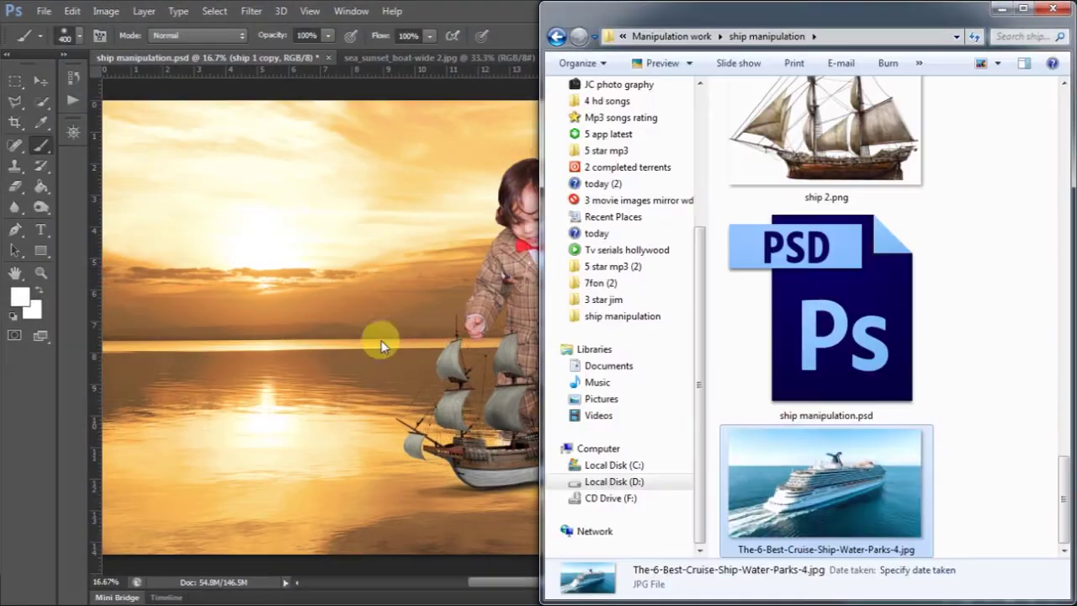
scroll(900, 262, up, 2)
scroll(901, 262, up, 2)
scroll(900, 262, up, 2)
scroll(899, 262, down, 5)
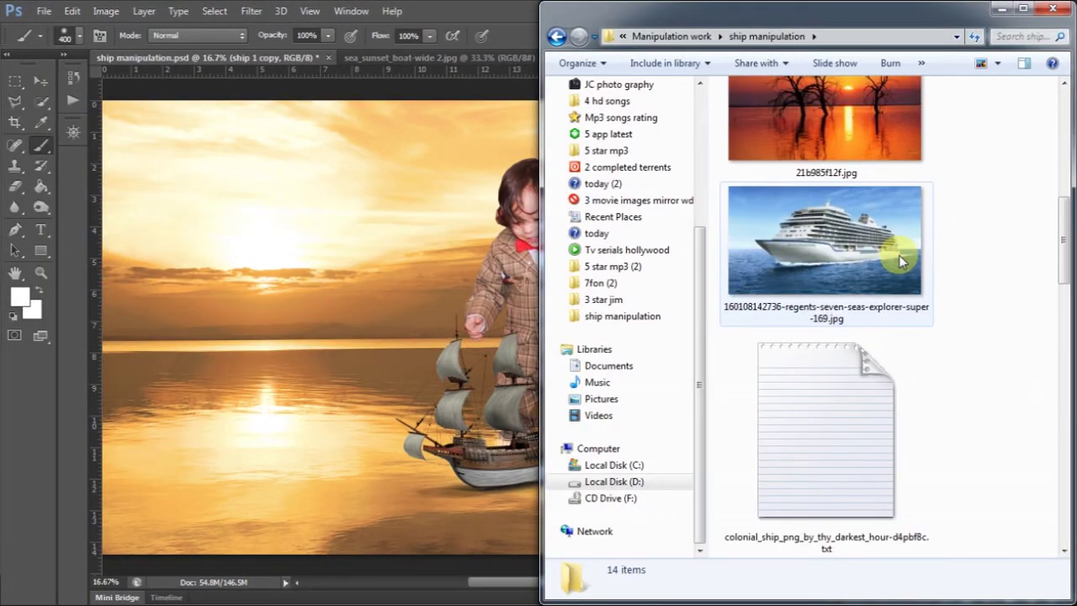
Step: Scale the cruise ship to about 31% at 52% opacity, rotating and positioning it over the hull
drag(871, 256, 495, 329)
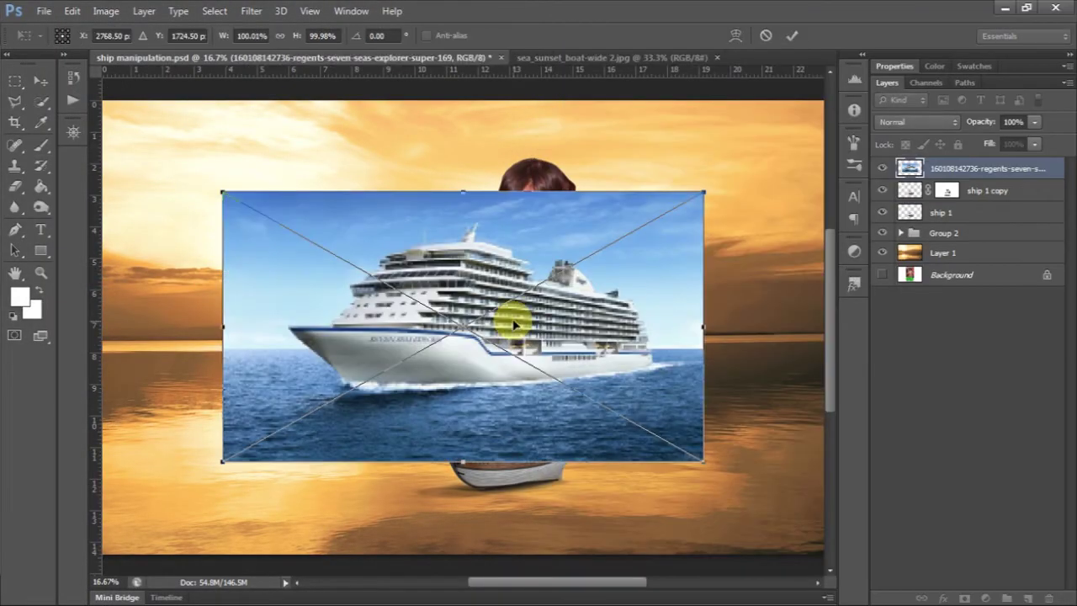
mouse_move(698, 445)
mouse_down()
mouse_move(572, 371)
mouse_move(548, 341)
mouse_move(581, 459)
mouse_up()
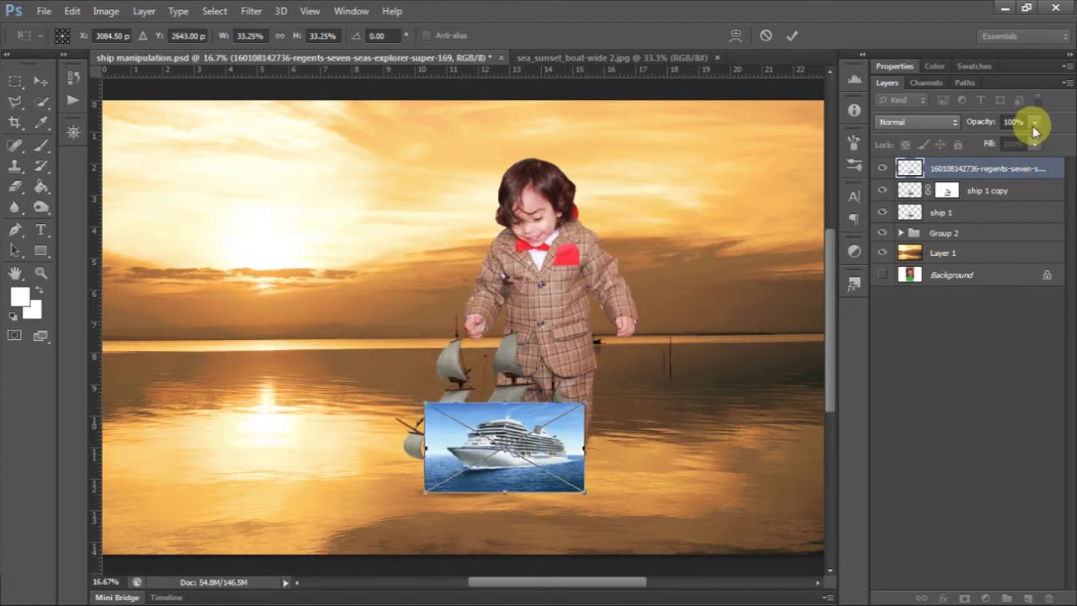
click(997, 141)
scroll(630, 270, up, 2)
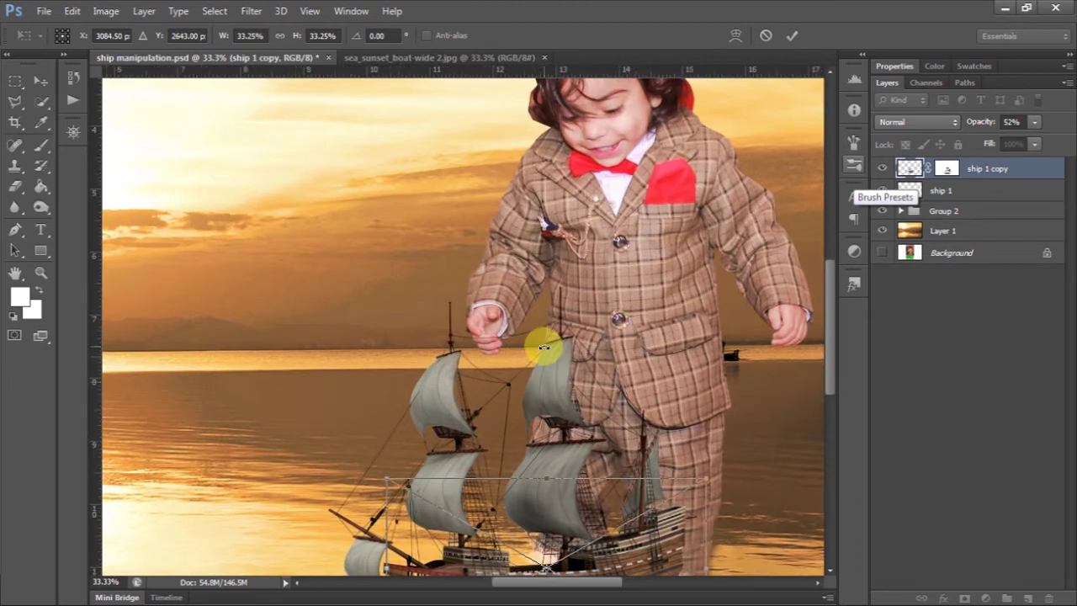
scroll(633, 318, up, 2)
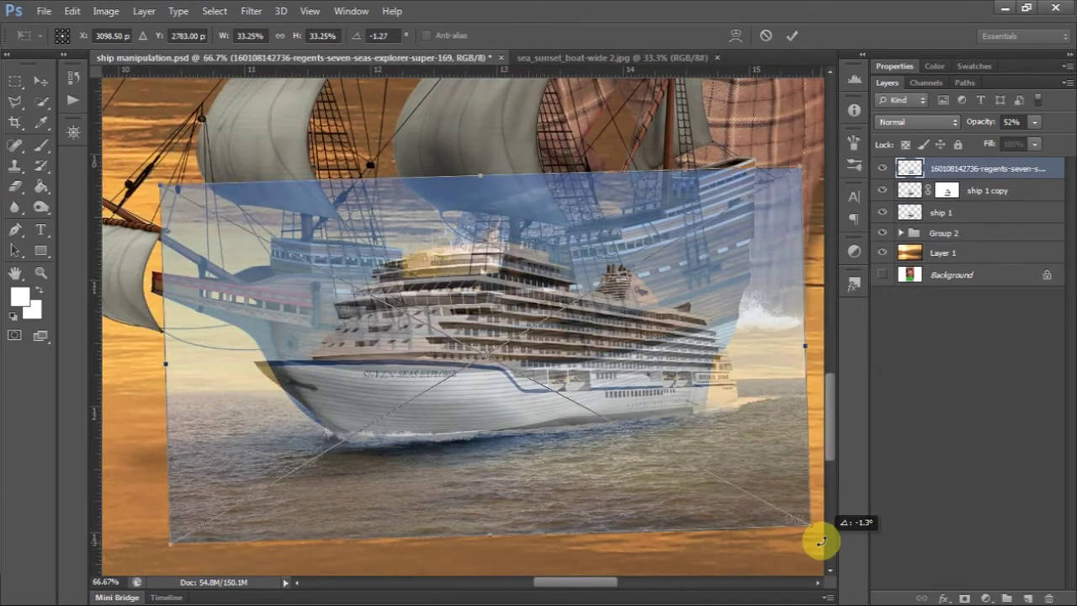
drag(831, 562, 817, 531)
mouse_move(555, 414)
mouse_down()
mouse_move(546, 451)
mouse_move(543, 435)
mouse_up()
drag(800, 558, 828, 555)
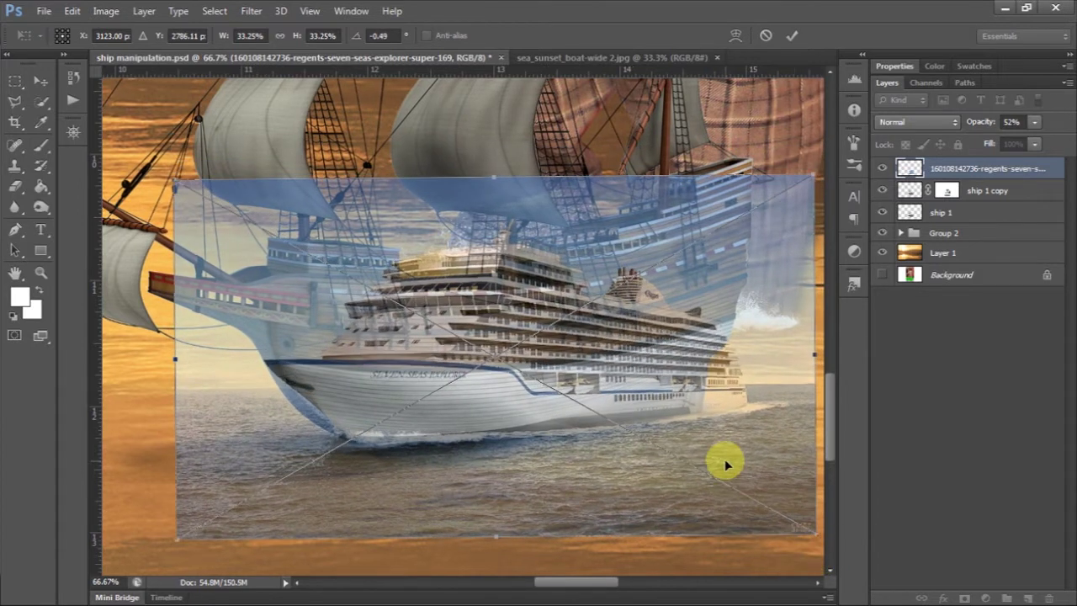
mouse_move(816, 174)
mouse_down()
mouse_move(764, 202)
mouse_move(778, 184)
mouse_up()
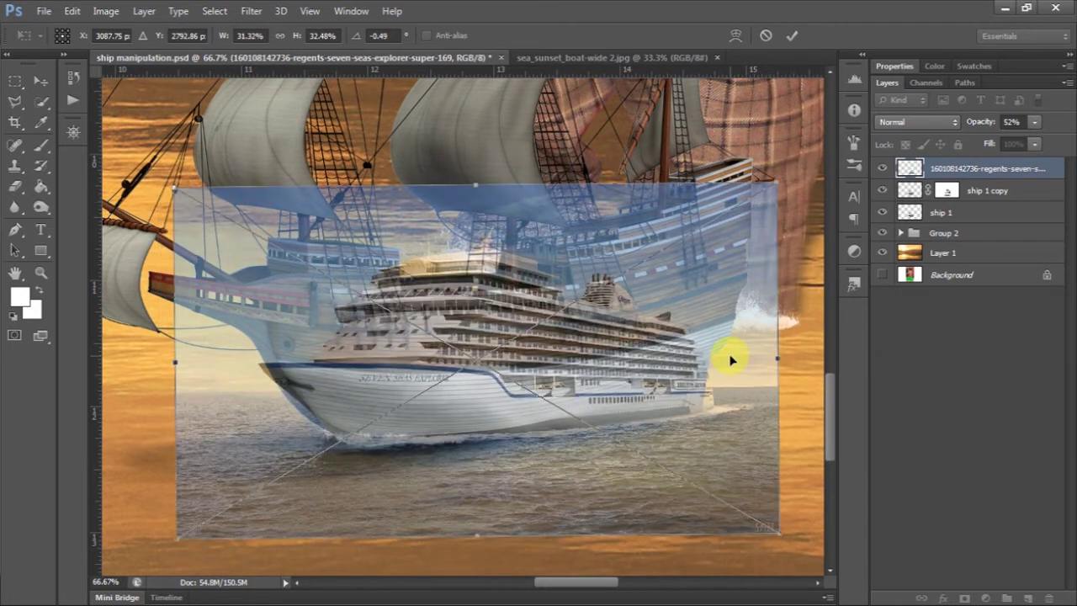
drag(801, 549, 803, 544)
Step: Commit the transform, set the cruise ship layer to Luminosity at 100% opacity, and add a mask
click(792, 35)
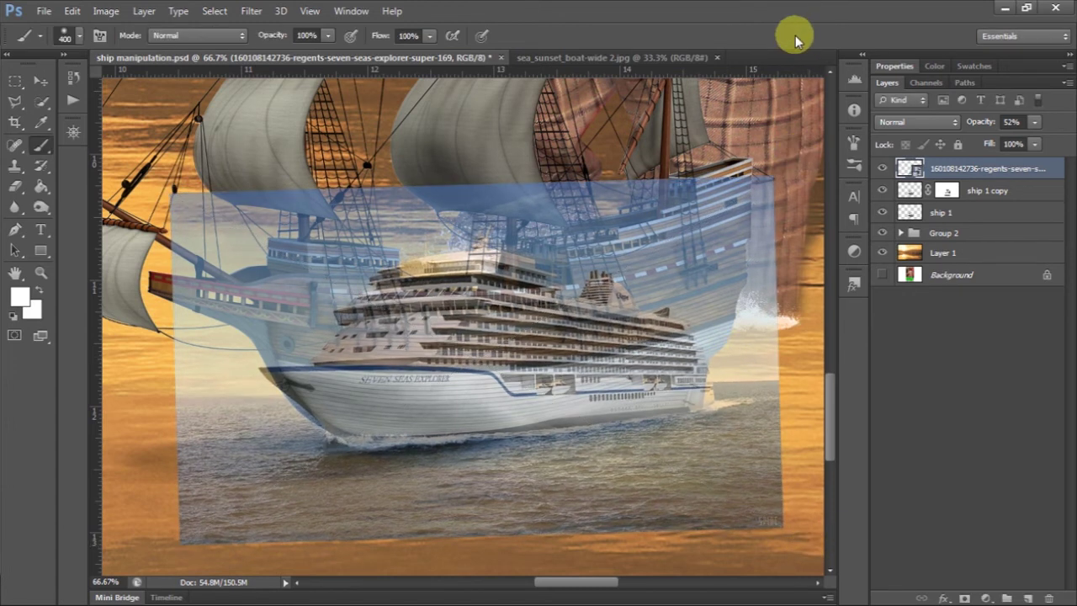
click(917, 119)
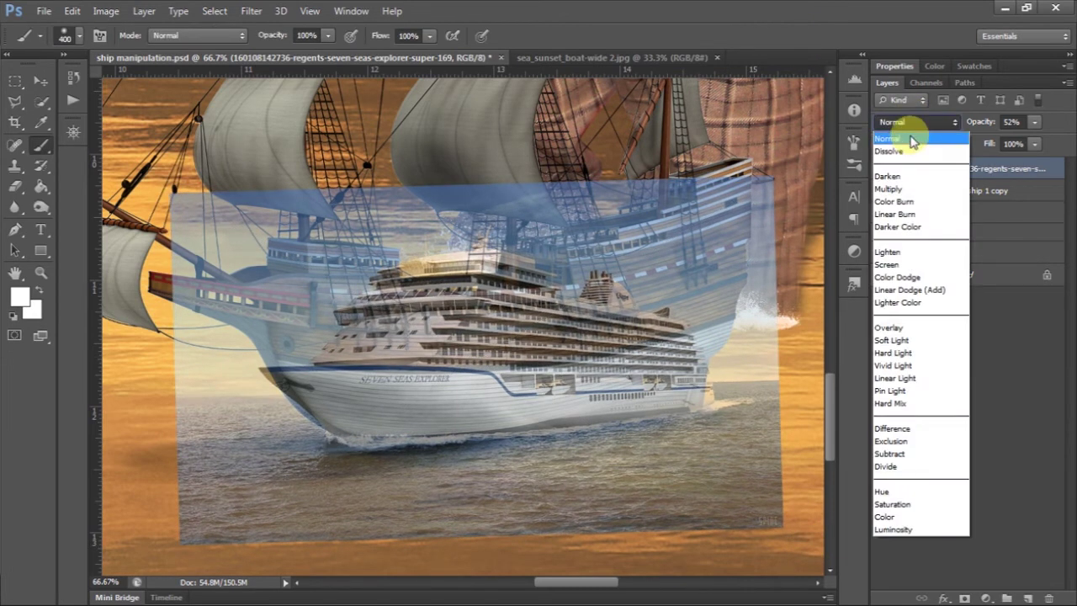
click(914, 141)
drag(1034, 122, 1066, 130)
click(916, 122)
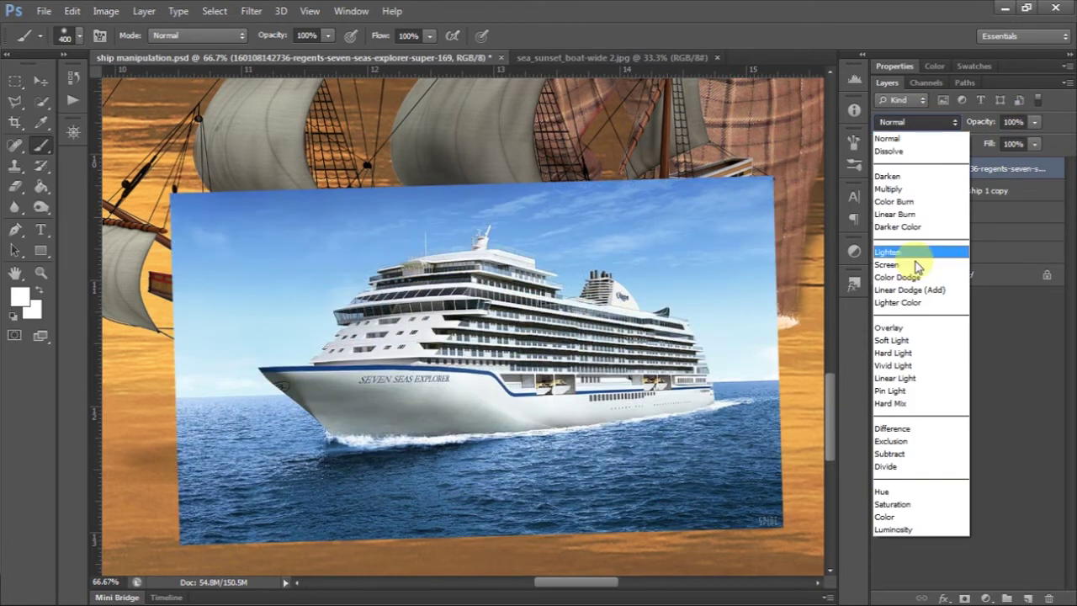
click(893, 529)
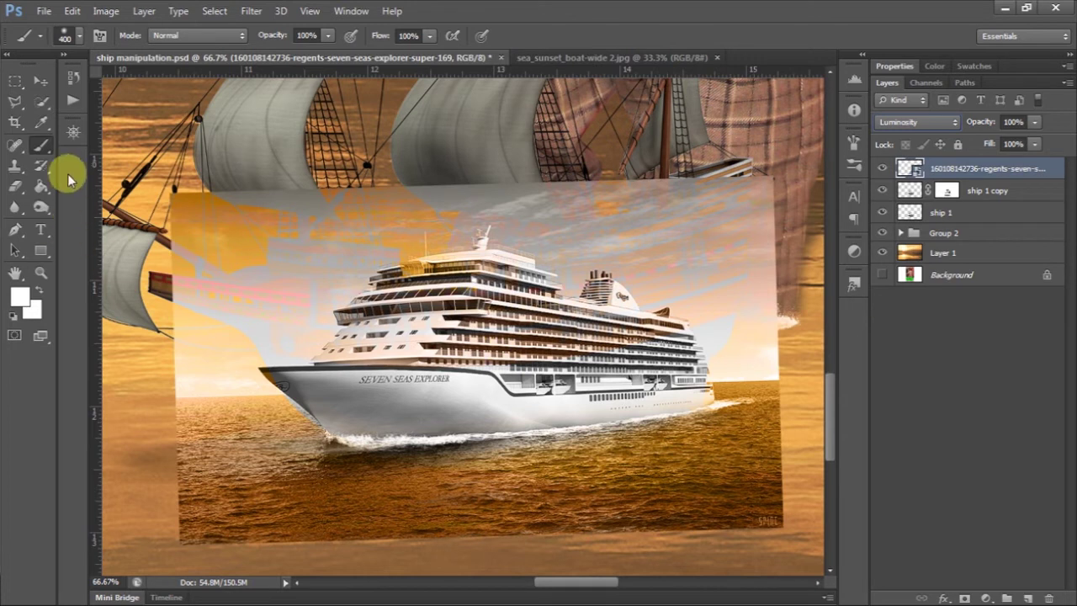
right_click(39, 143)
click(965, 598)
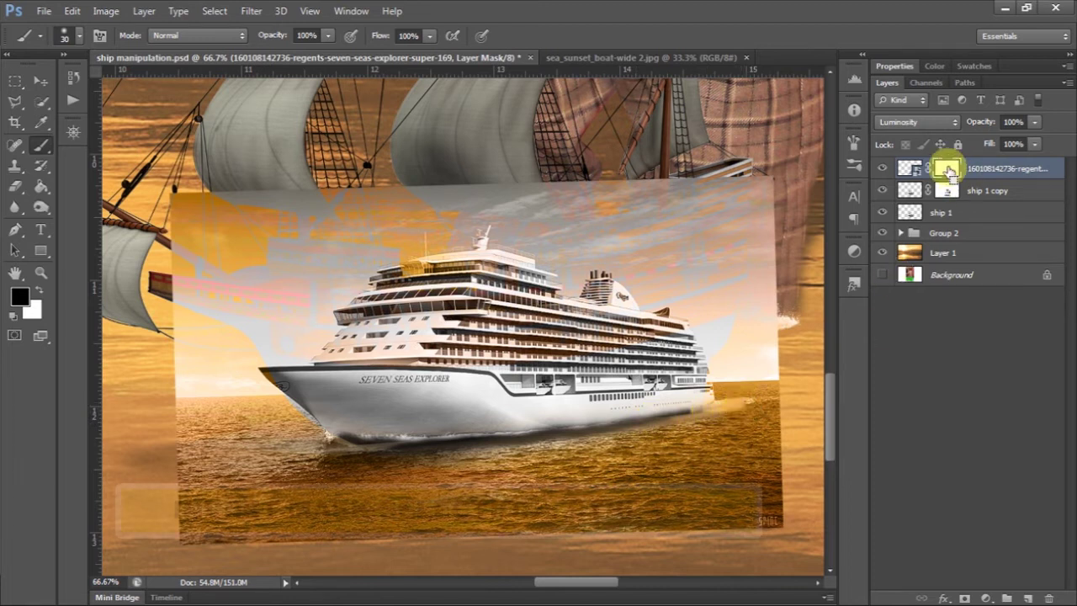
Step: Invert the cruise ship mask to solid black and recheck the layer by toggling its visibility
key(ctrl+i)
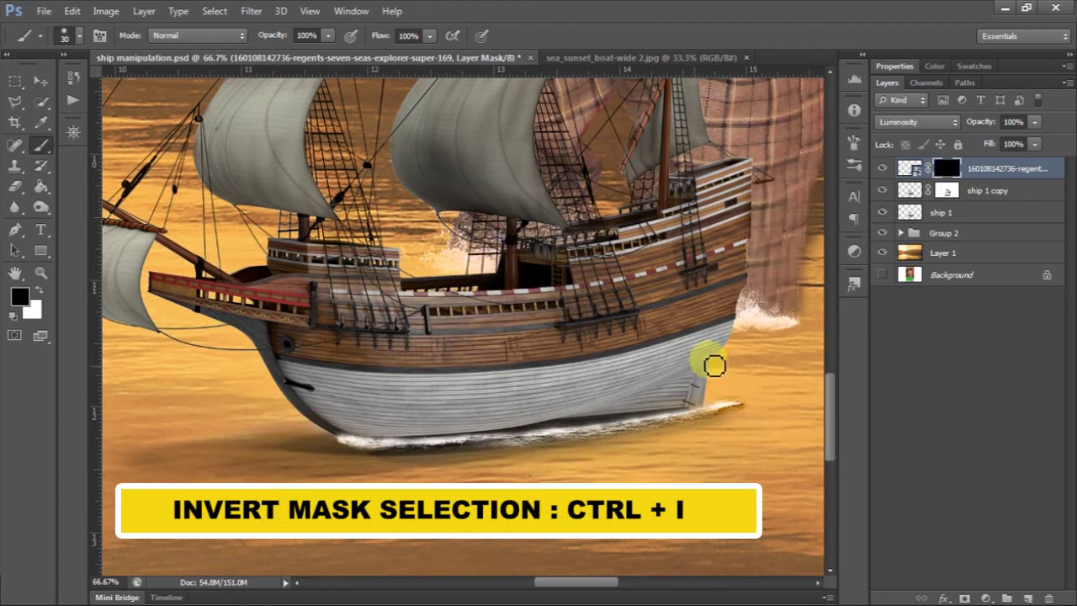
click(882, 170)
click(883, 169)
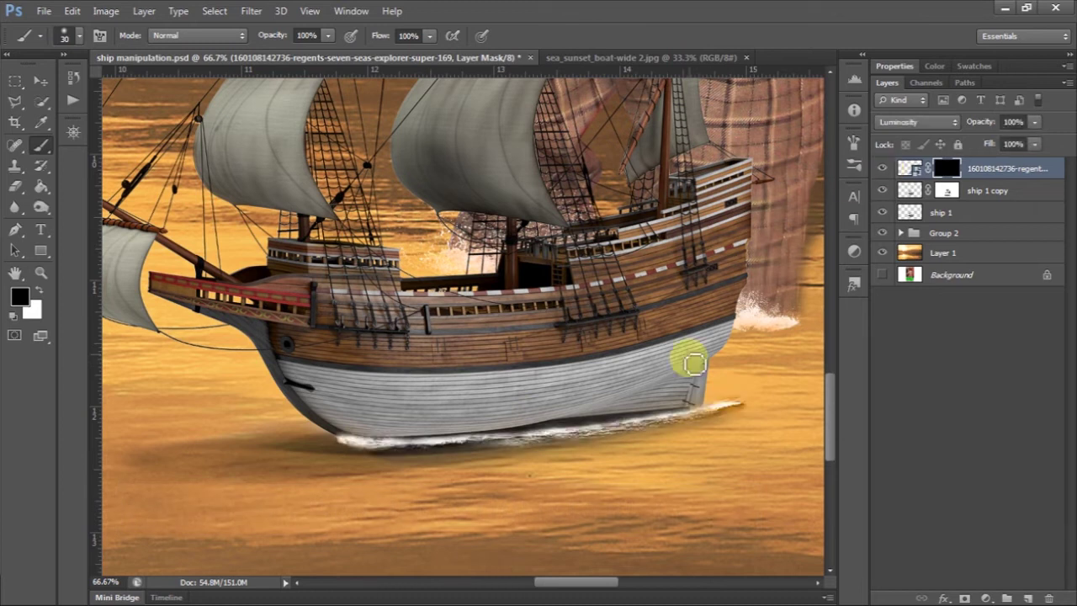
key(ctrl+t)
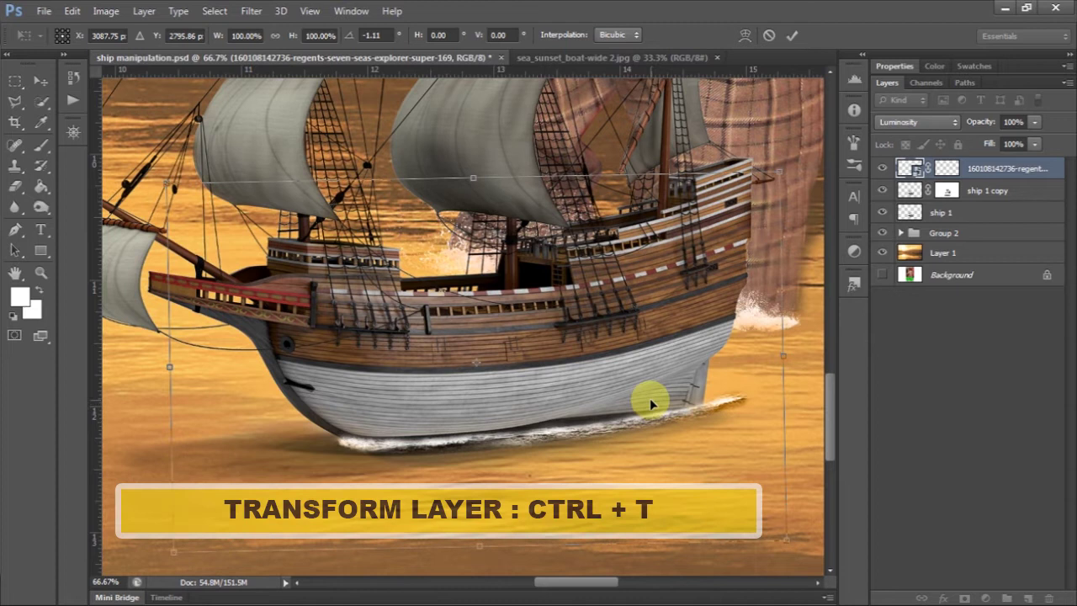
Step: Nudge the cruise ship layer left, down and back right, then commit its position
key(Left)
key(Left)
key(Left)
key(Down)
key(Down)
key(Down)
key(Right)
key(Right)
key(Right)
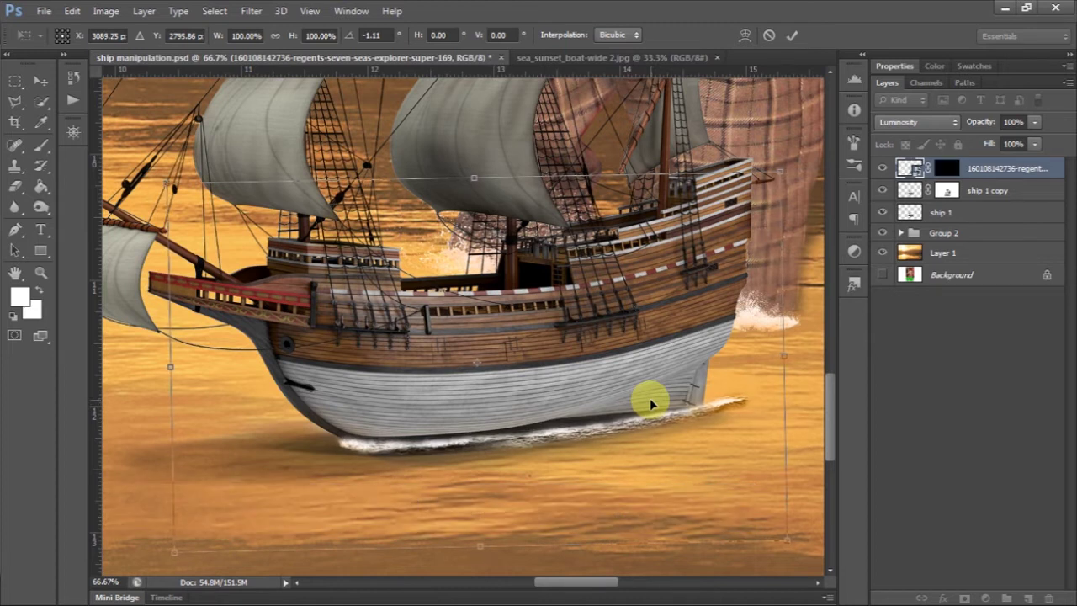
click(791, 36)
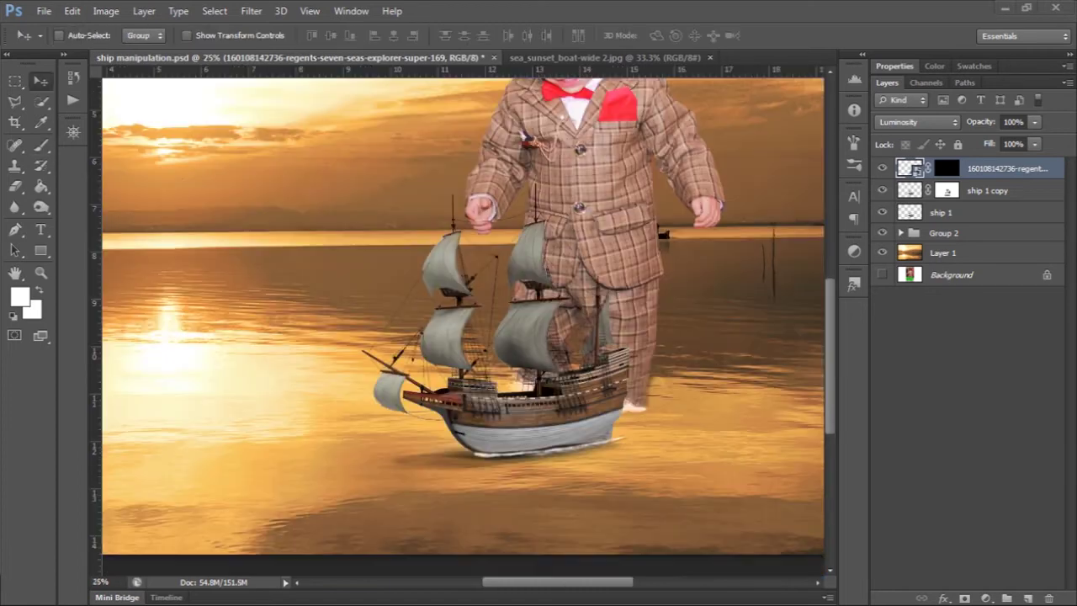
scroll(644, 298, up, 1)
scroll(664, 303, down, 2)
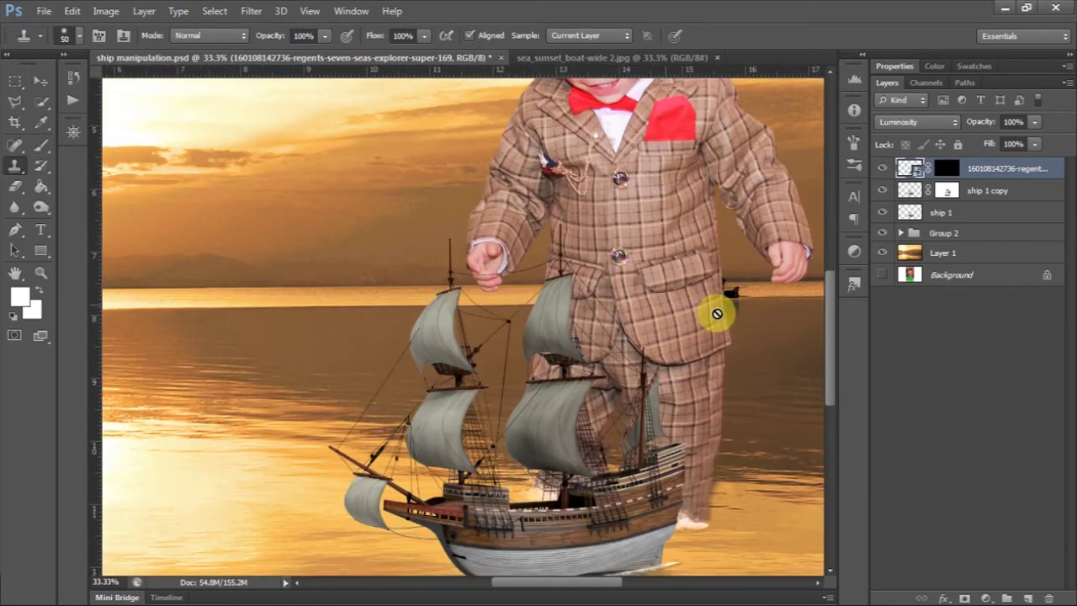
scroll(716, 312, down, 2)
scroll(717, 317, up, 1)
scroll(713, 308, down, 2)
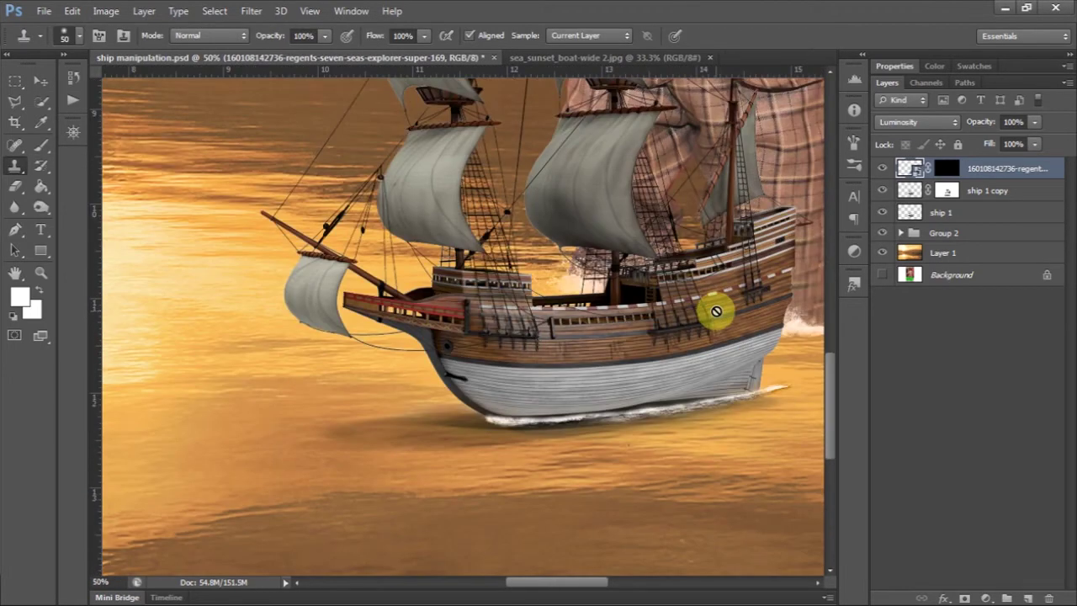
Step: Rasterize the cruise ship layer after the warp is blocked by its linked mask
key(ctrl+t)
right_click(697, 110)
click(749, 227)
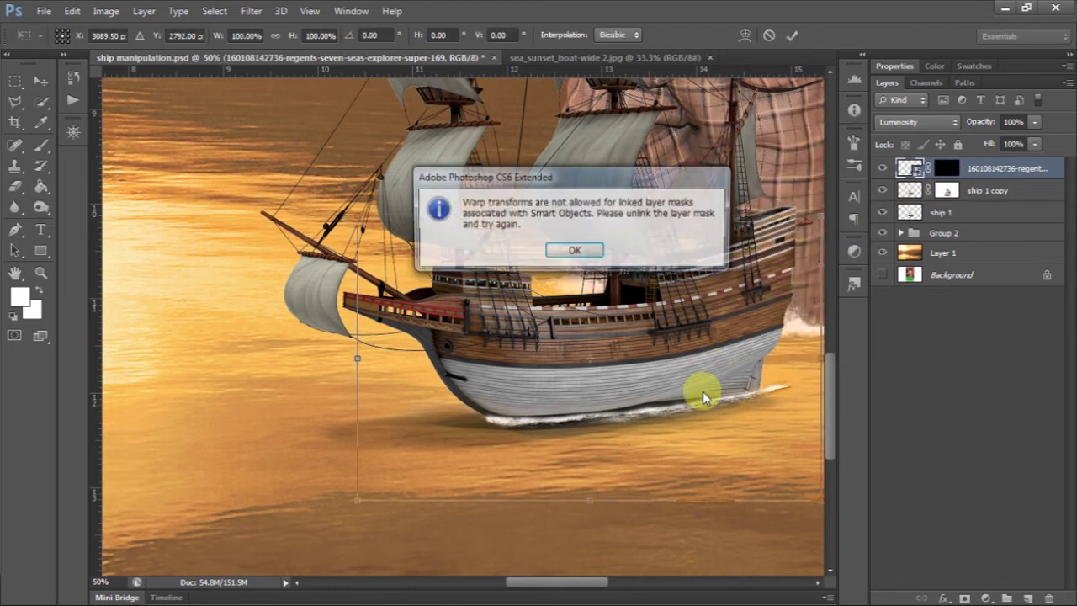
click(574, 252)
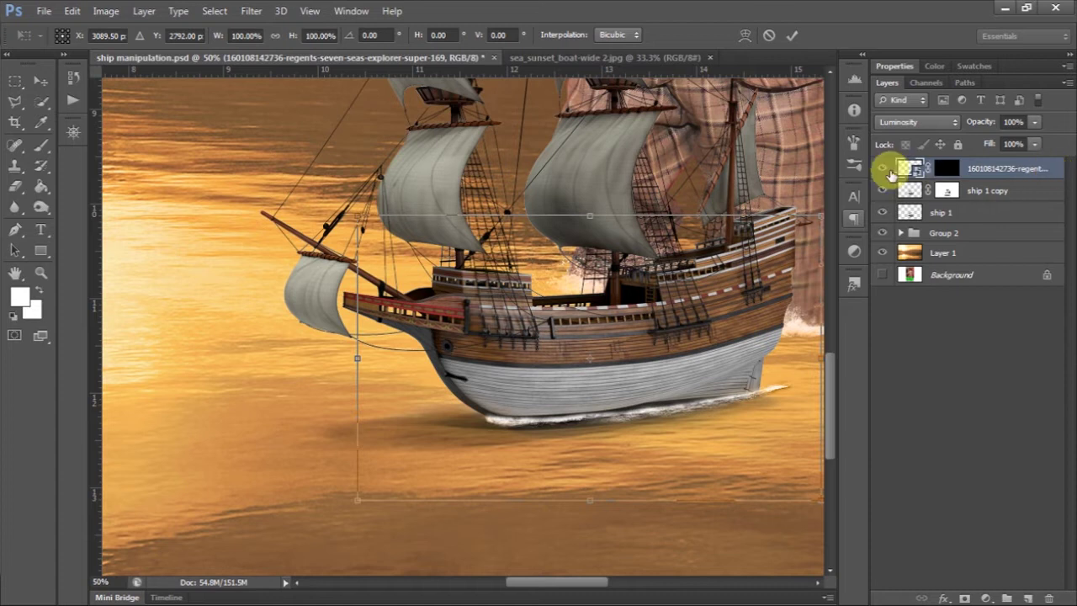
click(792, 35)
right_click(1034, 168)
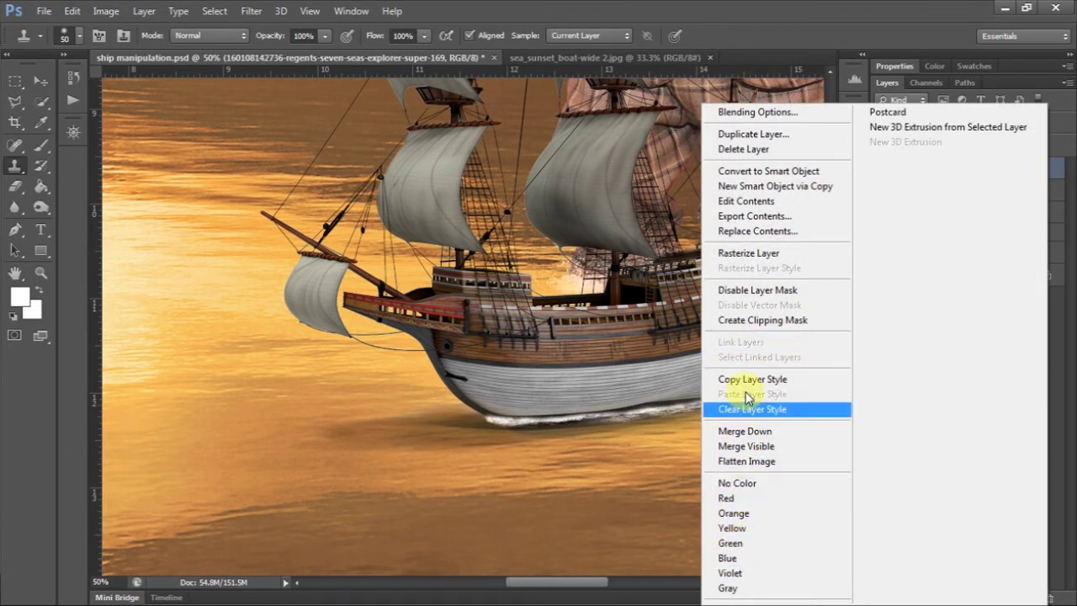
click(760, 253)
Step: Warp the cruise ship's hull bottom and wake along the sailing ship's waterline
key(ctrl+t)
right_click(660, 369)
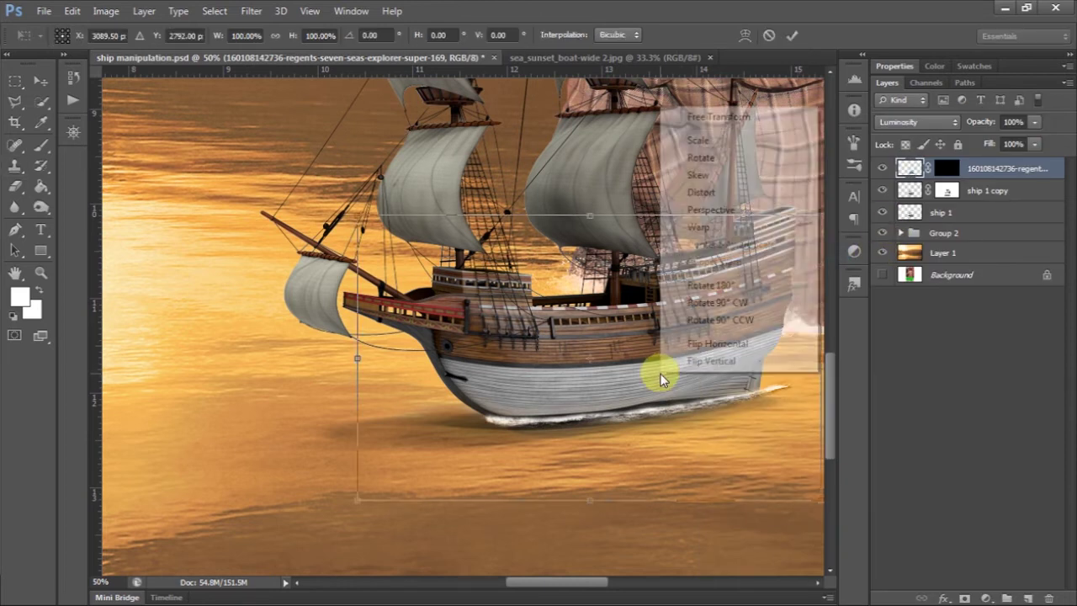
click(703, 227)
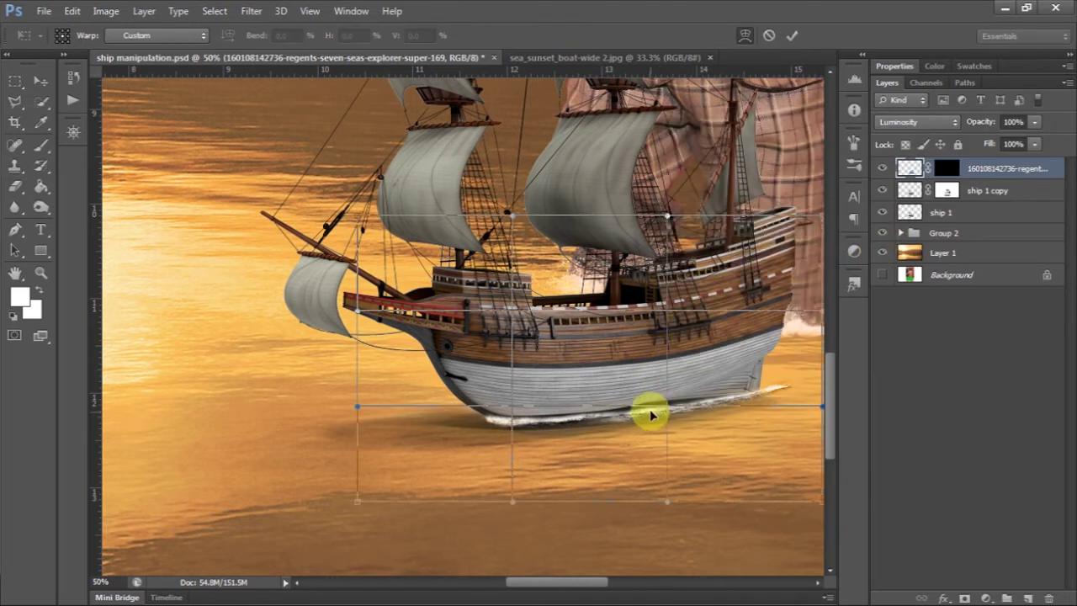
drag(650, 414, 559, 420)
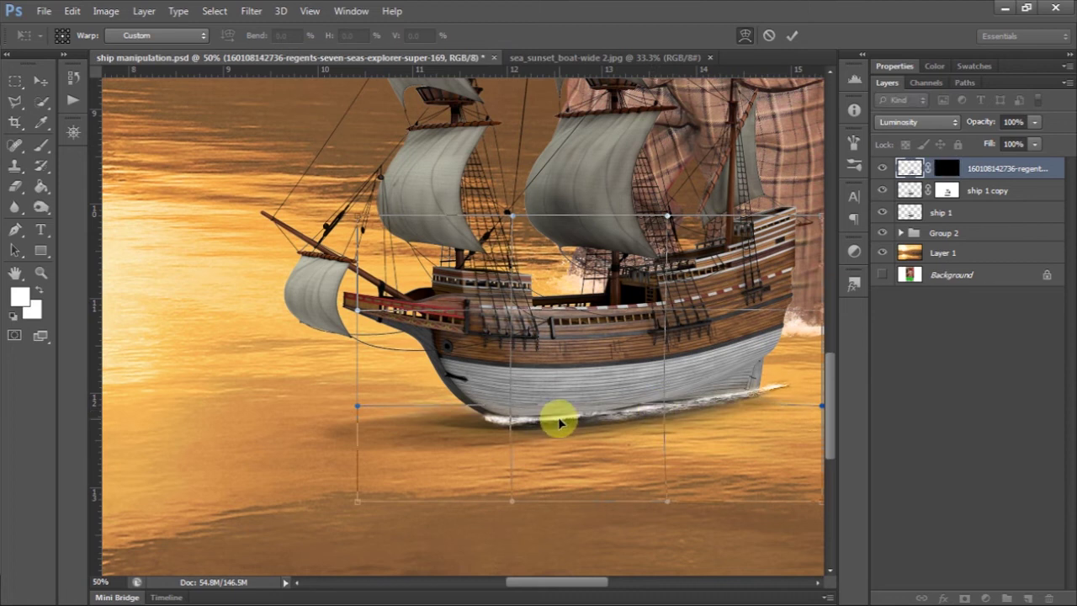
click(792, 35)
Step: Select the foam at the stern with a rectangle and warp it along the hull toward the stern
key(s)
key(ctrl+i)
click(15, 82)
drag(606, 384, 699, 430)
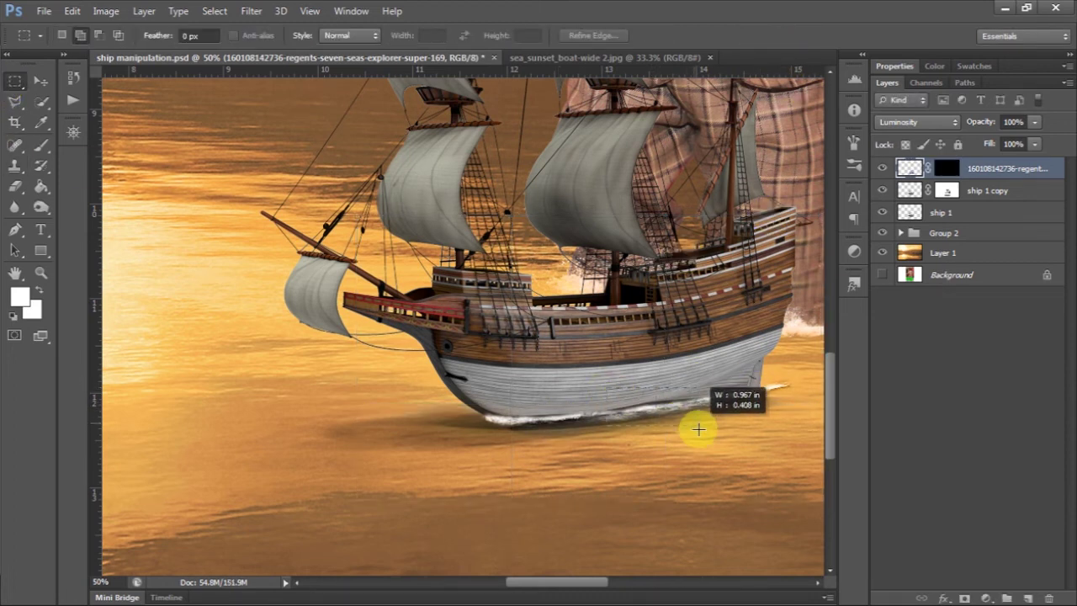
key(ctrl+t)
right_click(674, 413)
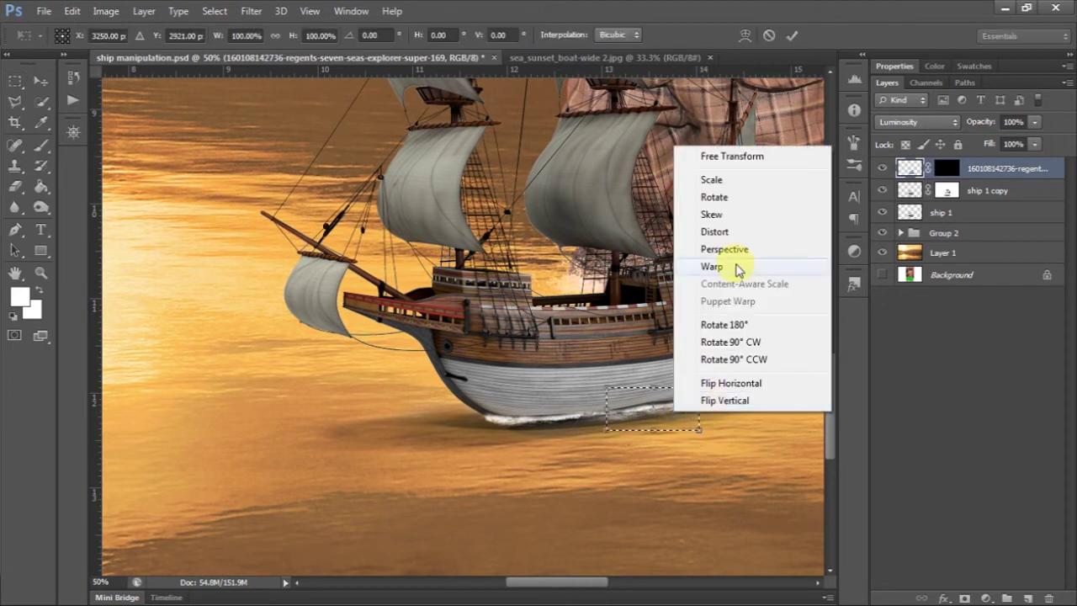
click(712, 266)
key(ctrl+plus)
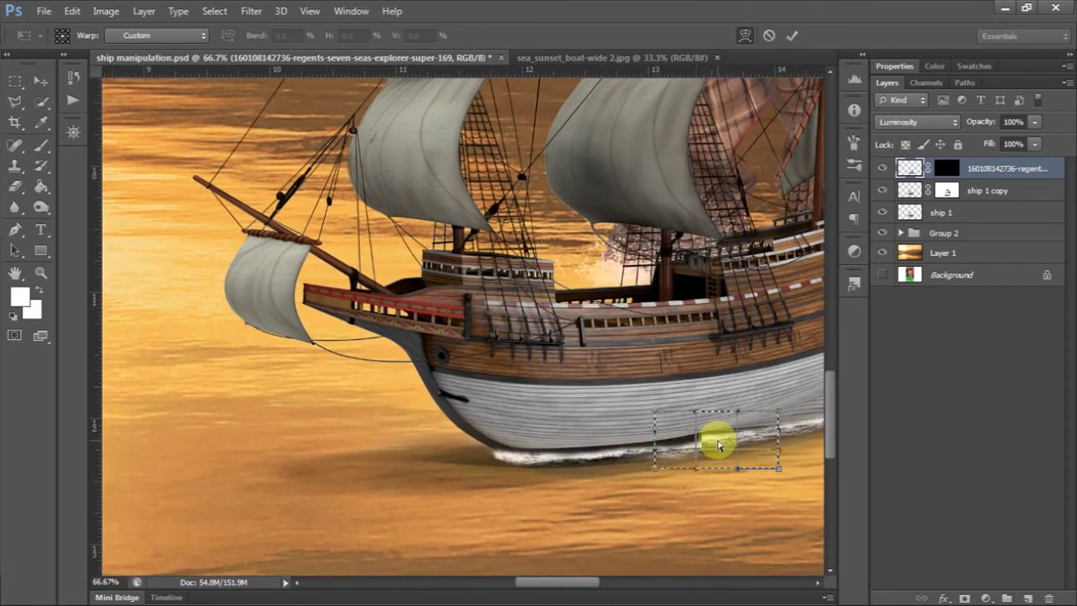
key(ctrl+plus)
drag(673, 455, 730, 462)
drag(611, 469, 722, 459)
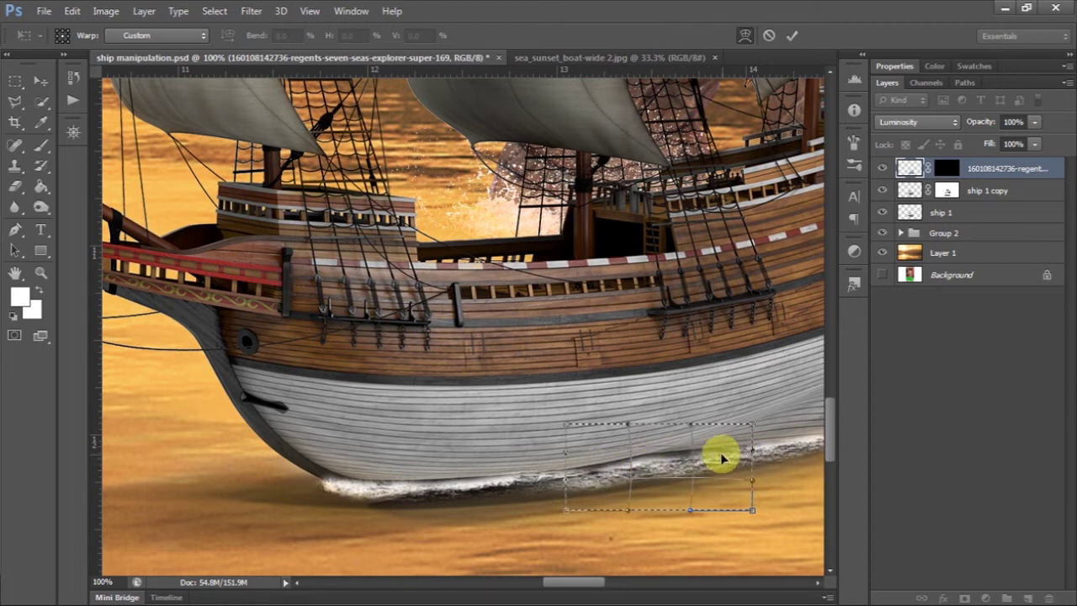
click(792, 36)
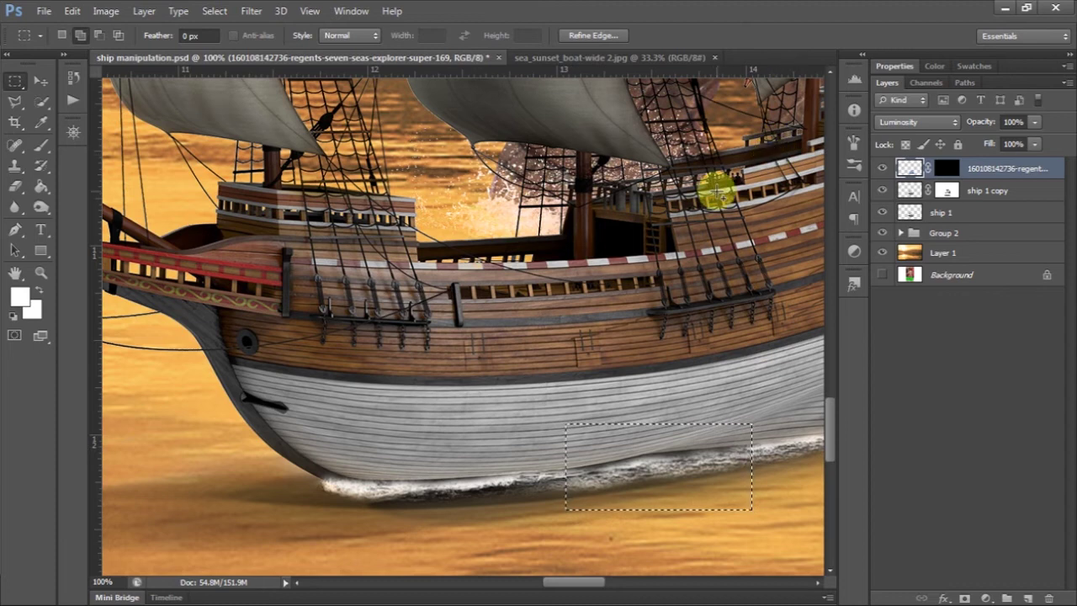
scroll(714, 204, down, 1)
scroll(693, 272, down, 1)
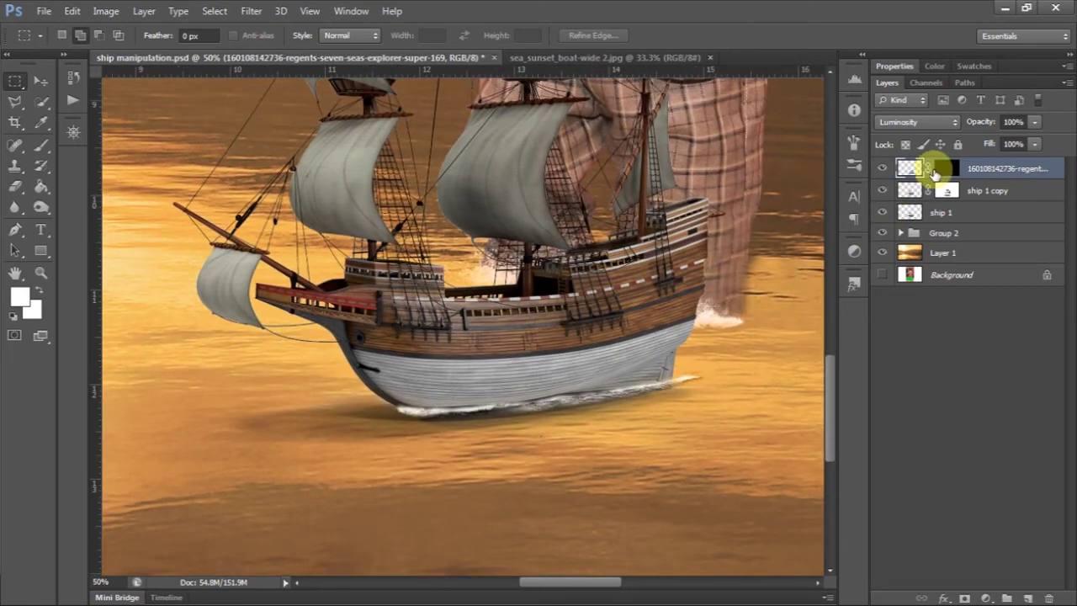
Step: Lower the cruise ship wake layer's opacity to about 80% and toggle it to compare
click(944, 168)
key(ctrl+minus)
click(1036, 122)
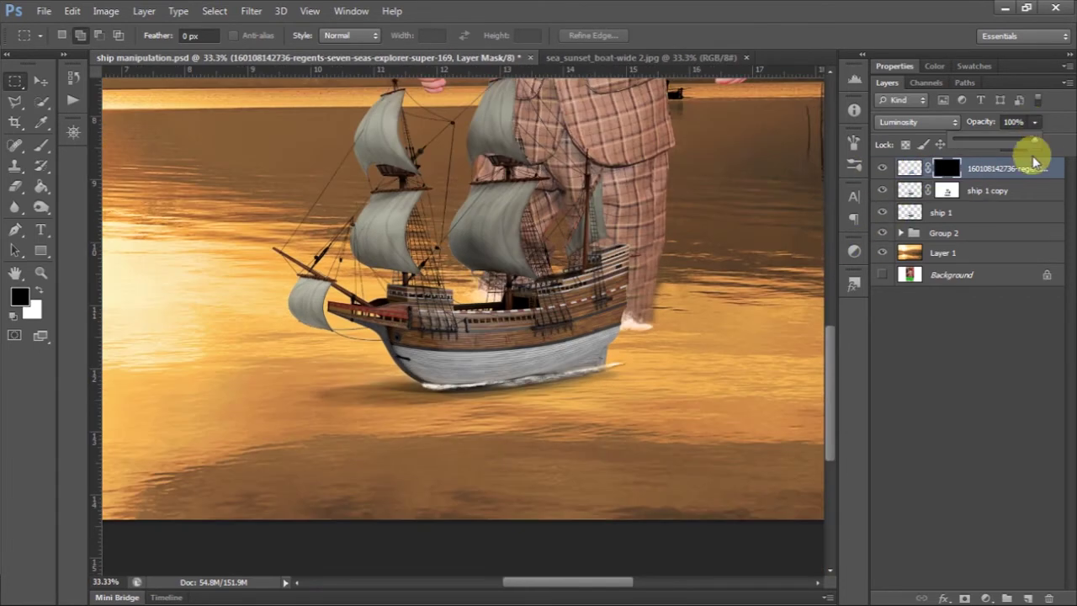
drag(1002, 145, 1016, 140)
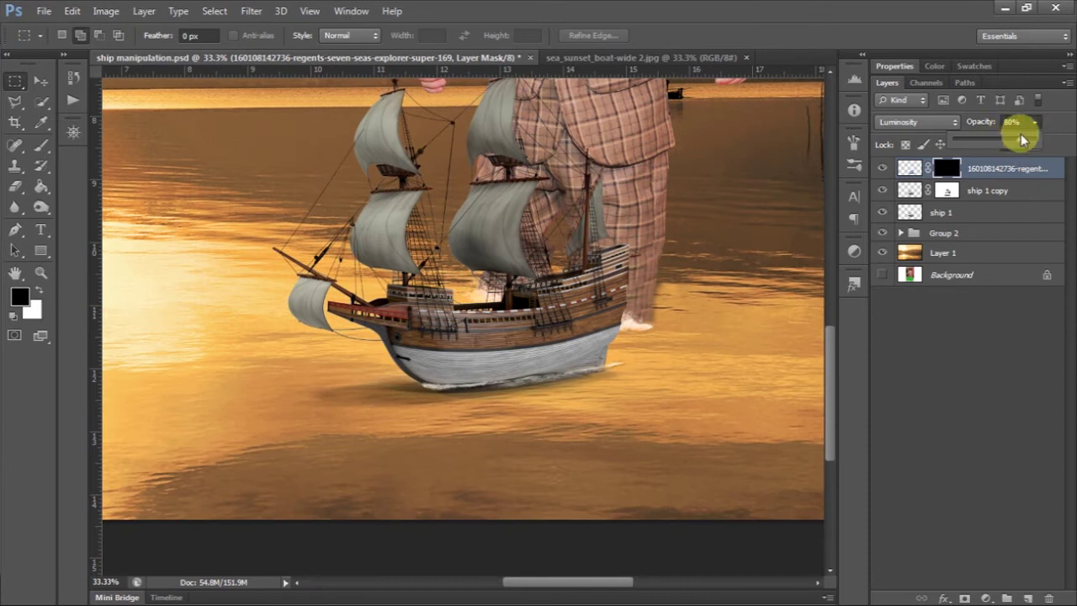
click(883, 169)
click(884, 172)
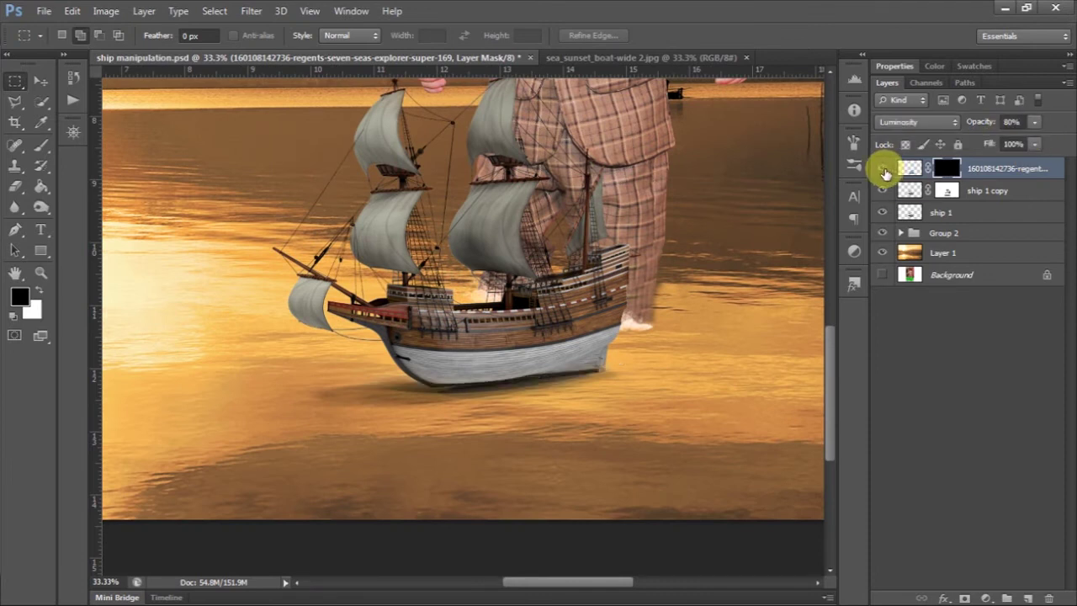
key(ctrl+minus)
key(ctrl+minus)
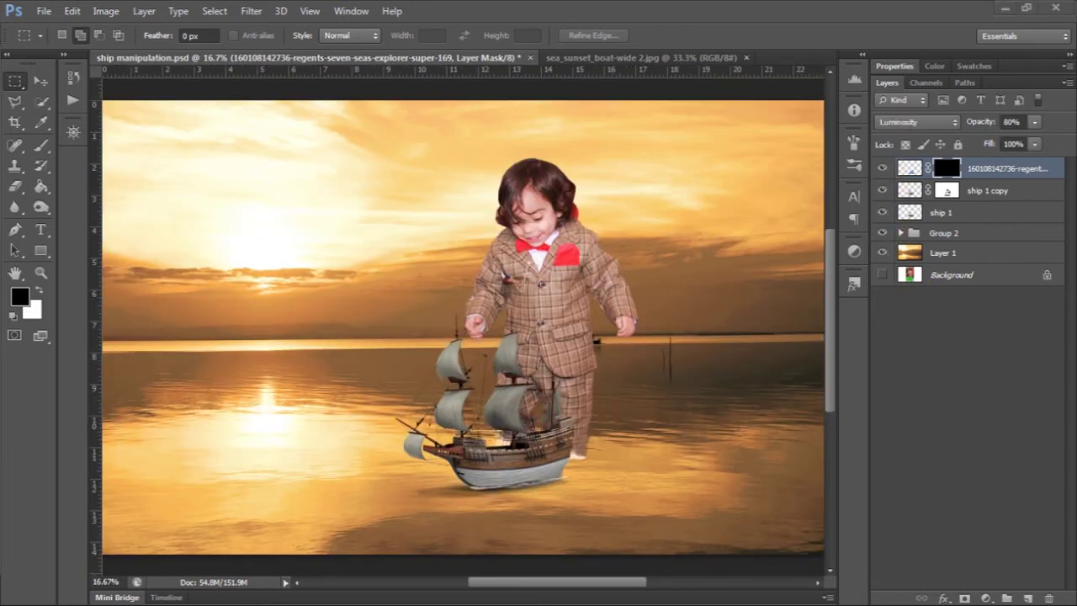
Step: Duplicate the wake layer, rotate the copy about -4.33° and nudge it up slightly
click(41, 81)
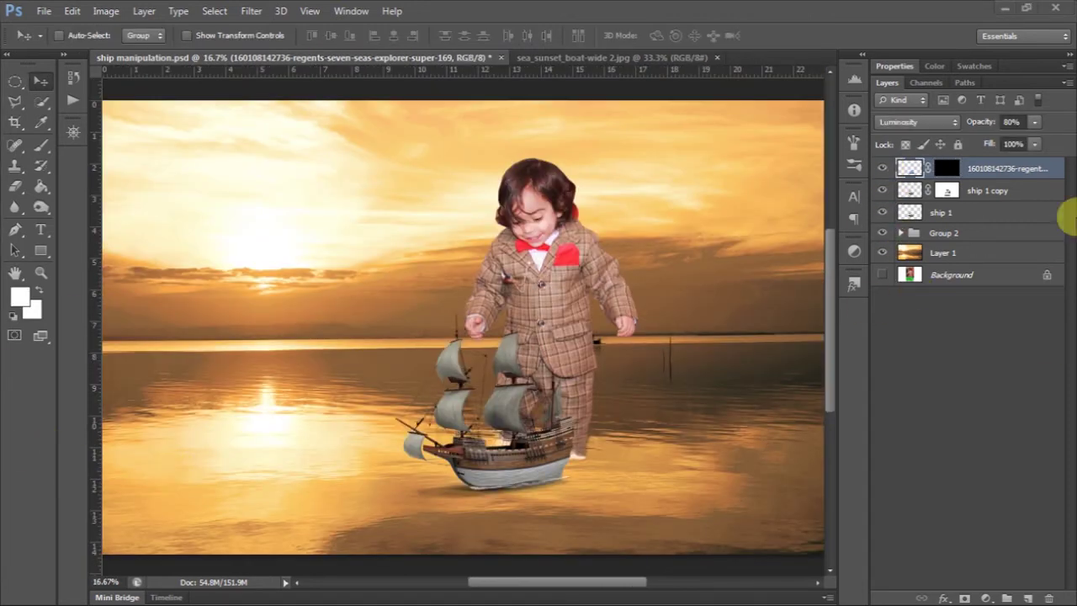
drag(938, 170, 1029, 594)
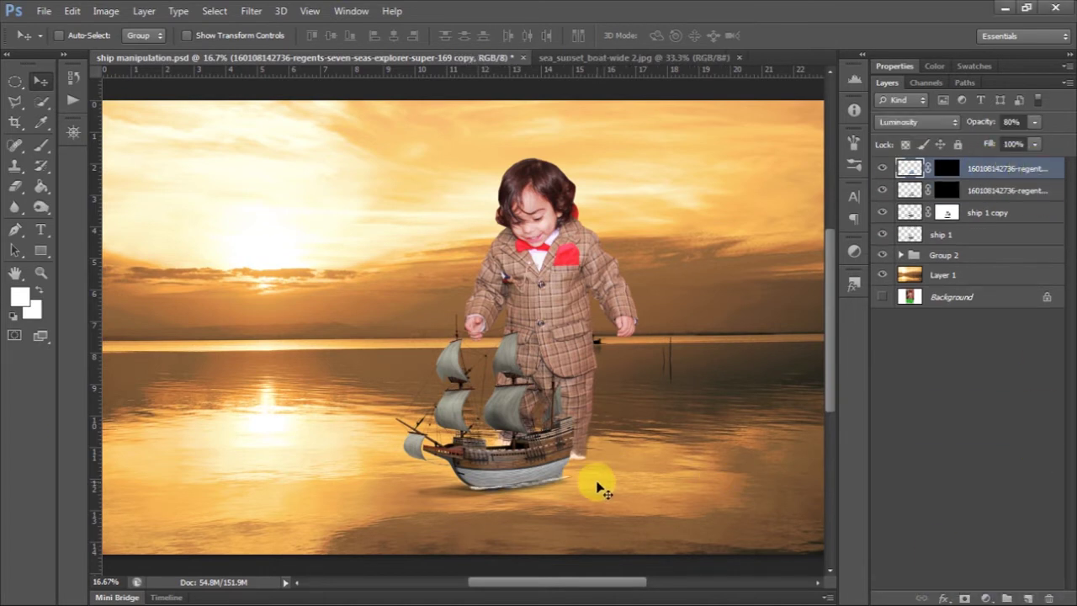
scroll(597, 480, up, 1)
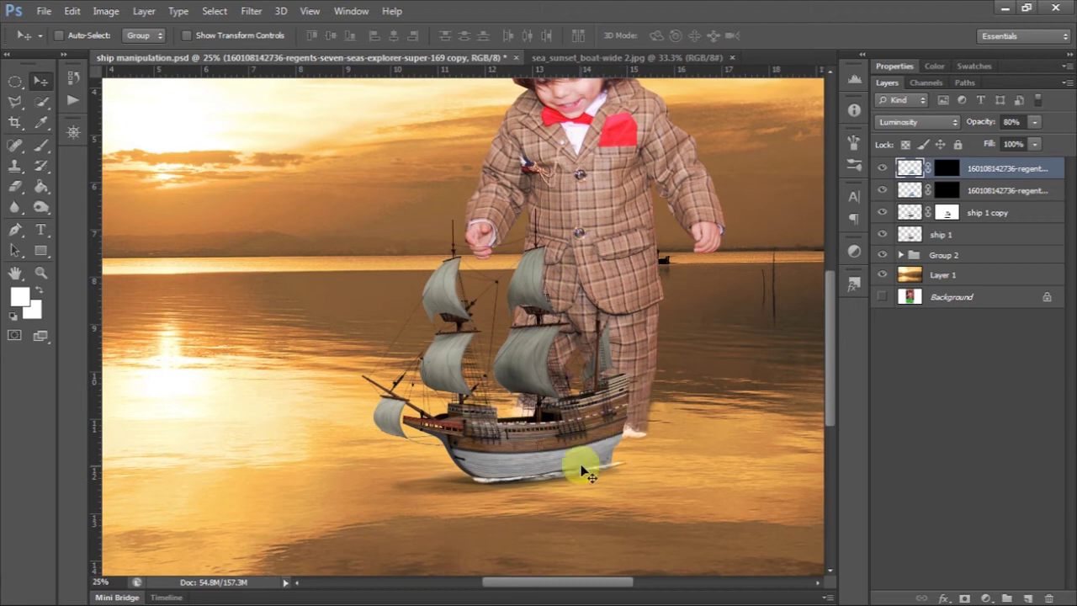
key(ctrl+t)
mouse_move(690, 462)
mouse_down()
mouse_move(712, 513)
mouse_move(644, 464)
mouse_up()
scroll(645, 463, up, 1)
key(Up)
key(Up)
key(Up)
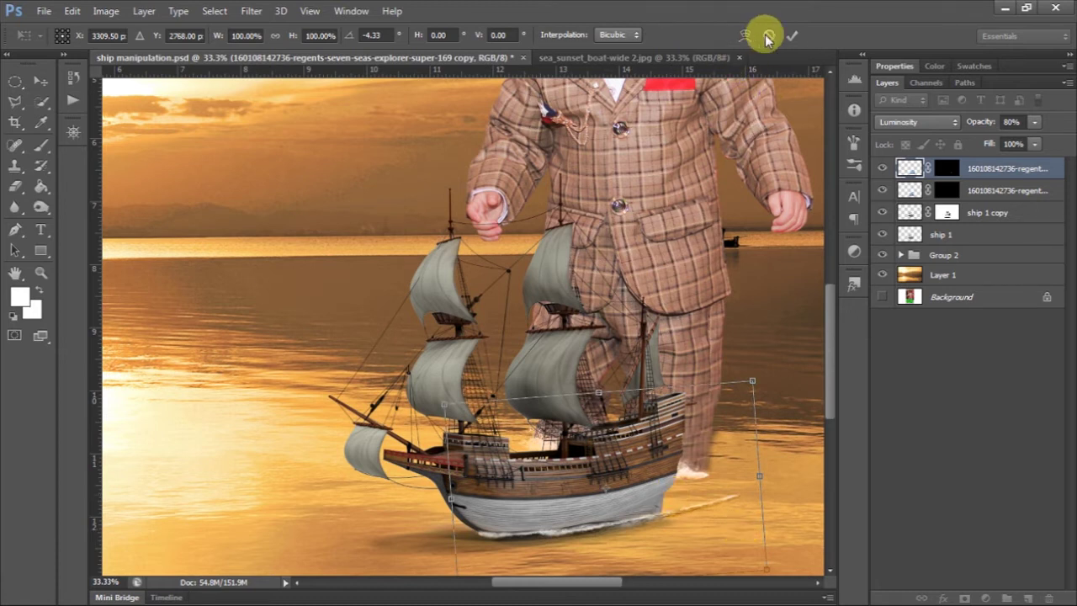
click(791, 35)
click(39, 149)
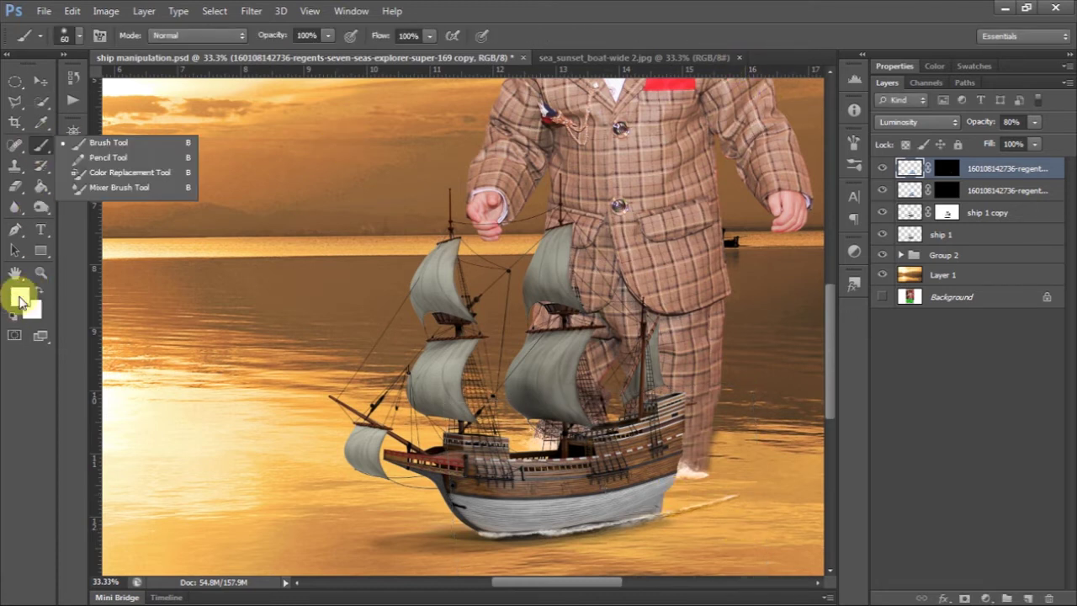
Step: Paint black on the wake copy's mask along the hull bottom, then toggle the copy to compare
key(i)
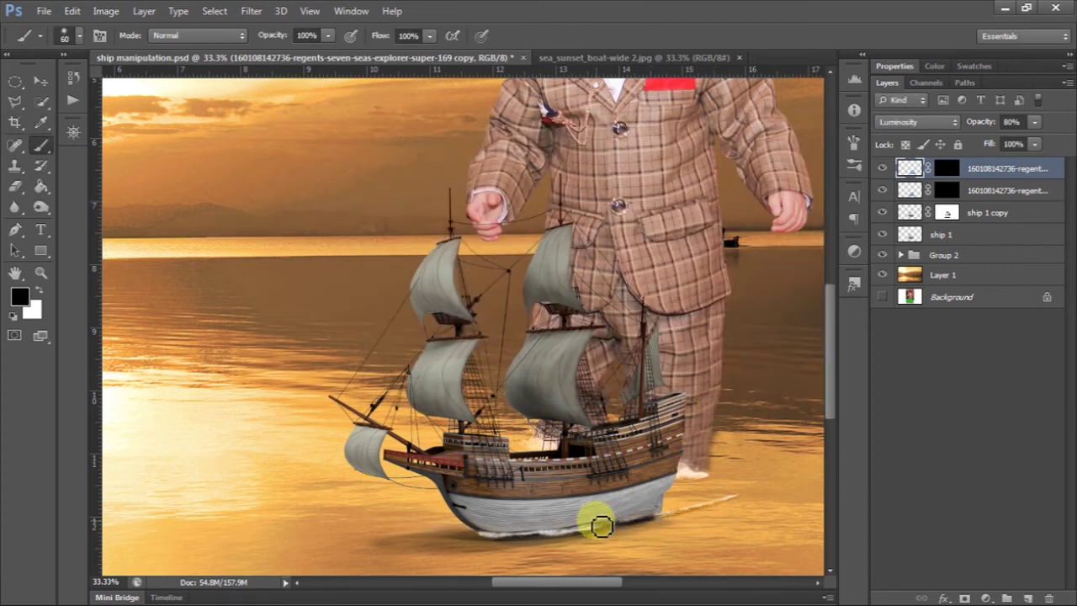
click(948, 171)
mouse_move(659, 524)
mouse_down()
mouse_move(529, 534)
mouse_move(601, 530)
mouse_move(615, 562)
mouse_move(587, 527)
mouse_move(544, 546)
mouse_move(703, 553)
mouse_up()
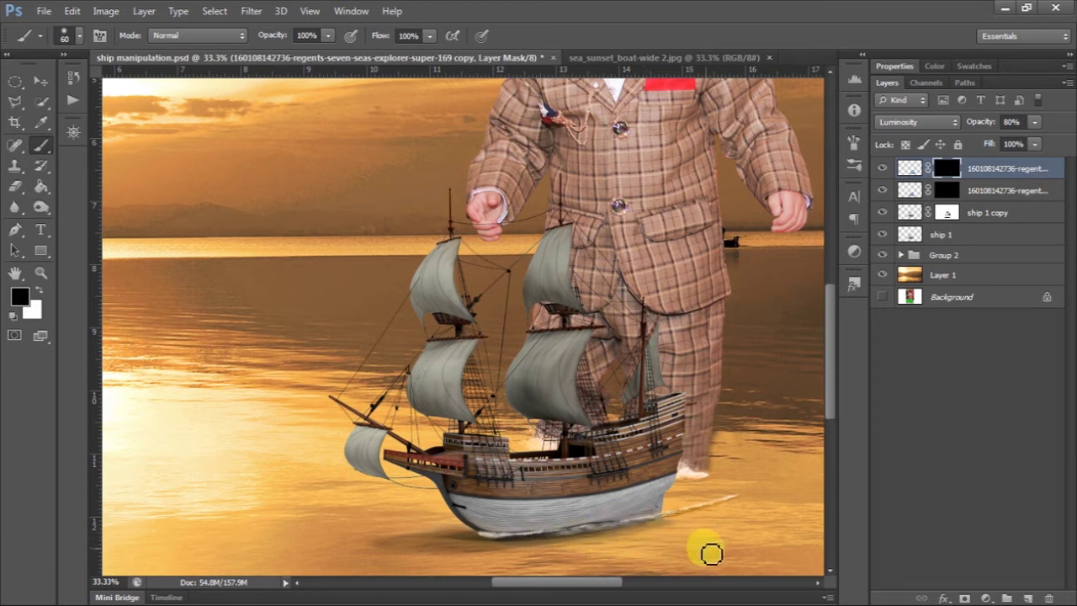
key(ctrl+minus)
key(ctrl+minus)
key(ctrl+minus)
key(ctrl+plus)
click(884, 169)
click(886, 169)
click(886, 169)
click(885, 169)
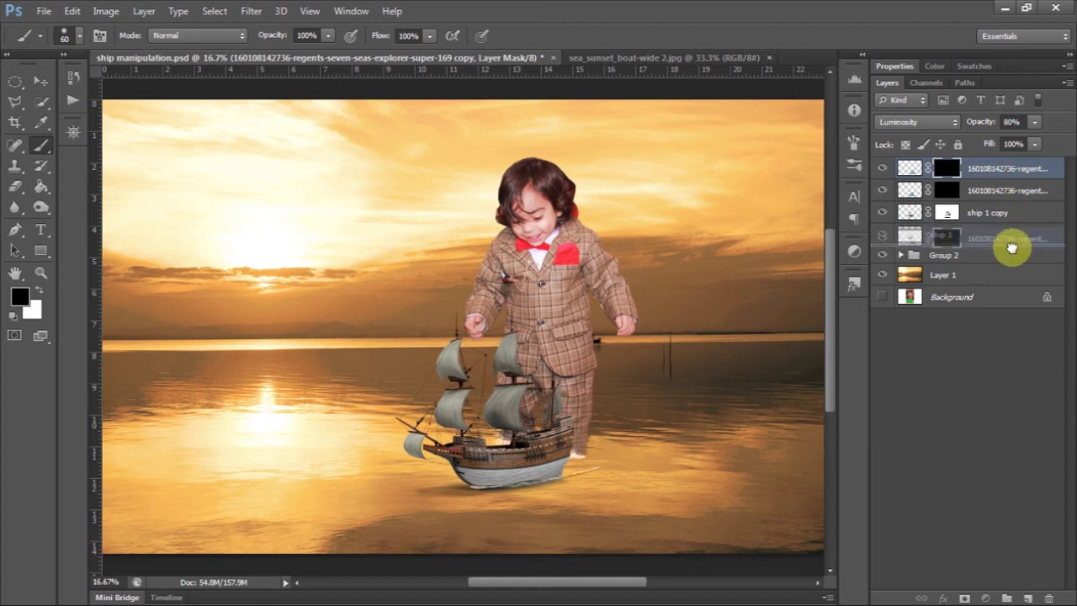
Step: Move one wake layer below ship 1 and keep the other wake copy on top
drag(1011, 179, 1015, 245)
click(1004, 171)
mouse_move(1004, 171)
mouse_down()
mouse_move(995, 224)
mouse_move(1002, 184)
mouse_up()
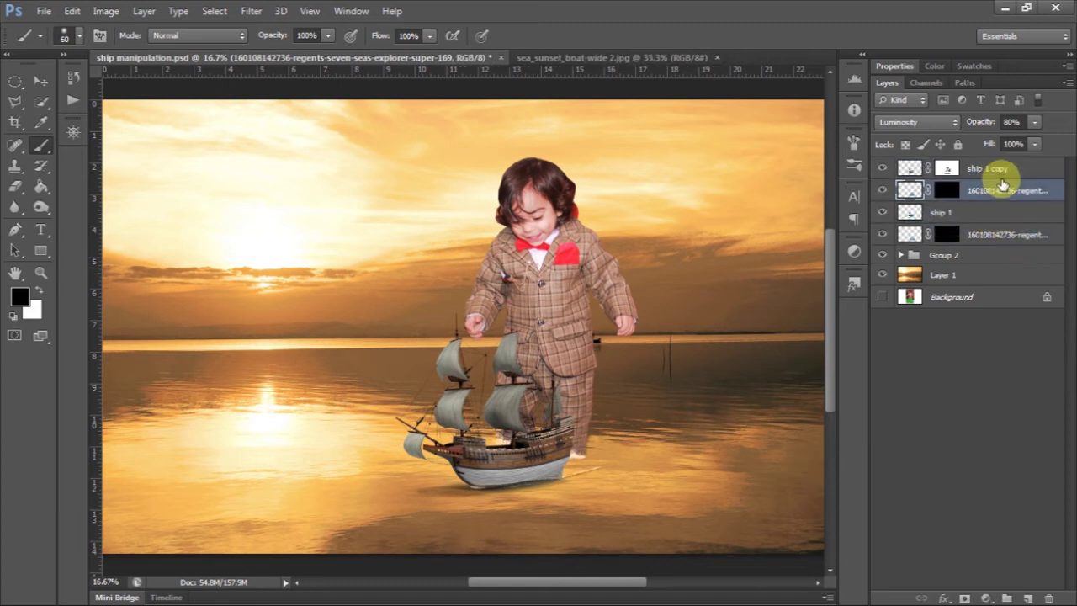
key(ctrl+plus)
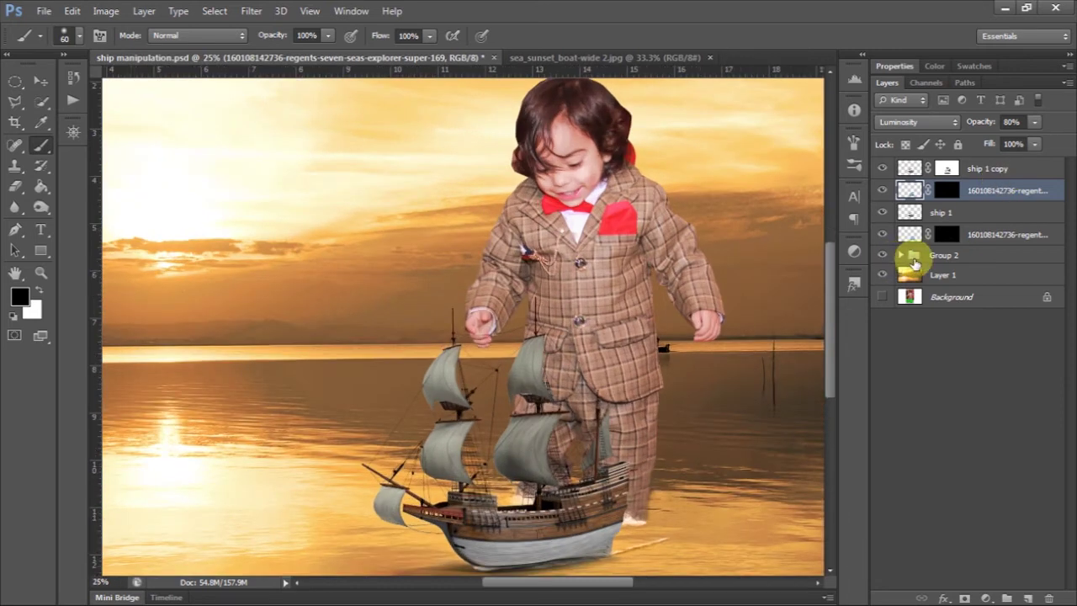
key(ctrl+minus)
drag(997, 187, 994, 165)
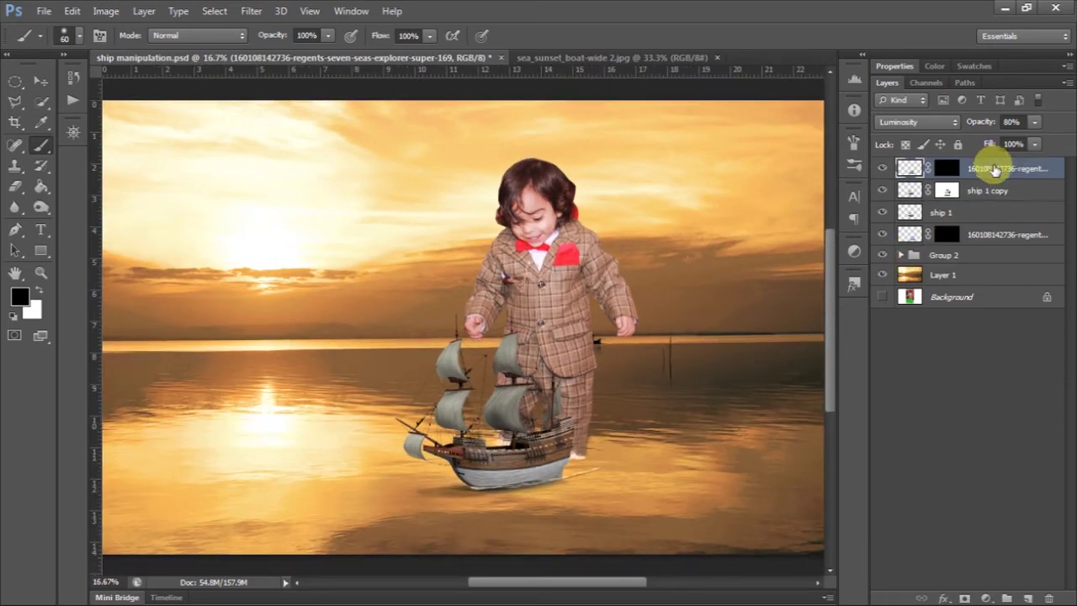
key(ctrl+minus)
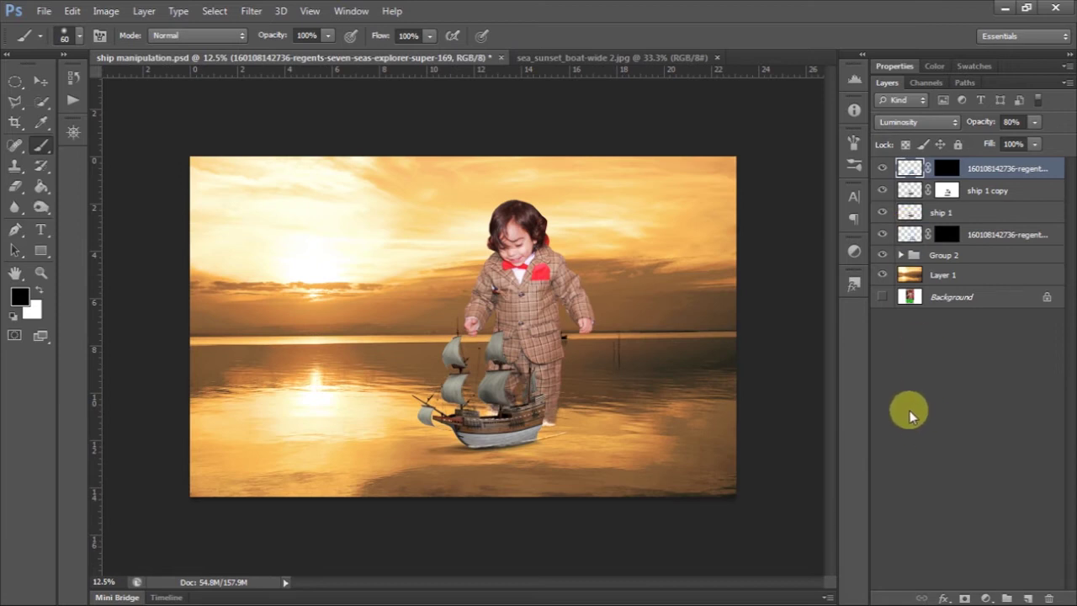
Step: Rename Group 2 to 'baby' and expand it
click(883, 255)
click(884, 254)
double_click(939, 254)
text(baby)
key(Return)
click(903, 254)
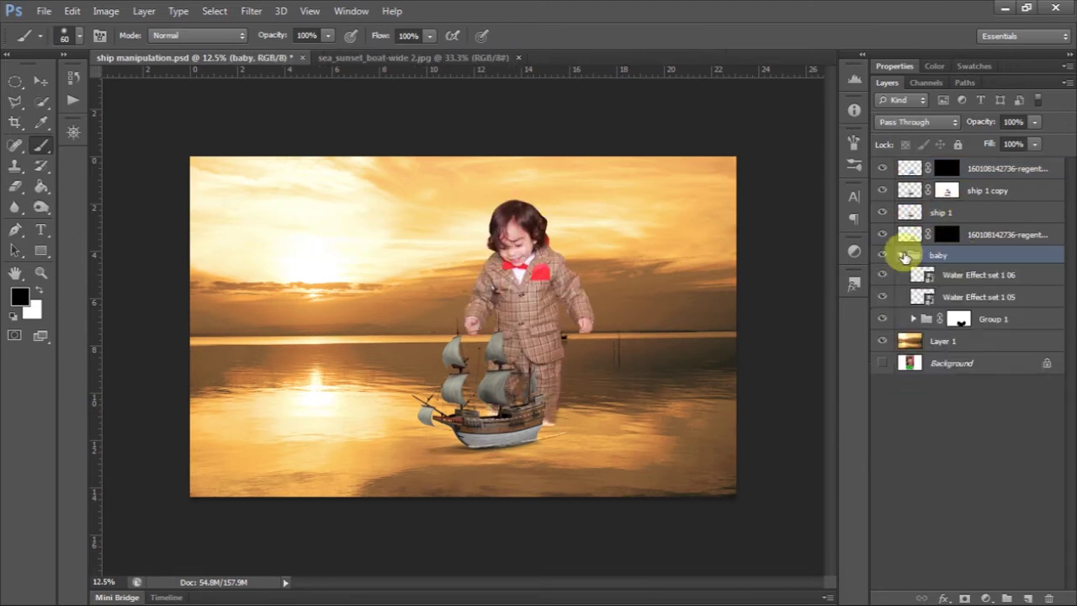
click(998, 280)
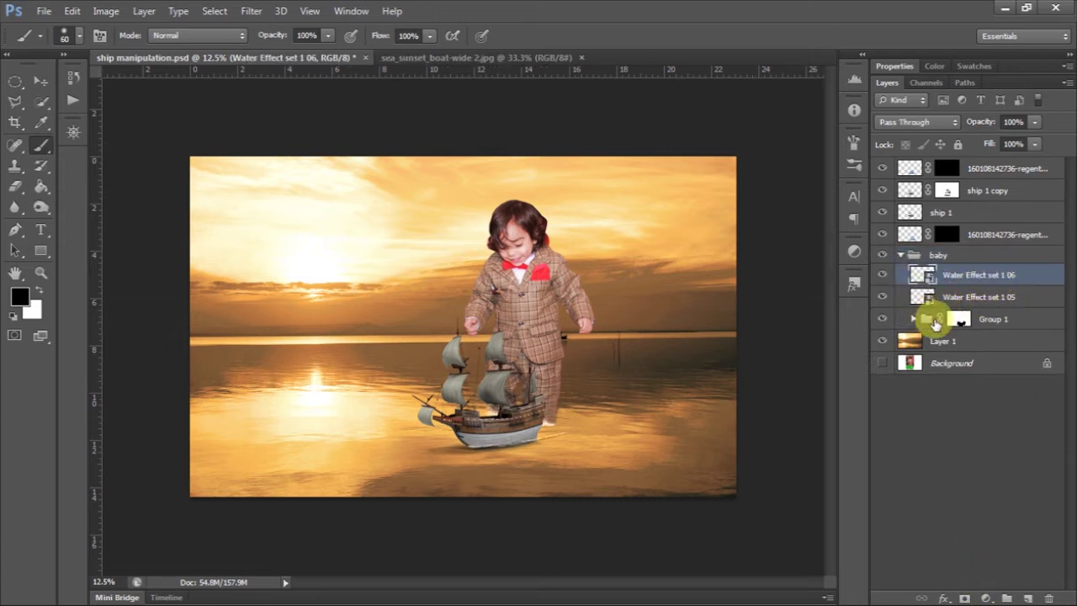
Step: Rename the nested Group 1 to 'baby' and select its mask
click(936, 321)
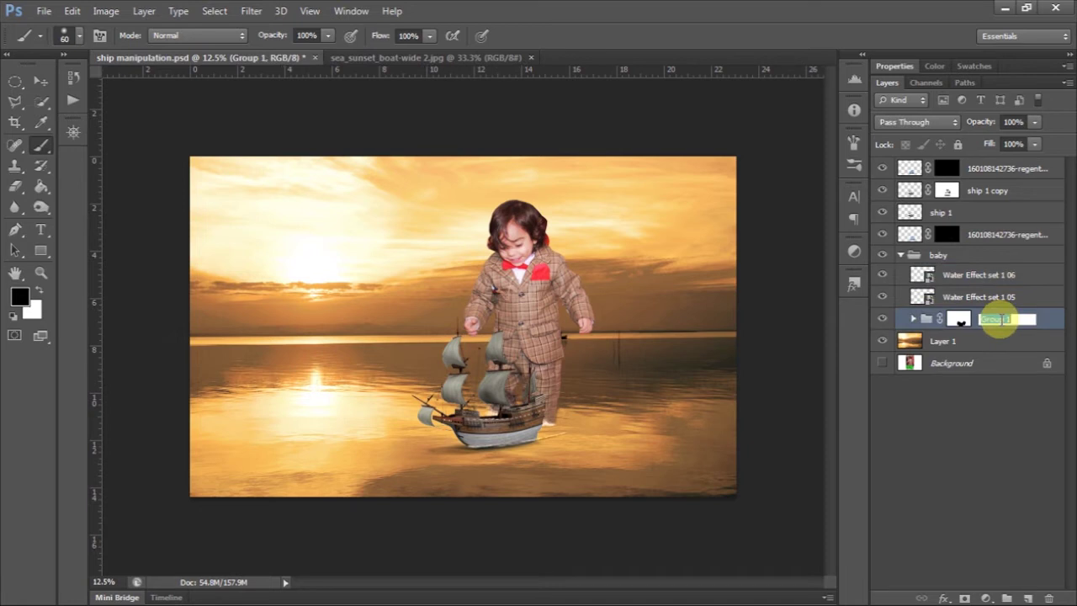
click(1007, 319)
text(baby)
key(Return)
click(913, 318)
click(882, 319)
click(883, 324)
click(960, 319)
Step: Select the Background copy layer and sample the red fringe beside the boy's head
scroll(727, 267, up, 2)
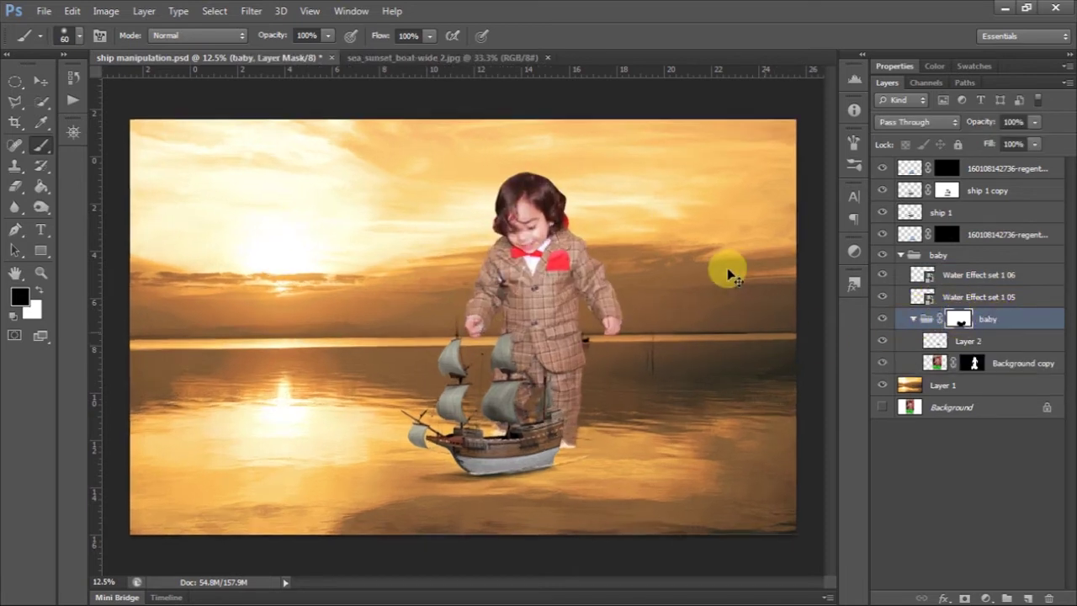
scroll(690, 286, up, 1)
scroll(511, 368, up, 1)
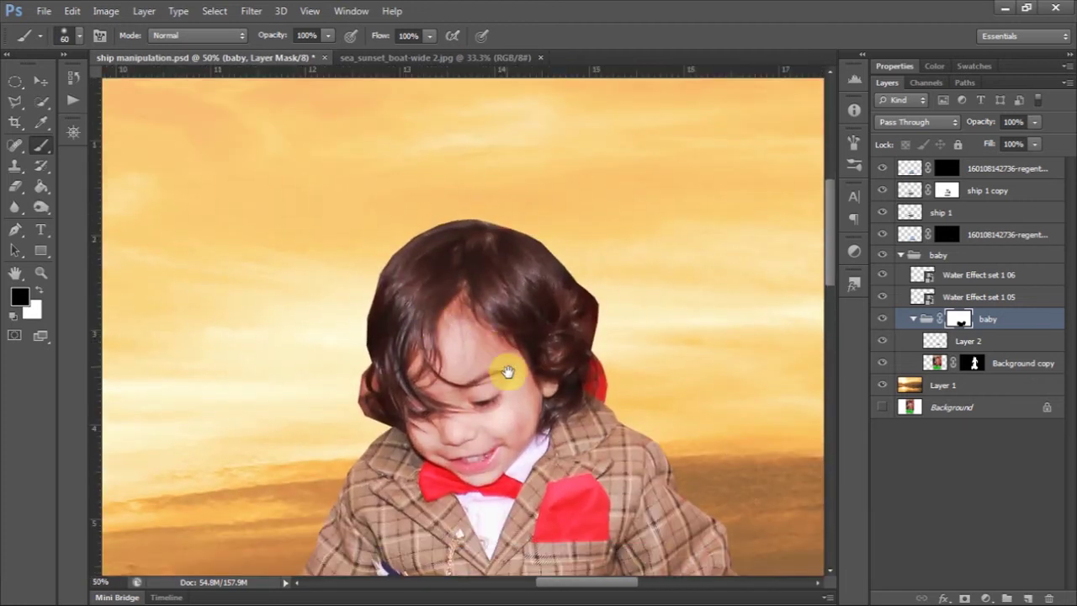
click(226, 15)
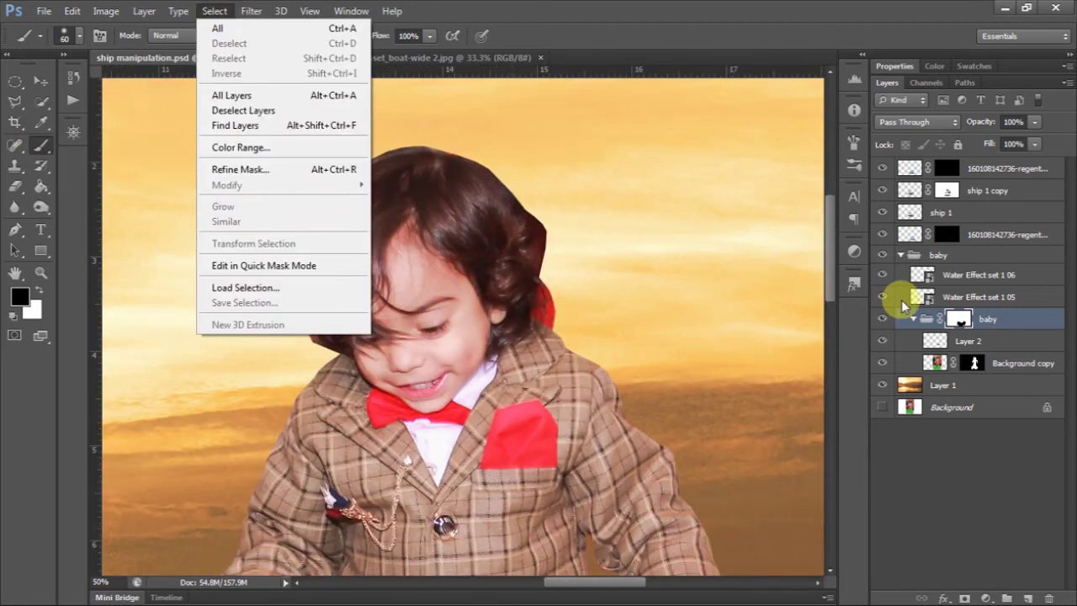
click(936, 362)
click(229, 15)
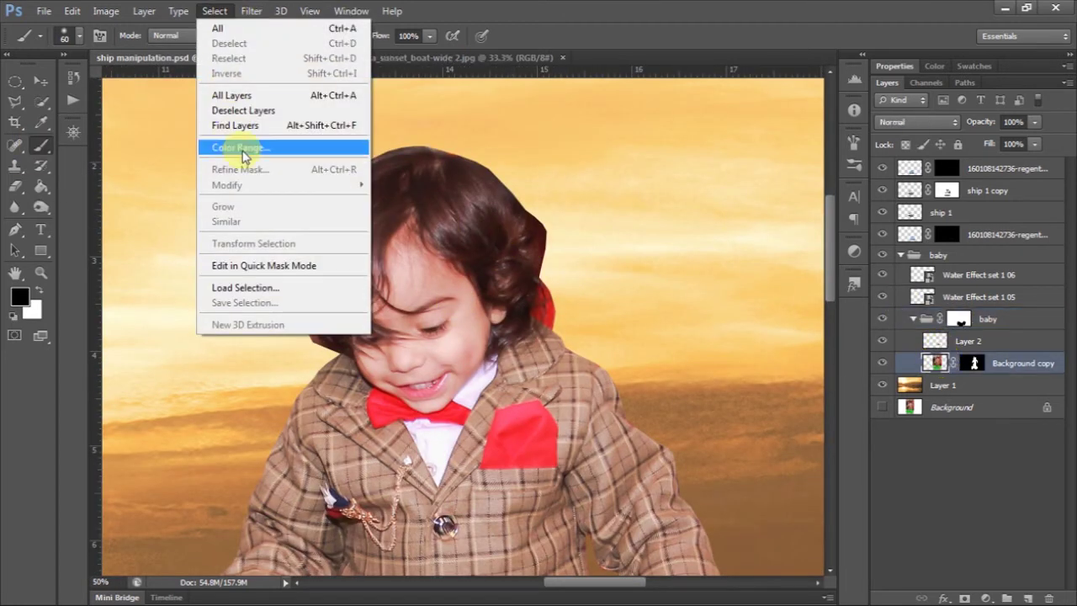
alt+click(543, 304)
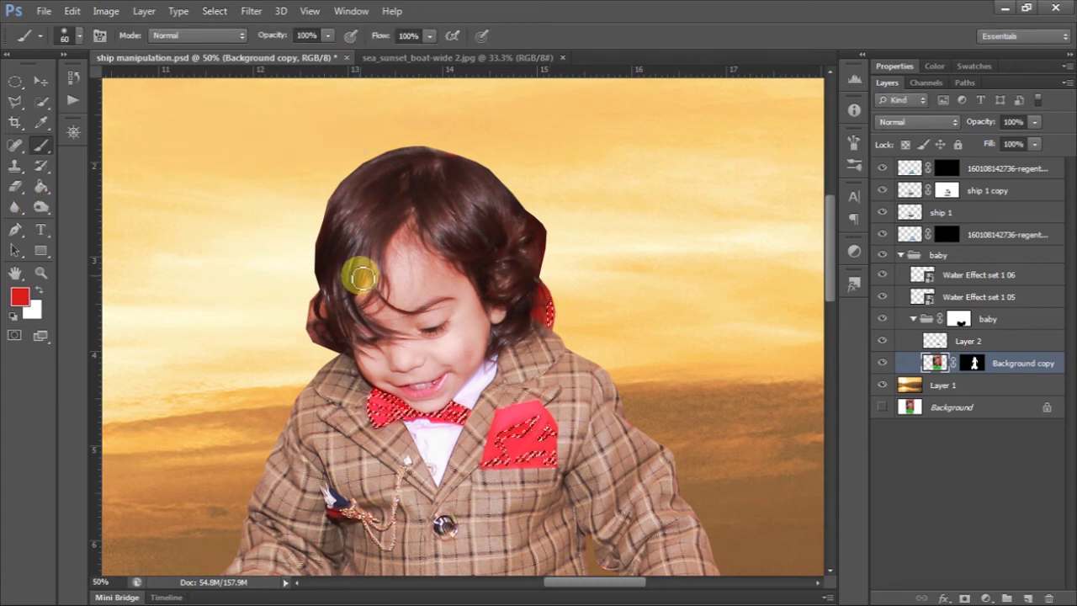
Step: Zoom in on the boy's head and target the Background copy layer's mask
right_click(46, 150)
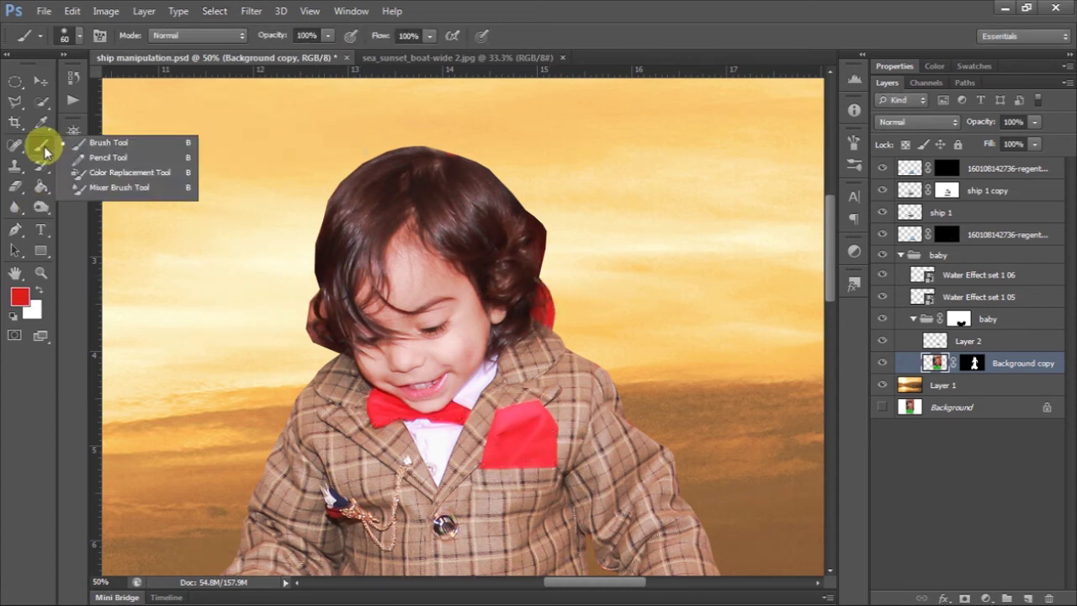
key(ctrl+plus)
key(ctrl+plus)
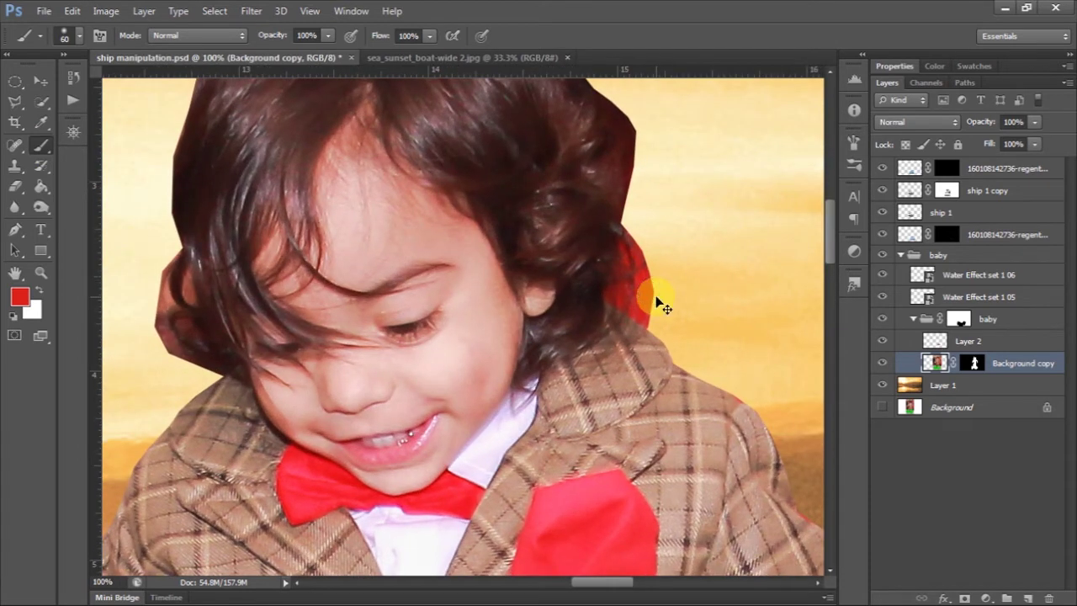
click(968, 365)
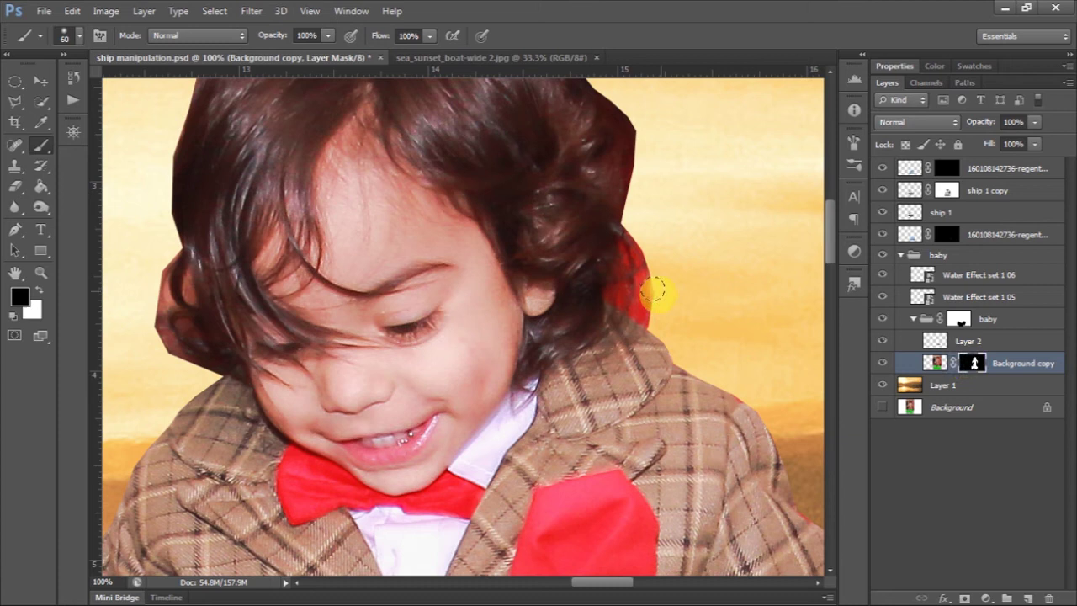
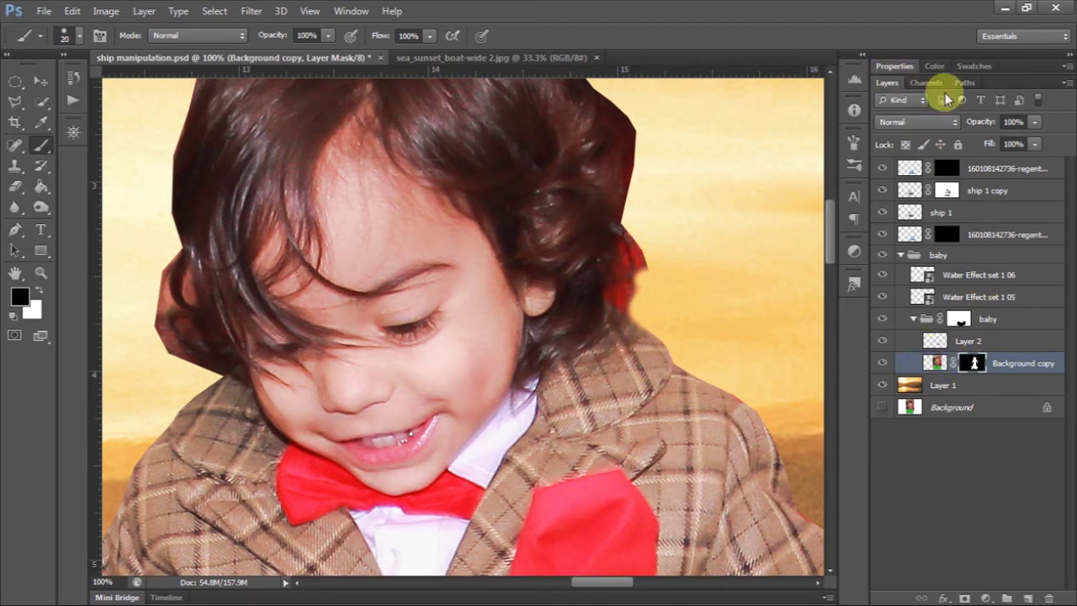
Step: In Mask Edge, brush the Refine Radius tool along the boy's right and left hair edges and apply
click(894, 65)
click(1022, 253)
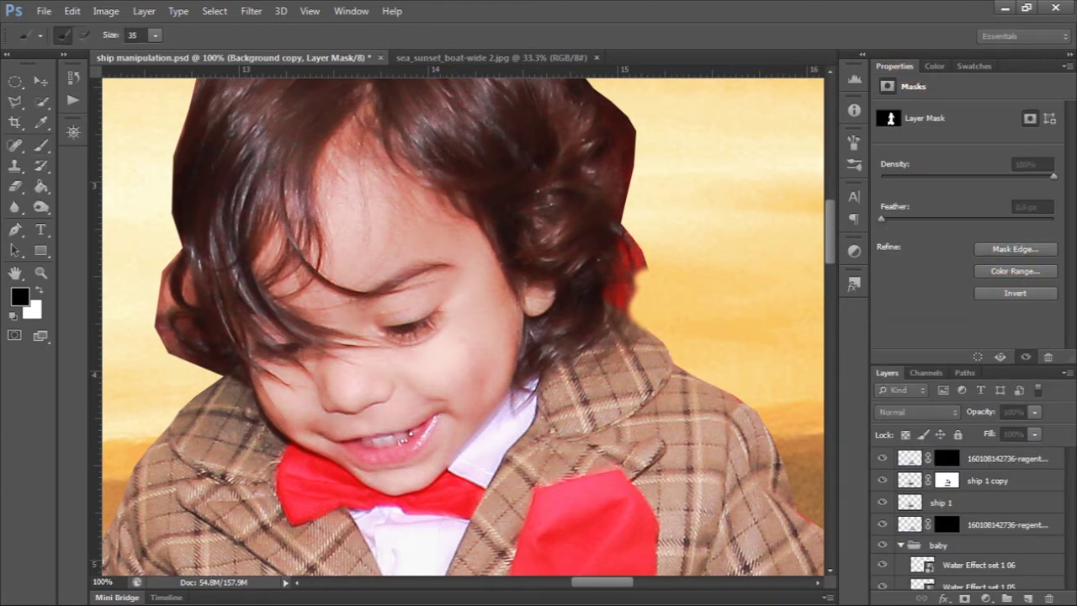
click(235, 229)
click(625, 247)
drag(622, 244, 655, 323)
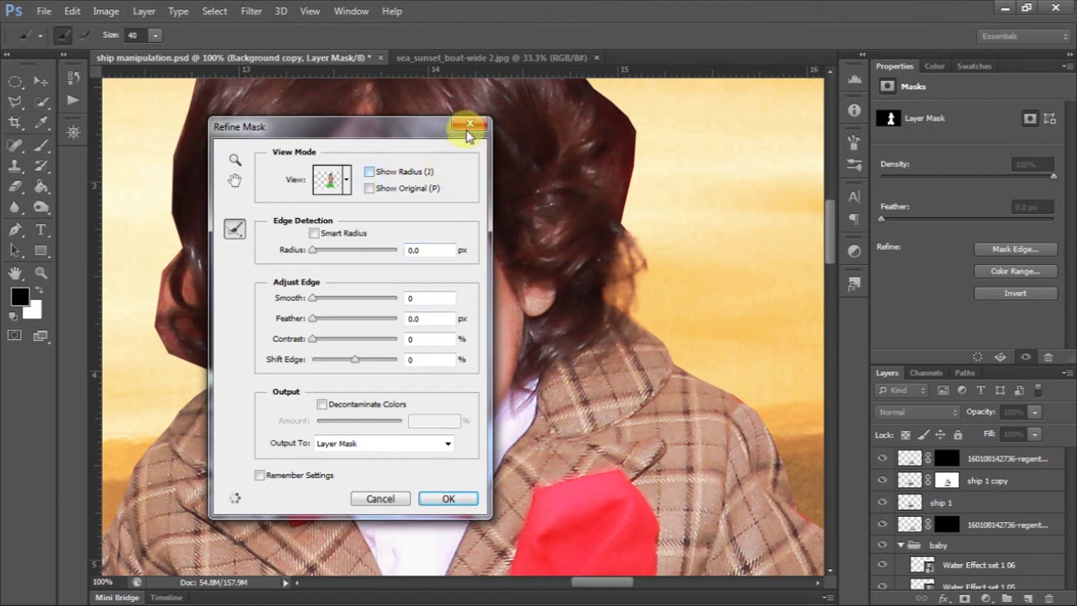
drag(468, 133, 954, 114)
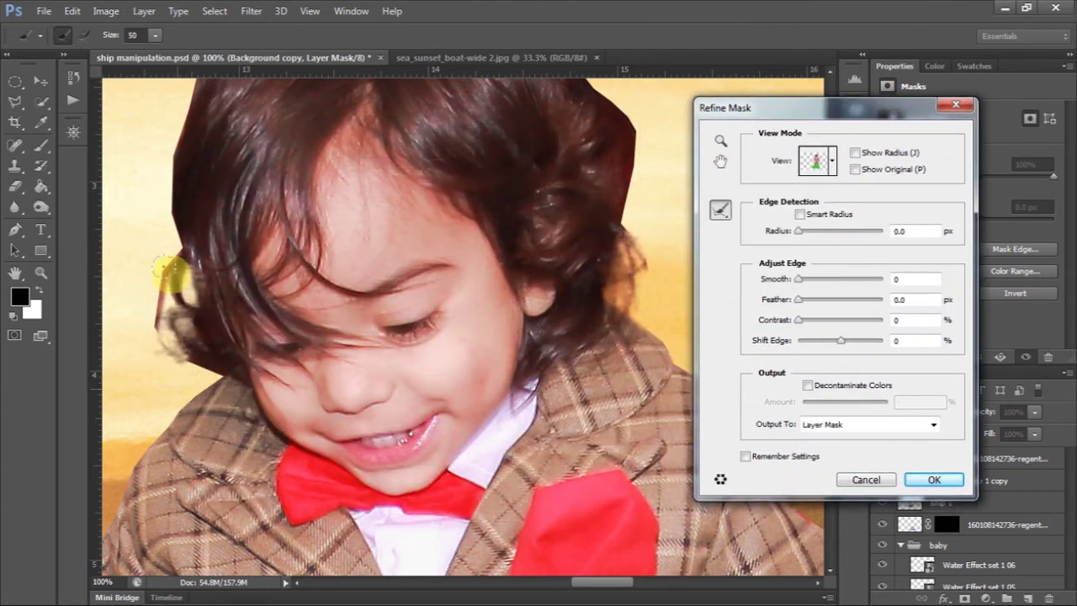
drag(168, 248, 140, 321)
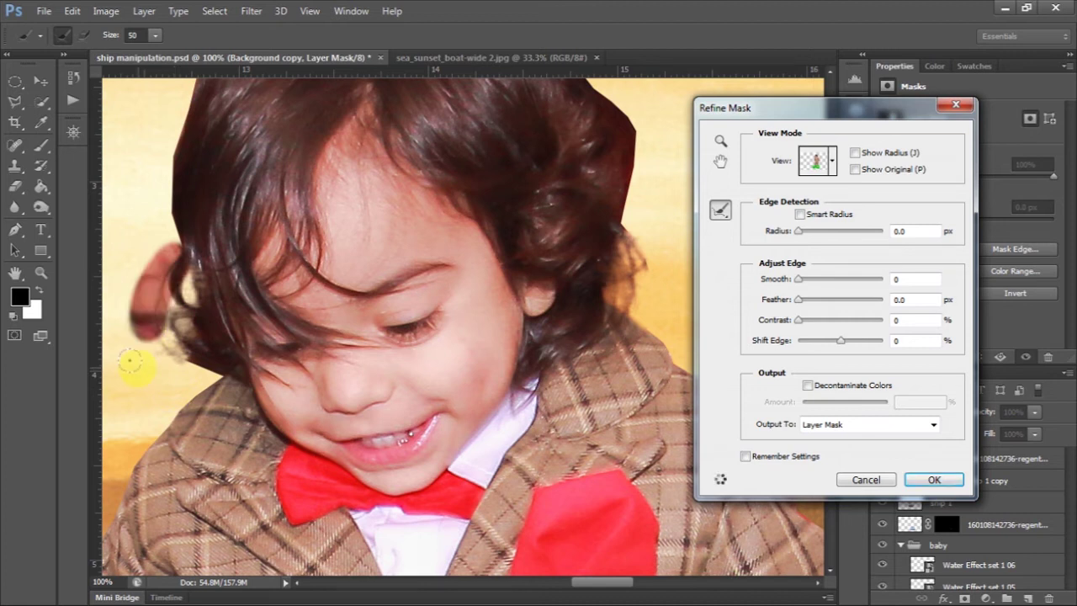
drag(153, 338, 142, 370)
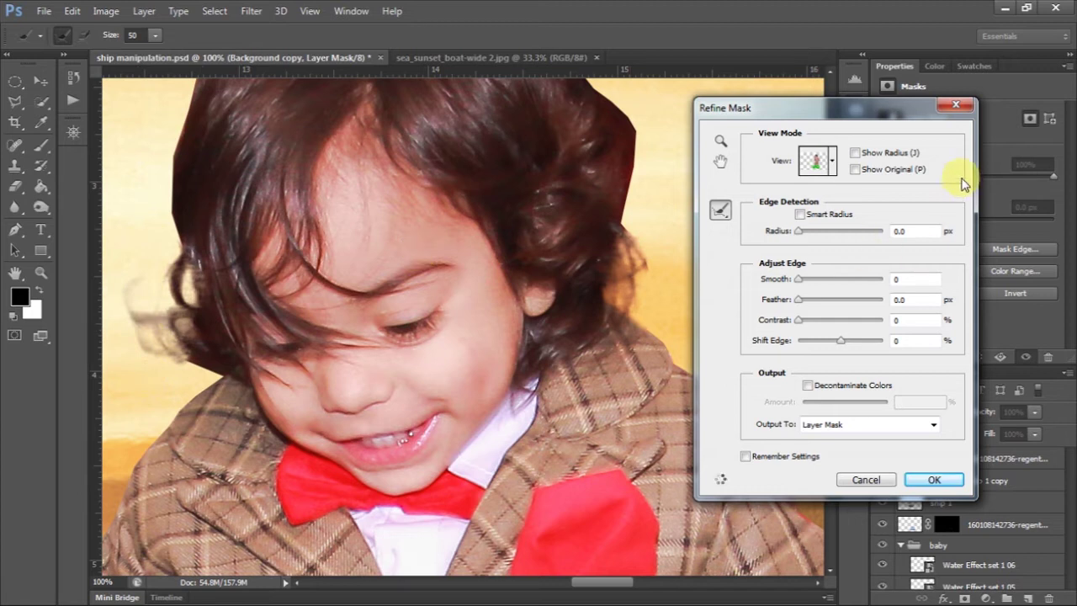
click(932, 481)
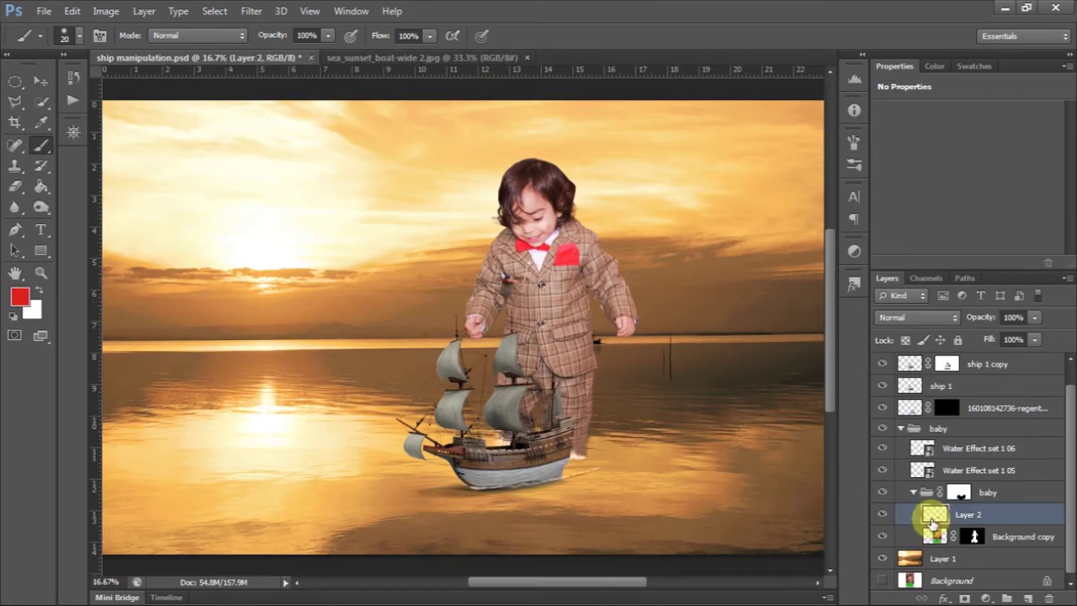
Step: On the Background copy mask, set the Mask Edge detection radius to 3.3 px
click(934, 537)
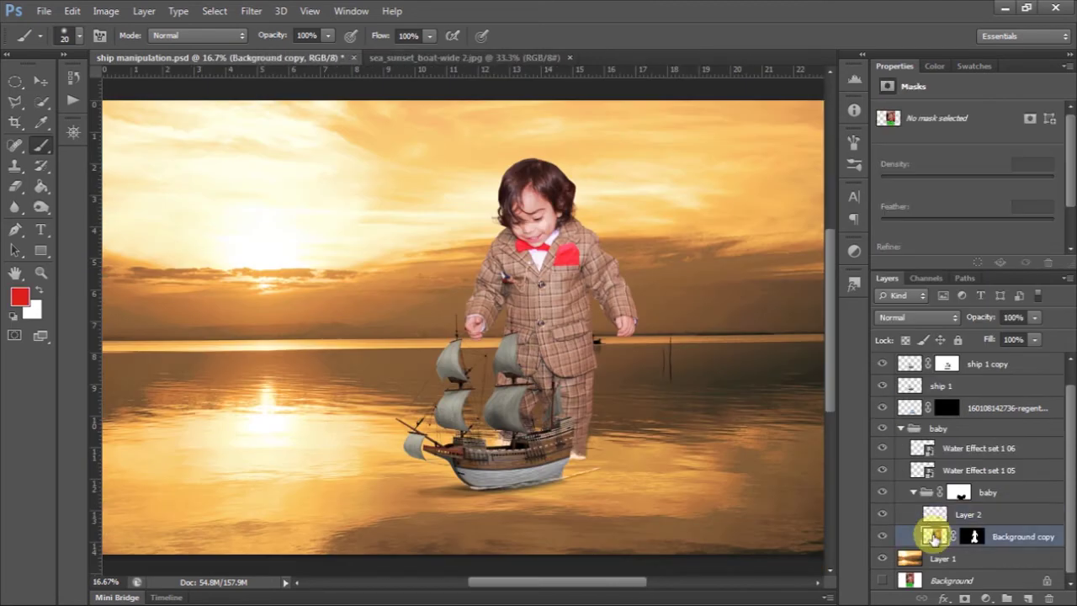
click(974, 536)
scroll(1051, 248, down, 2)
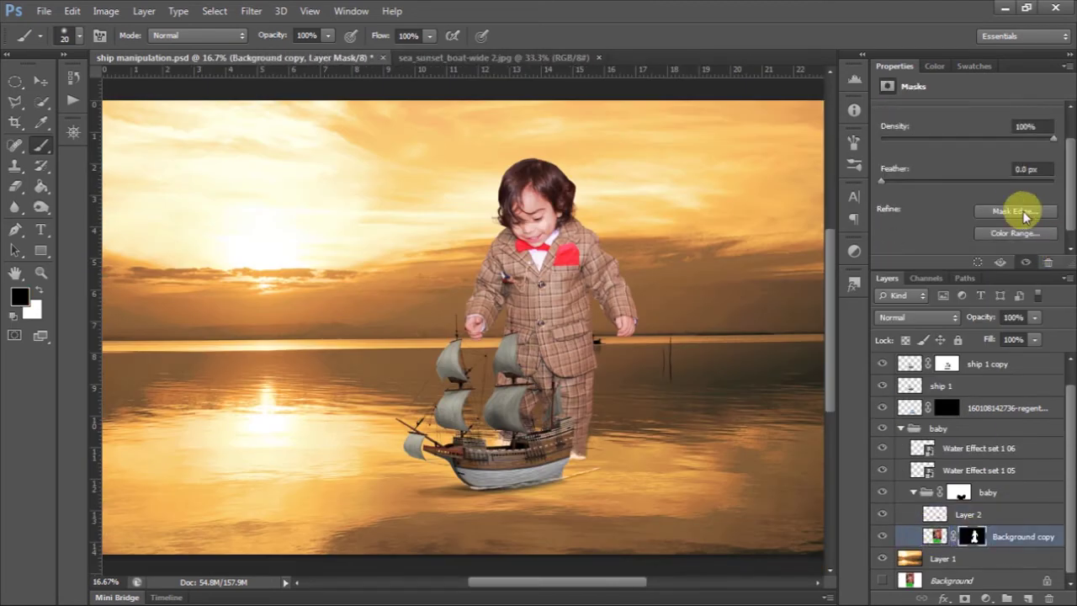
click(1017, 211)
click(855, 152)
drag(800, 230, 806, 234)
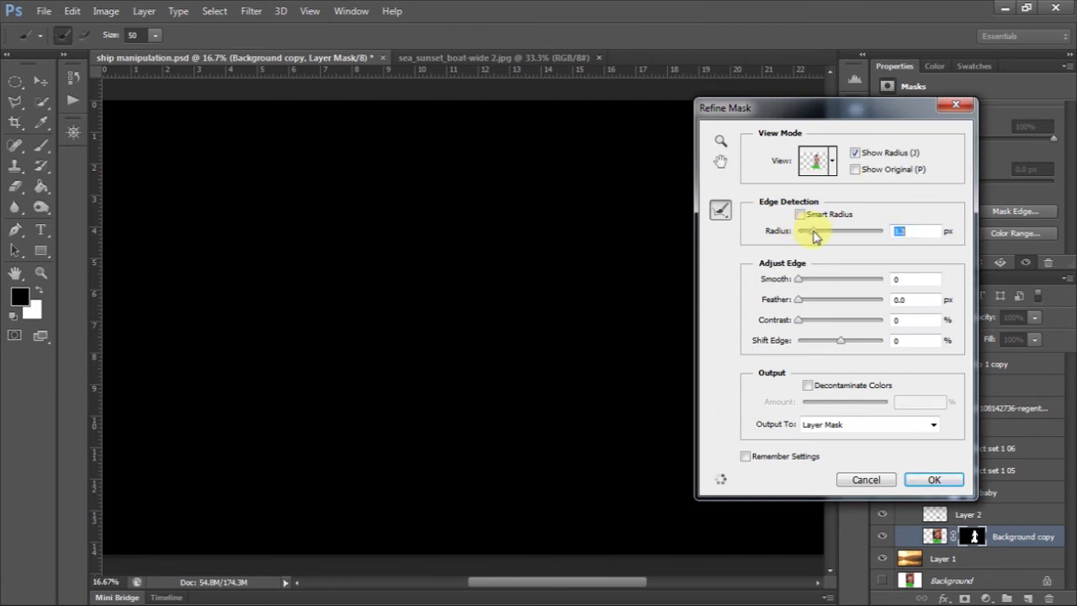
key(ctrl+plus)
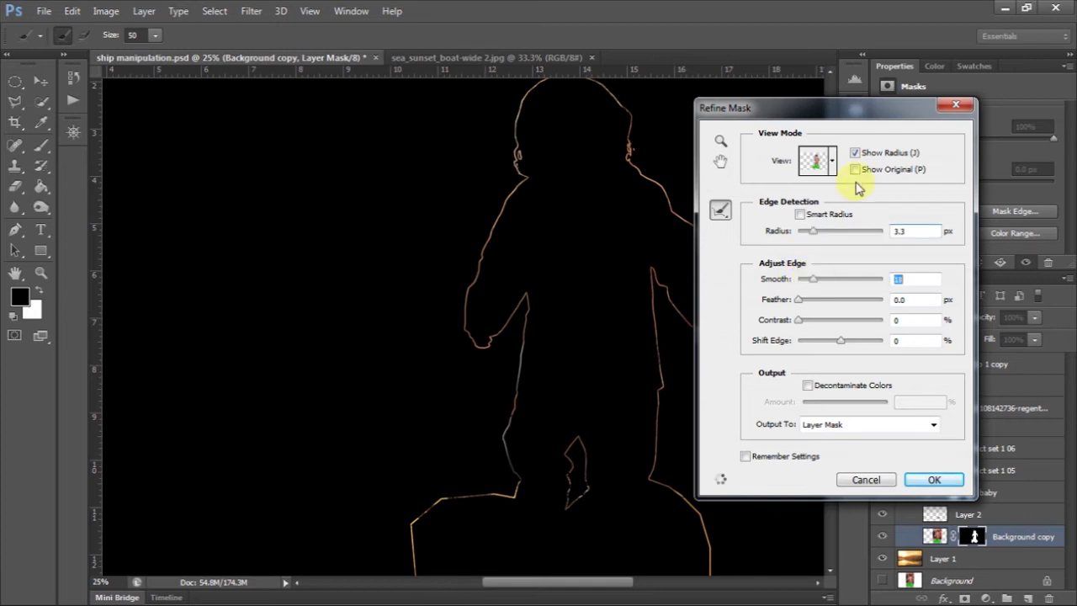
click(855, 152)
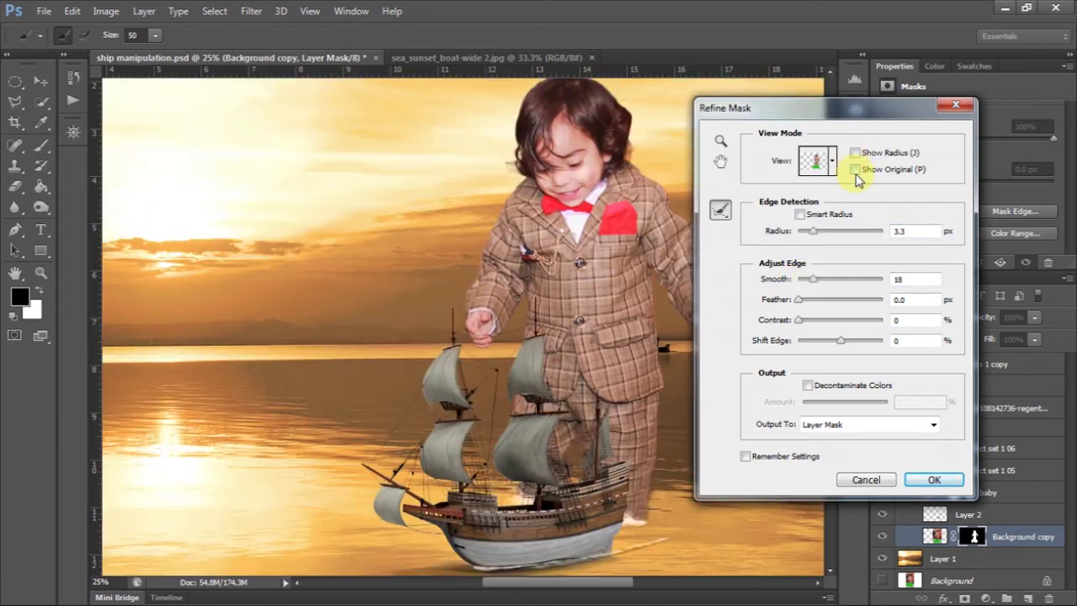
Step: Refine the boy's outline with Smooth 18 and Feather 0.2 px, then apply the refinement
drag(570, 204, 578, 219)
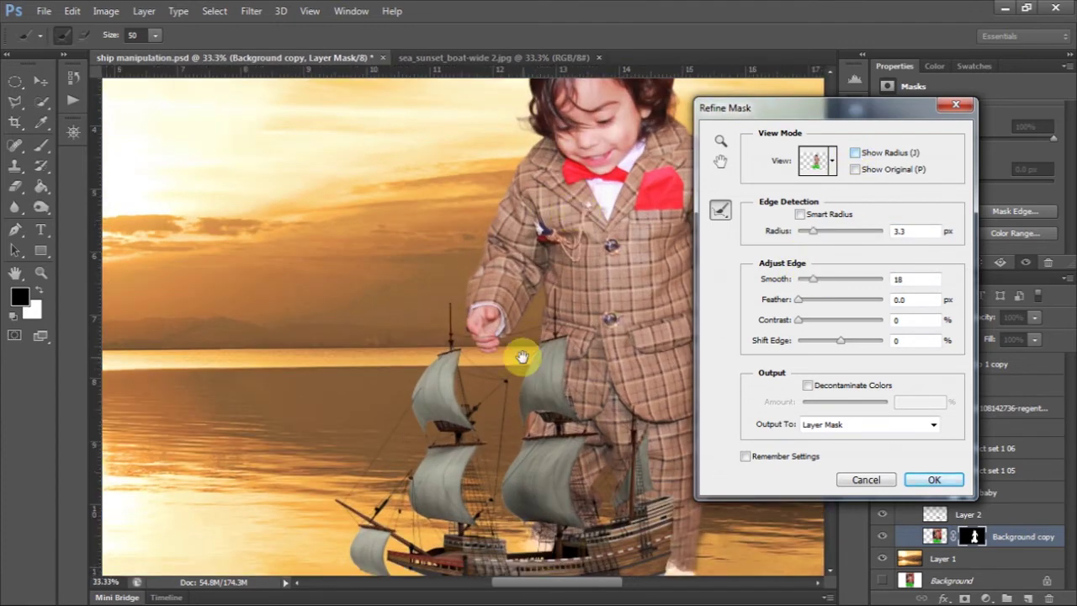
key(ctrl+plus)
key(j)
mouse_move(882, 110)
mouse_down()
mouse_move(1017, 100)
mouse_move(336, 138)
mouse_up()
drag(830, 305, 836, 263)
click(309, 174)
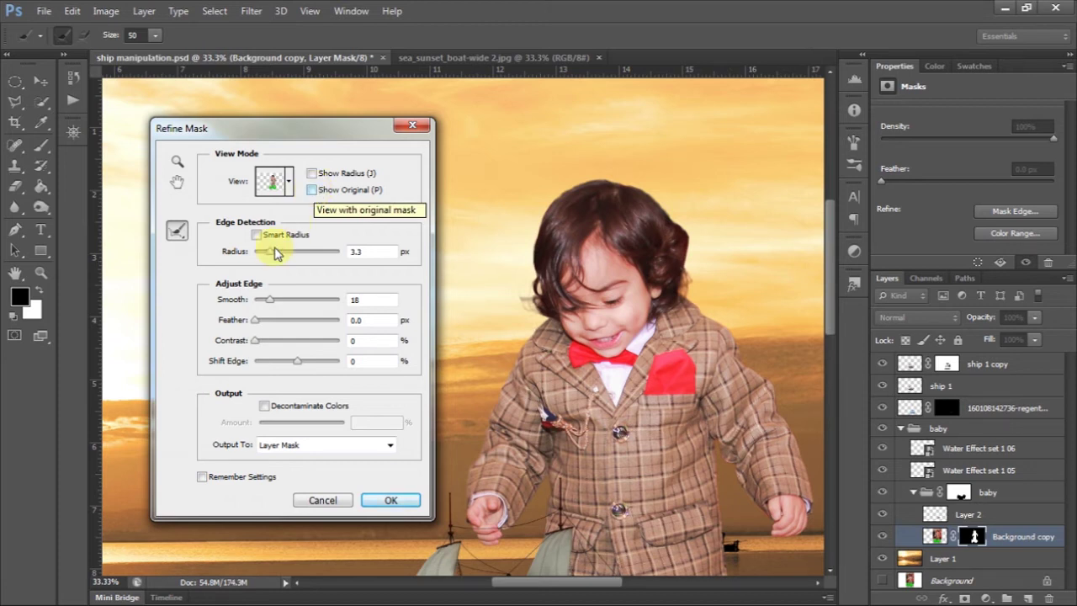
click(313, 192)
click(389, 500)
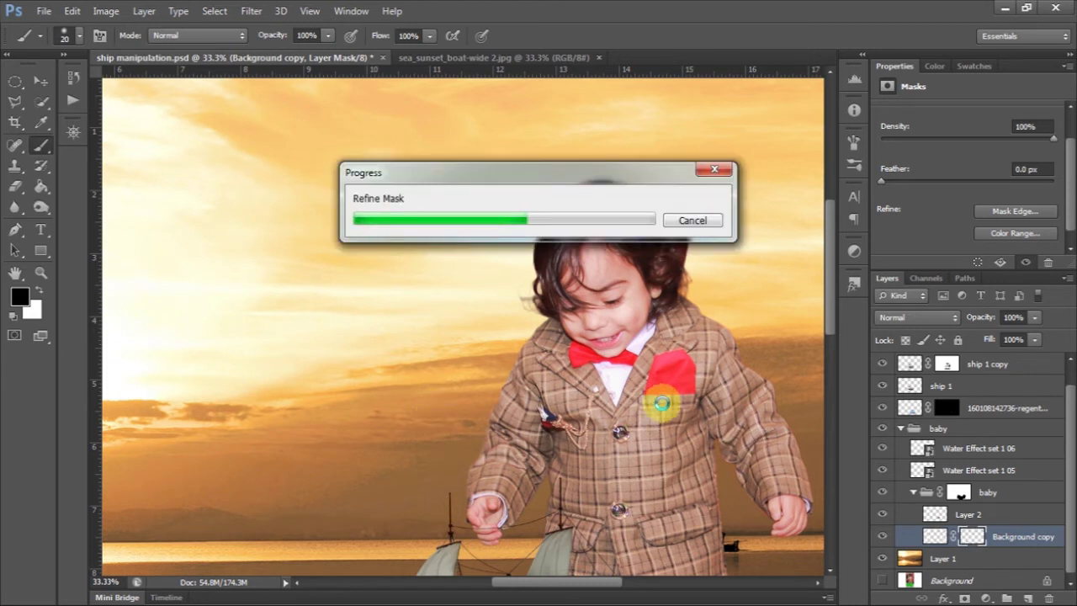
key(ctrl+minus)
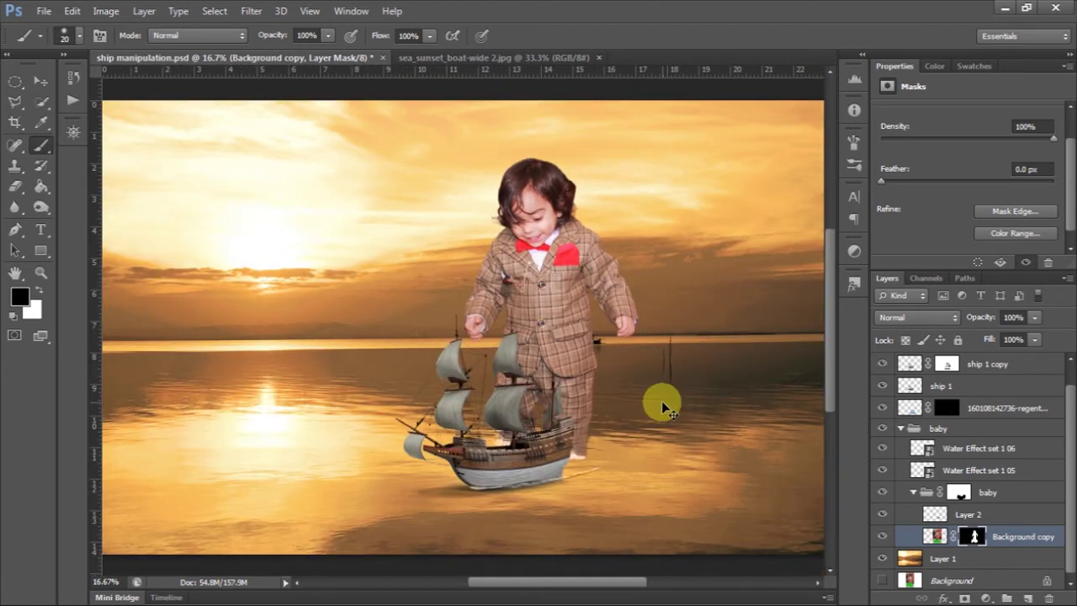
key(ctrl+minus)
Step: Add a black-to-white Gradient Map and move it into the baby group above Layer 2
click(976, 446)
click(987, 598)
click(970, 576)
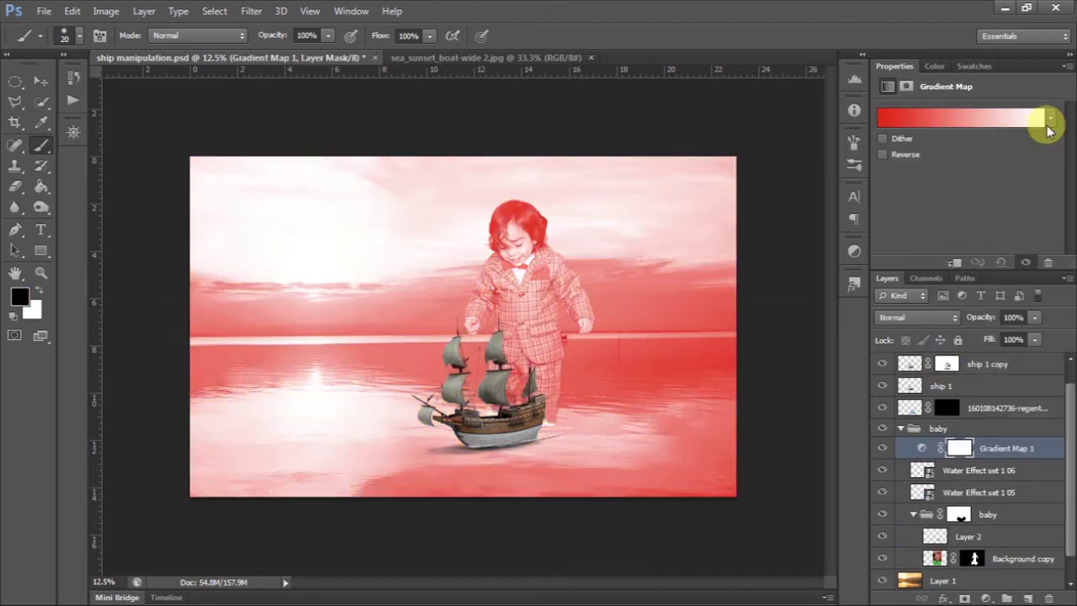
click(1050, 118)
click(957, 144)
click(926, 452)
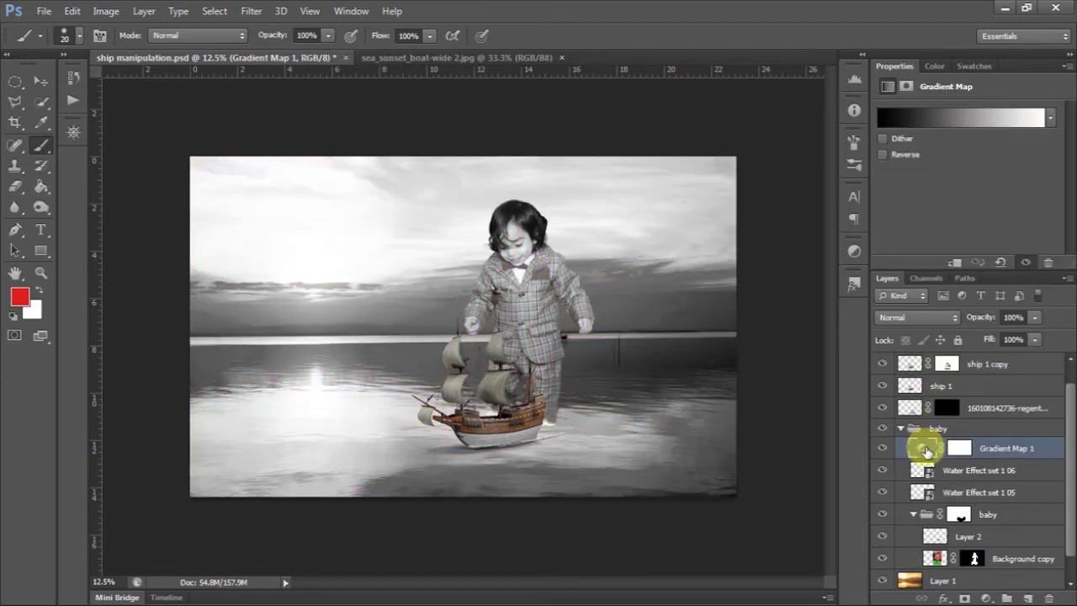
mouse_move(1010, 452)
mouse_down()
mouse_move(1005, 497)
mouse_move(1021, 522)
mouse_up()
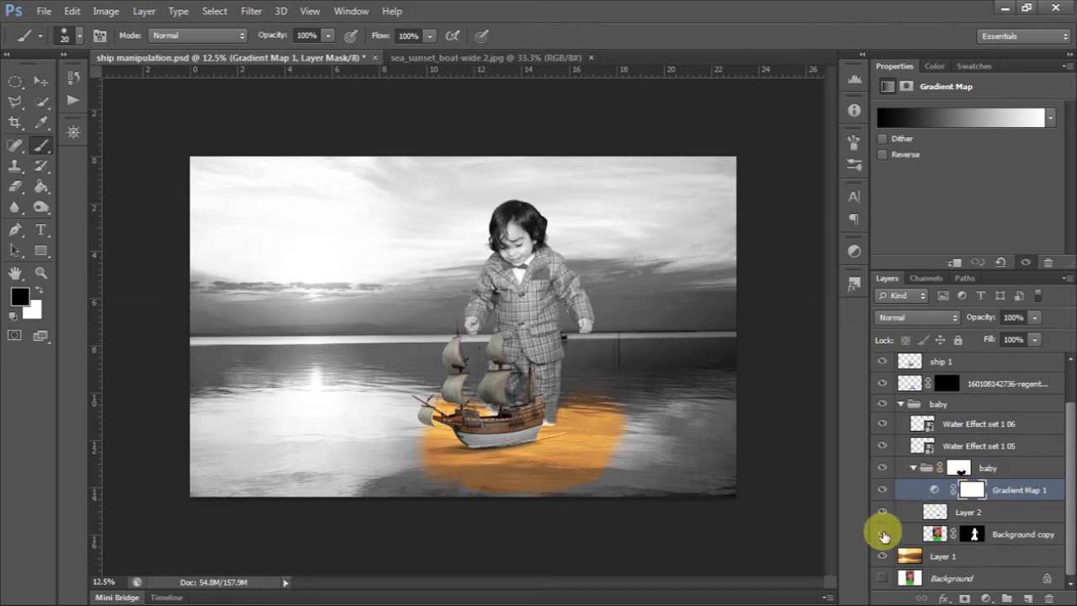
drag(996, 497, 1013, 490)
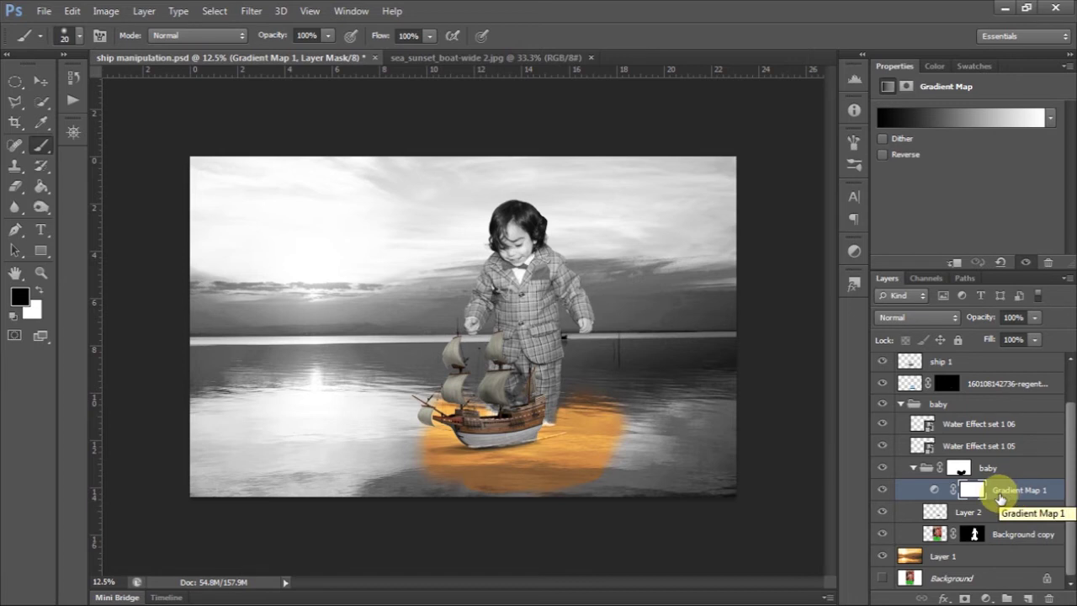
Step: Clip Layer 2 and Gradient Map 1 to the boy, blended as Multiply at 27% opacity
alt+click(960, 515)
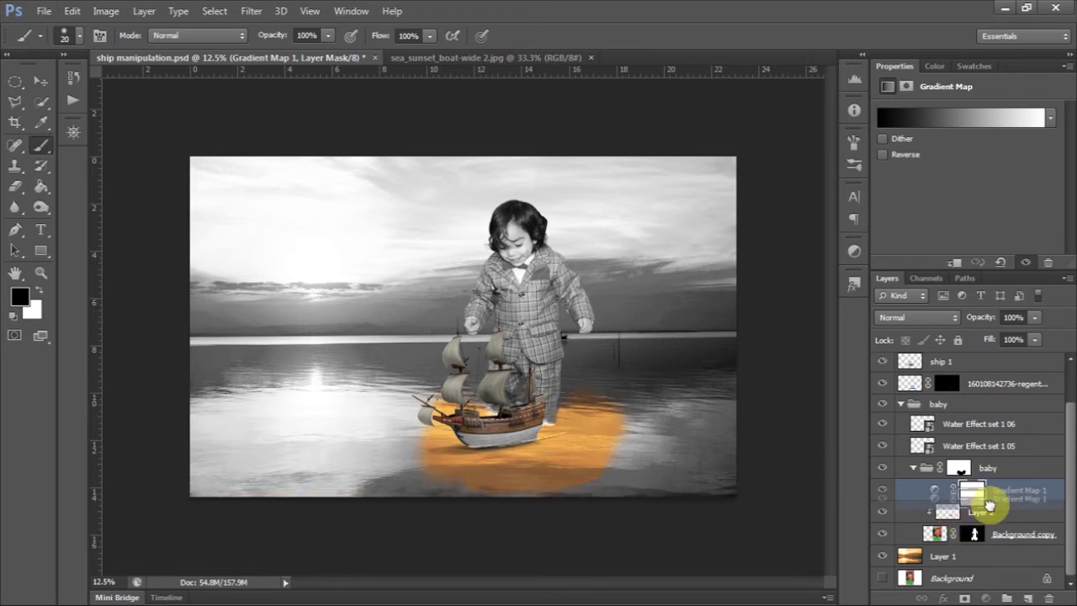
alt+click(994, 503)
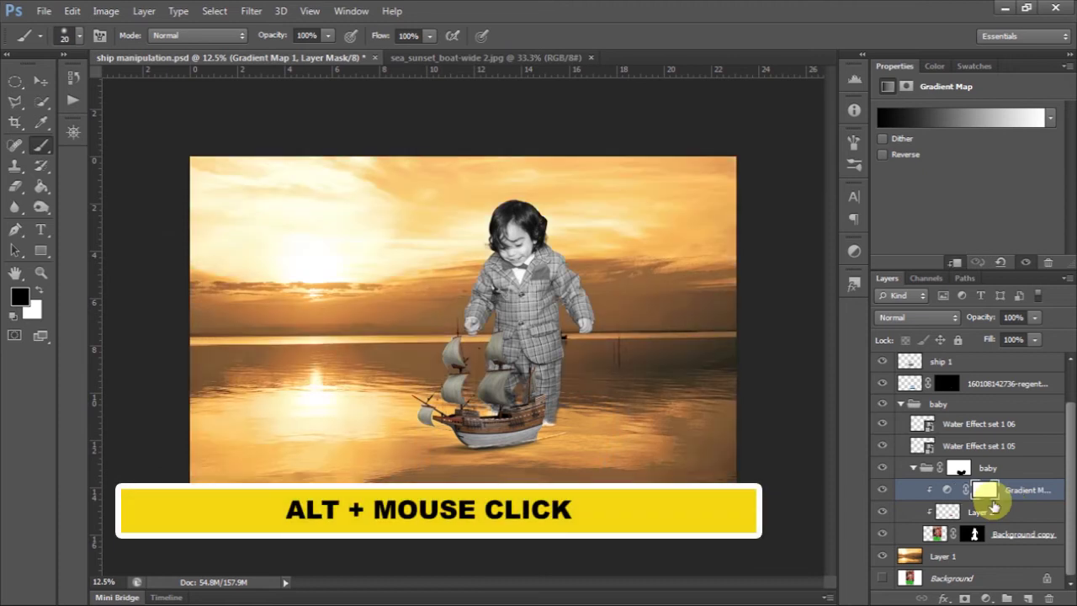
click(946, 489)
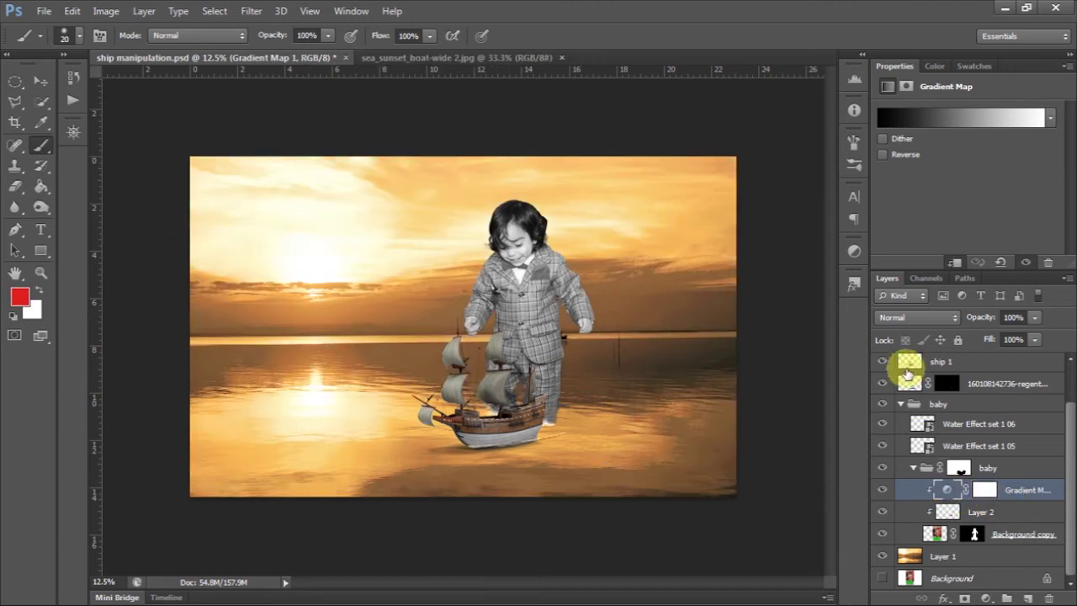
click(917, 319)
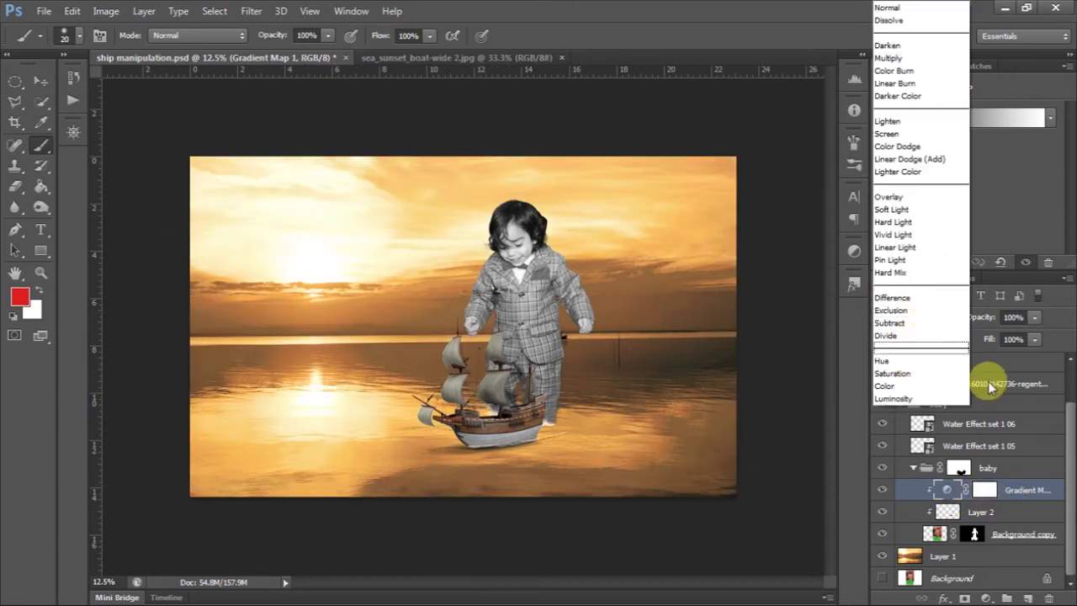
click(909, 362)
click(918, 317)
click(913, 61)
click(1034, 317)
drag(1035, 322, 976, 333)
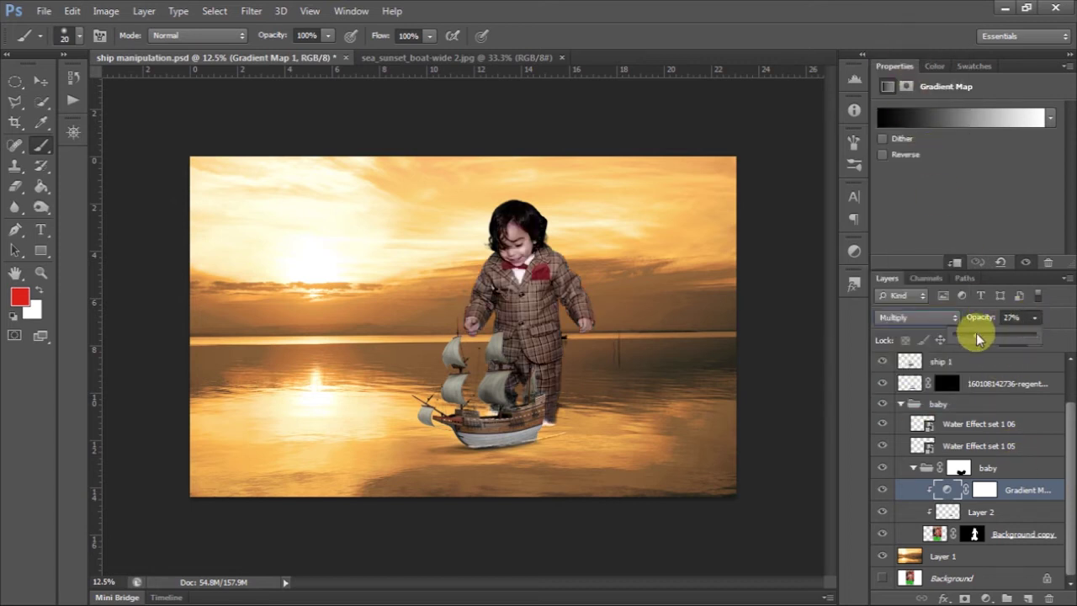
Step: Compare the gradient map on and off, target its mask, and set brush opacity to 32%
click(883, 490)
click(883, 490)
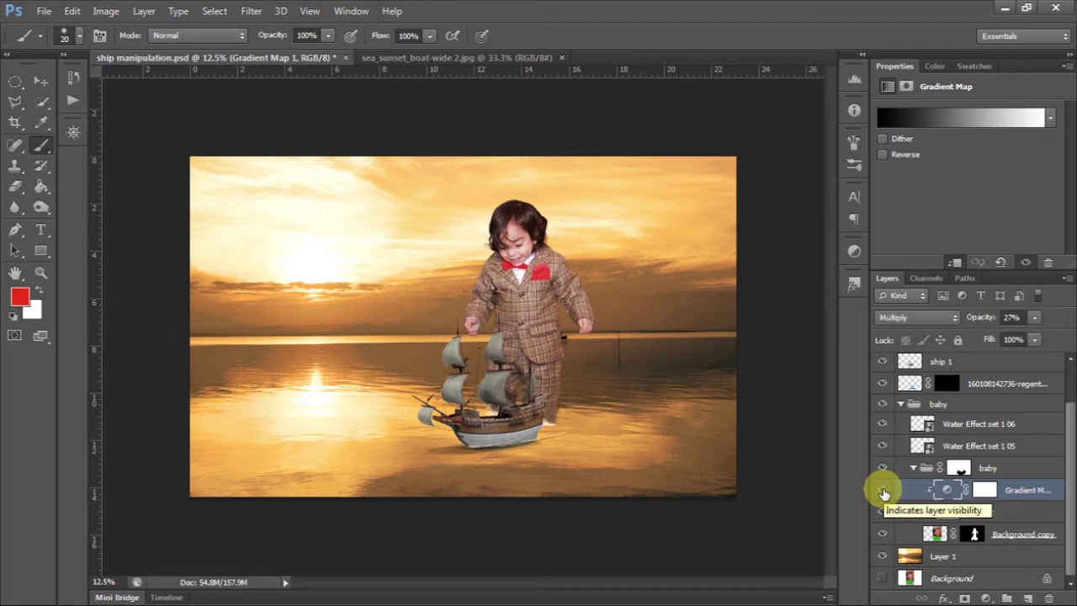
click(883, 490)
click(882, 490)
click(982, 495)
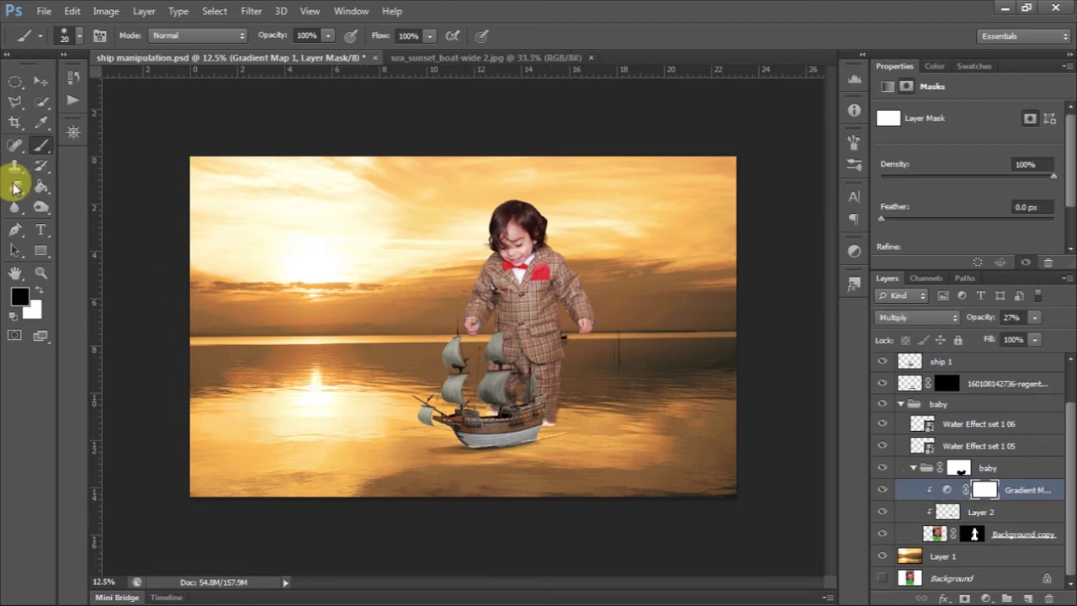
drag(330, 42, 277, 53)
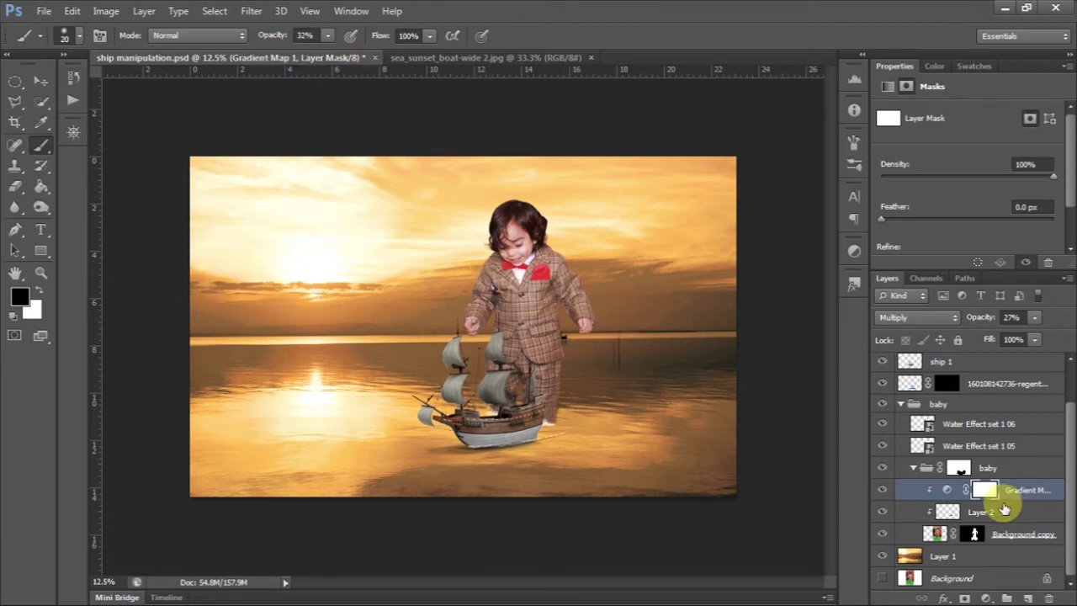
key(ctrl+plus)
scroll(591, 315, up, 3)
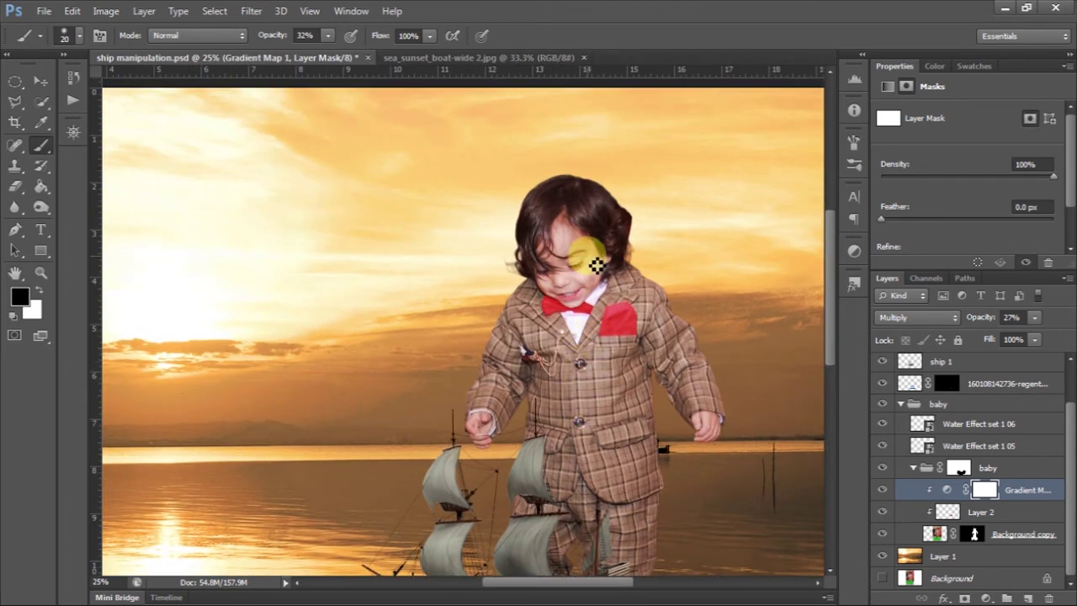
key(ctrl+minus)
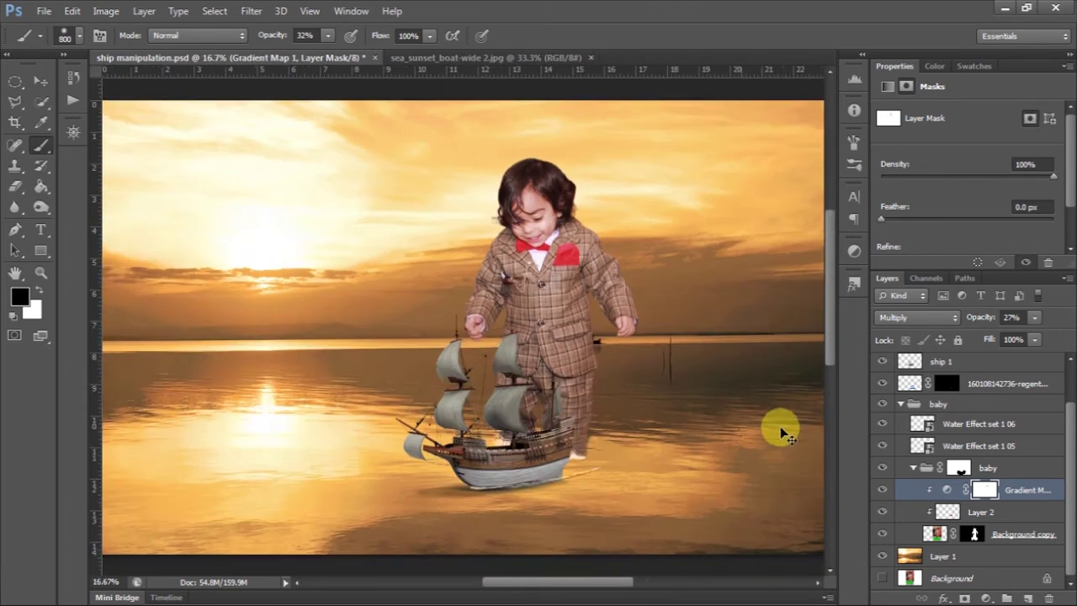
key(ctrl+minus)
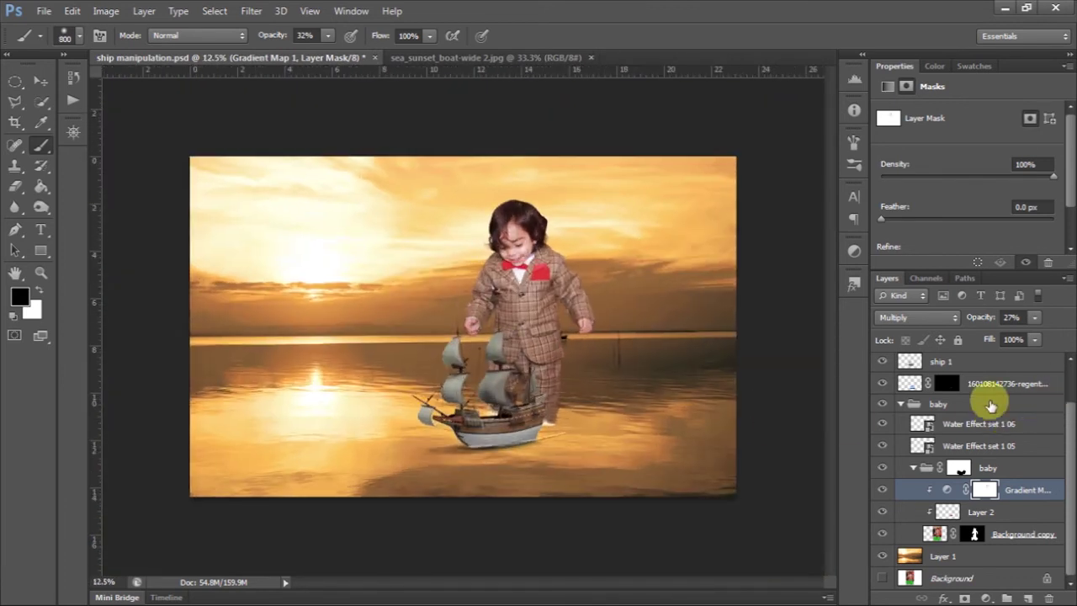
click(981, 468)
click(1023, 489)
click(985, 598)
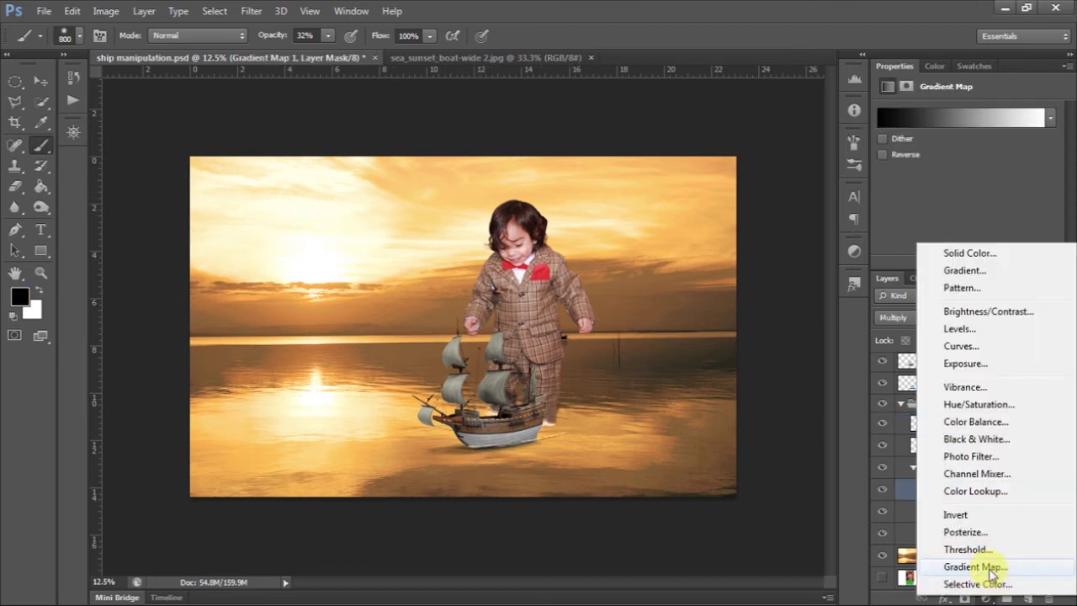
Step: Add a second Gradient Map clipped to the boy with the violet-to-orange preset
click(993, 566)
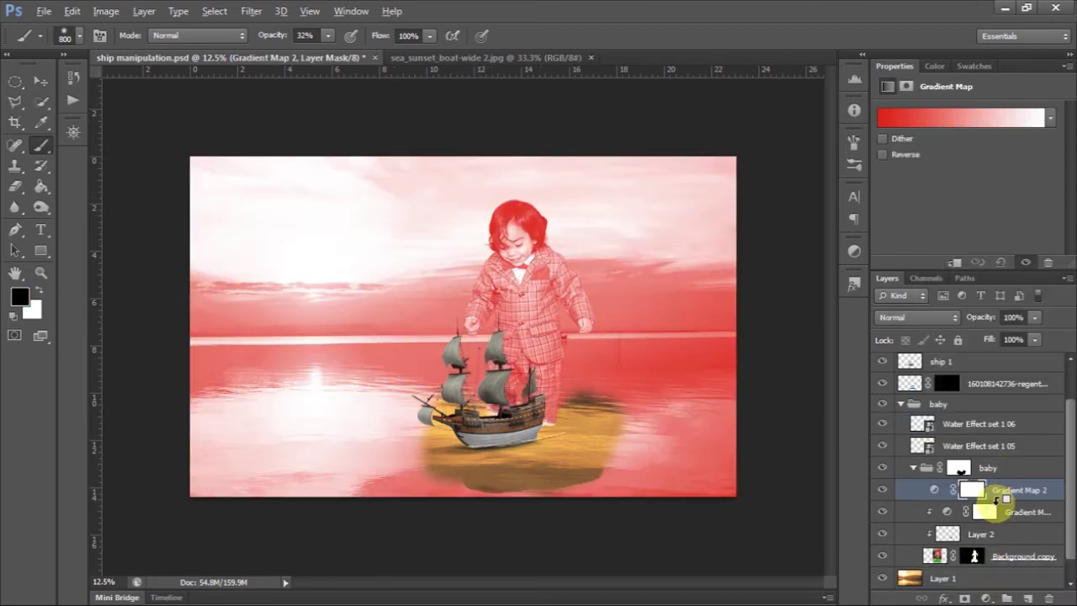
alt+click(990, 508)
alt+click(991, 506)
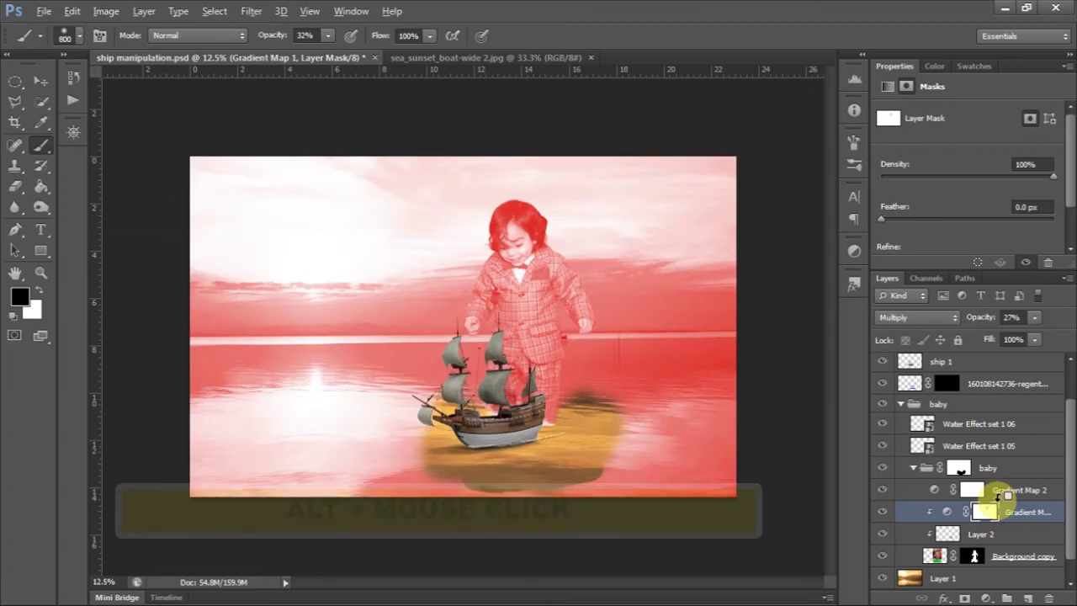
alt+click(1001, 498)
click(1050, 118)
click(1002, 155)
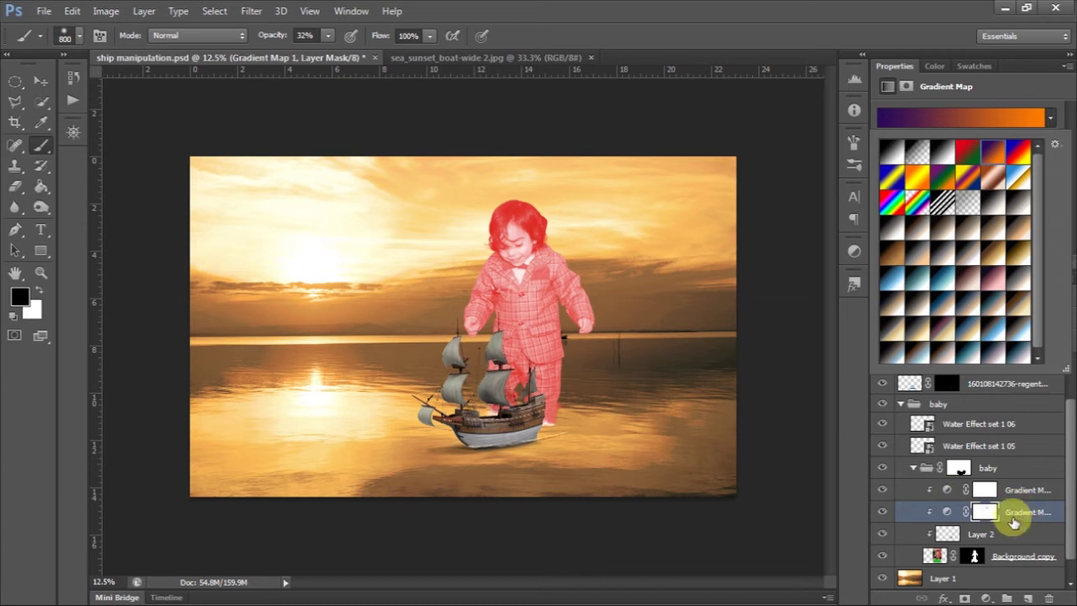
Step: Apply the purple-to-orange preset to the top gradient map as well
click(987, 491)
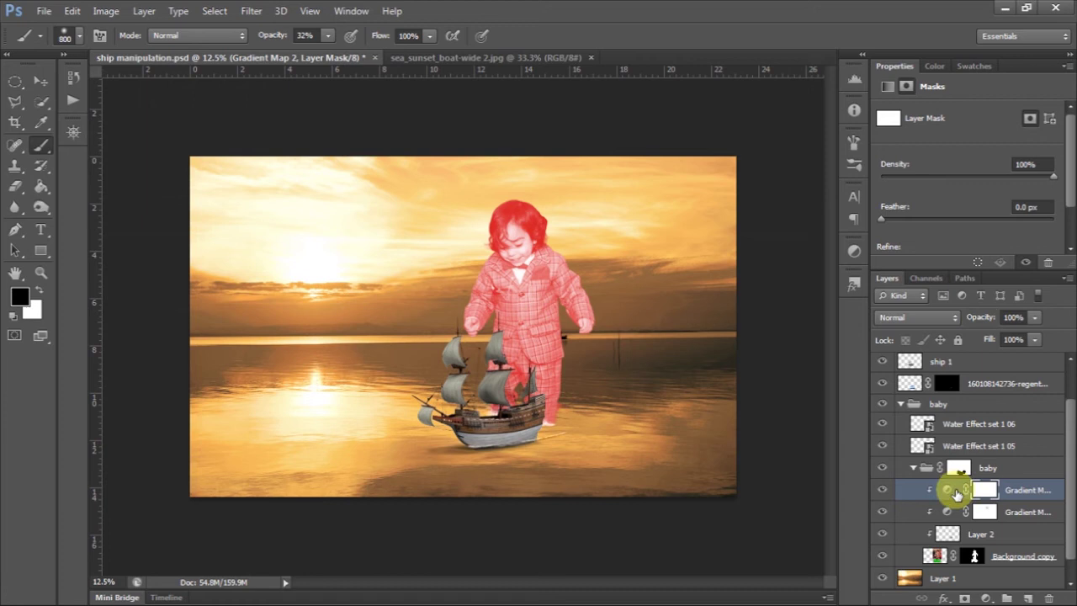
click(950, 491)
click(882, 490)
click(882, 490)
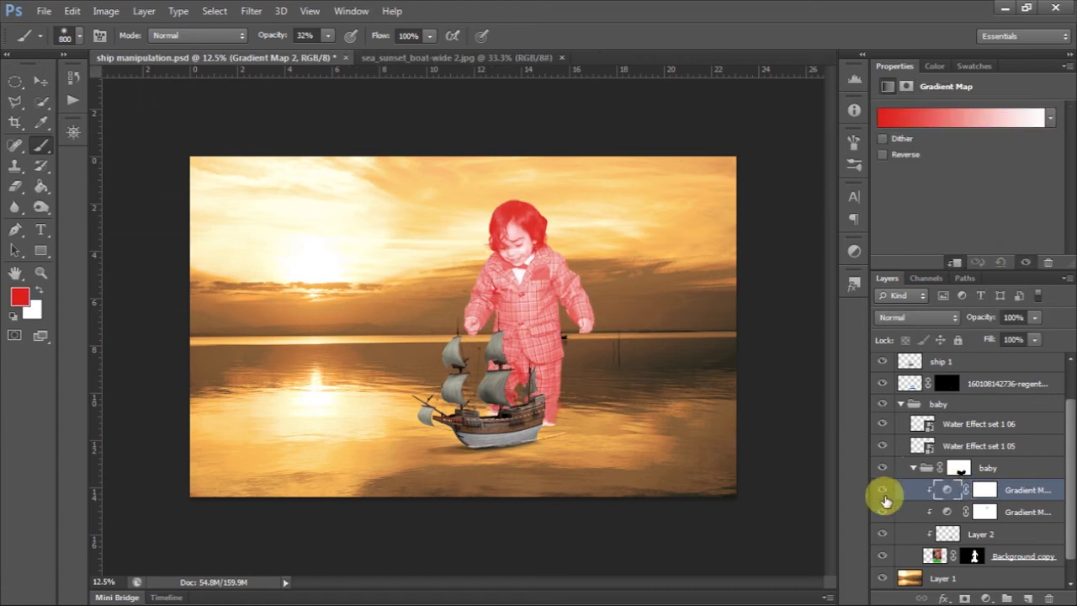
click(1051, 118)
click(993, 152)
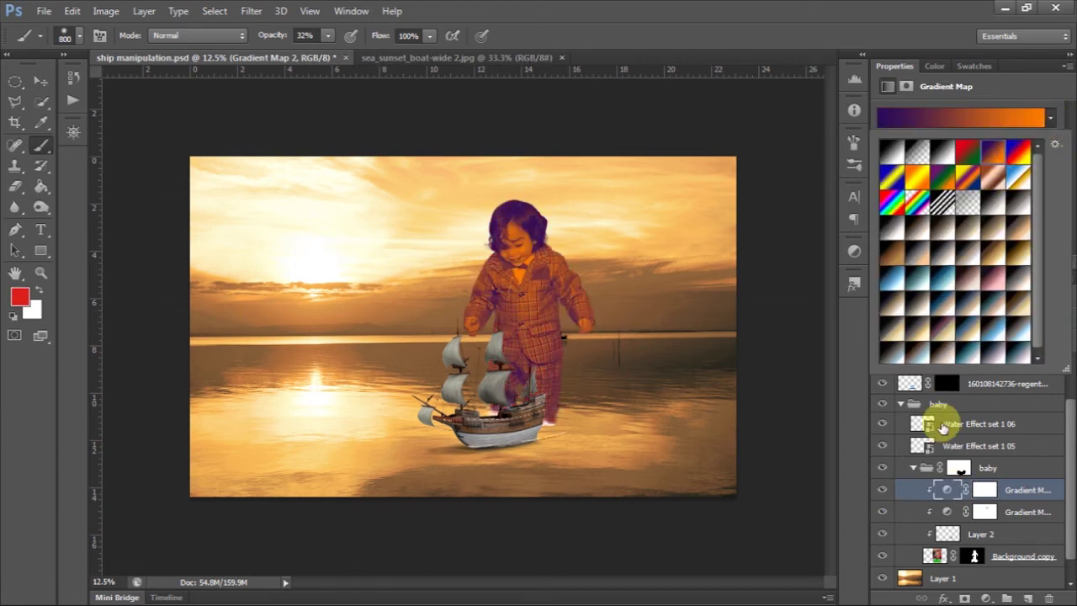
click(934, 484)
Step: Blend the top gradient map as Lighten at 14% opacity
click(917, 317)
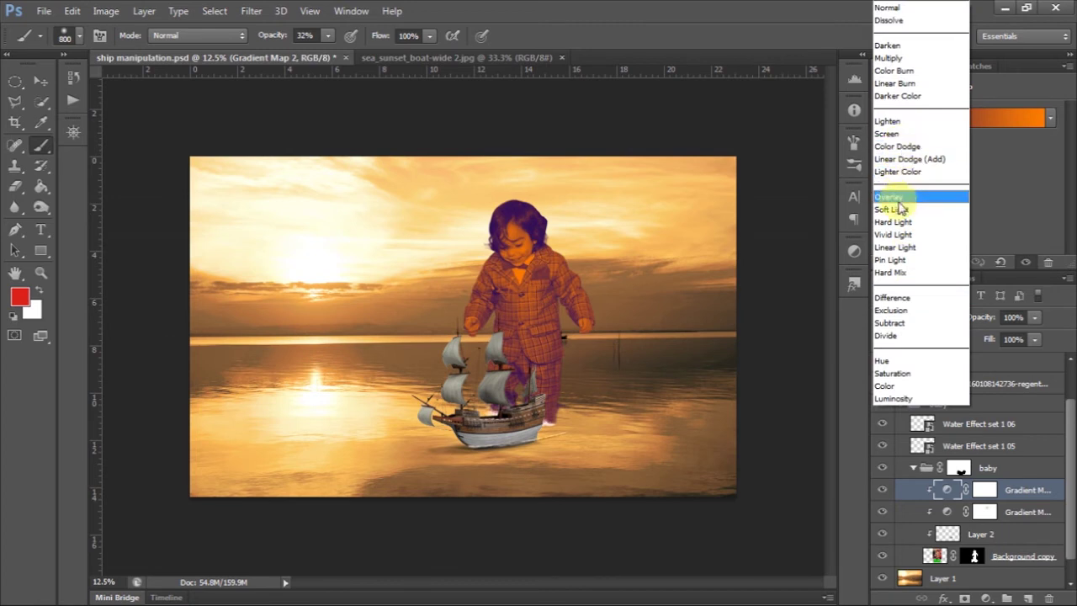
click(899, 200)
click(934, 318)
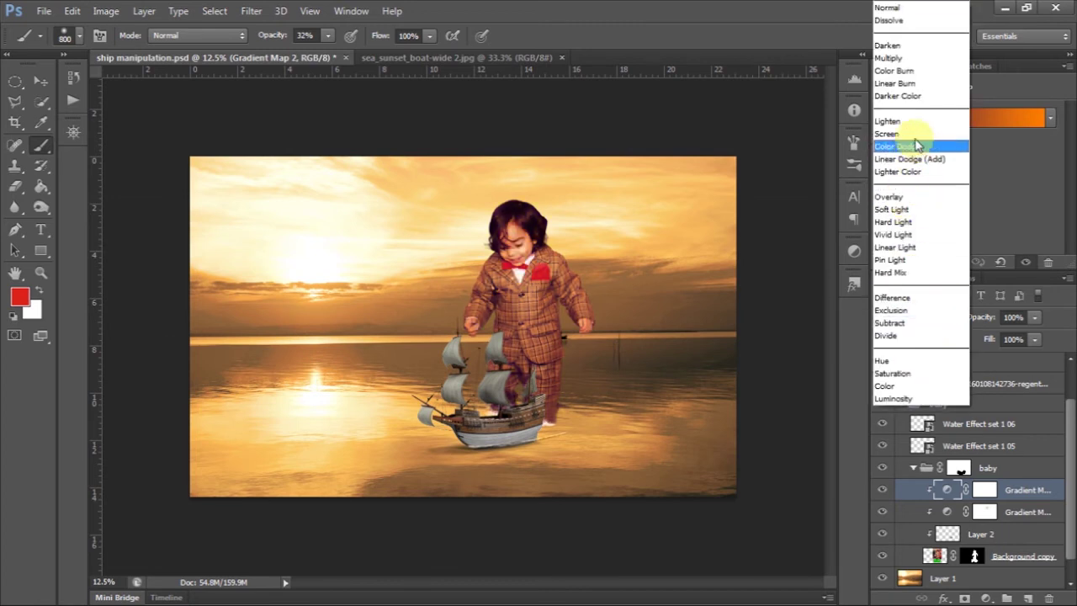
click(894, 122)
click(1035, 317)
drag(1034, 335, 965, 335)
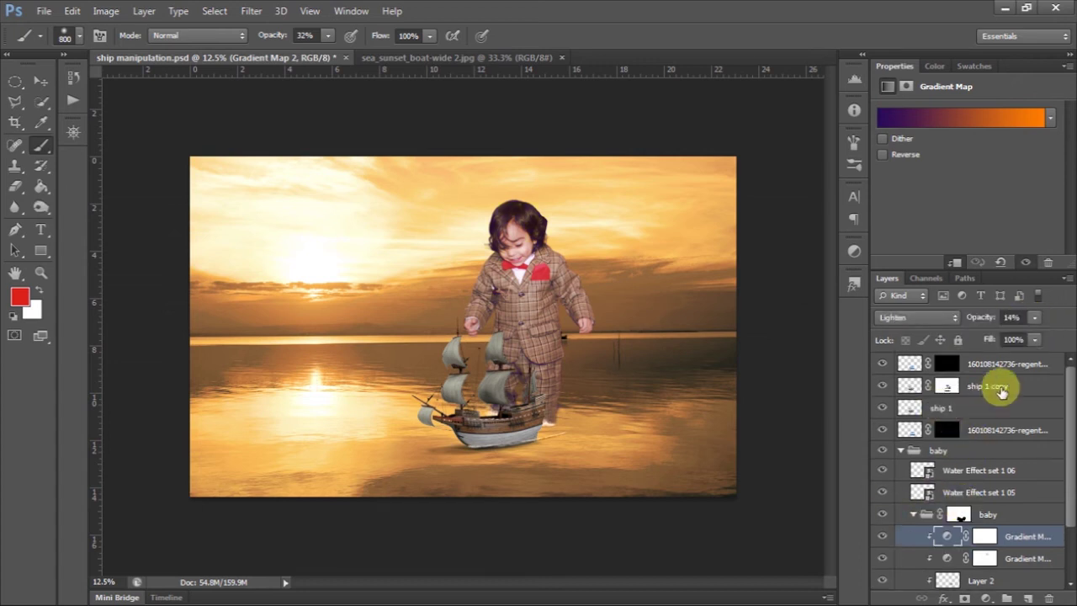
Step: Collapse the baby groups and check the ship layers by toggling their visibility
click(1052, 373)
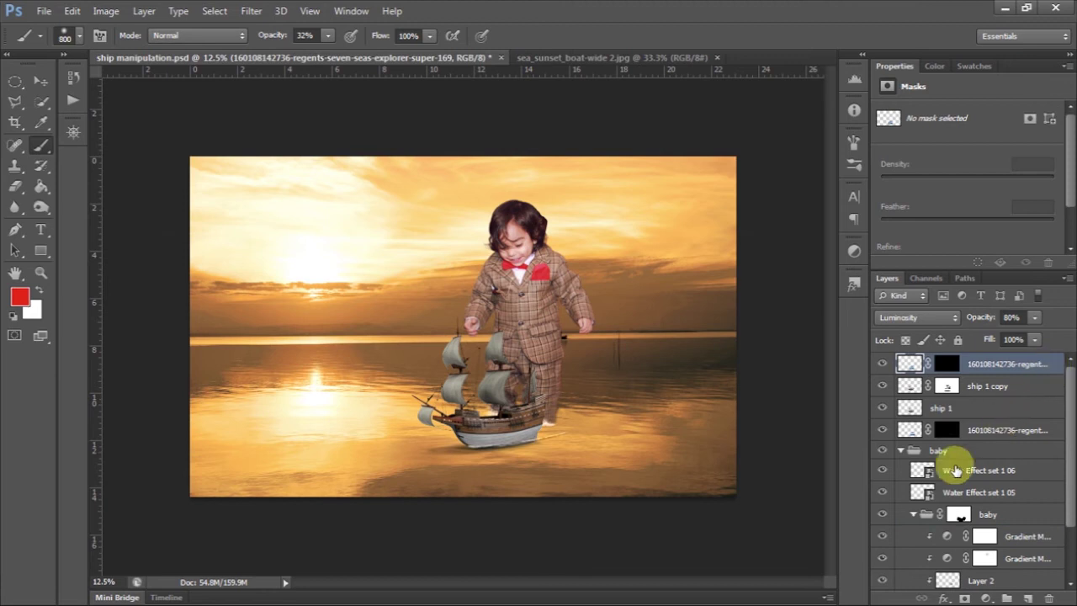
click(914, 515)
click(903, 452)
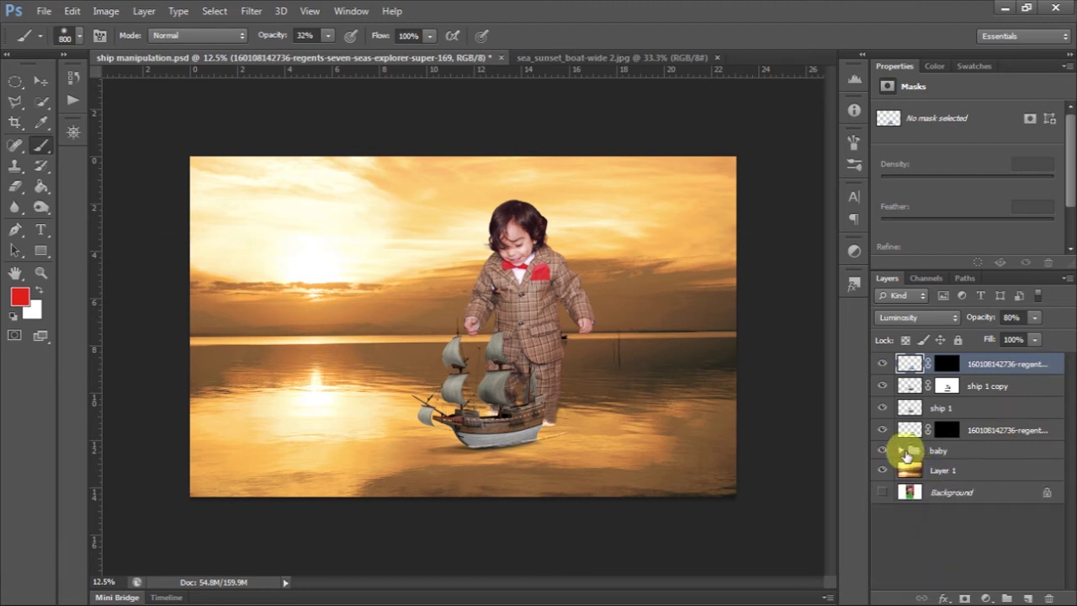
click(882, 408)
click(882, 408)
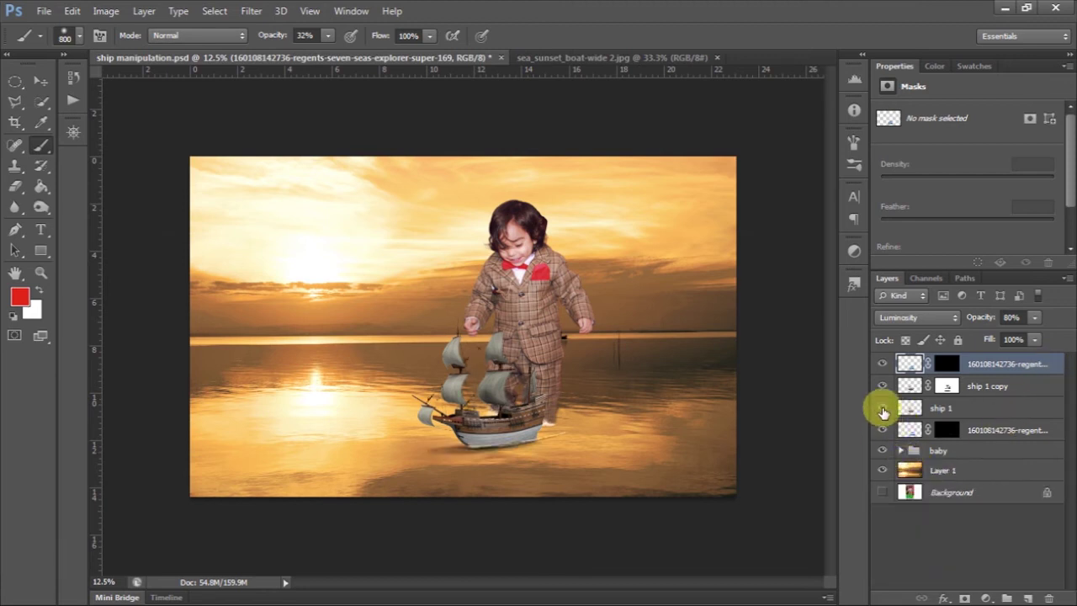
click(882, 386)
click(882, 386)
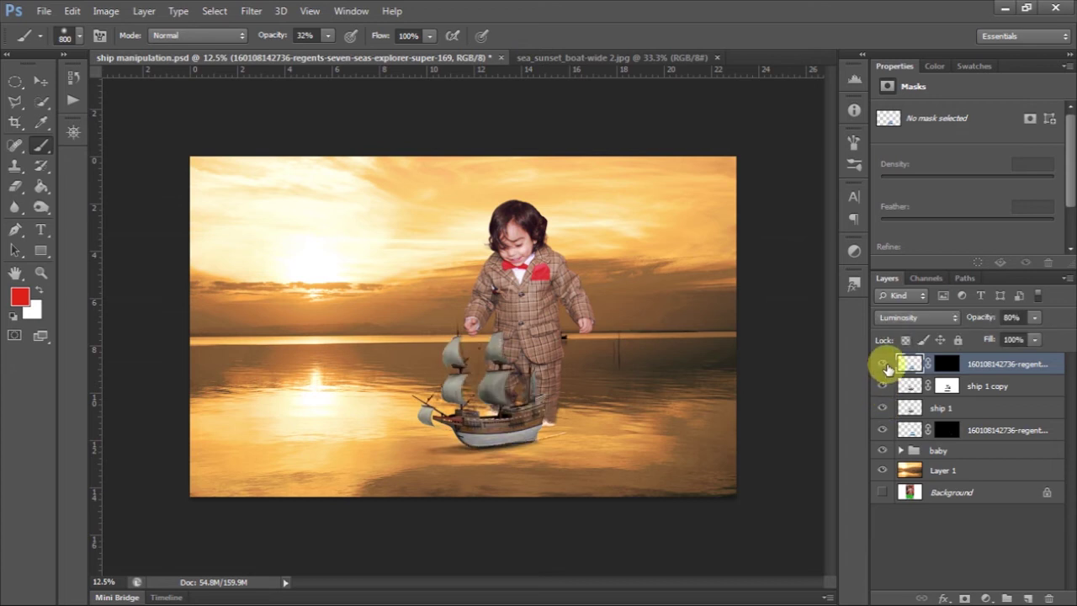
Step: Group the four ship layers into a new group named 'ship'
shift+click(1028, 430)
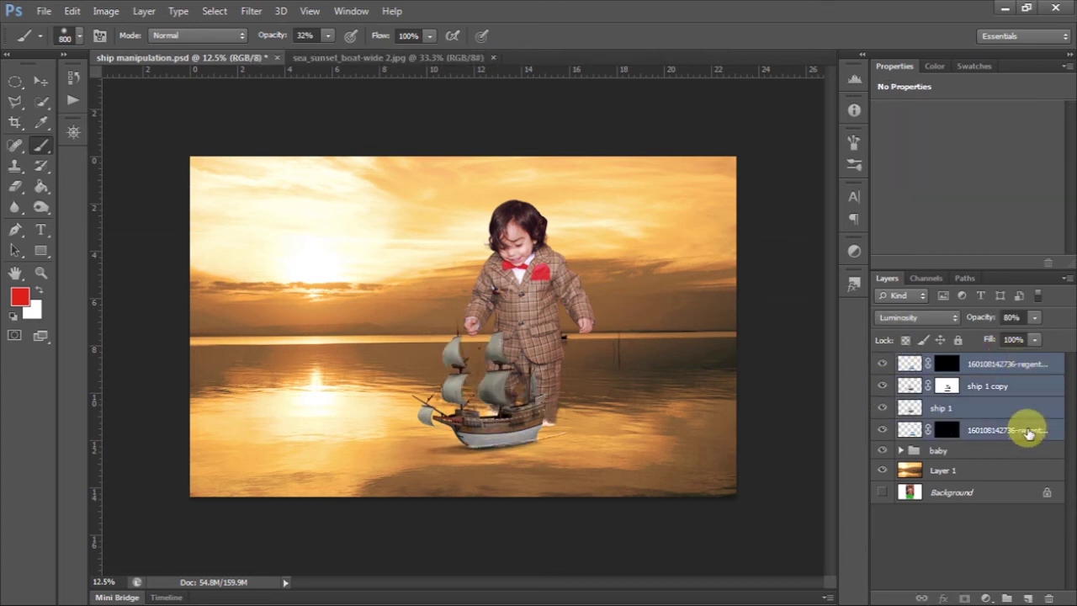
drag(1028, 430, 1007, 598)
click(1025, 383)
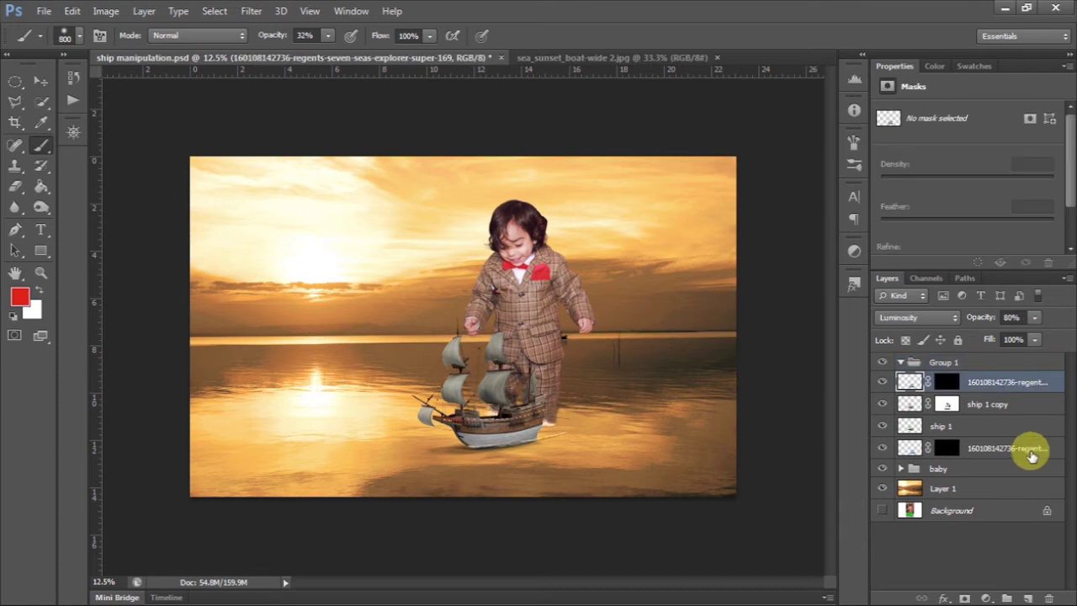
click(1019, 361)
double_click(955, 362)
text(sh)
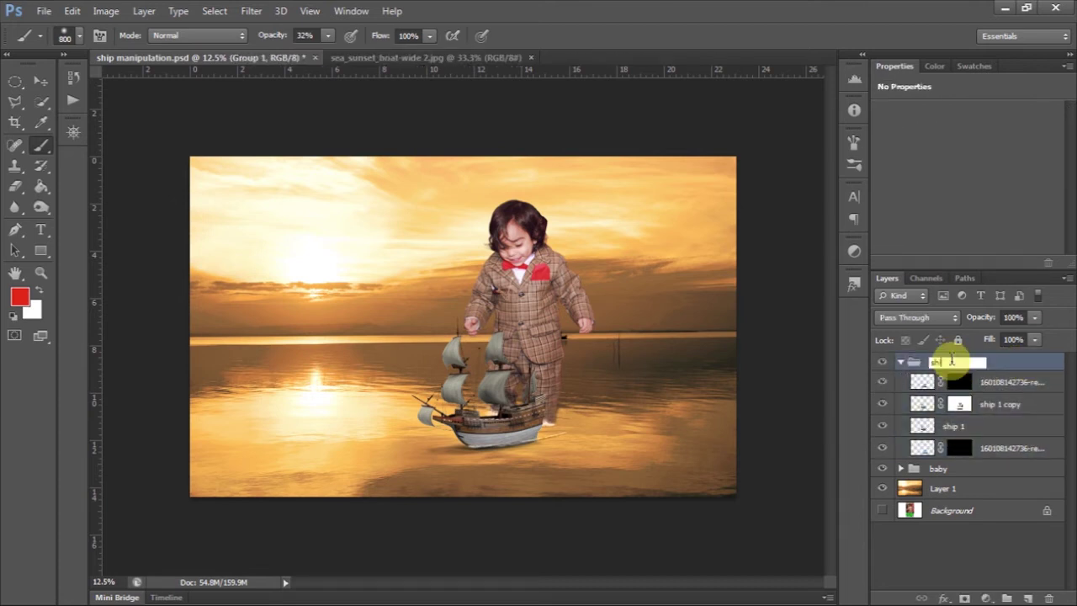
text(p)
key(Return)
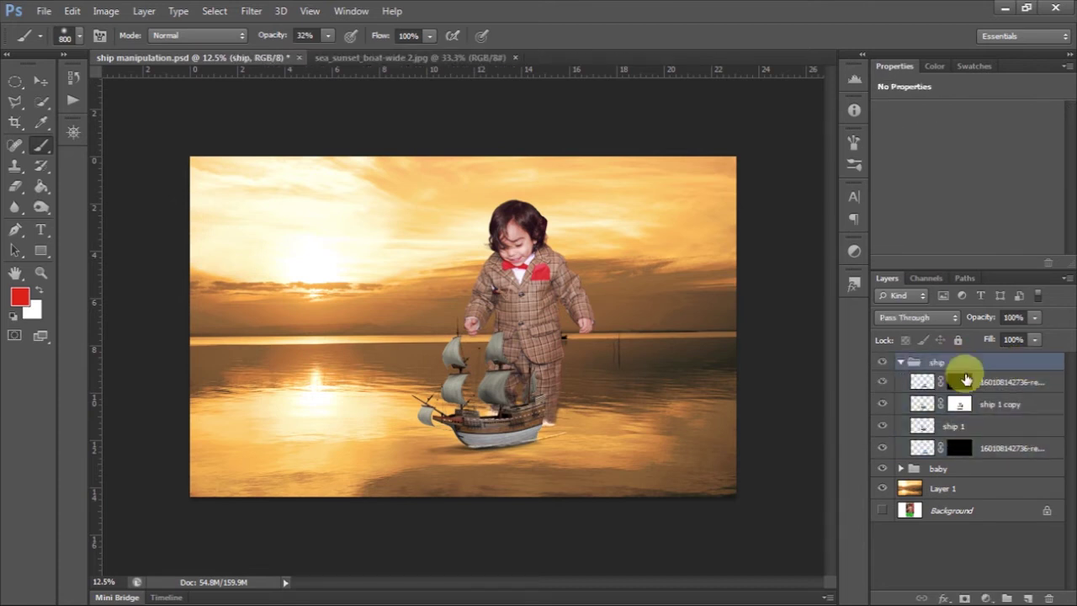
Step: Collapse the ship group and toggle the ship and baby groups to compare
click(900, 362)
click(882, 362)
click(882, 361)
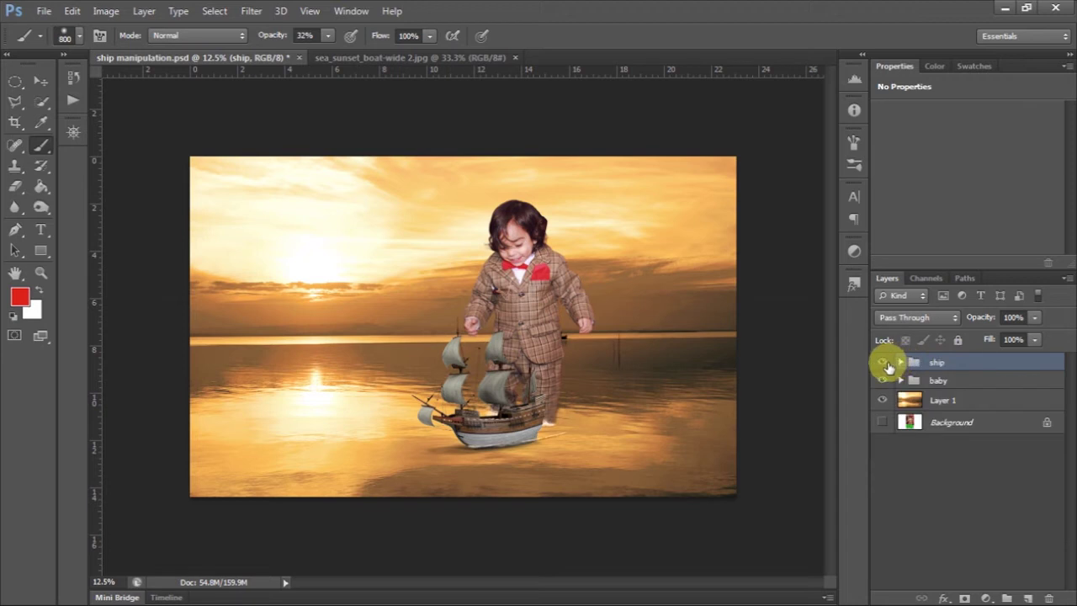
click(883, 381)
click(883, 380)
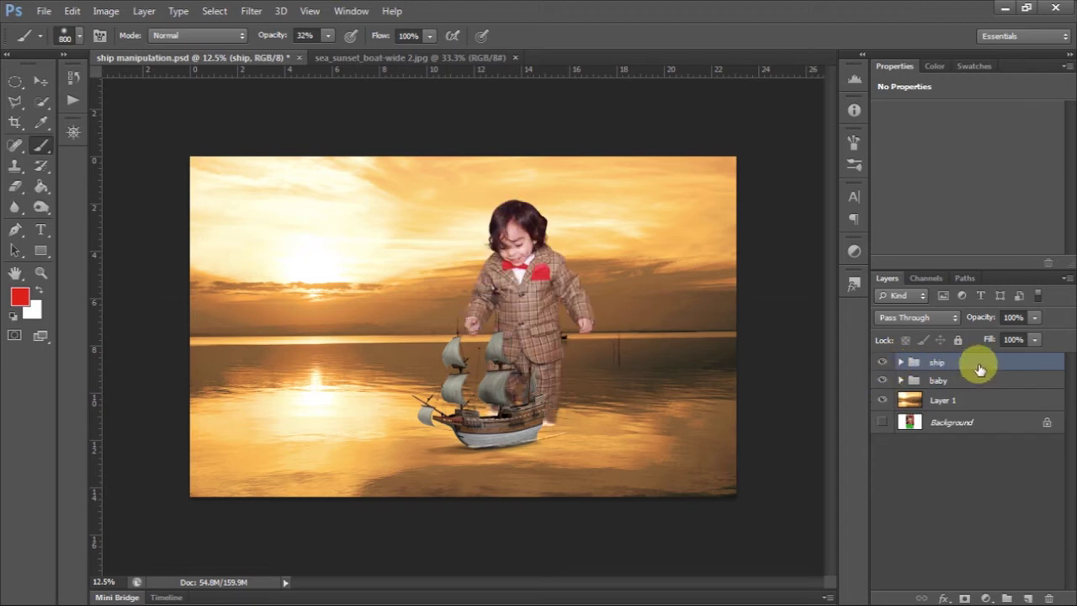
Step: Add a Gradient Map over the whole image using the black-to-white preset
click(989, 597)
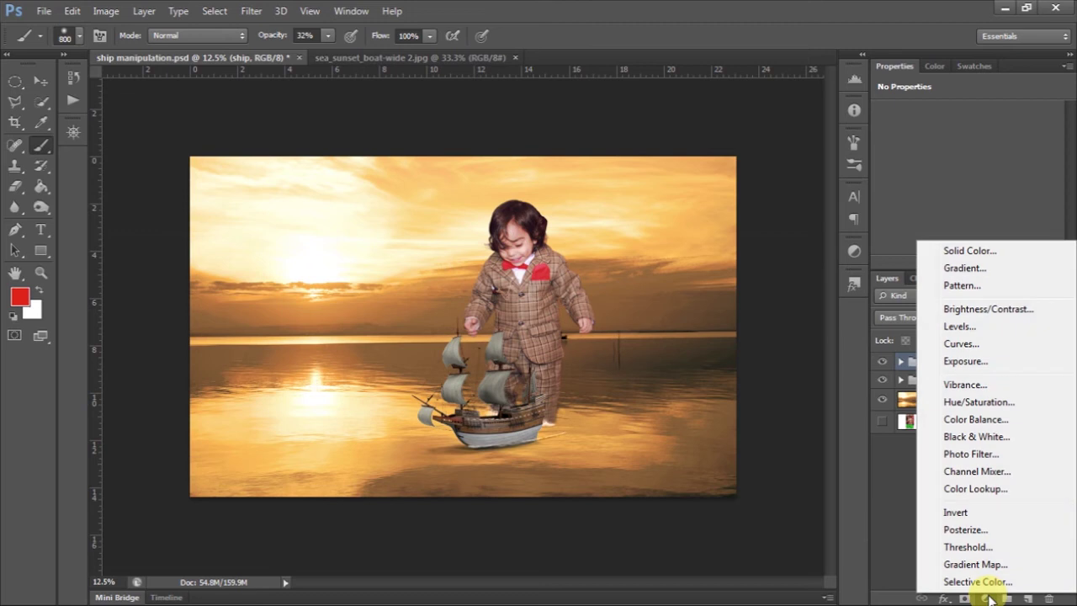
click(975, 565)
click(1050, 118)
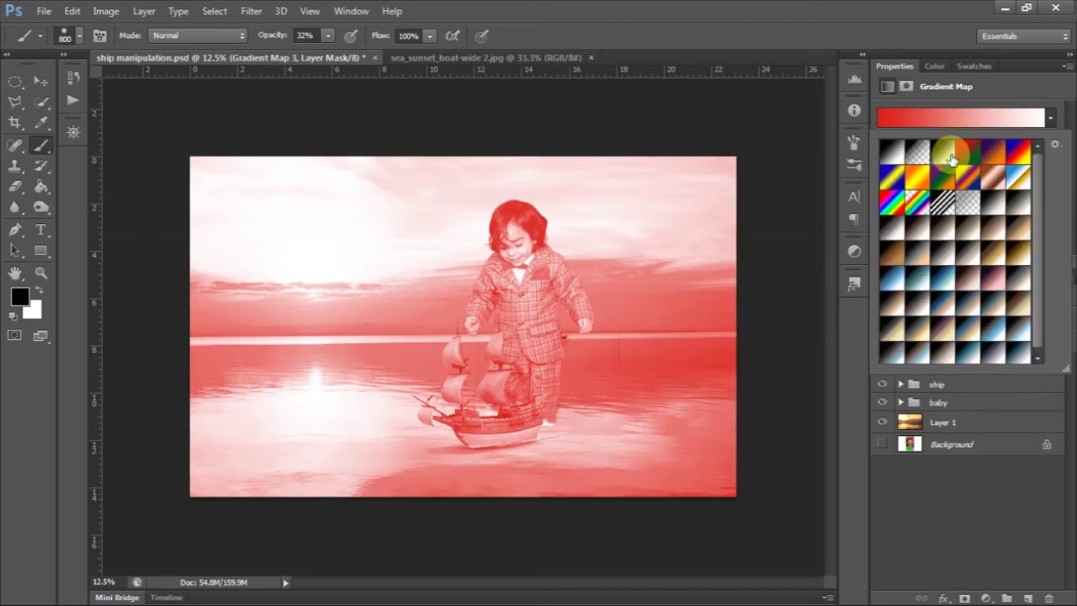
click(942, 151)
click(964, 356)
Step: Blend Gradient Map 3 as Soft Light at 21% opacity
click(950, 362)
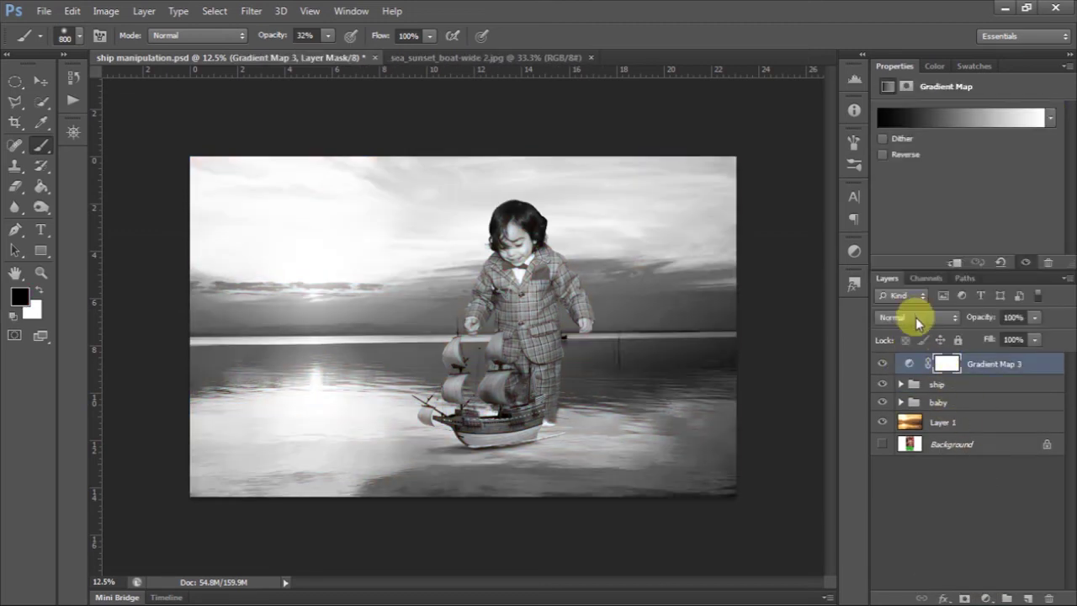
click(916, 318)
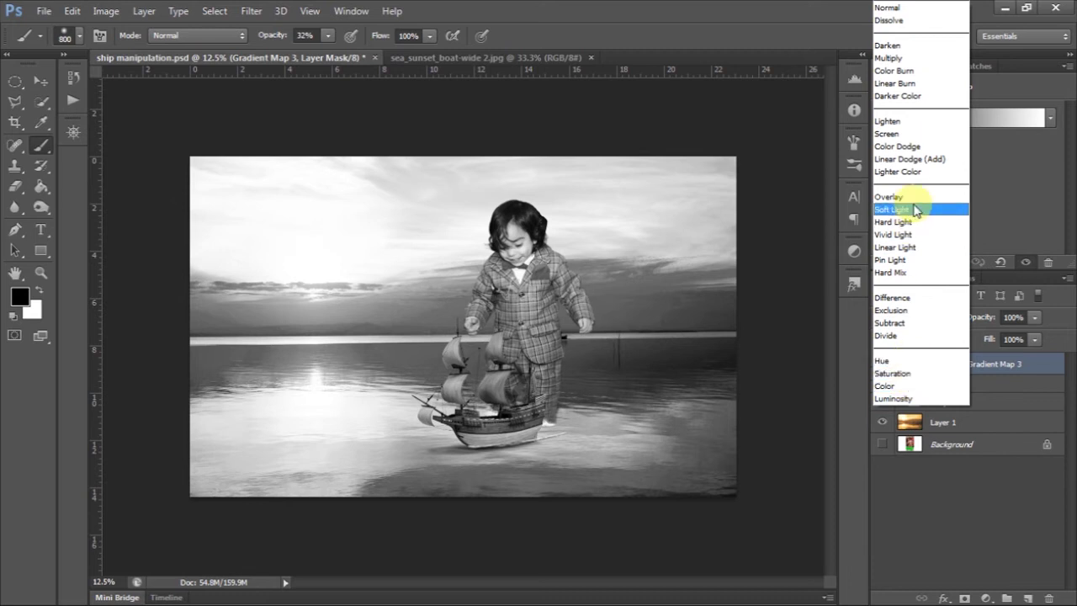
click(894, 209)
click(1035, 318)
drag(1040, 322, 971, 337)
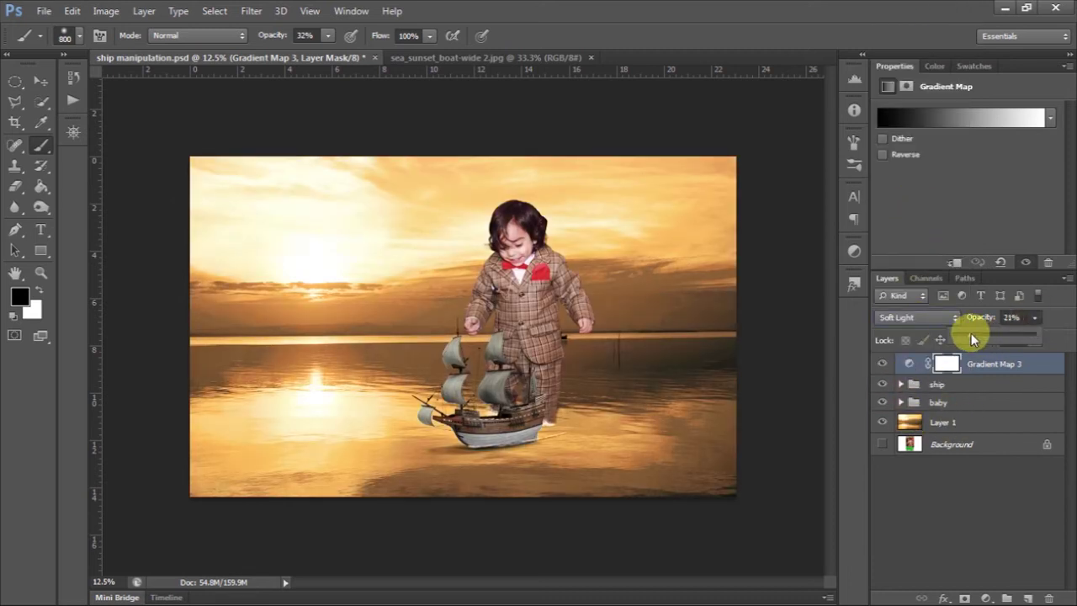
click(882, 368)
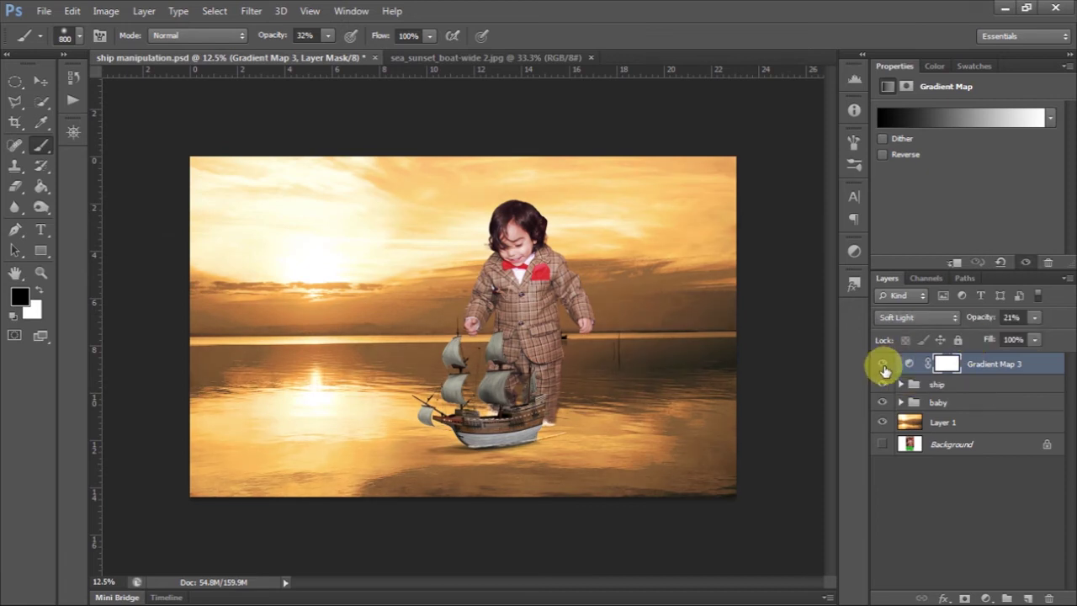
click(909, 363)
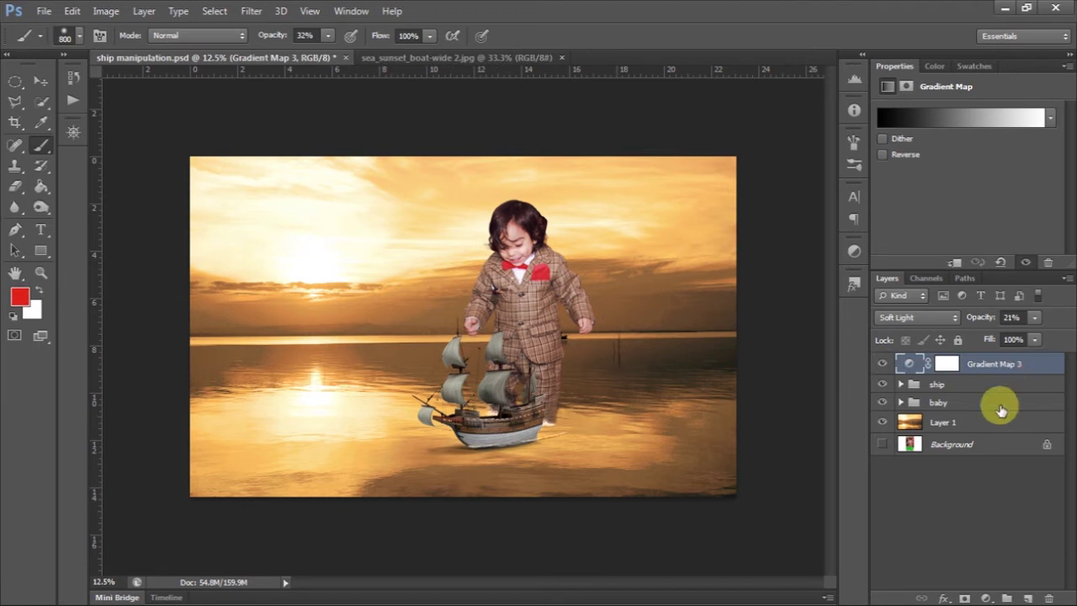
click(986, 598)
Step: Add Gradient Map 4 and, after trying several presets, apply the warm golden sepia one
click(999, 575)
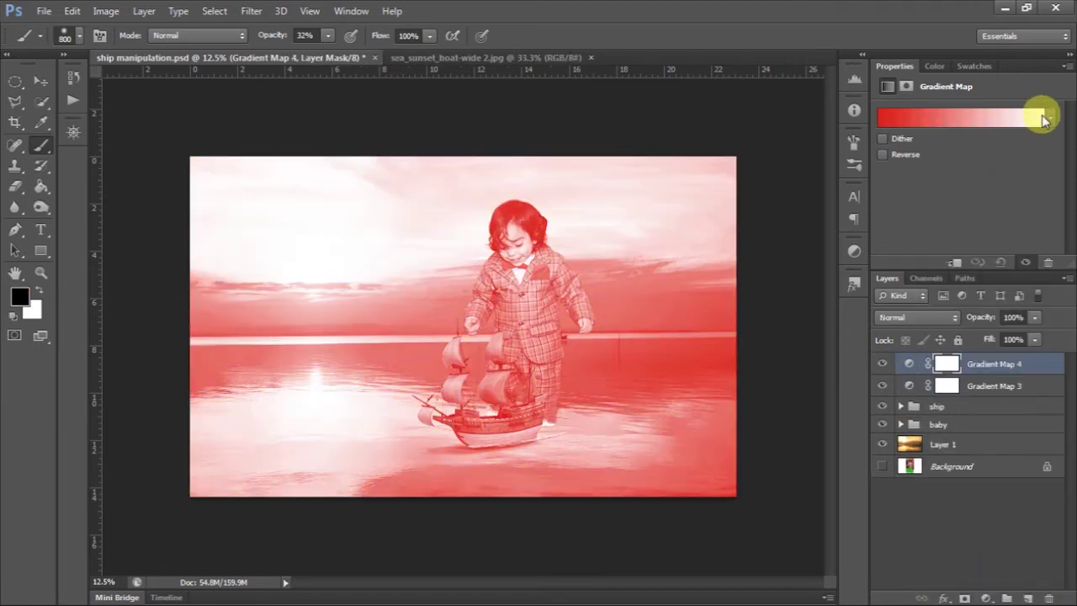
click(1050, 118)
click(968, 229)
click(997, 232)
click(1012, 232)
click(987, 229)
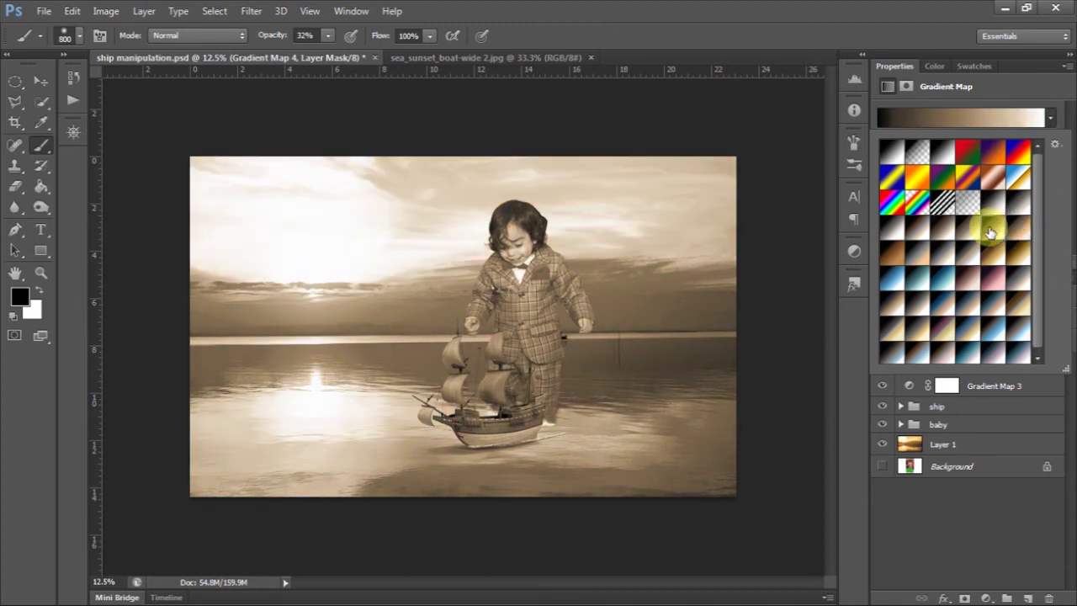
click(897, 231)
click(1010, 216)
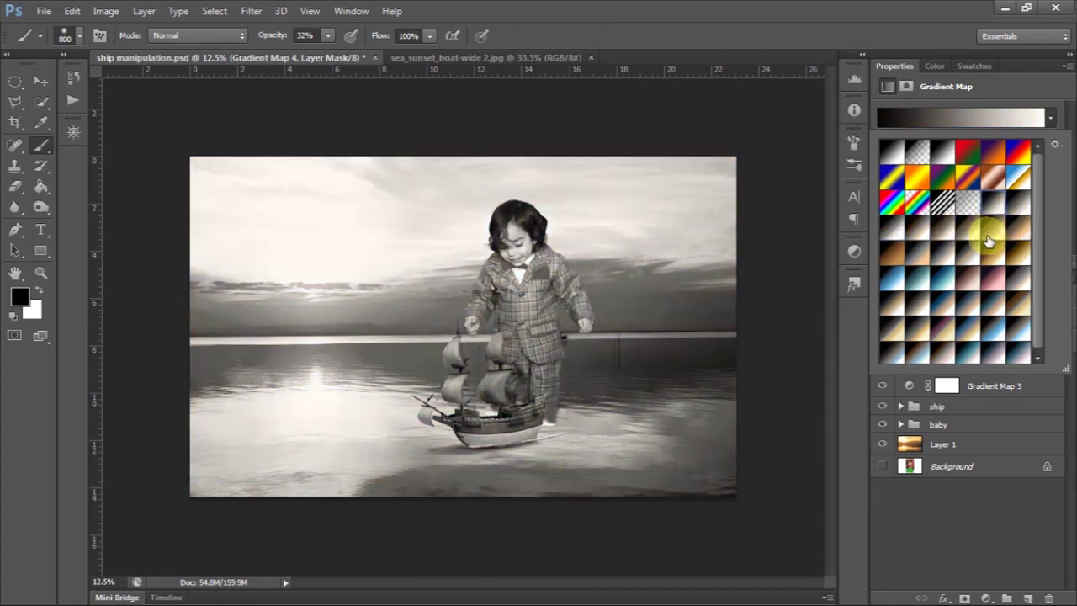
click(993, 248)
click(964, 377)
Step: Blend Gradient Map 4 as Darken, compare it on and off, and duplicate the layer
click(918, 317)
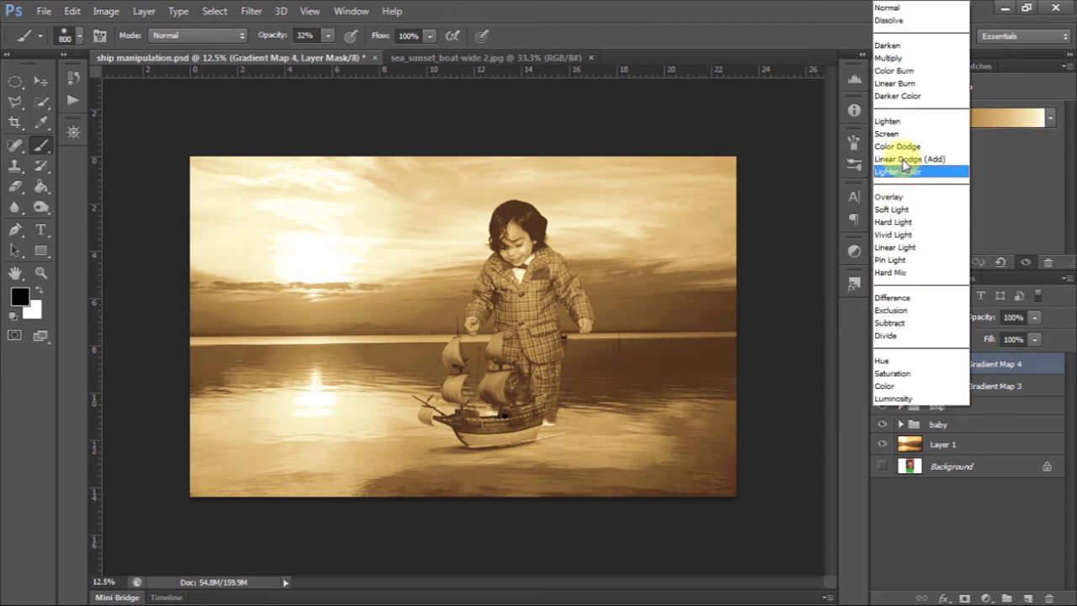
click(901, 45)
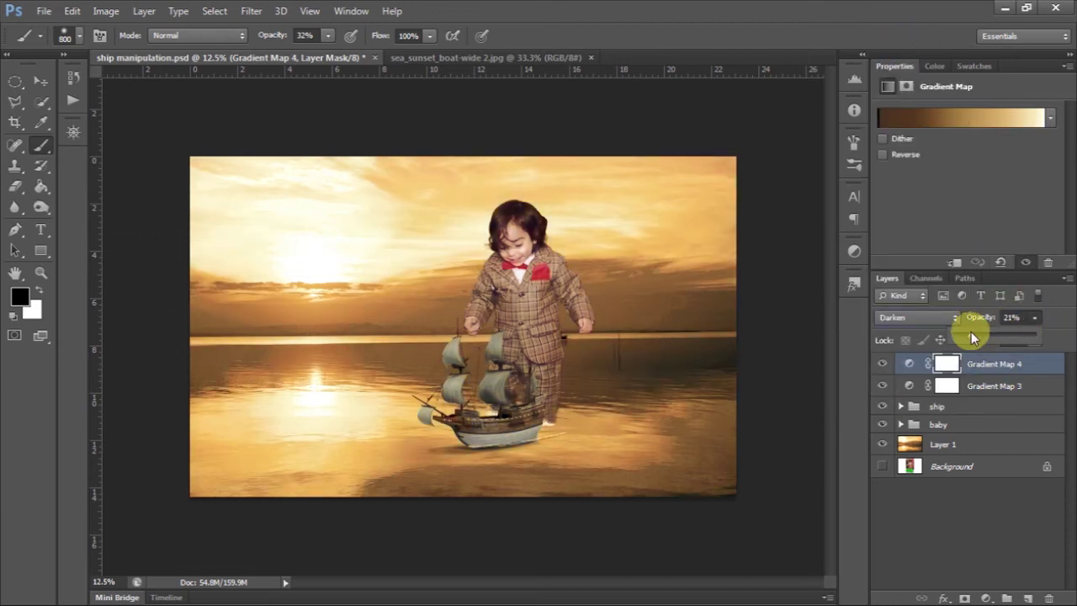
click(882, 363)
click(882, 363)
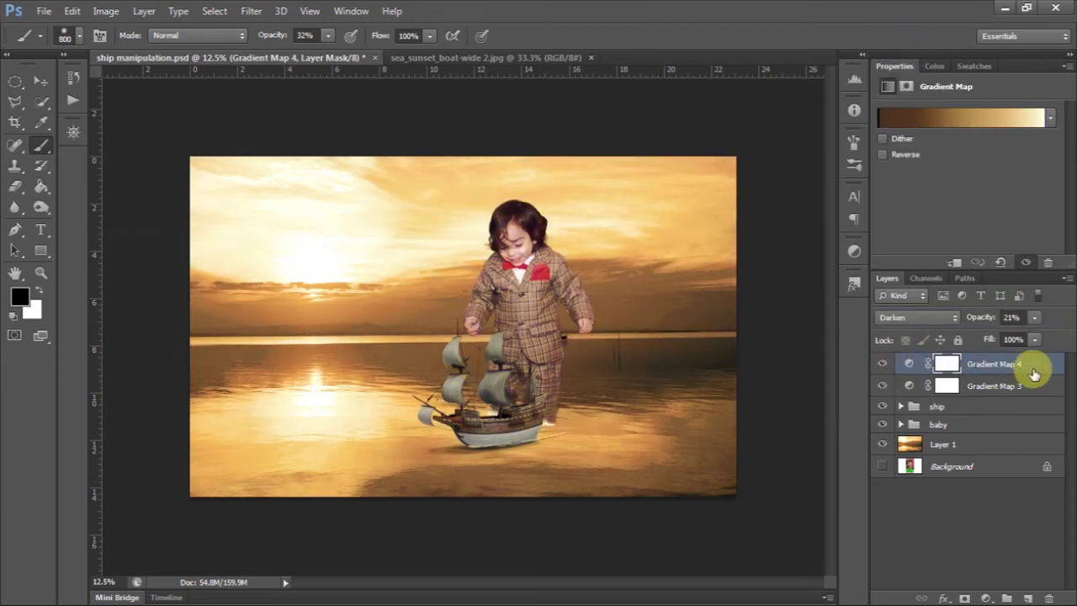
drag(1042, 371, 1028, 599)
Step: Set Gradient Map 4 copy to Multiply blend mode at 50% opacity
click(949, 317)
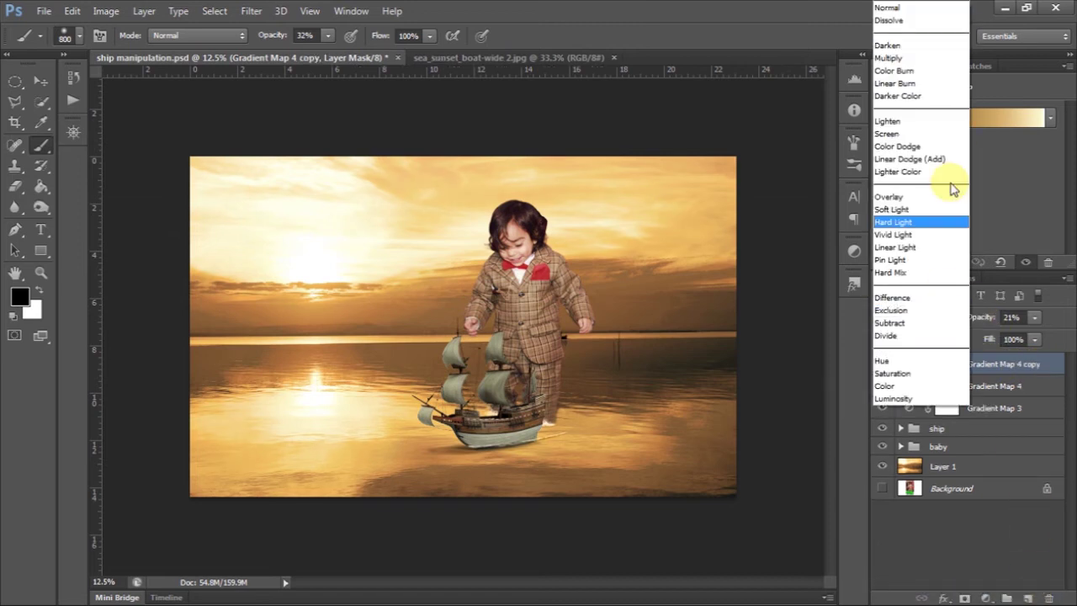
click(916, 59)
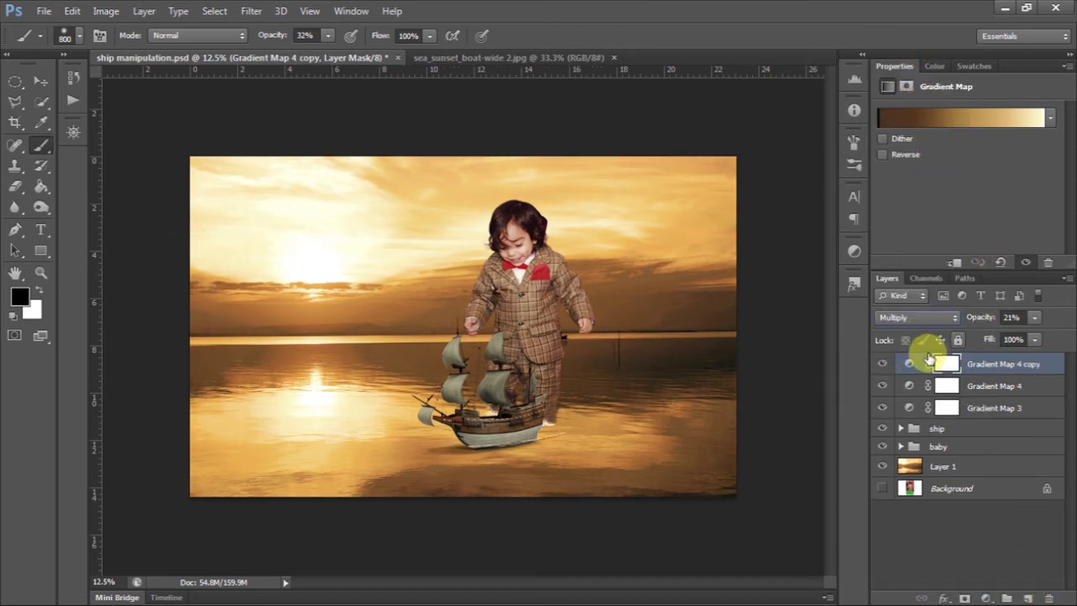
click(1034, 318)
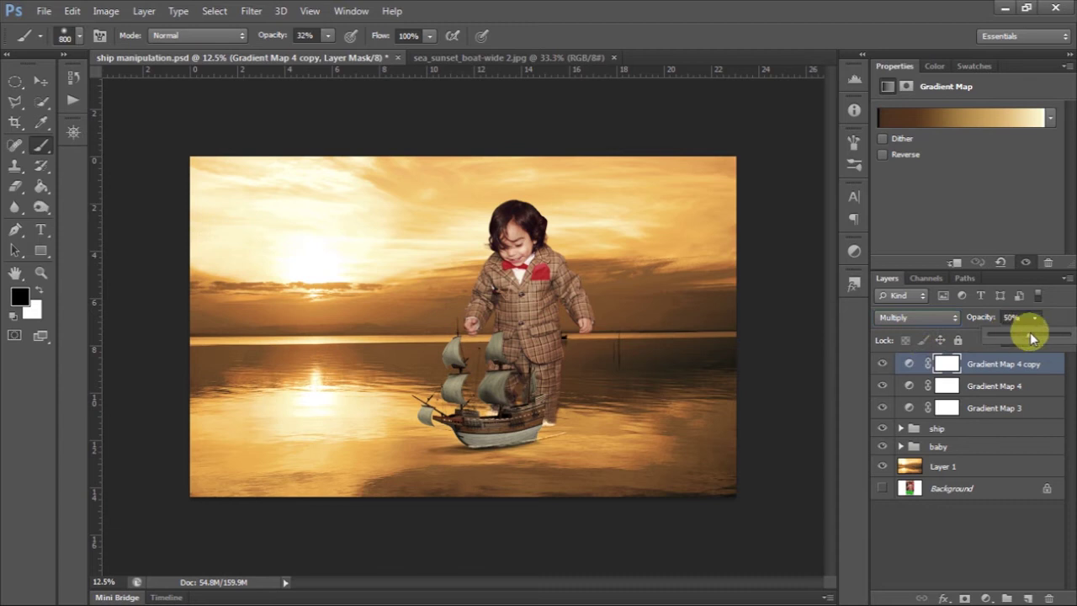
drag(1029, 334, 1033, 337)
Step: Mask the copy's darkening off the image centre with a large brush and settle its opacity at 65%
click(946, 363)
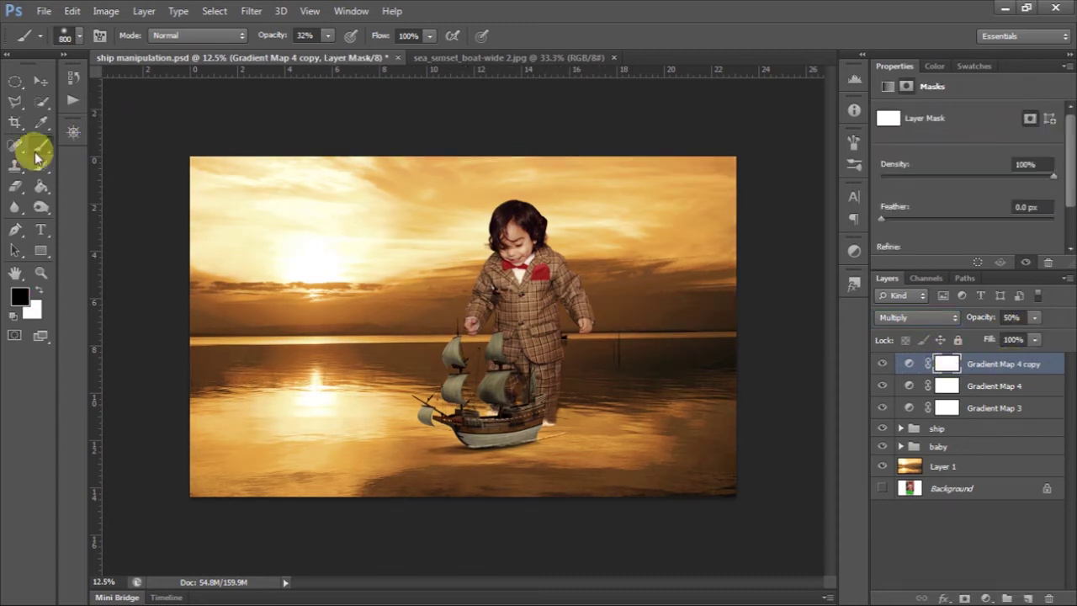
key(0)
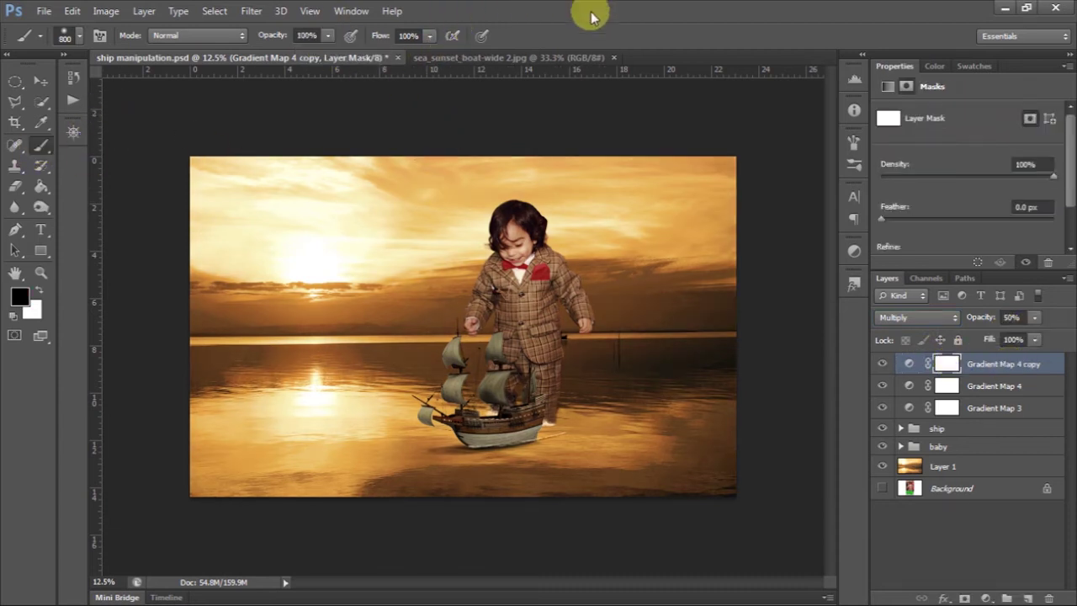
key(bracketright)
key(bracketright)
key(bracketright)
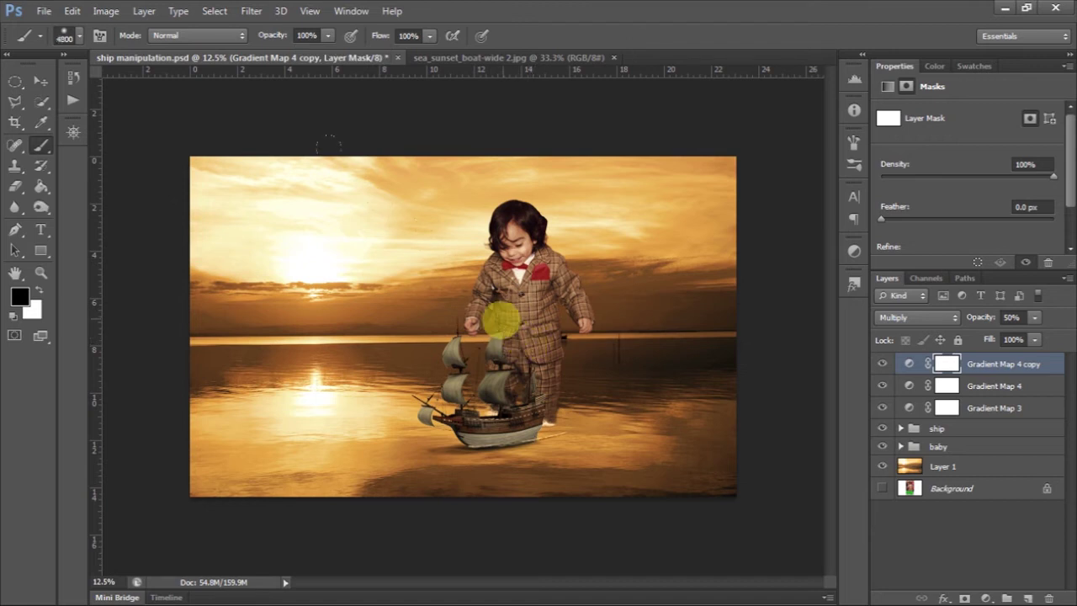
click(499, 320)
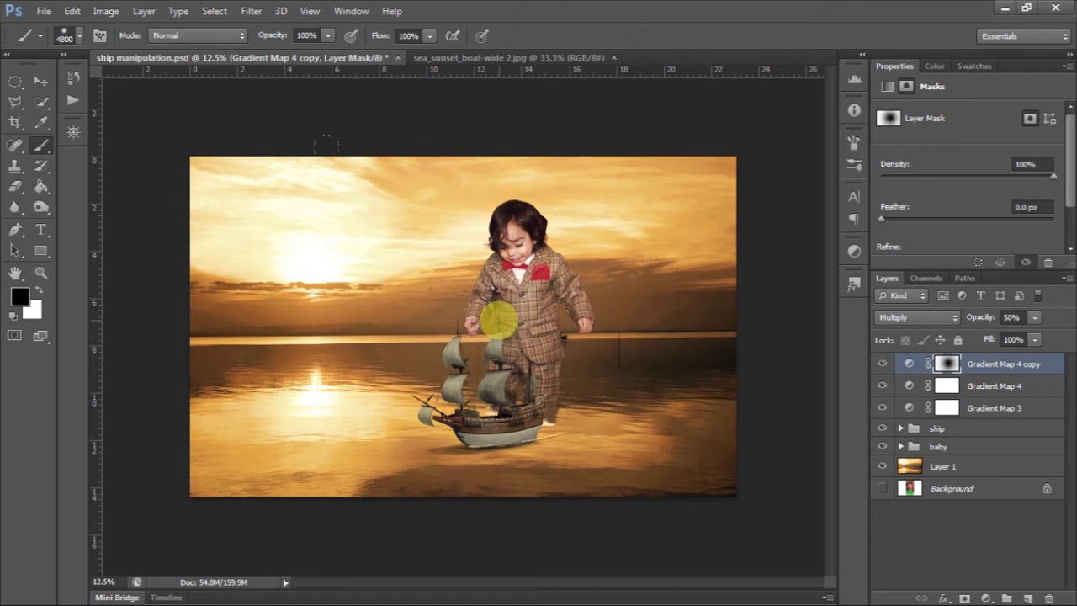
key(bracketleft)
key(bracketleft)
key(bracketleft)
key(bracketleft)
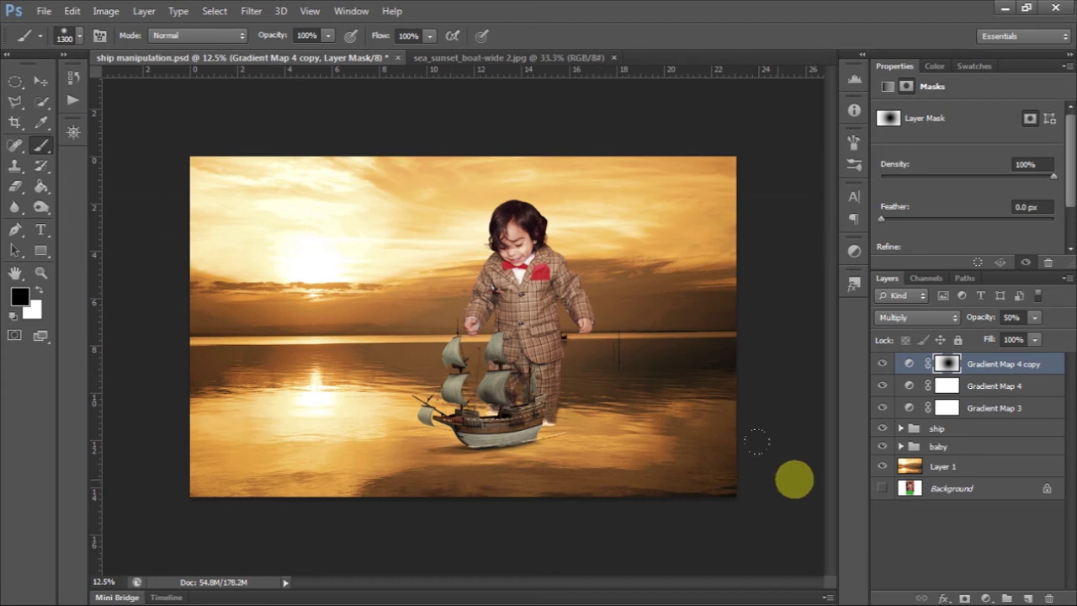
mouse_move(1007, 338)
mouse_down()
mouse_move(1072, 341)
mouse_move(1042, 336)
mouse_up()
click(884, 363)
click(884, 364)
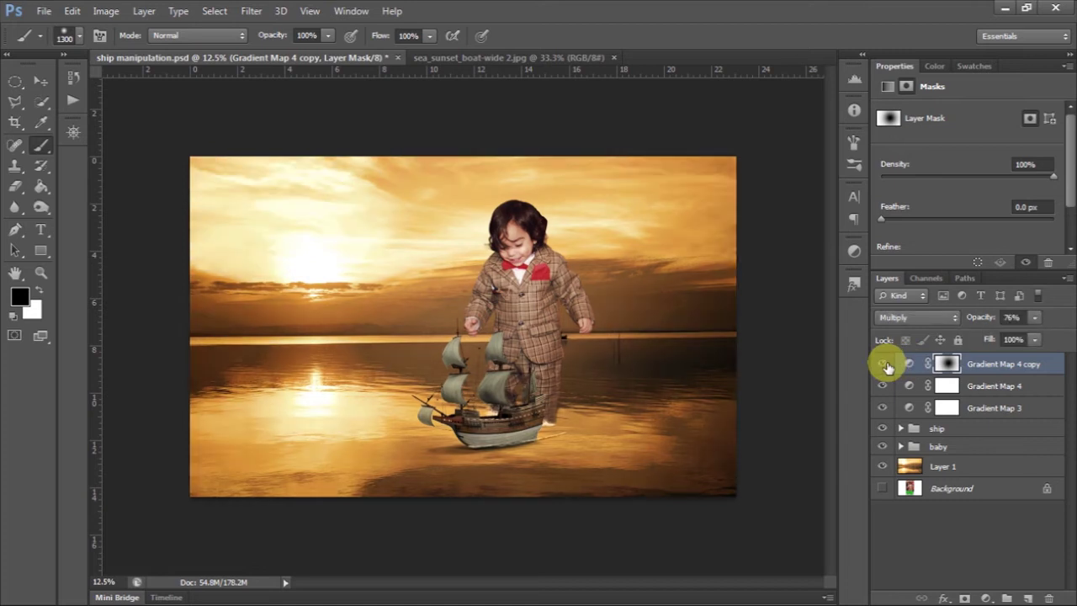
click(1035, 318)
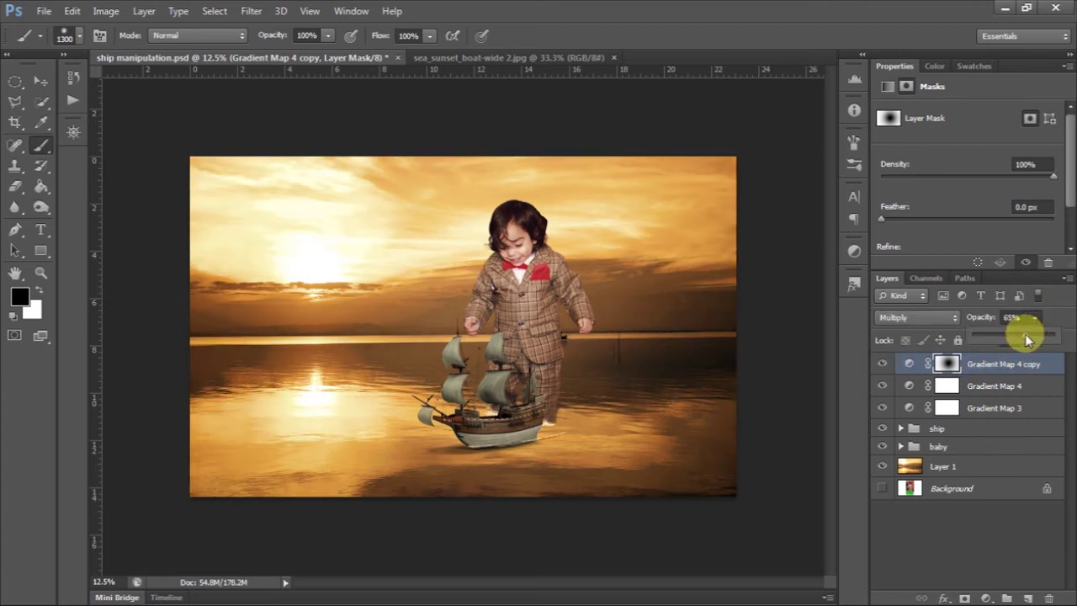
click(909, 364)
Step: Toggle the darkening copy's visibility to compare the image with and without it
click(883, 364)
click(884, 365)
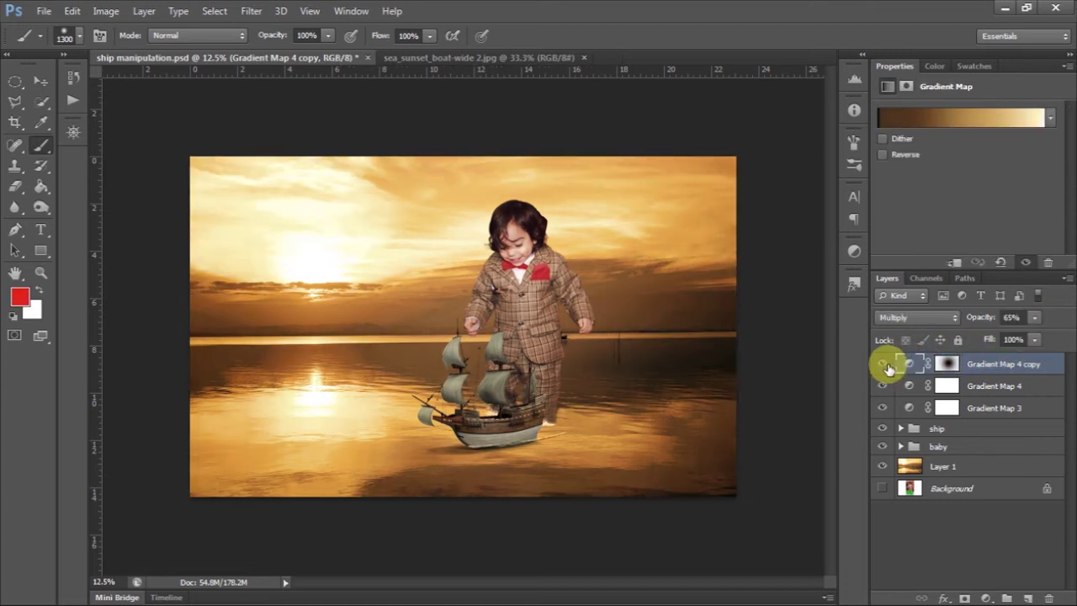
click(889, 369)
click(889, 369)
click(888, 369)
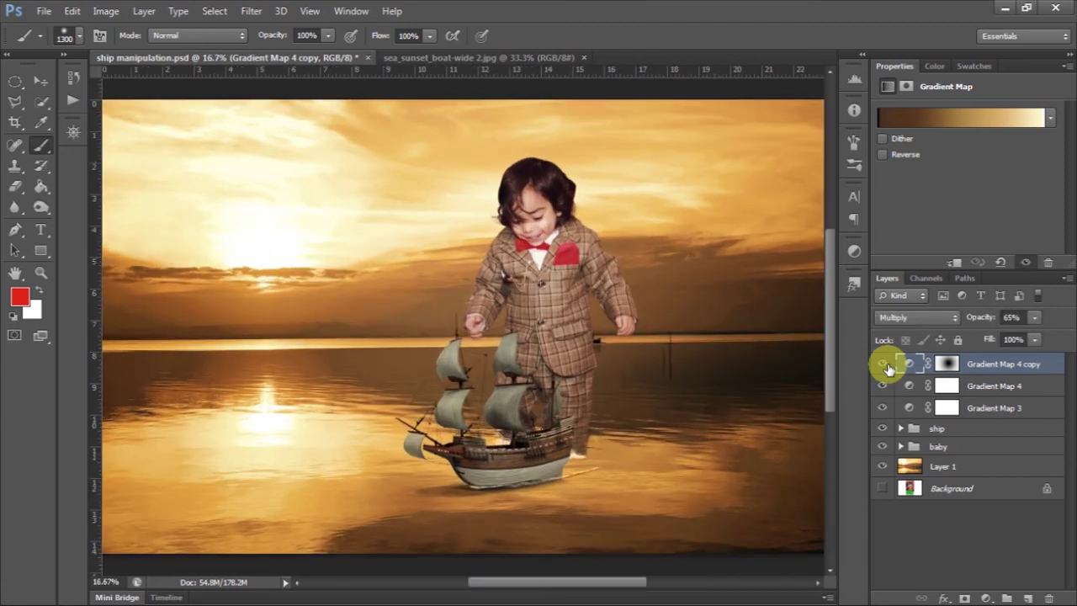
click(889, 369)
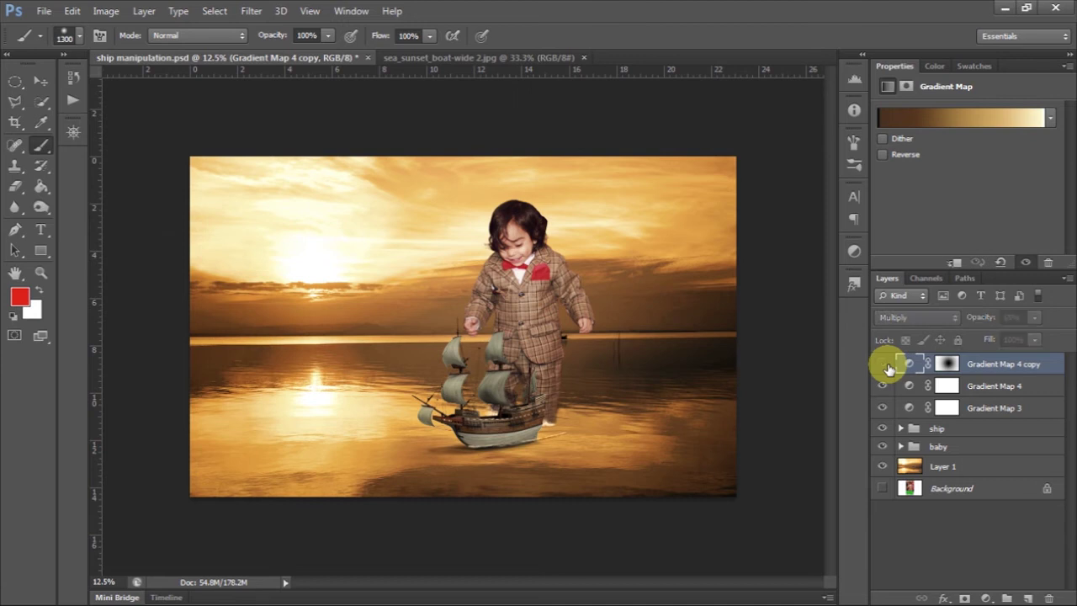
Step: Save the composite and close sea_sunset_boat-wide 2.jpg
click(932, 471)
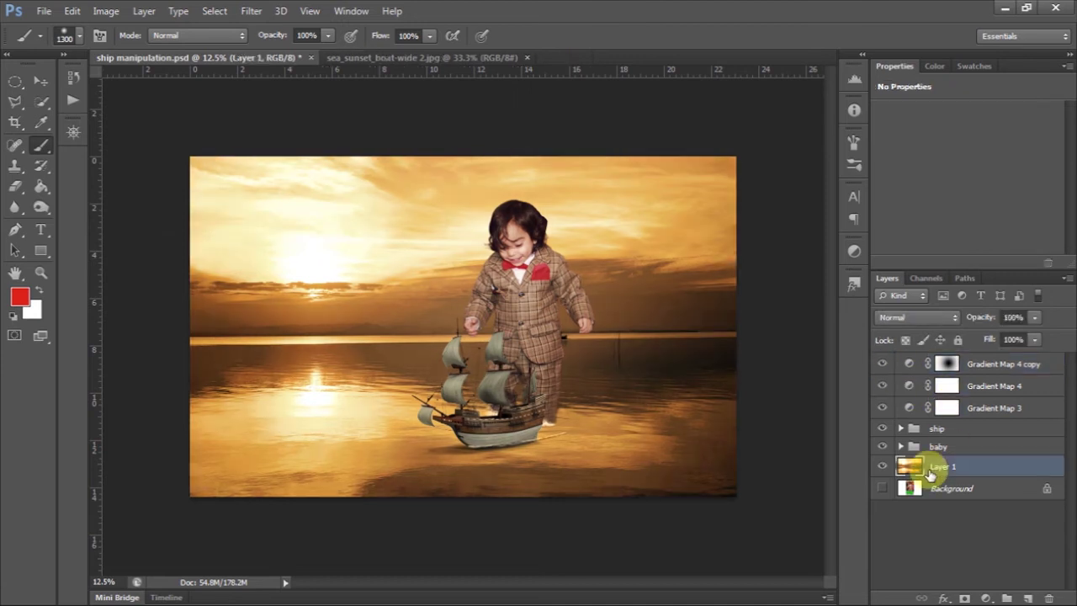
key(ctrl+s)
click(572, 58)
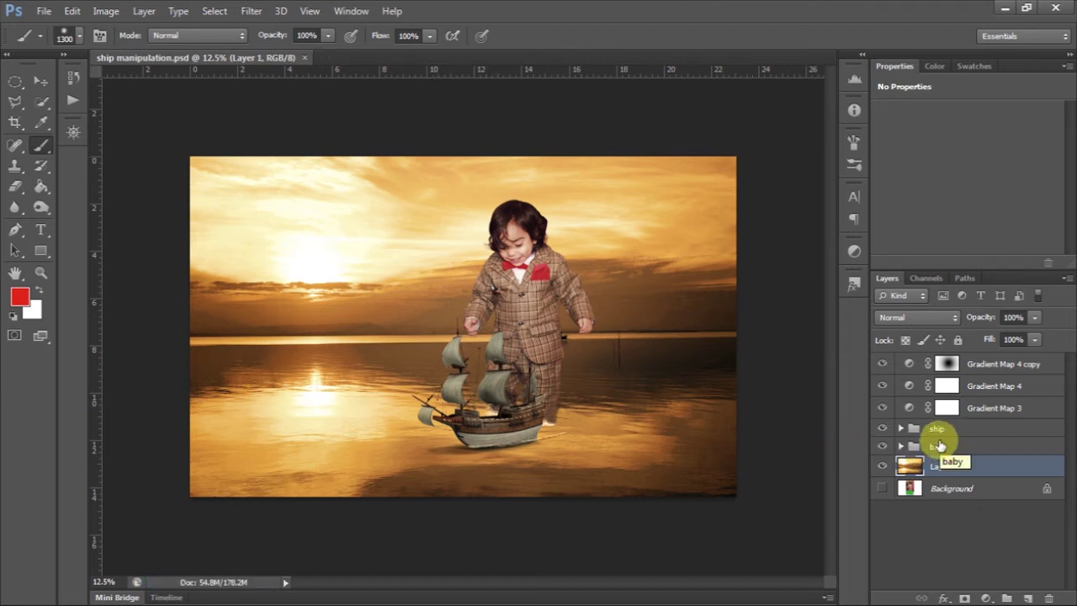
Step: Expand the baby group in the Layers panel to reveal its layers
click(901, 428)
click(901, 428)
click(902, 446)
click(976, 446)
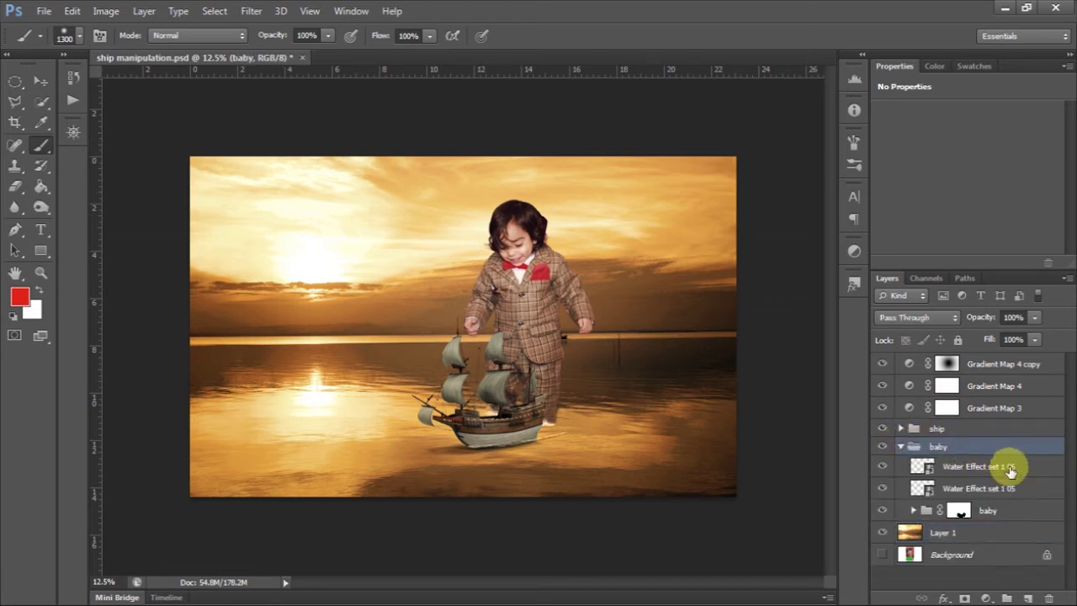
click(1006, 467)
Step: Add Layer 3 above the nested group's top gradient map and fill it with 50% gray
click(914, 510)
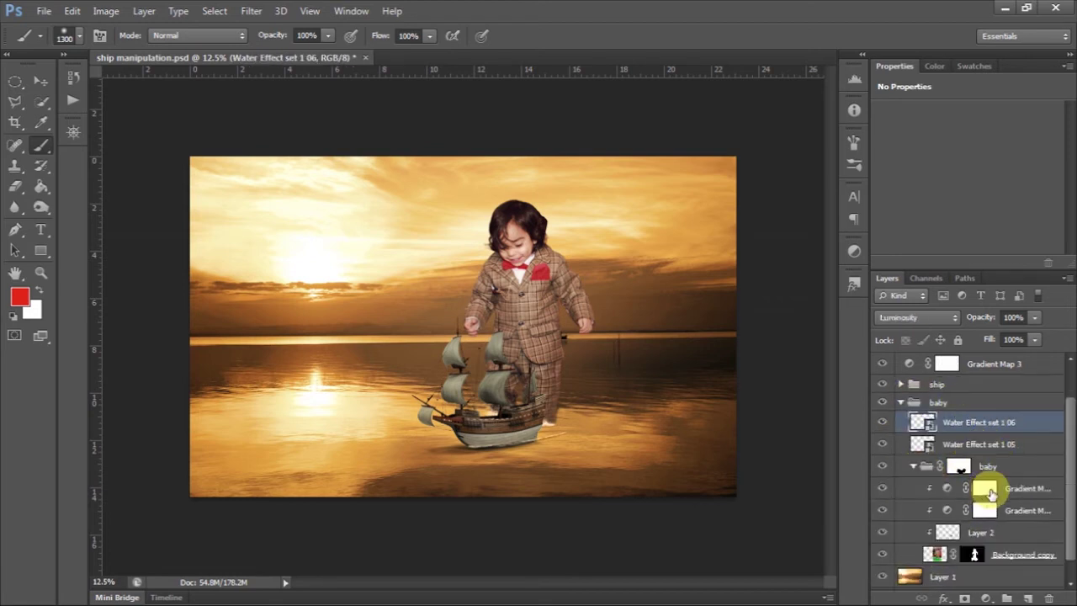
click(985, 490)
click(1029, 597)
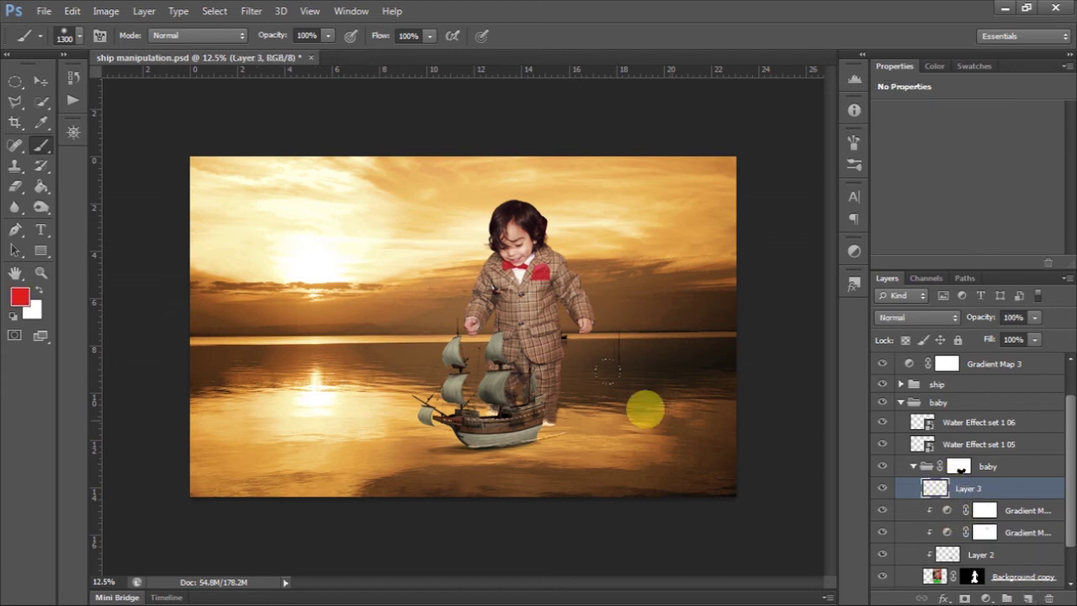
key(m)
right_click(264, 190)
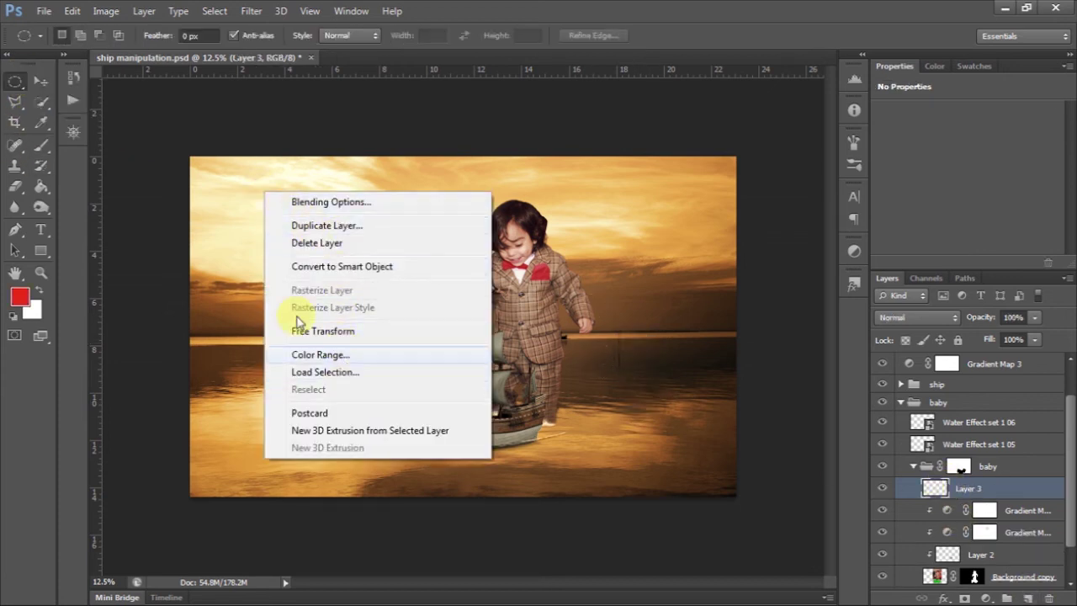
click(72, 10)
click(73, 10)
key(Escape)
key(i)
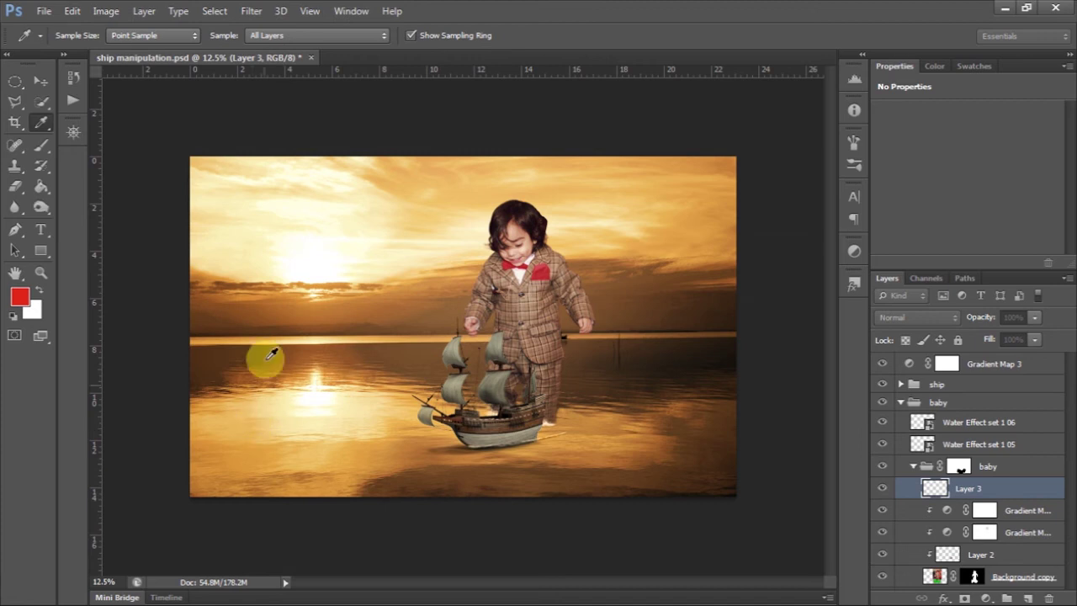
key(shift+F5)
click(498, 155)
key(m)
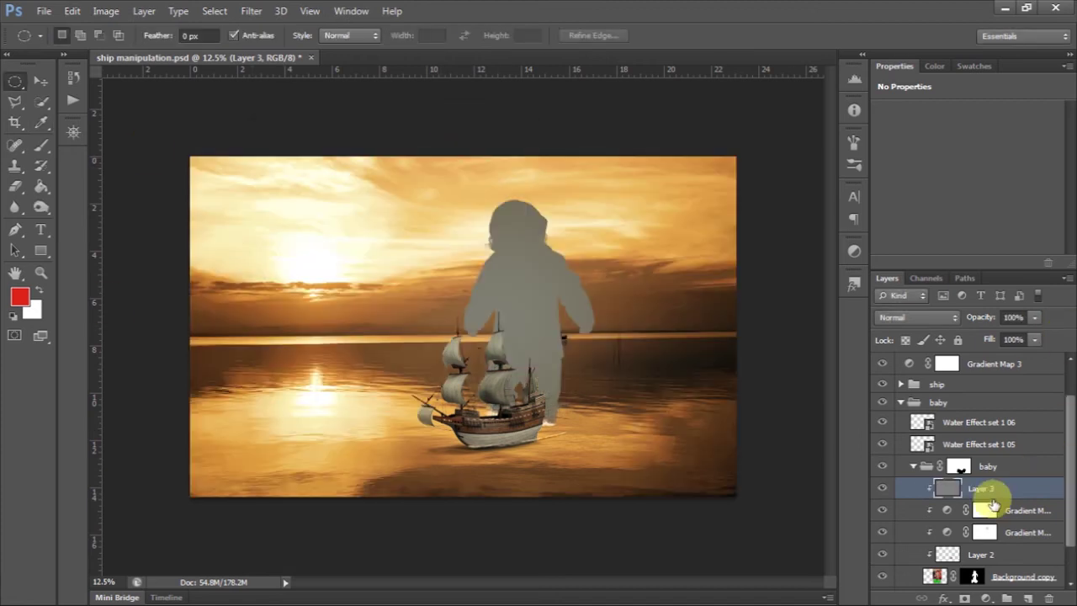
Step: Clip the gray layer to the boy and set its blend mode to Overlay
alt+click(992, 499)
click(936, 319)
click(916, 202)
Step: Dodge the boy's legs, chest and arm with a 400 px brush at reduced exposure
drag(41, 207, 92, 206)
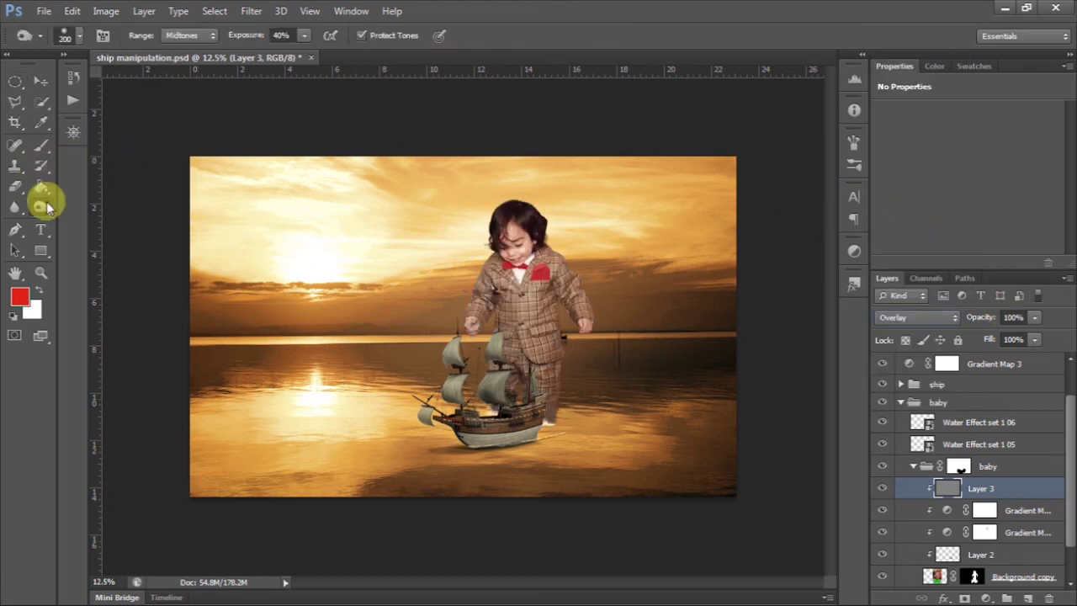
drag(303, 36, 307, 46)
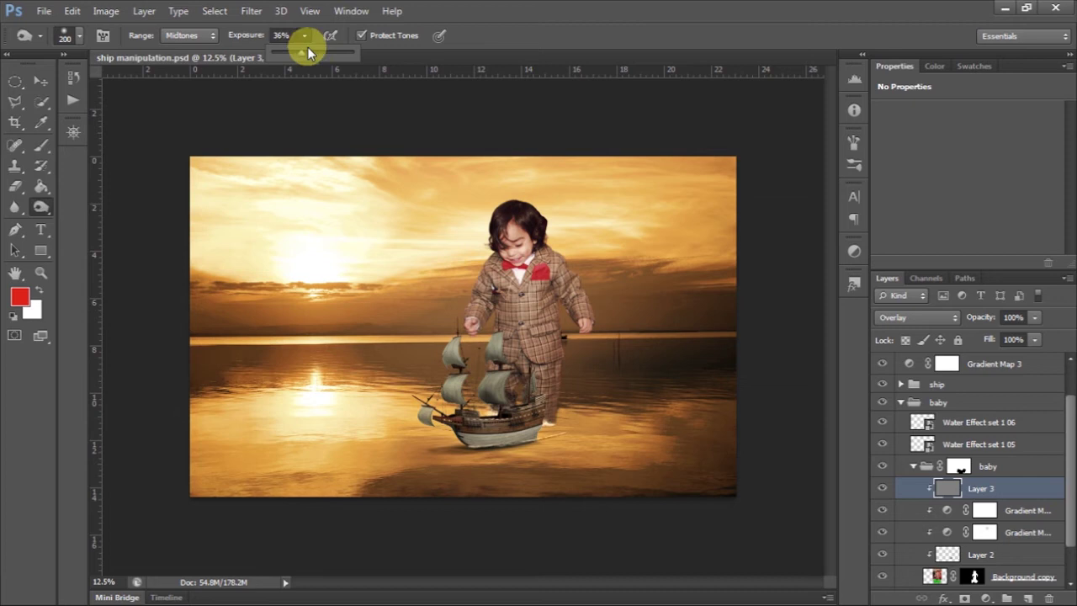
key(ctrl+plus)
key(ctrl+plus)
key(bracketright)
key(bracketright)
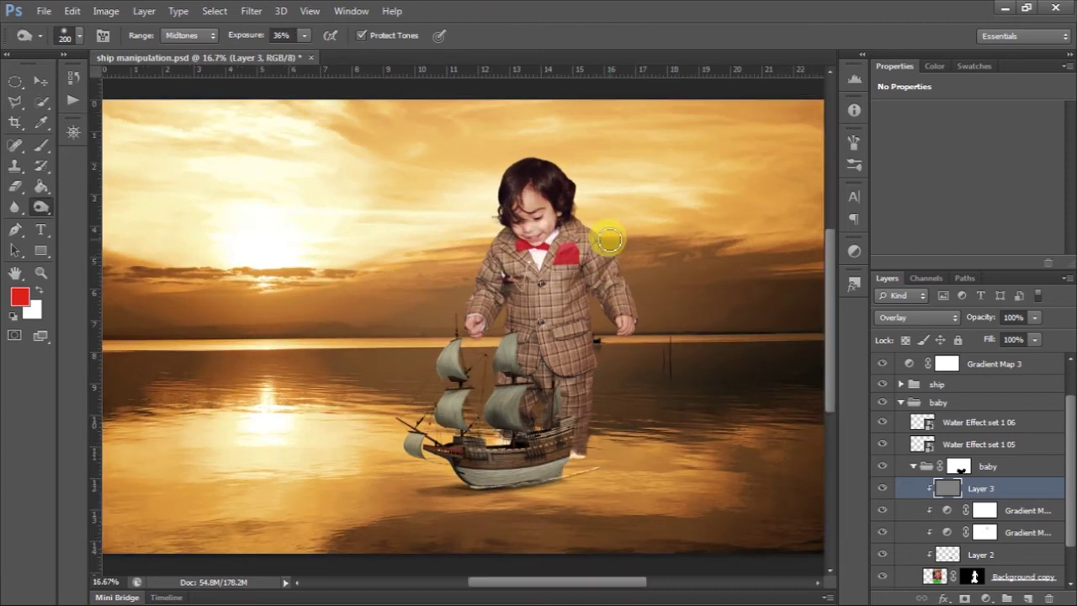
drag(584, 322, 577, 413)
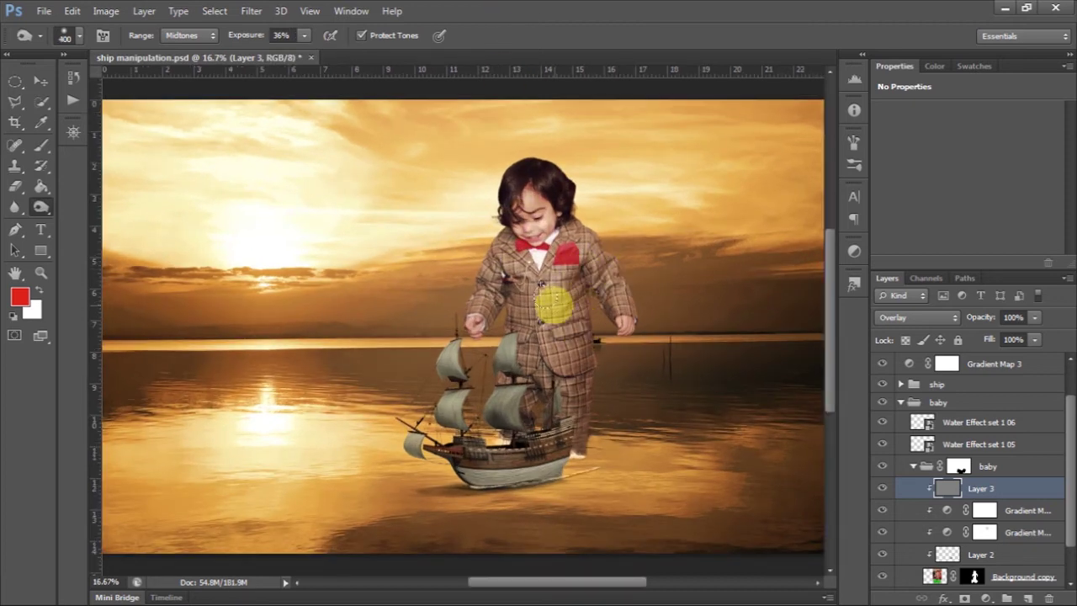
mouse_move(545, 278)
mouse_down()
mouse_move(621, 324)
mouse_move(665, 243)
mouse_up()
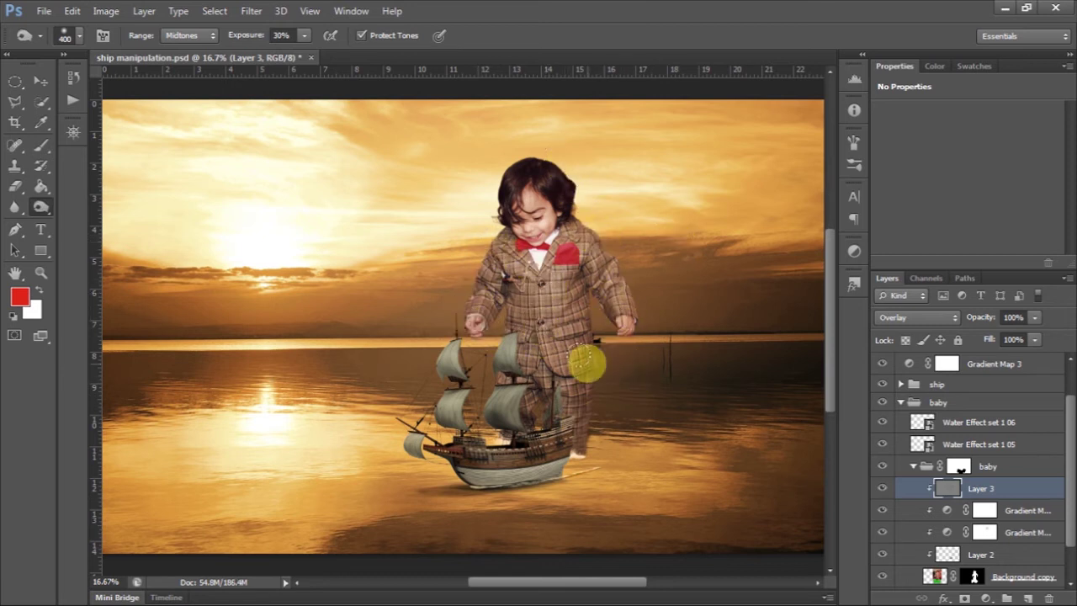
Step: Toggle the gray Overlay layer to compare the boy with and without dodging
scroll(585, 362, down, 3)
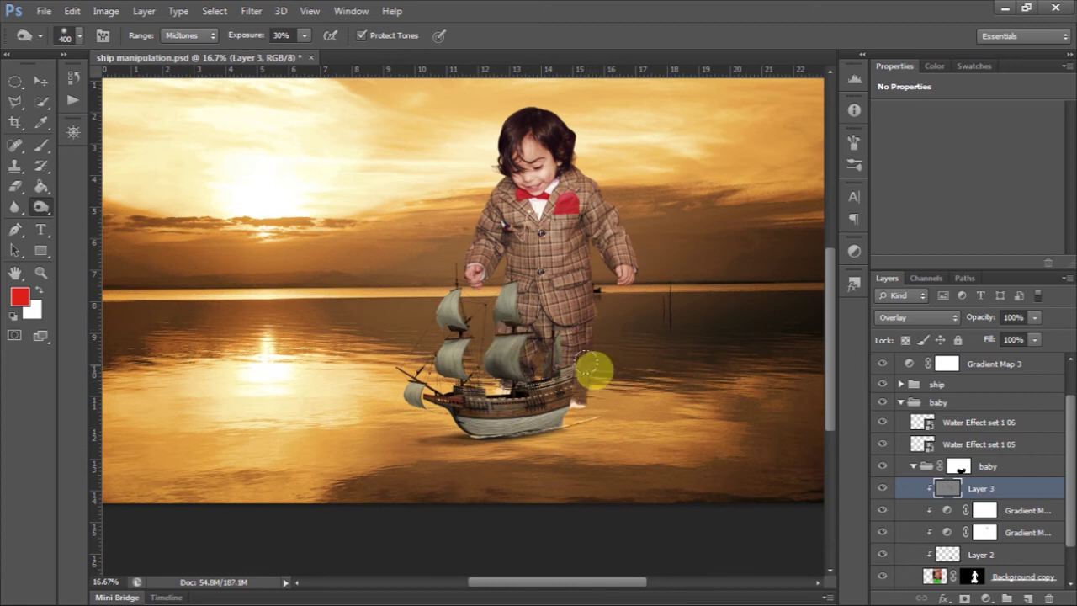
scroll(592, 373, up, 3)
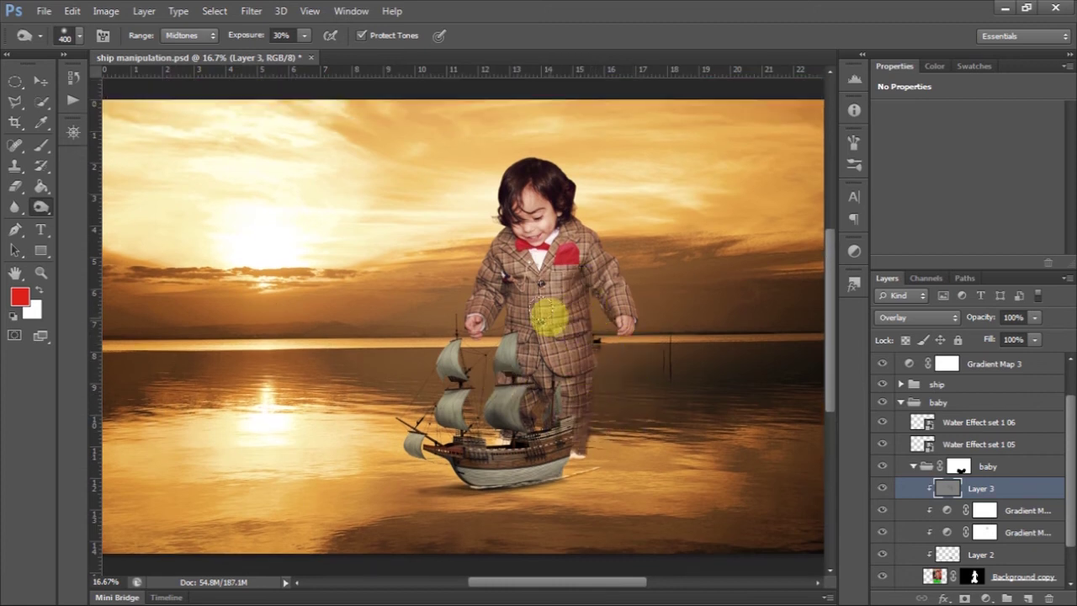
key(ctrl+minus)
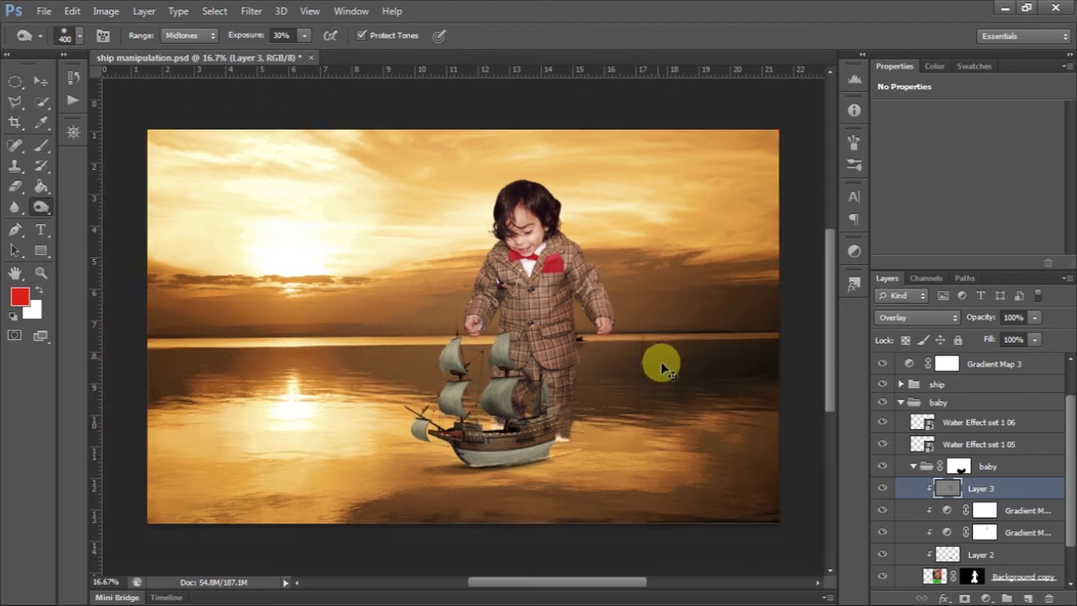
click(883, 489)
click(884, 489)
key(ctrl+plus)
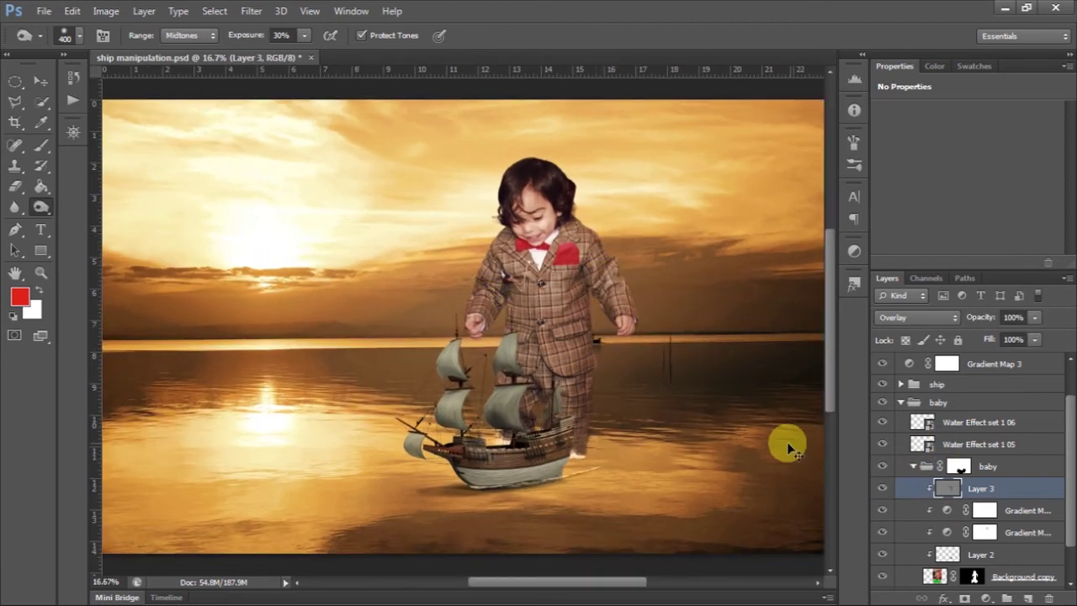
key(ctrl+minus)
click(884, 489)
click(884, 489)
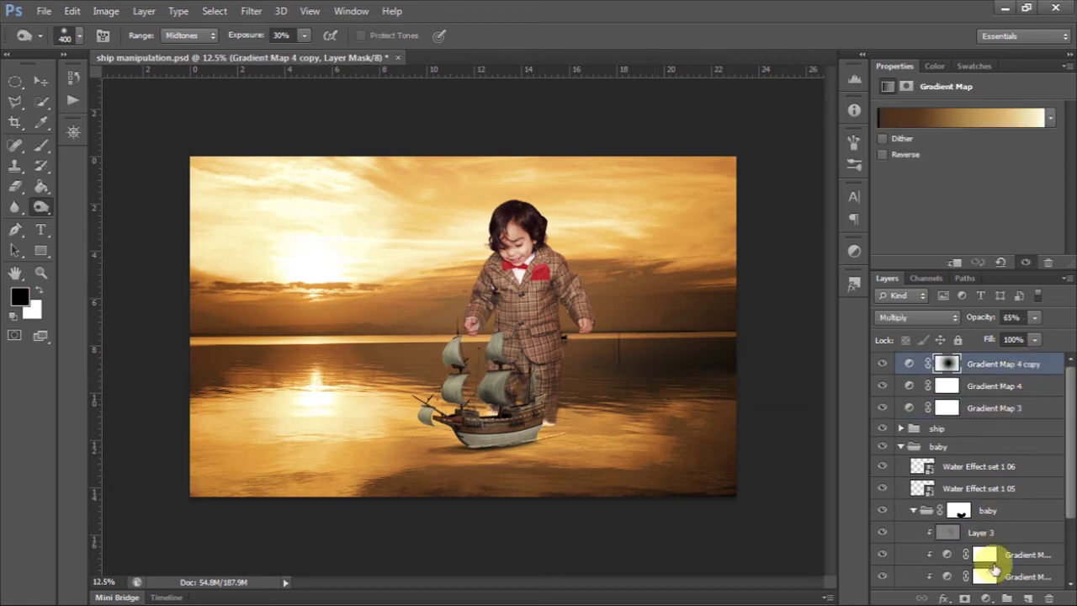
Step: Add Gradient Map 5 with a blue gradient preset
click(987, 598)
click(959, 569)
click(1051, 118)
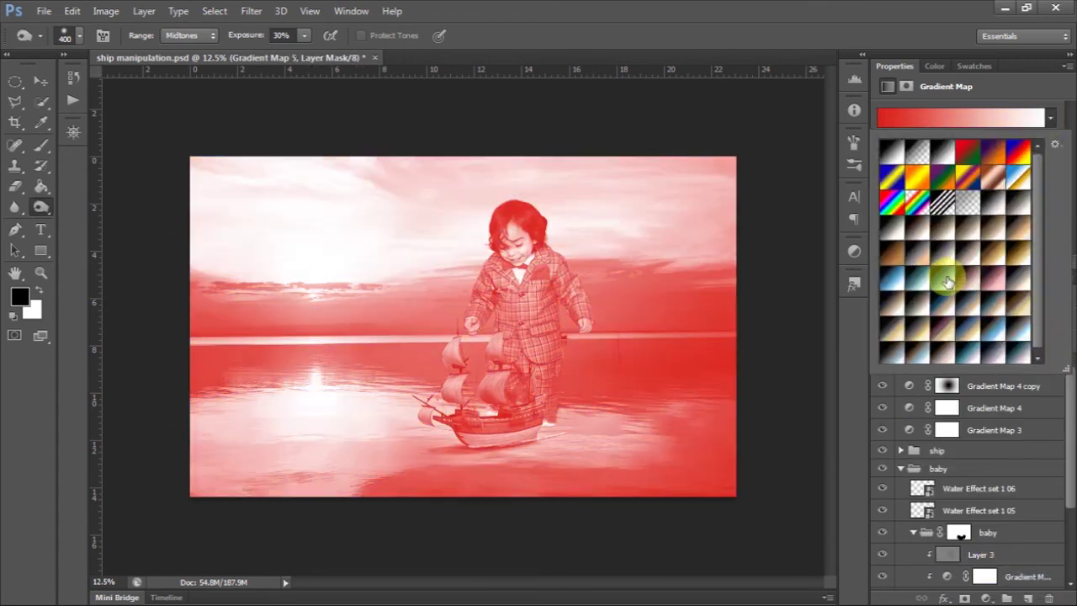
click(949, 282)
click(945, 385)
Step: Set Gradient Map 5 to Soft Light at 44% opacity and compare it on and off
click(930, 320)
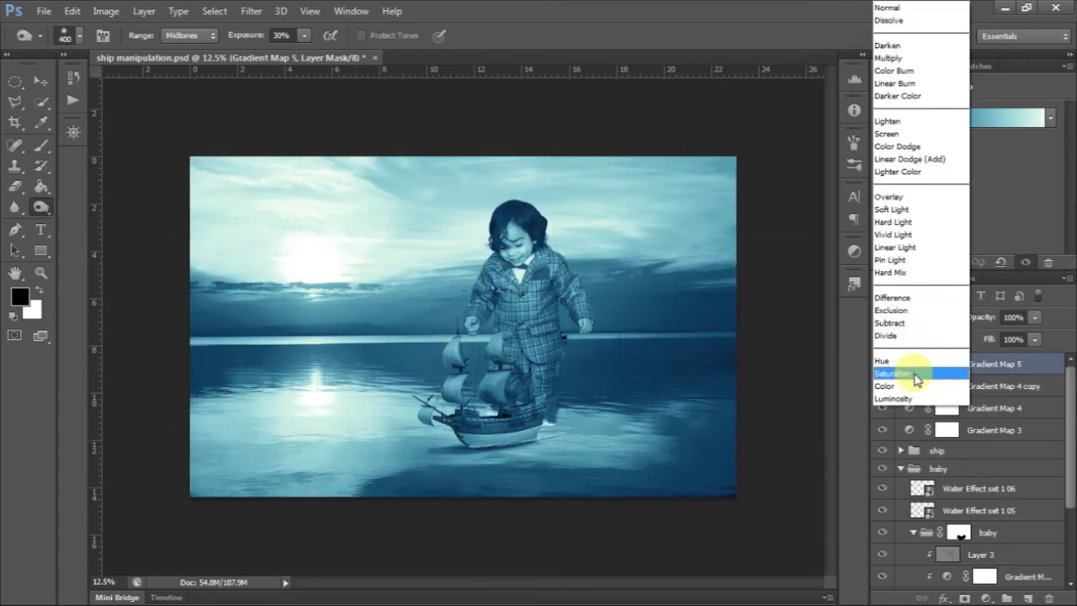
click(916, 375)
click(927, 320)
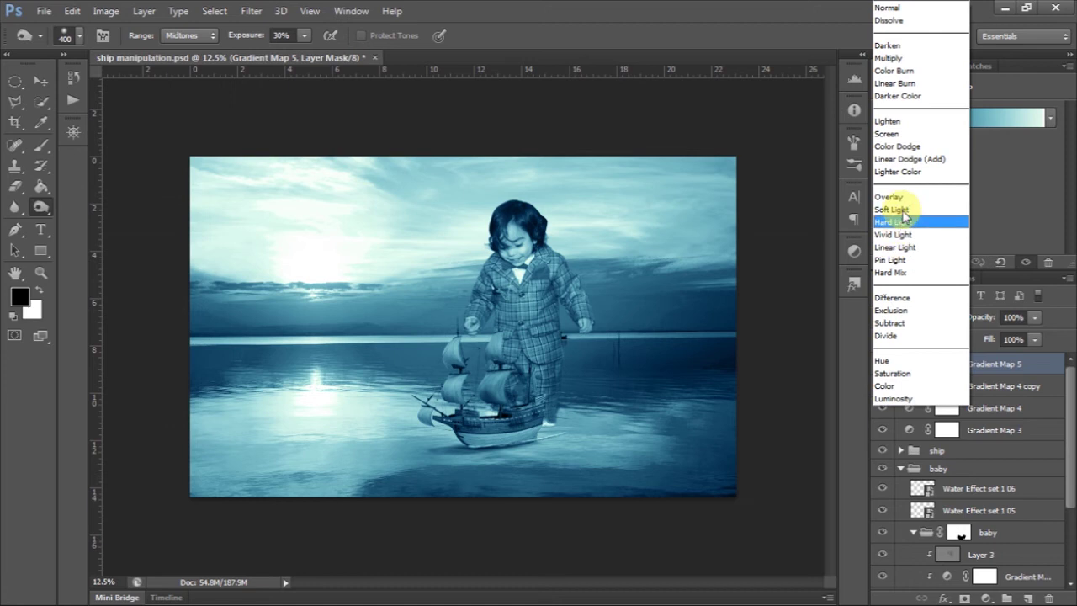
click(903, 210)
drag(1036, 339, 991, 336)
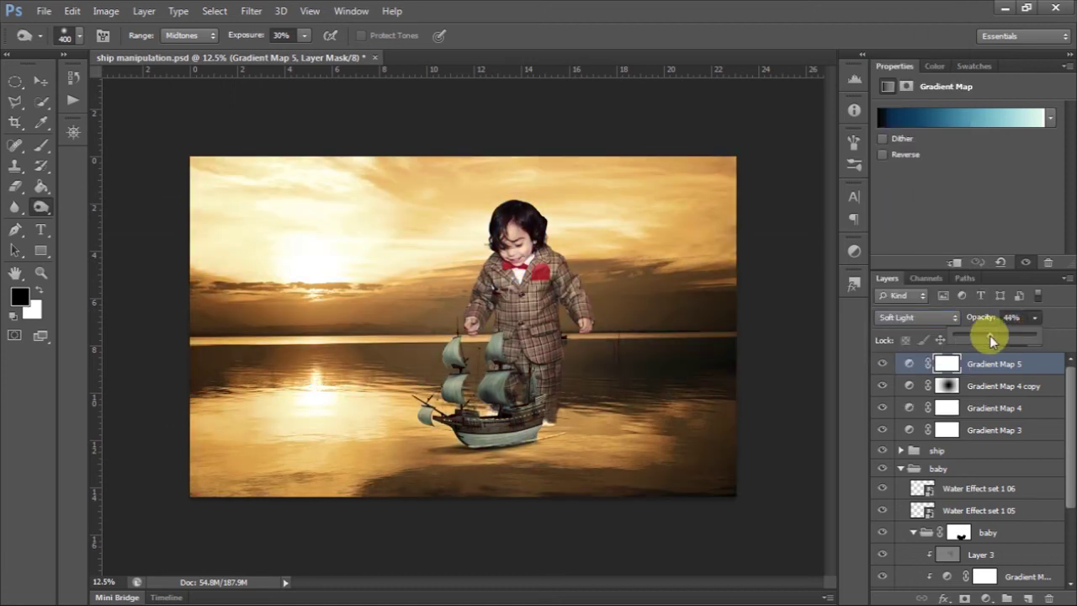
click(883, 363)
click(883, 364)
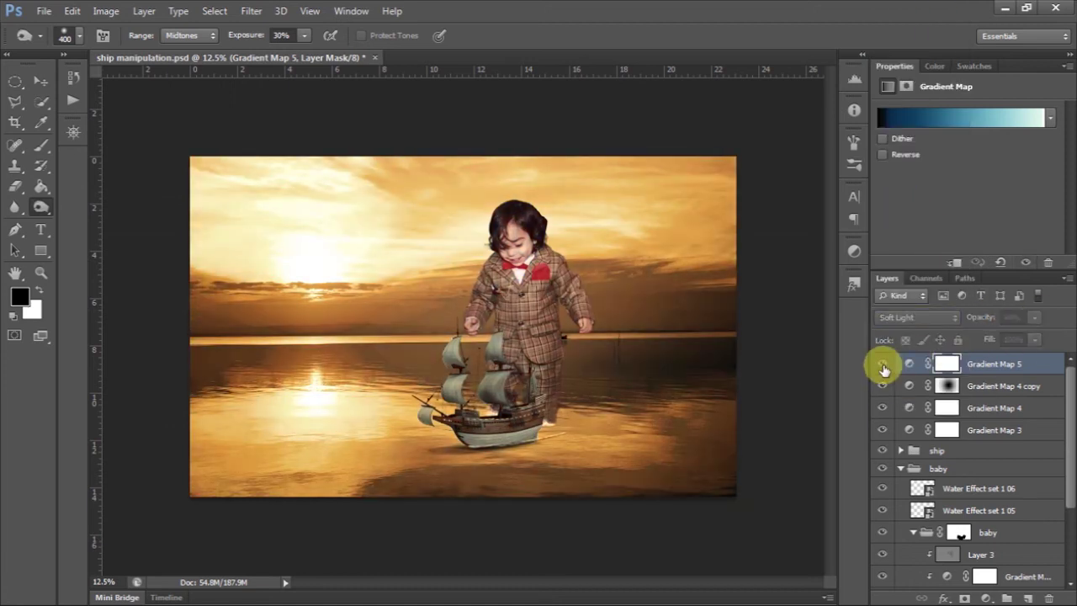
click(883, 364)
click(882, 364)
Step: Lower Gradient Map 5's opacity to 11%, toggling it to check the effect
click(883, 363)
drag(1035, 326, 1011, 333)
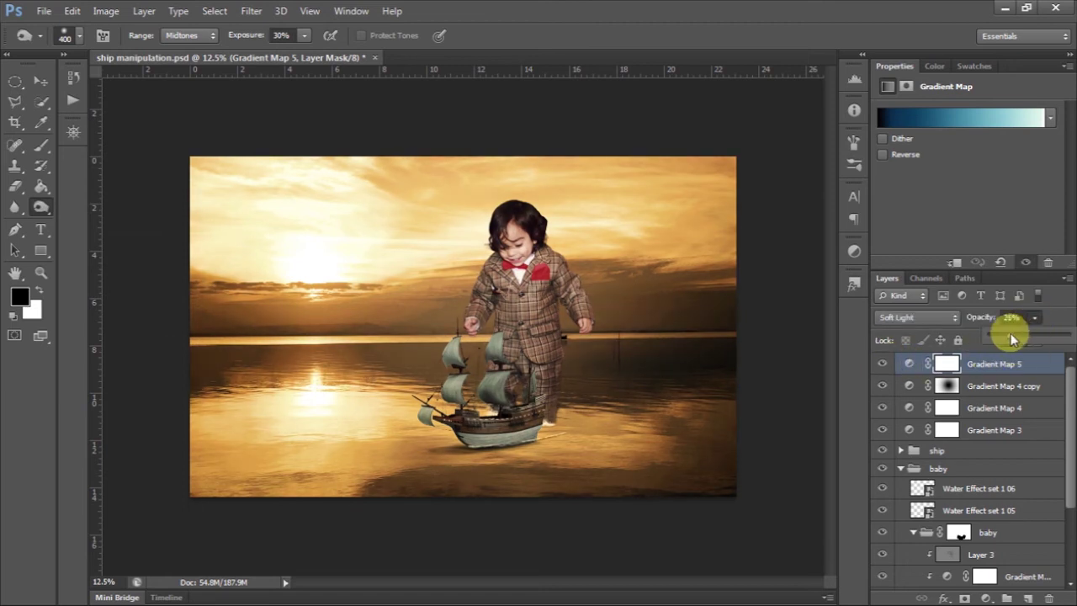
click(884, 364)
click(884, 364)
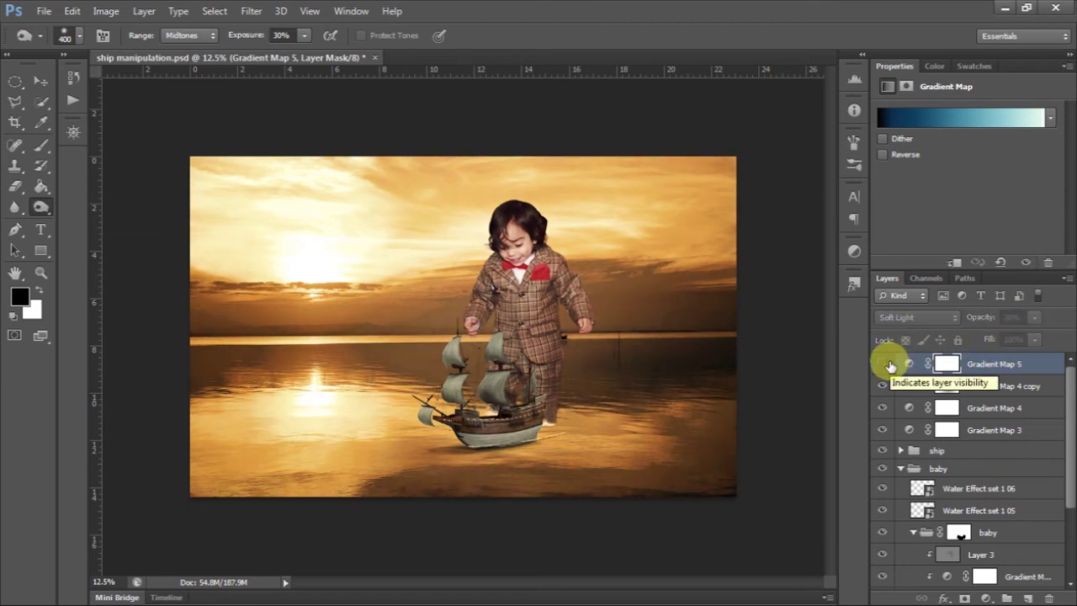
drag(1034, 318, 1011, 337)
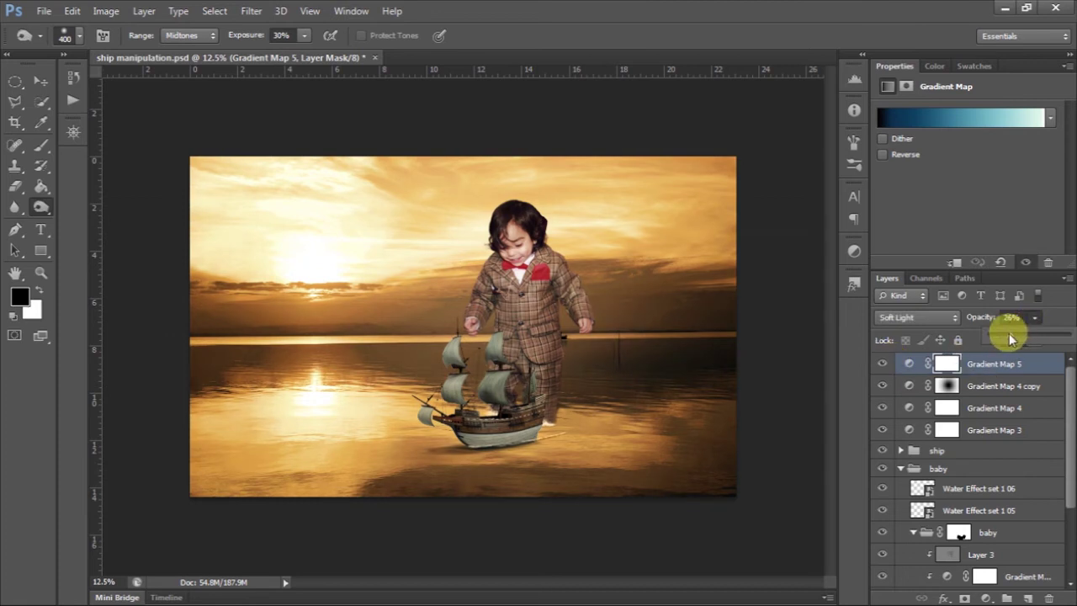
click(884, 363)
click(883, 364)
click(884, 363)
click(884, 364)
Step: Test a Gradient Map 5 copy in Lighten and Color Dodge, then delete it
drag(1001, 372, 1026, 577)
click(926, 317)
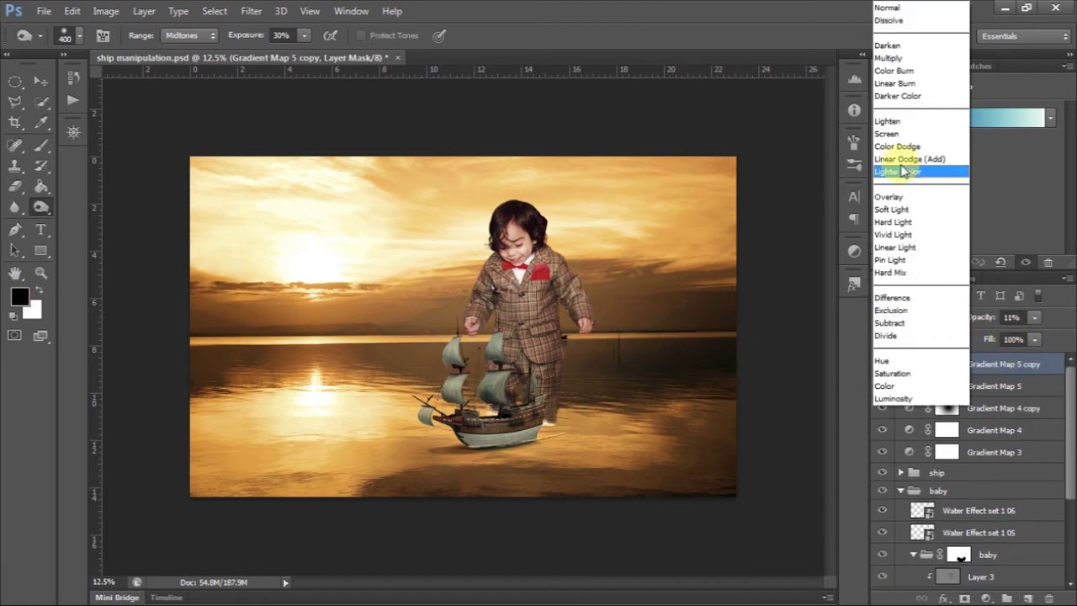
click(905, 122)
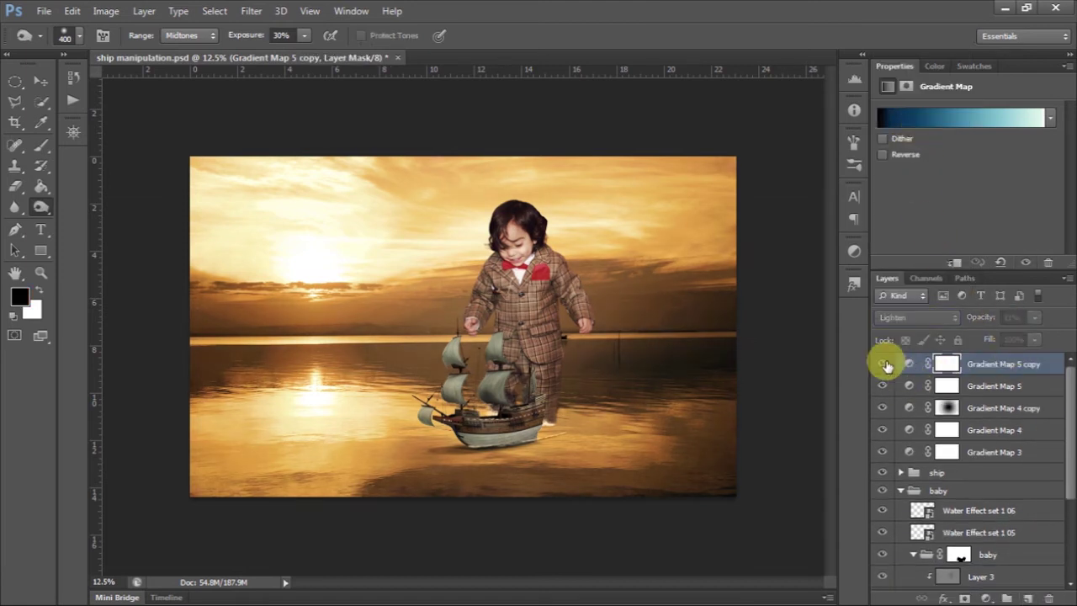
click(922, 318)
click(908, 154)
click(882, 364)
click(883, 363)
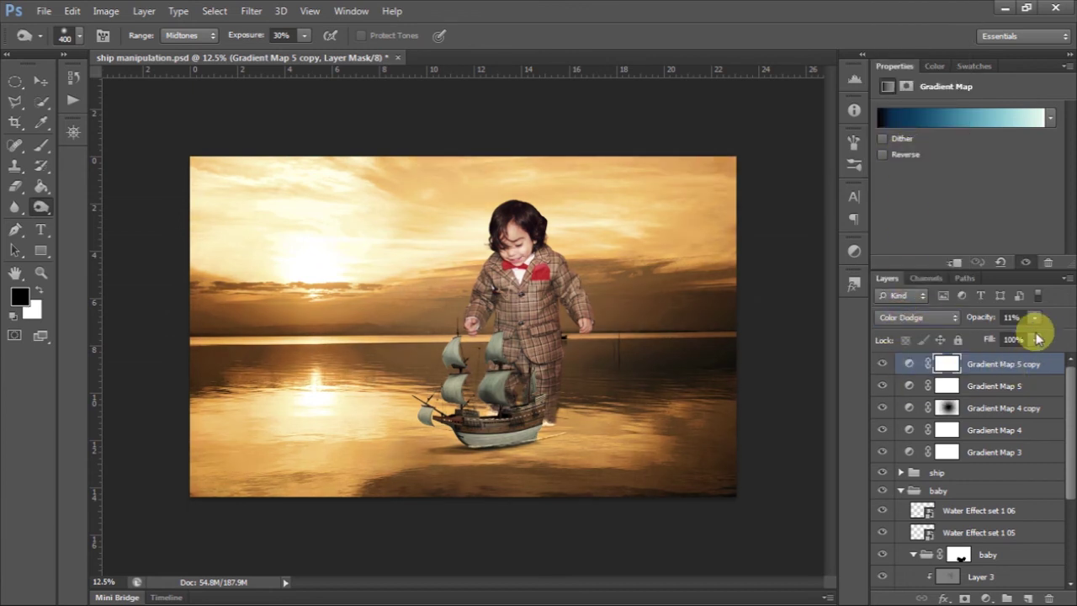
key(Delete)
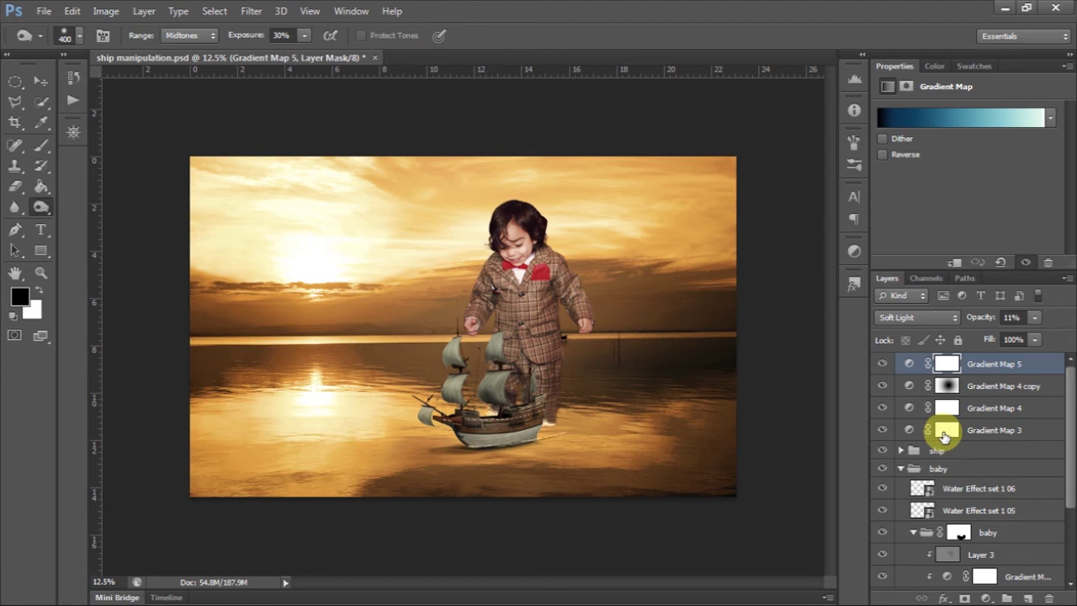
Step: Save ship manipulation.psd
key(ctrl+s)
click(44, 11)
click(669, 8)
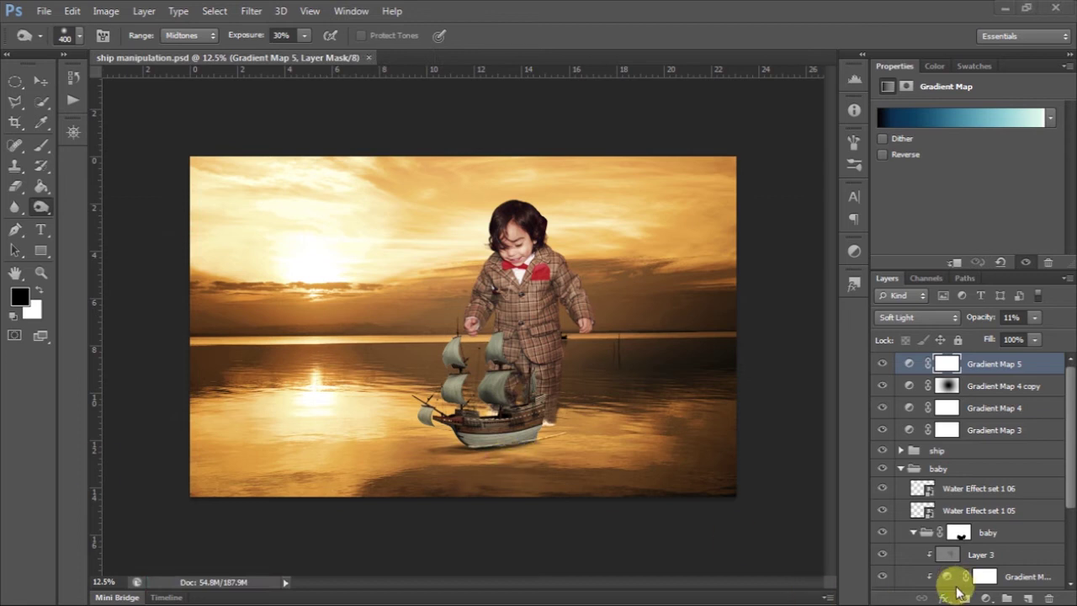
Step: Add Gradient Map 6 using the black-to-white gradient preset
click(987, 598)
click(977, 568)
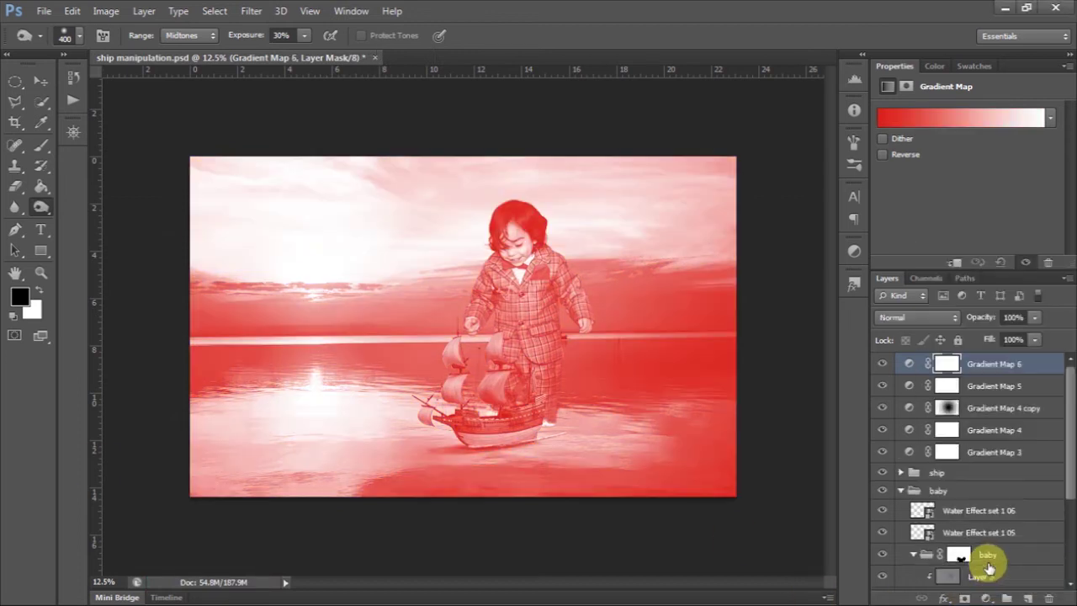
click(1050, 118)
click(943, 149)
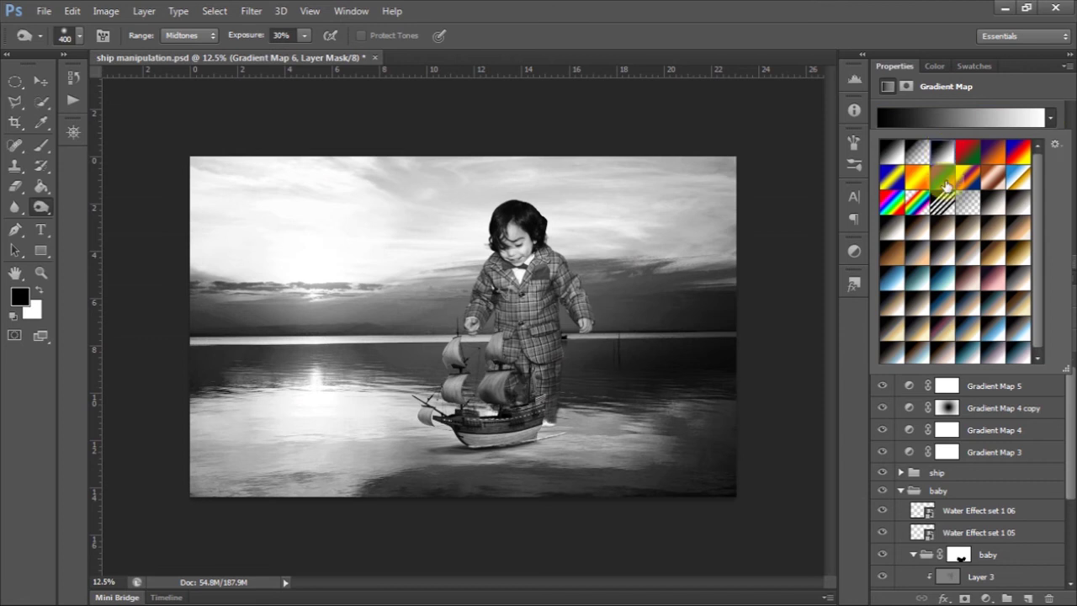
click(968, 385)
click(967, 364)
Step: Try Darken and Multiply at 47% opacity, then switch Gradient Map 6 to Luminosity
click(917, 317)
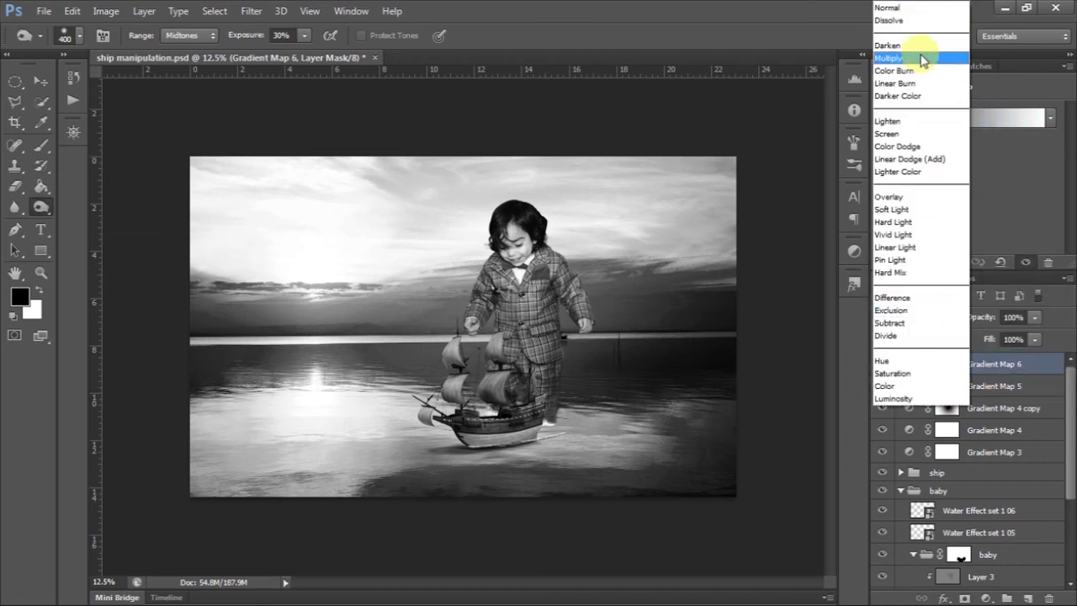
click(917, 42)
drag(1046, 319, 1005, 335)
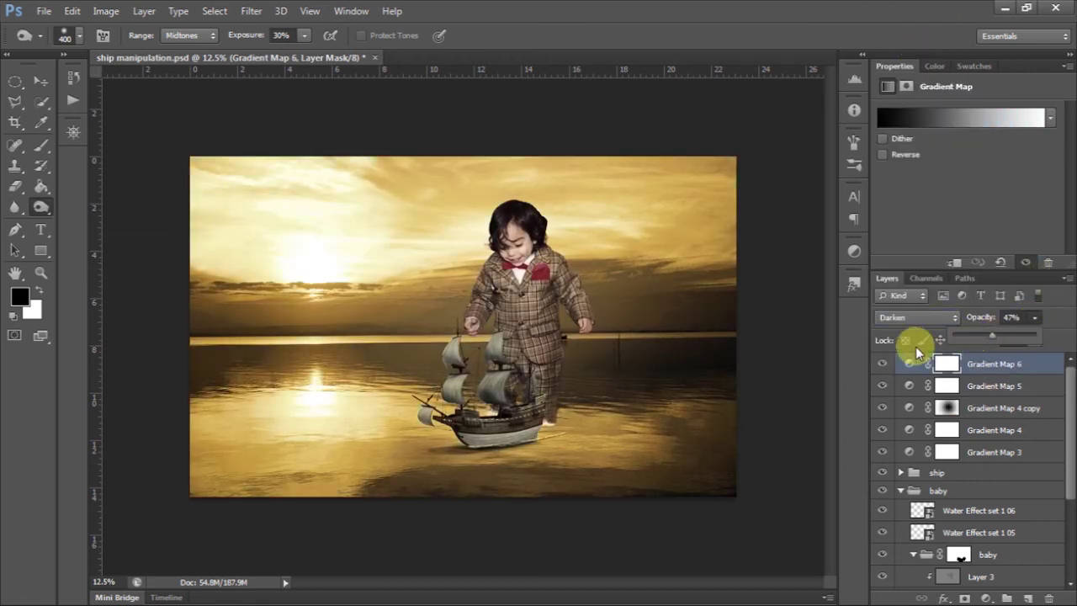
click(921, 317)
click(910, 58)
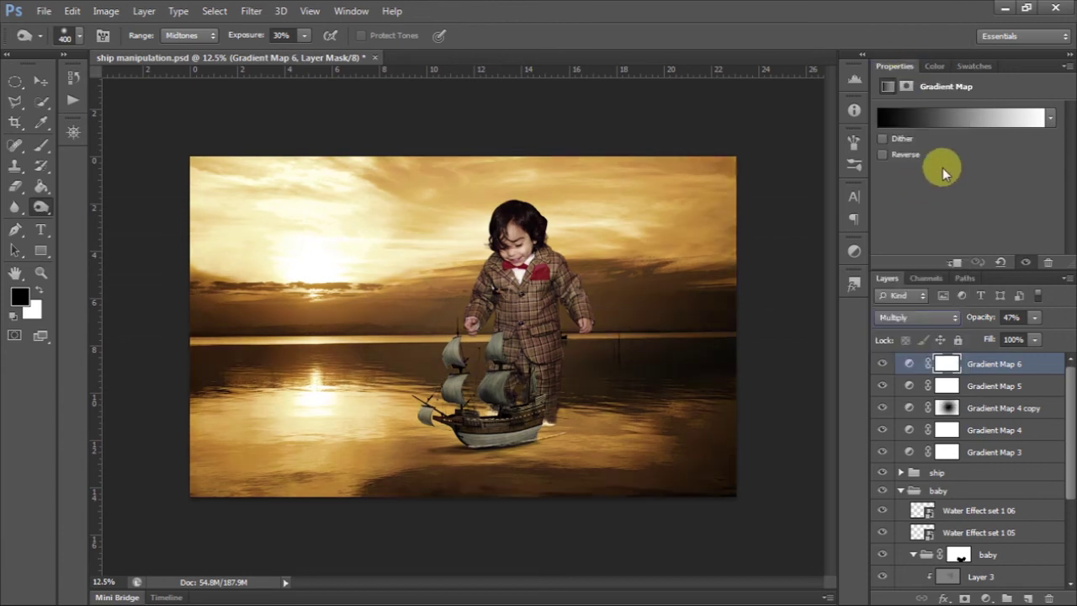
key(alt+shift+y)
click(882, 364)
click(882, 364)
click(882, 364)
click(882, 364)
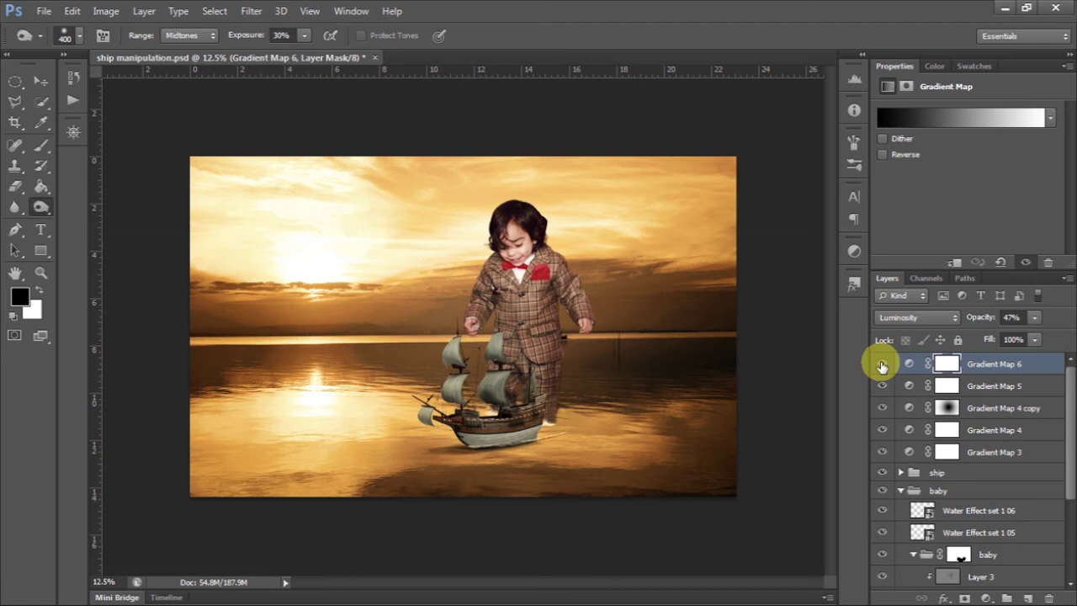
Step: Keep Luminosity, set Gradient Map 6 opacity to 32%, and select its layer mask
click(931, 319)
click(920, 395)
click(1035, 319)
click(883, 364)
click(883, 364)
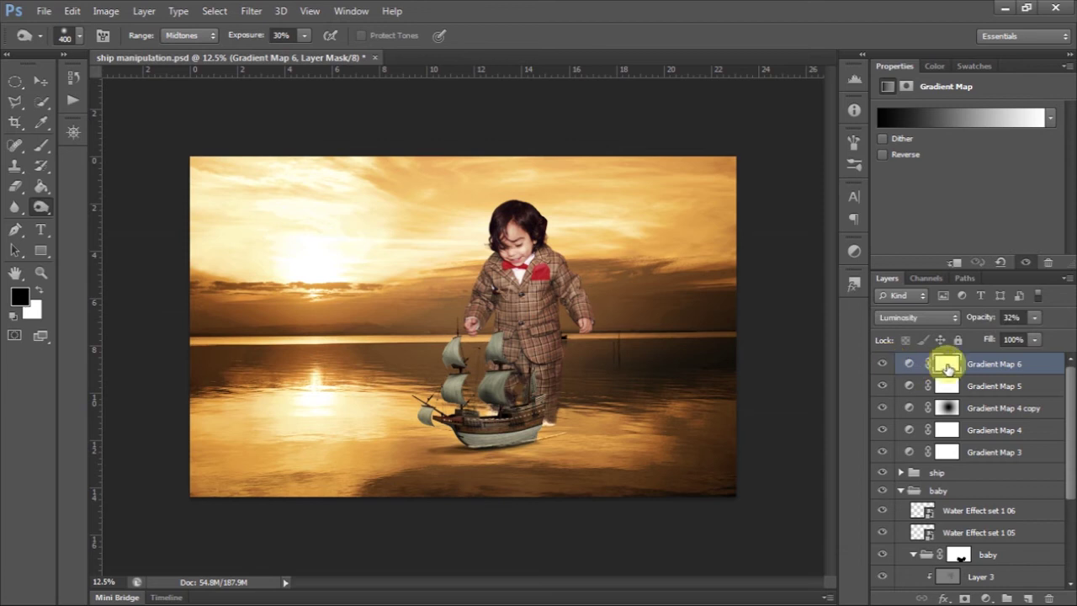
click(947, 365)
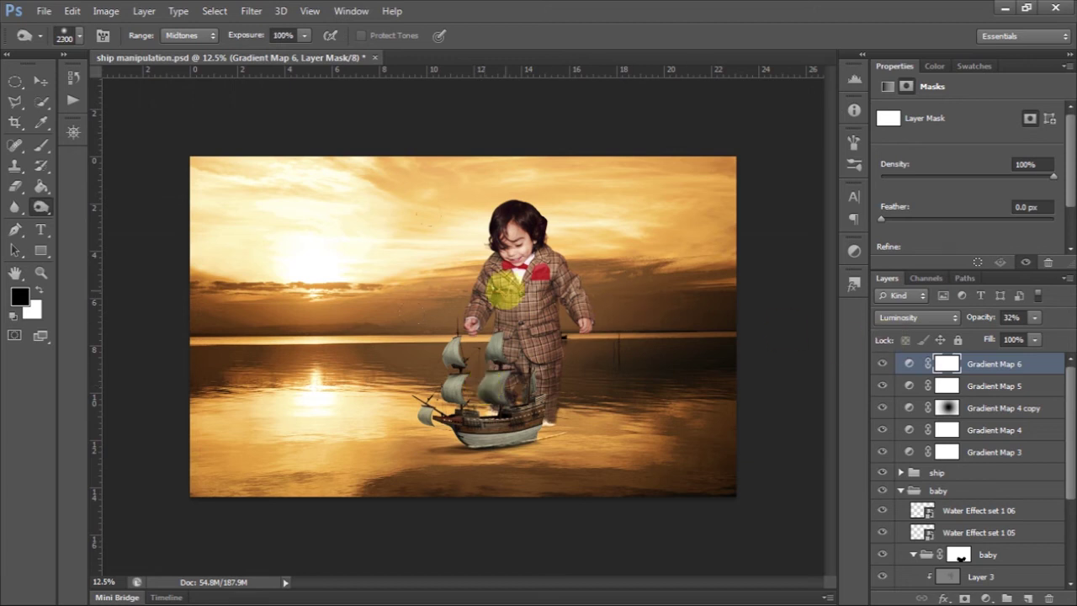
Step: Paint black on Gradient Map 6's mask over the boy and ship
click(42, 147)
click(42, 147)
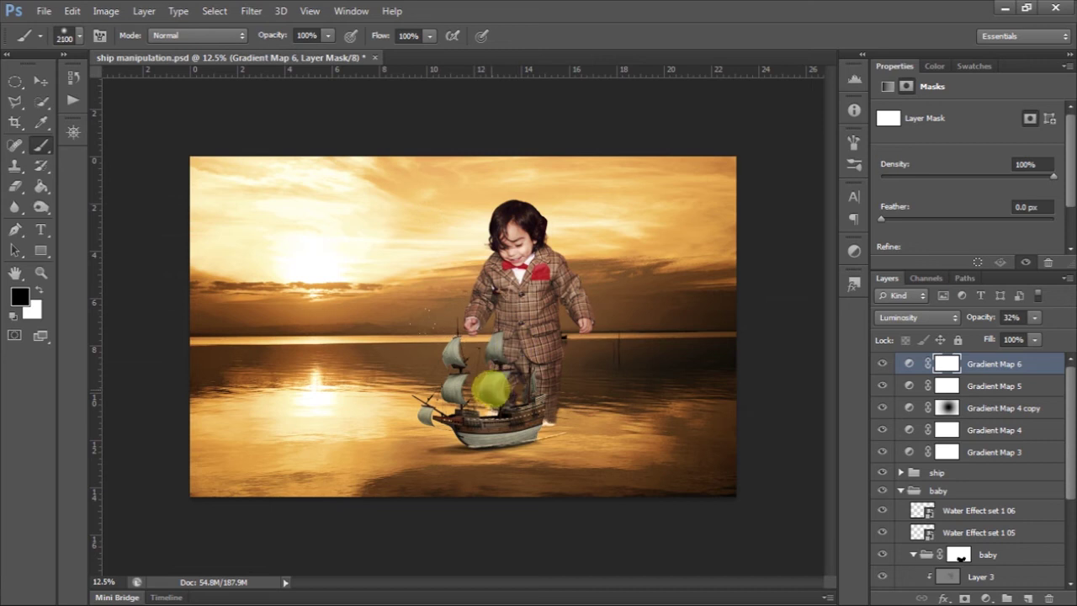
mouse_move(491, 389)
mouse_down()
mouse_move(510, 345)
mouse_move(530, 353)
mouse_up()
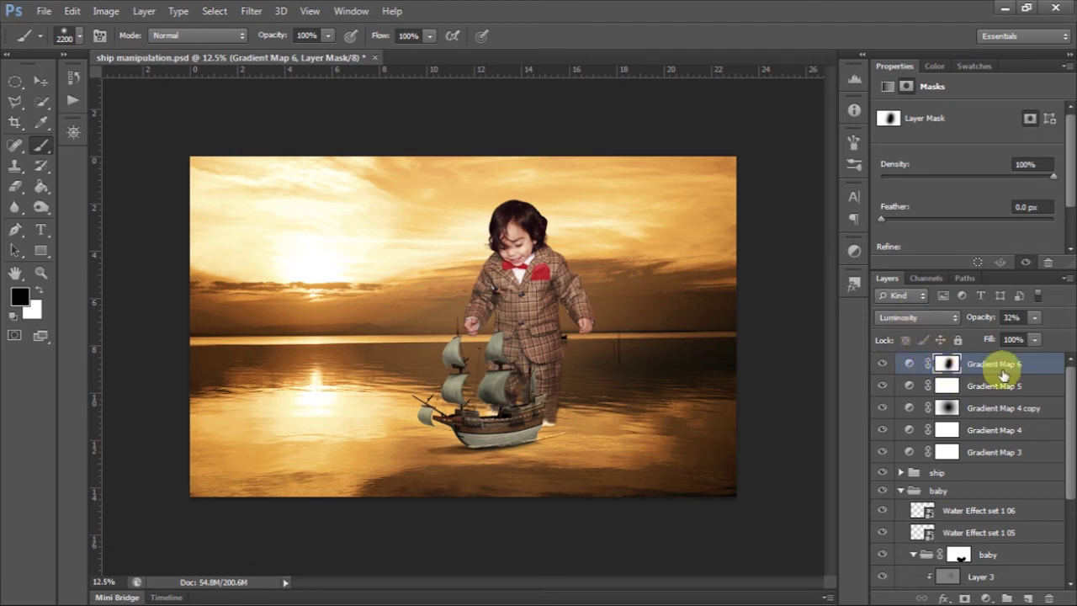
Step: Add a Hue/Saturation adjustment layer on top
click(888, 86)
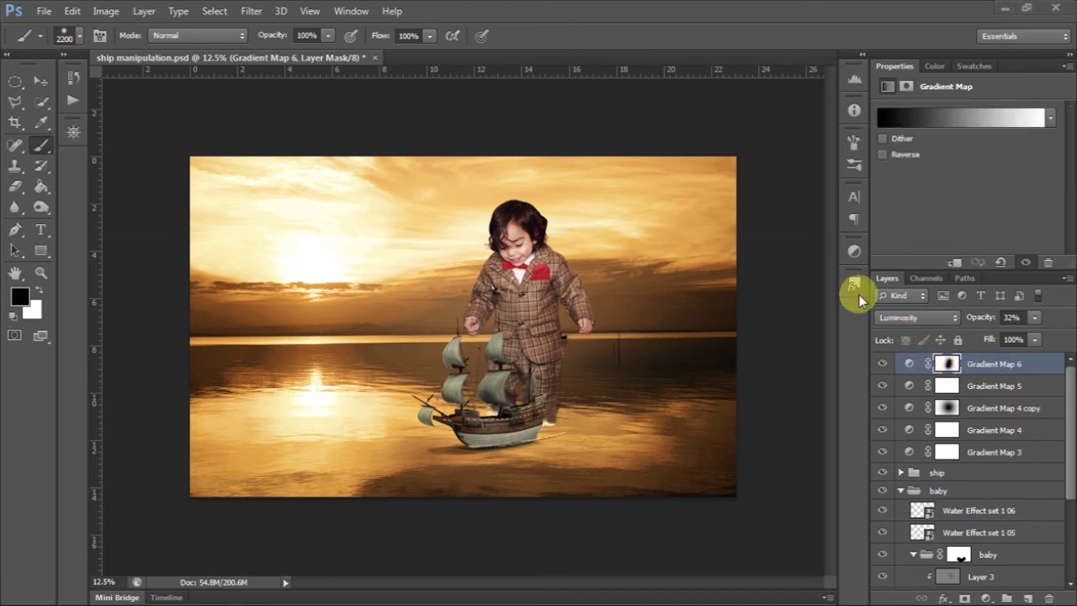
click(986, 599)
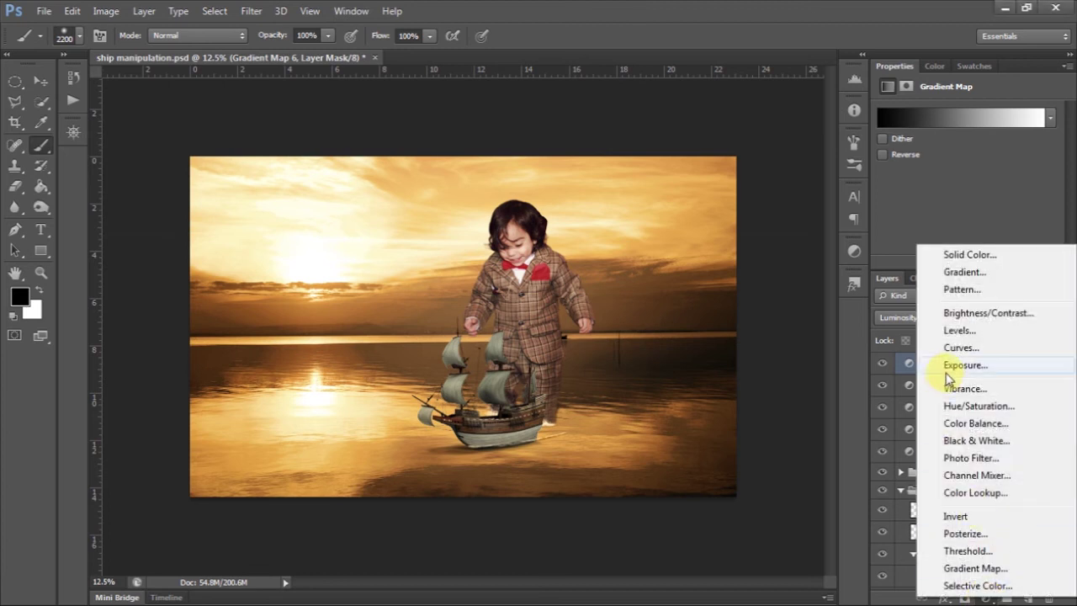
click(986, 407)
Step: Lower Yellows saturation to -12 in Hue/Saturation 1 and save the document
click(922, 135)
click(922, 154)
drag(956, 204, 957, 204)
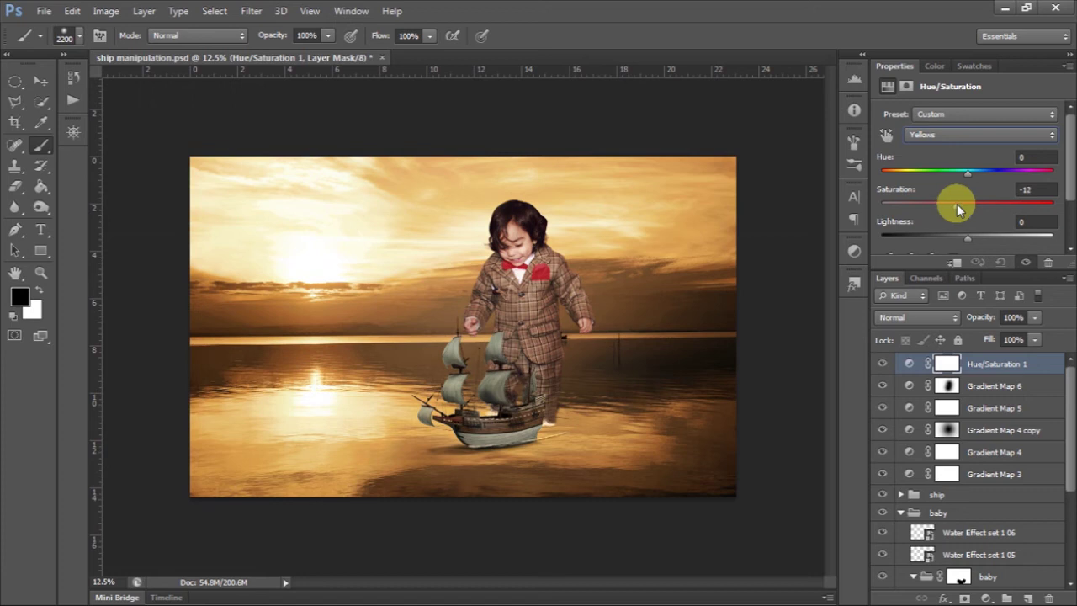
click(882, 363)
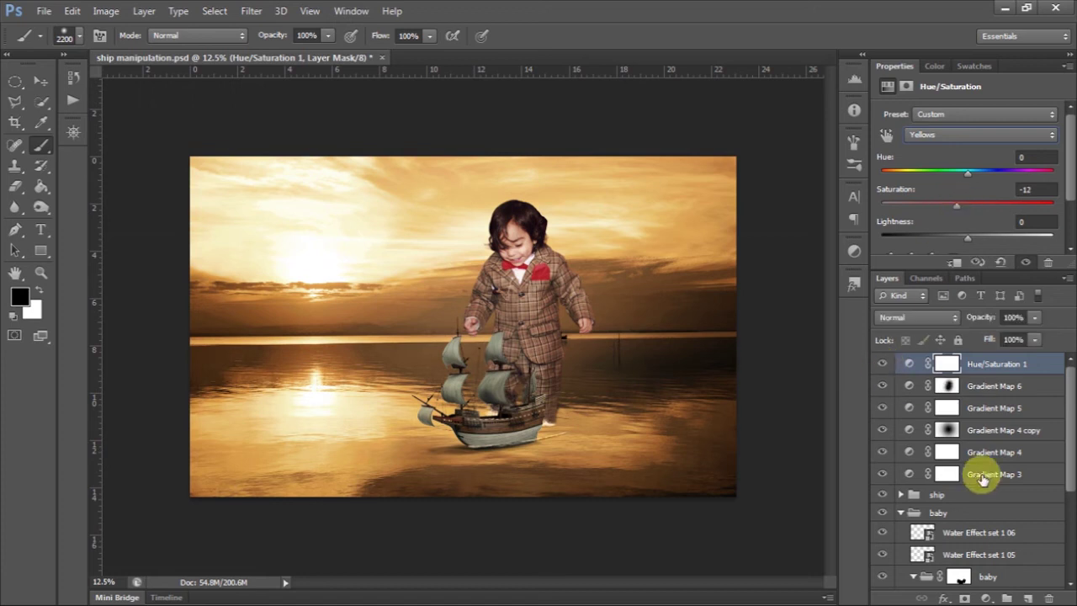
double_click(894, 67)
key(ctrl+s)
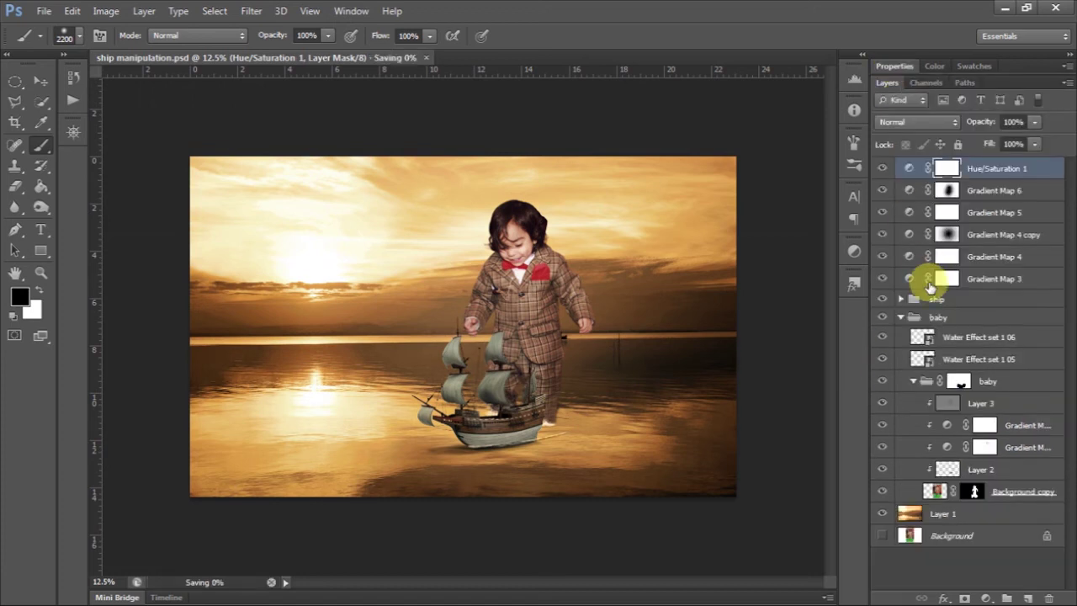
Step: Duplicate Layer 1 and apply a 16.8 pixel Gaussian Blur to the copy
click(981, 514)
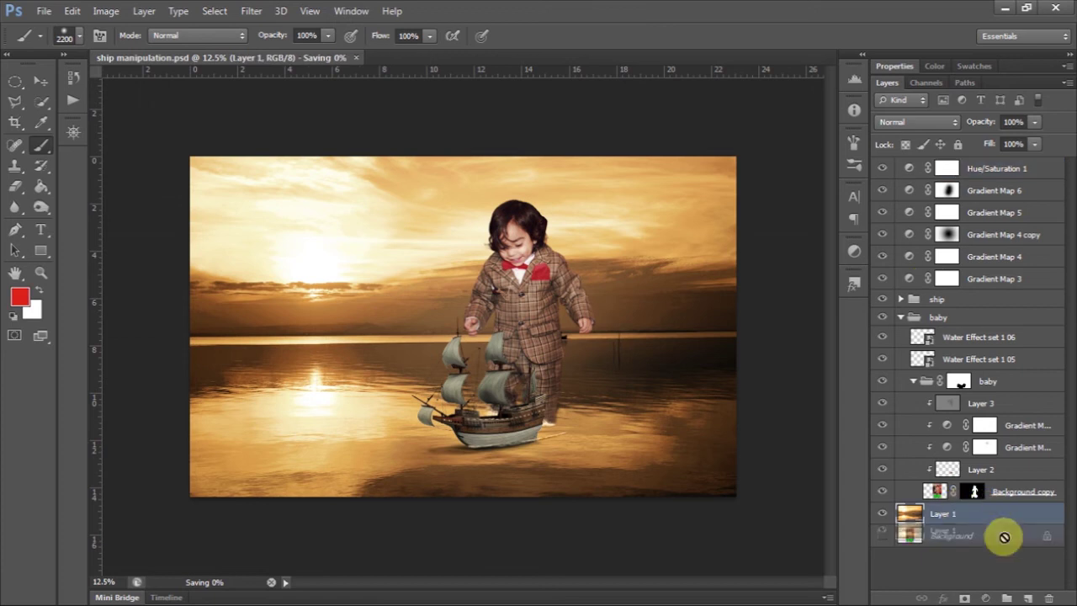
key(ctrl+j)
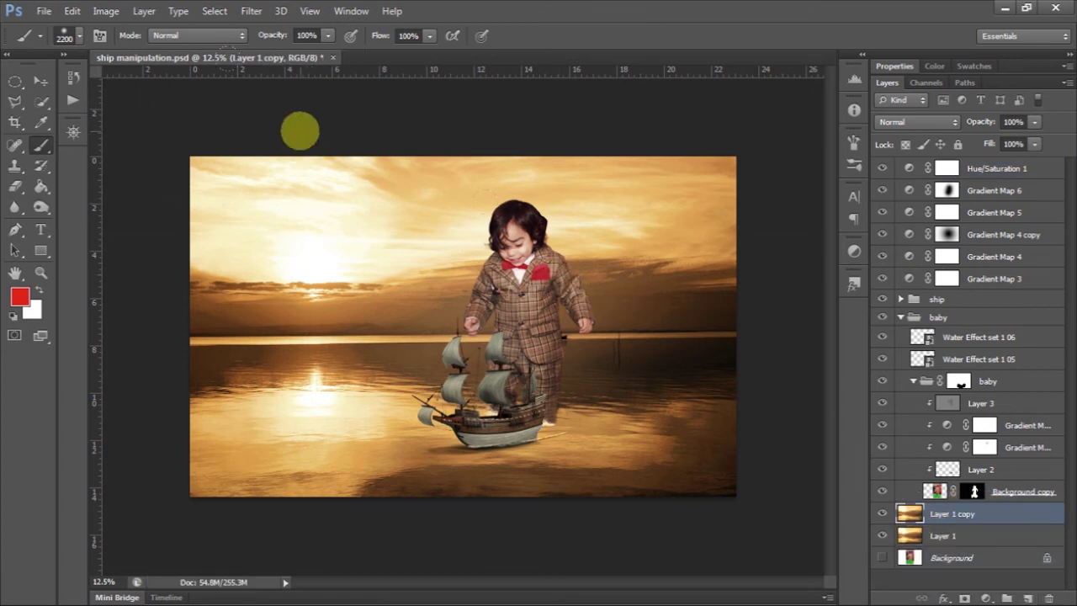
click(251, 11)
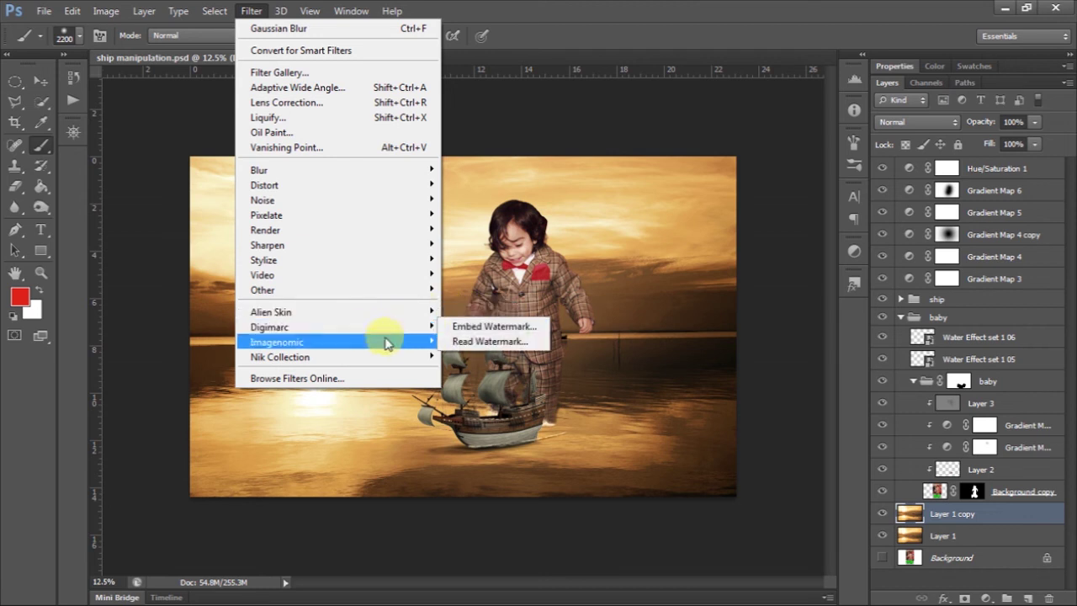
mouse_move(337, 170)
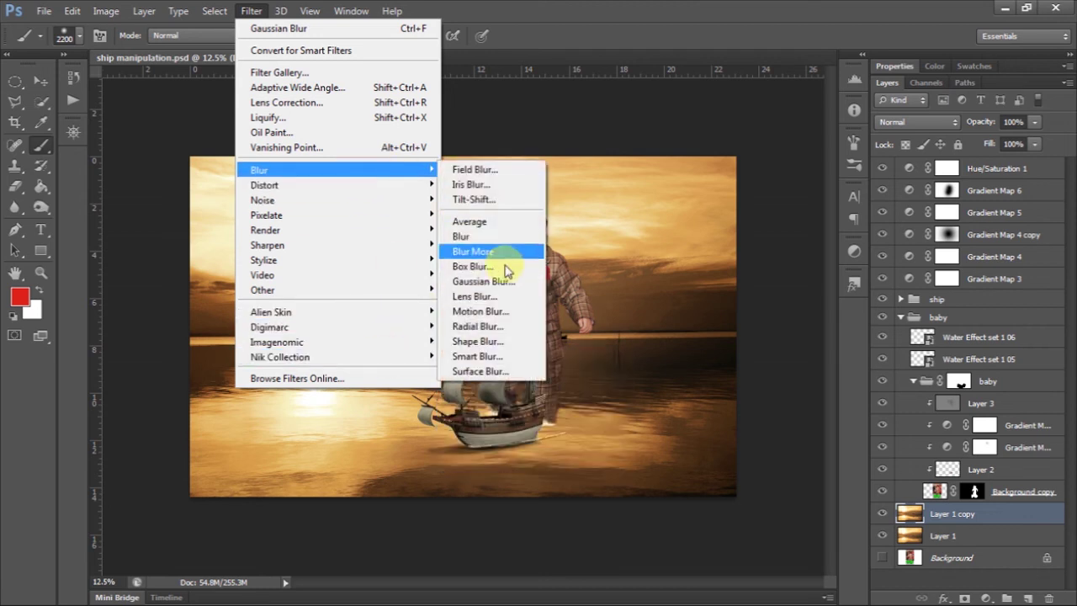
click(504, 281)
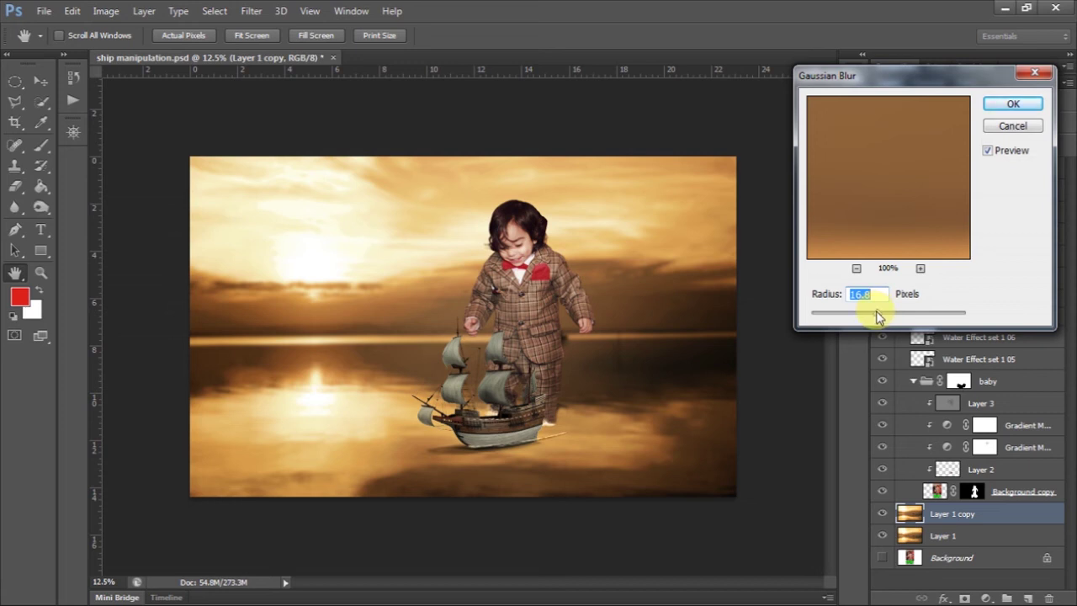
click(989, 151)
click(1025, 105)
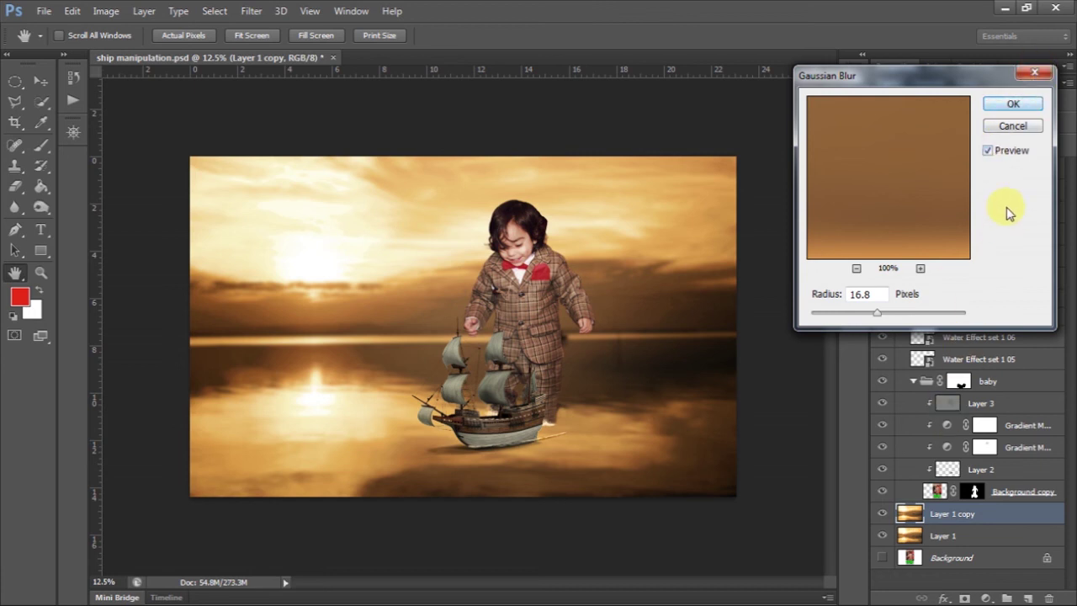
Step: Merge Visible from Layer 1 copy's context menu
click(1013, 126)
right_click(986, 513)
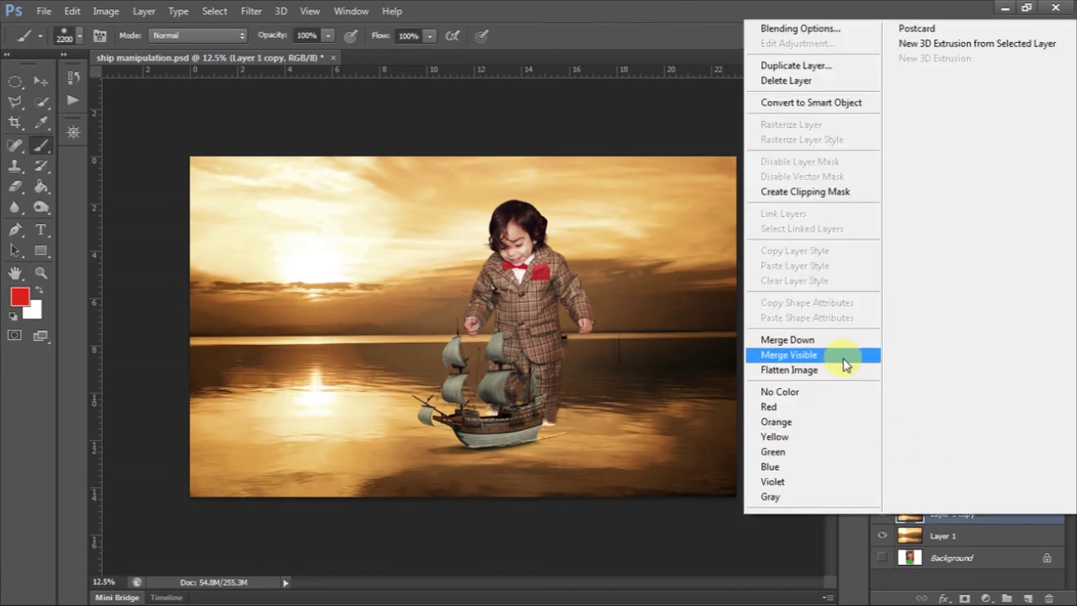
click(825, 103)
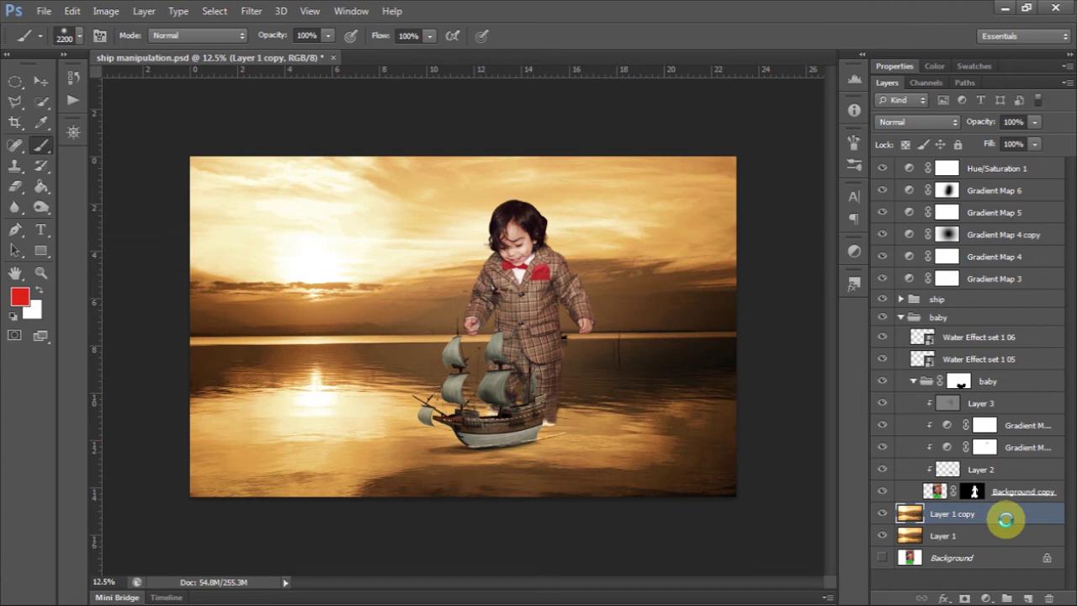
Step: Apply a 16.8 pixel Gaussian Blur to the background layer
click(252, 11)
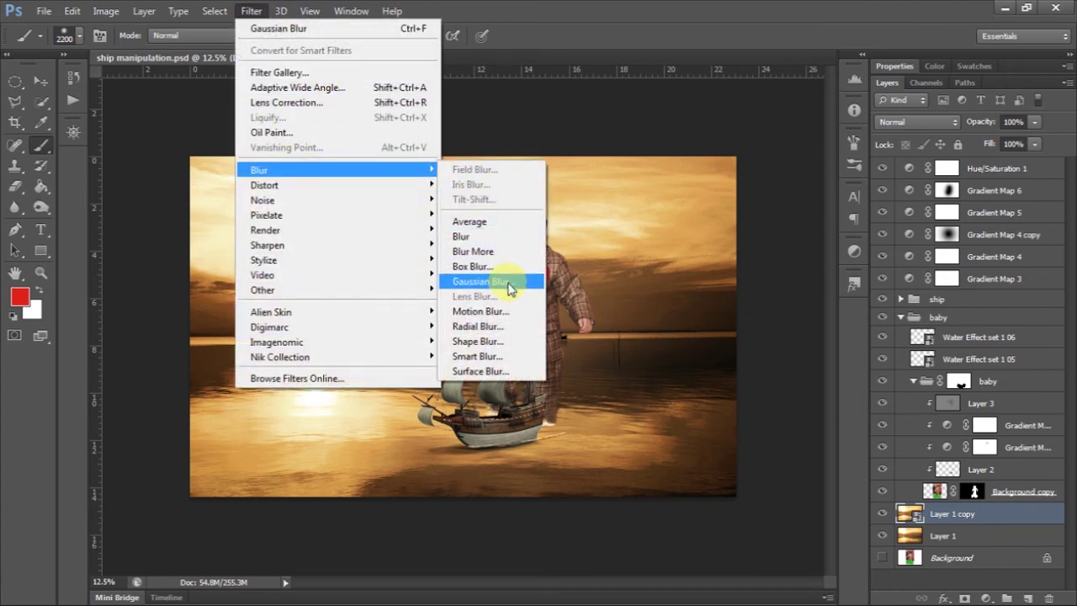
click(501, 282)
click(989, 152)
click(989, 152)
click(1014, 103)
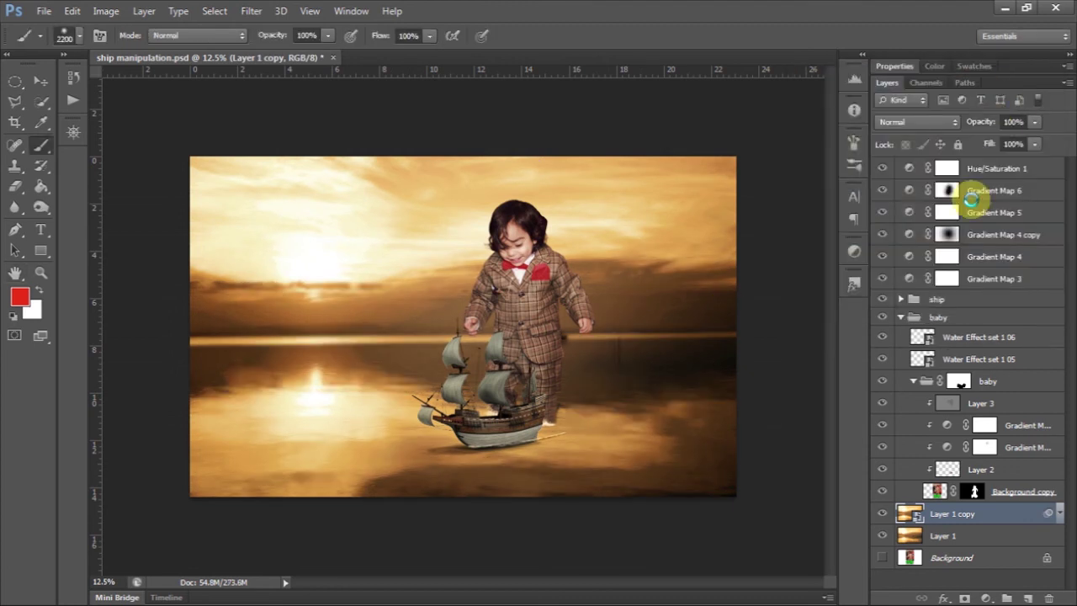
Step: Add a layer mask and paint out the blur across the horizon with a 1300 px brush
click(966, 597)
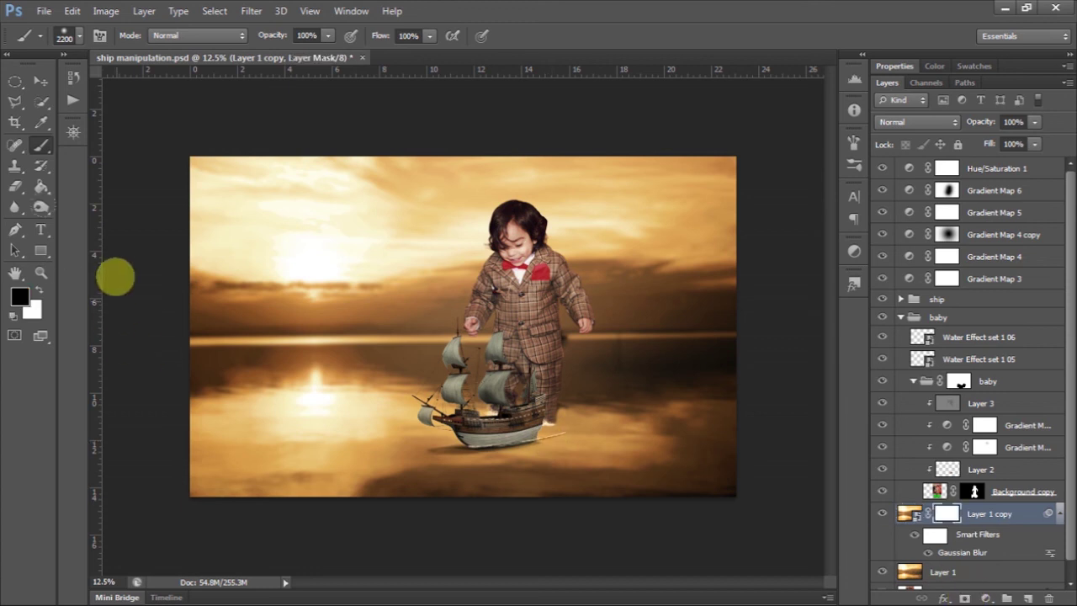
right_click(43, 151)
key(Escape)
key(bracketleft)
key(bracketleft)
key(bracketleft)
key(bracketleft)
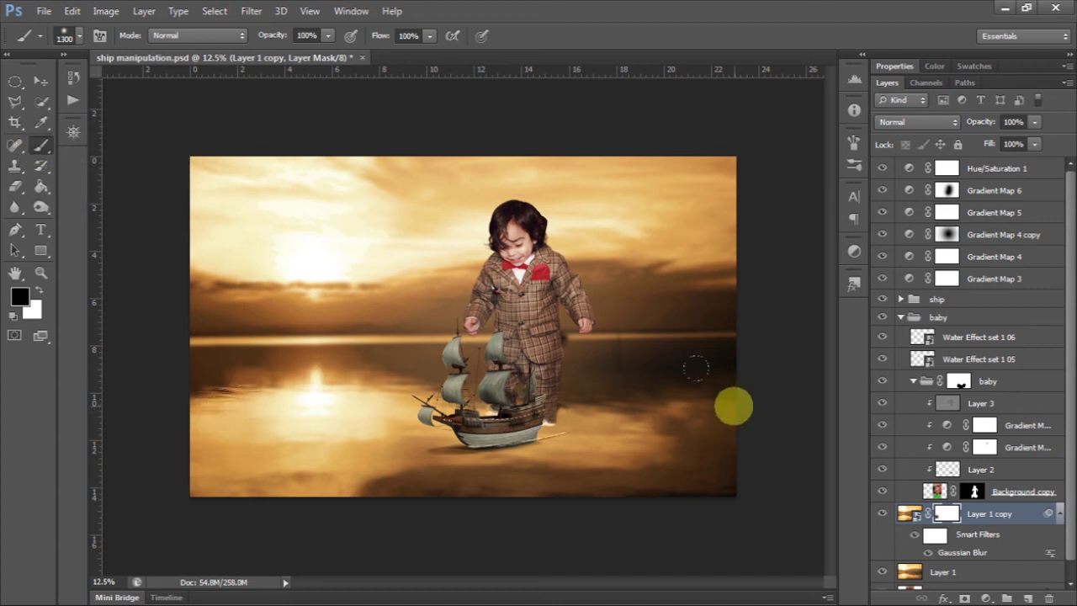
drag(695, 368, 734, 362)
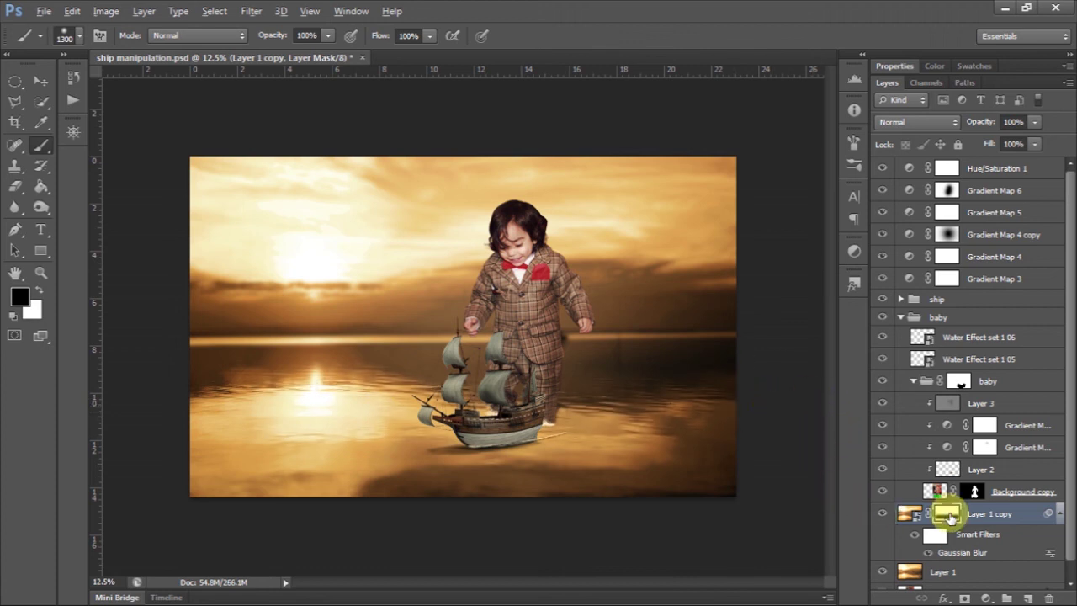
Step: View the mask alone, then toggle the blurred layer to compare
alt+click(949, 517)
alt+click(949, 516)
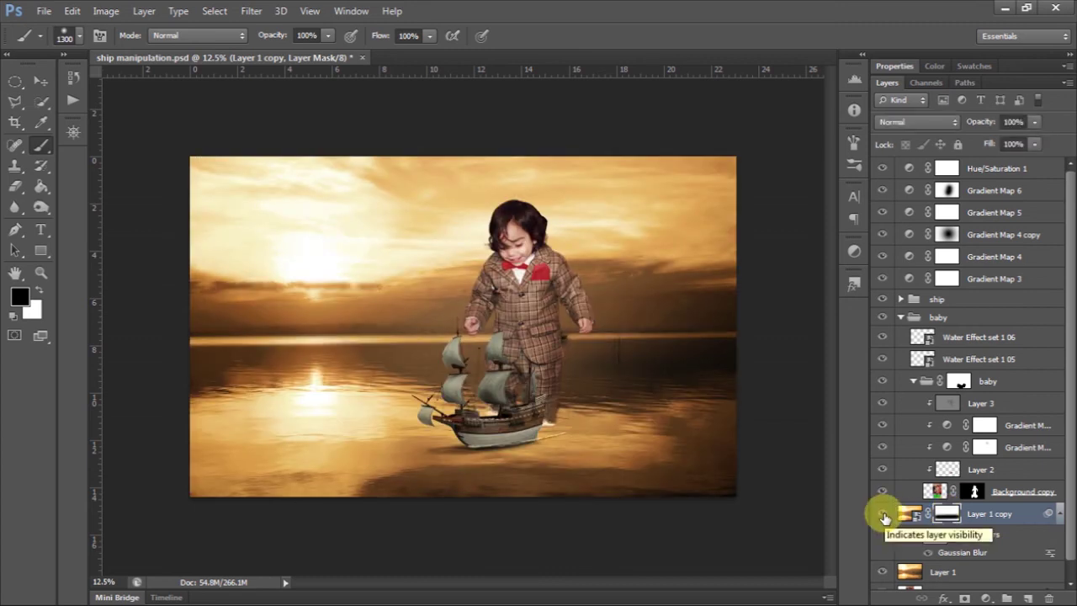
click(883, 515)
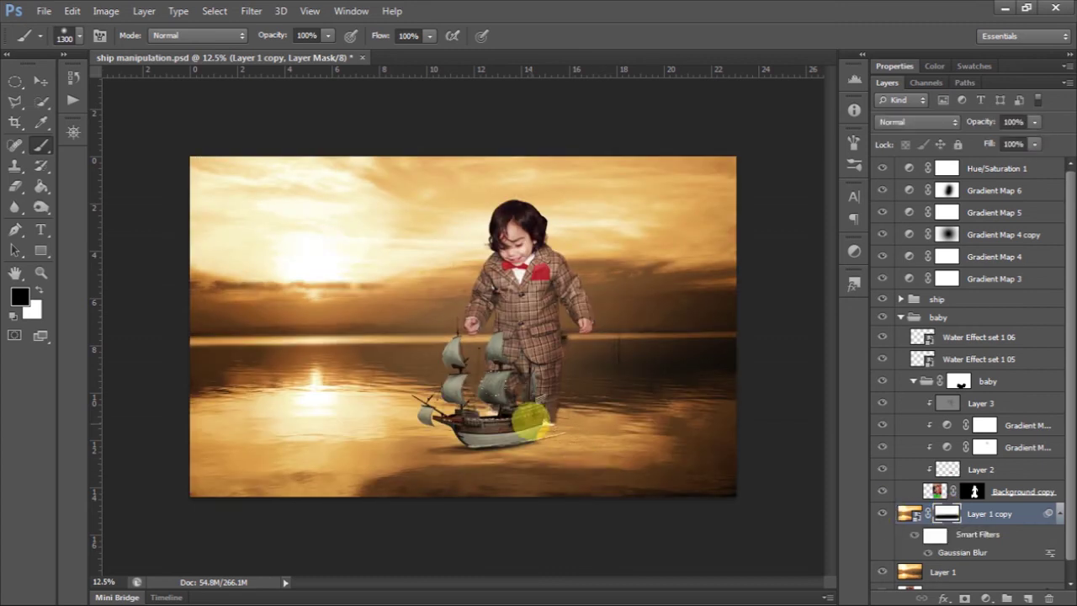
click(882, 515)
click(882, 515)
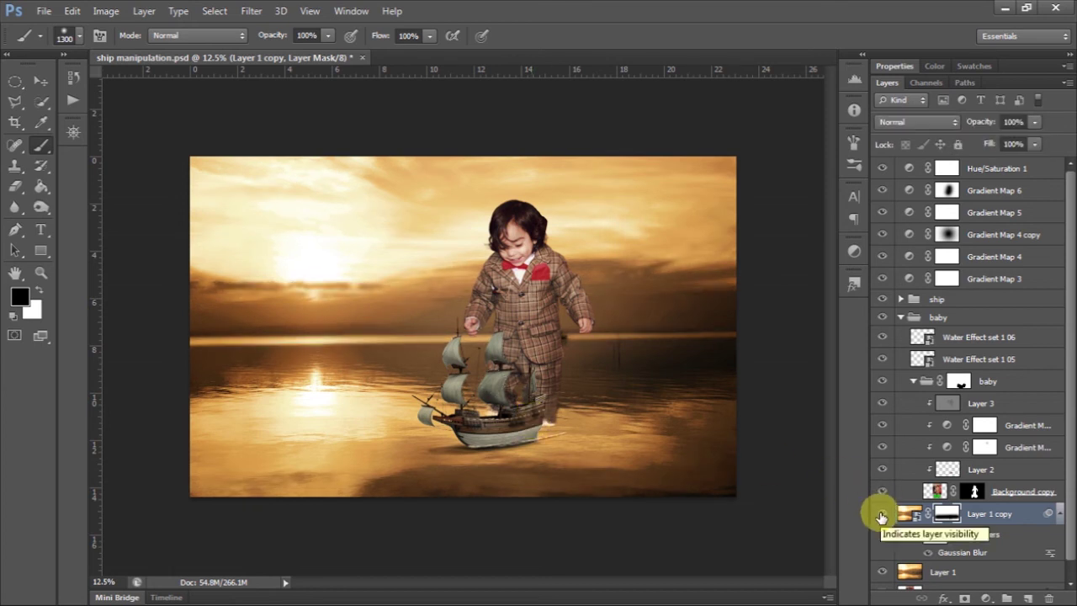
Step: Save, restore the ship's bow on the Layer 1 copy mask, and stamp visible layers into Layer 4
click(44, 11)
click(50, 173)
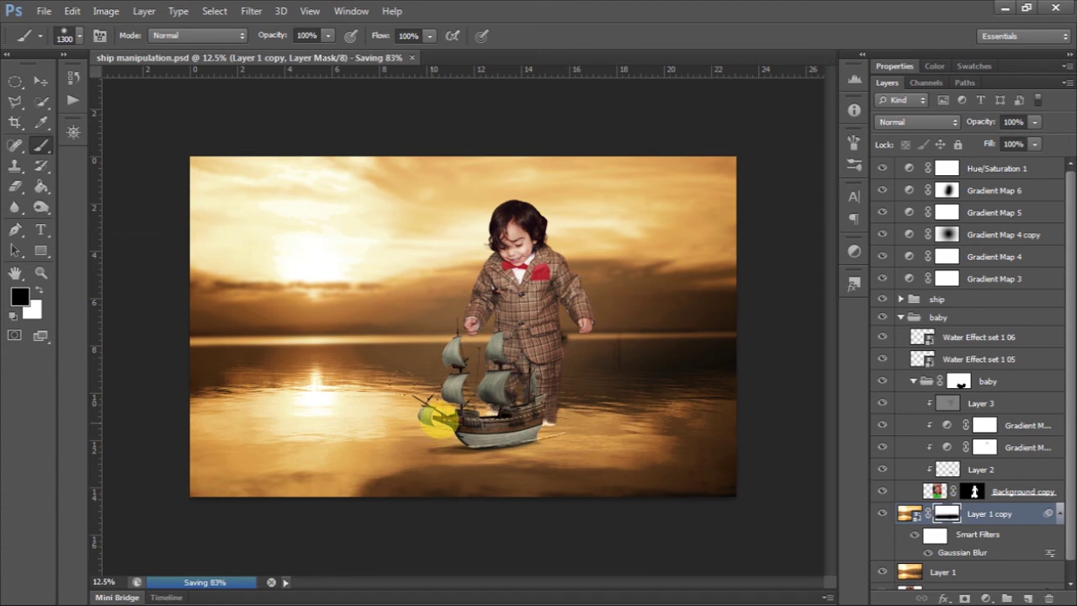
mouse_move(451, 420)
mouse_down()
mouse_move(409, 414)
mouse_move(470, 422)
mouse_up()
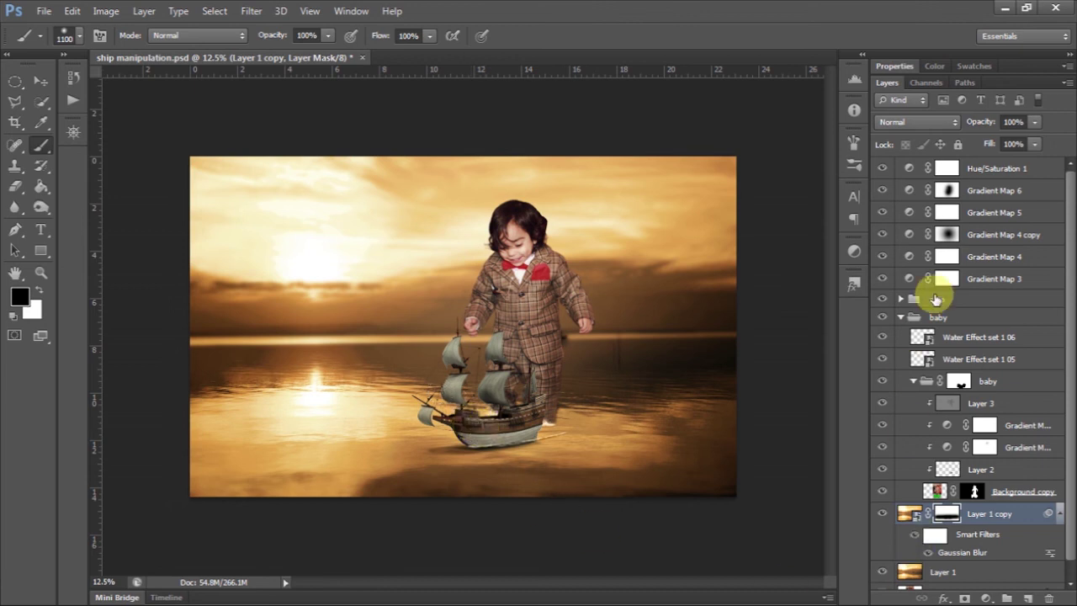
click(1037, 179)
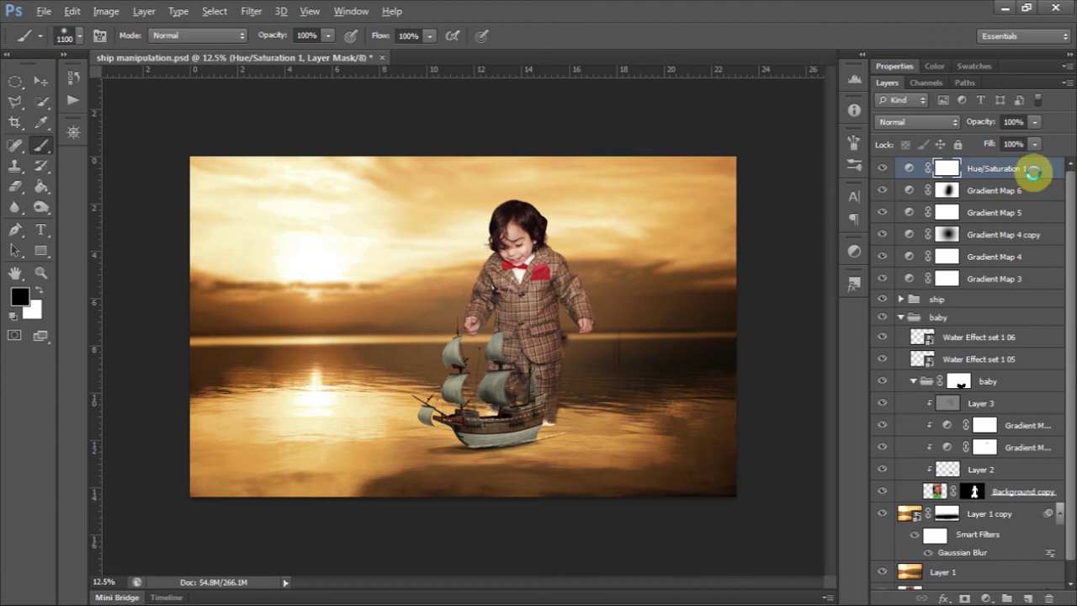
key(ctrl+alt+shift+e)
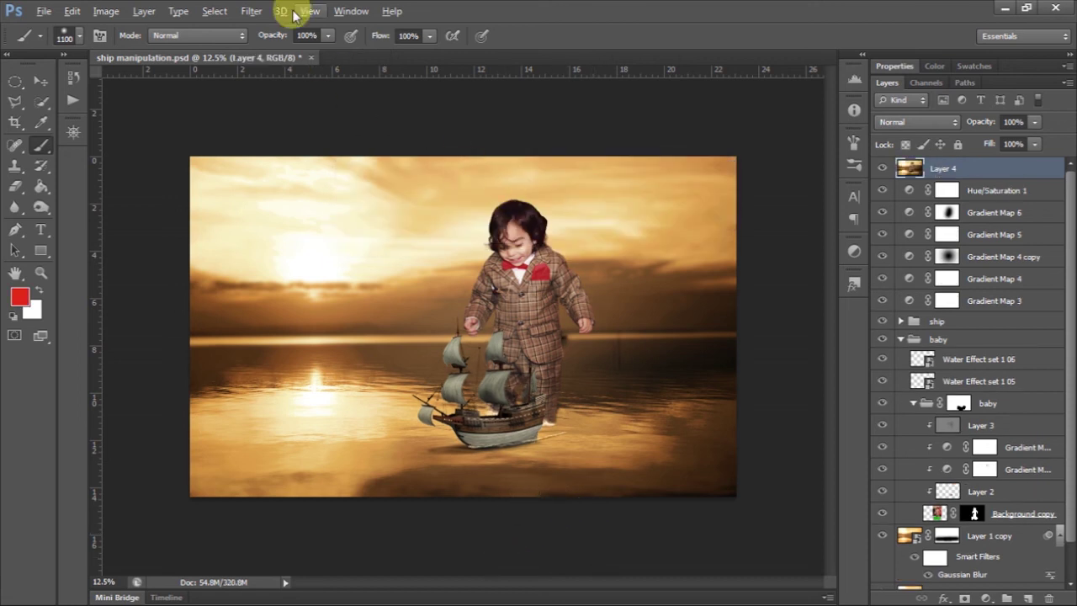
Step: Launch Color Efex Pro 4 on Layer 4 and try the first sunset recipe
click(250, 10)
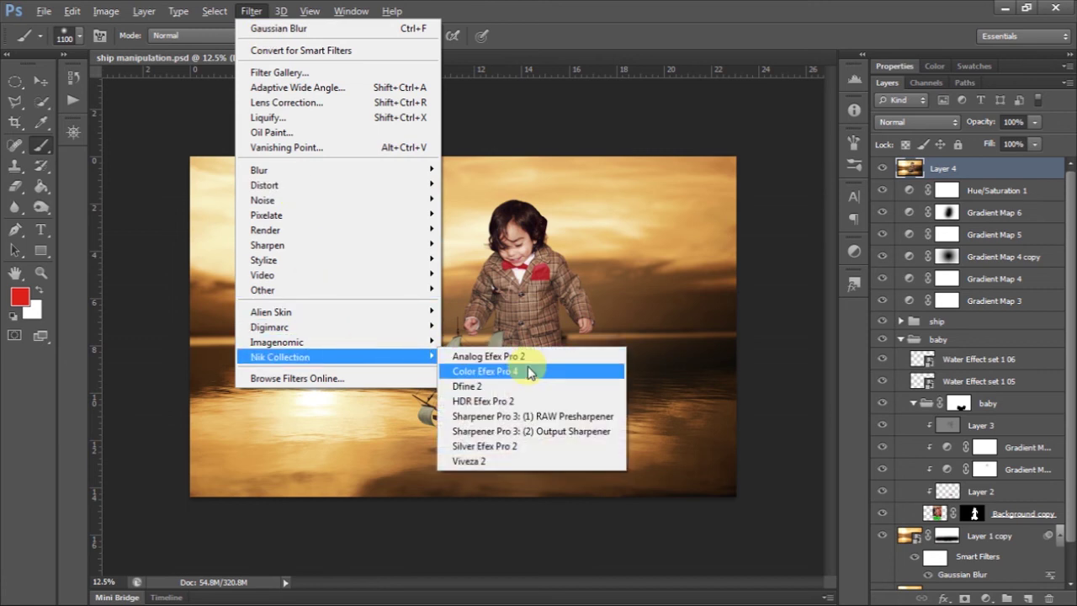
click(528, 371)
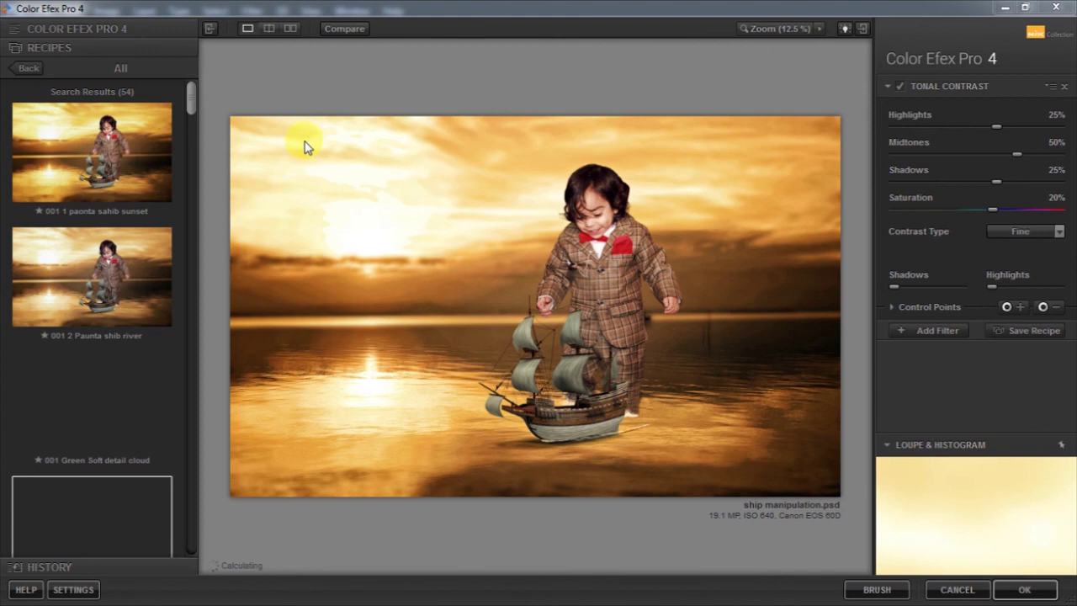
mouse_move(193, 98)
mouse_down()
mouse_move(192, 108)
mouse_move(193, 81)
mouse_up()
click(159, 130)
Step: Compare against the original, then switch to the 007 1 recipe and compare again
click(350, 29)
click(353, 31)
click(353, 30)
click(354, 30)
scroll(149, 278, down, 5)
click(106, 410)
click(340, 29)
click(341, 30)
click(341, 30)
Step: Toggle each of the recipe's filters off and back on to check their effect
click(900, 204)
click(900, 181)
click(900, 158)
click(899, 133)
click(900, 109)
click(900, 85)
click(900, 87)
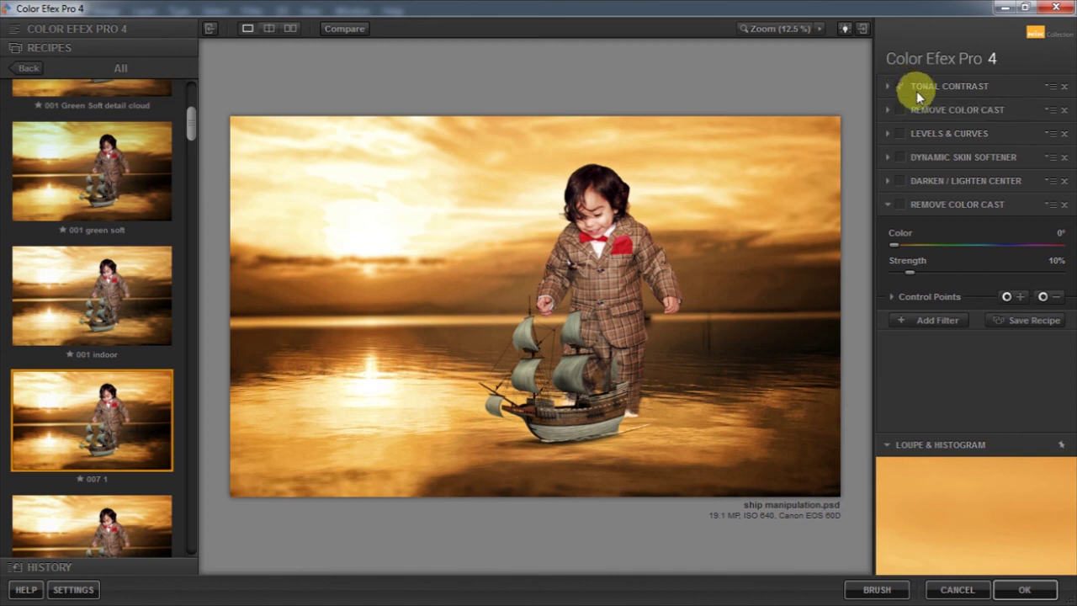
click(900, 109)
click(899, 133)
click(900, 157)
click(900, 180)
Step: Set Darken / Lighten Center border luminosity to -34% and compare with the original
click(966, 180)
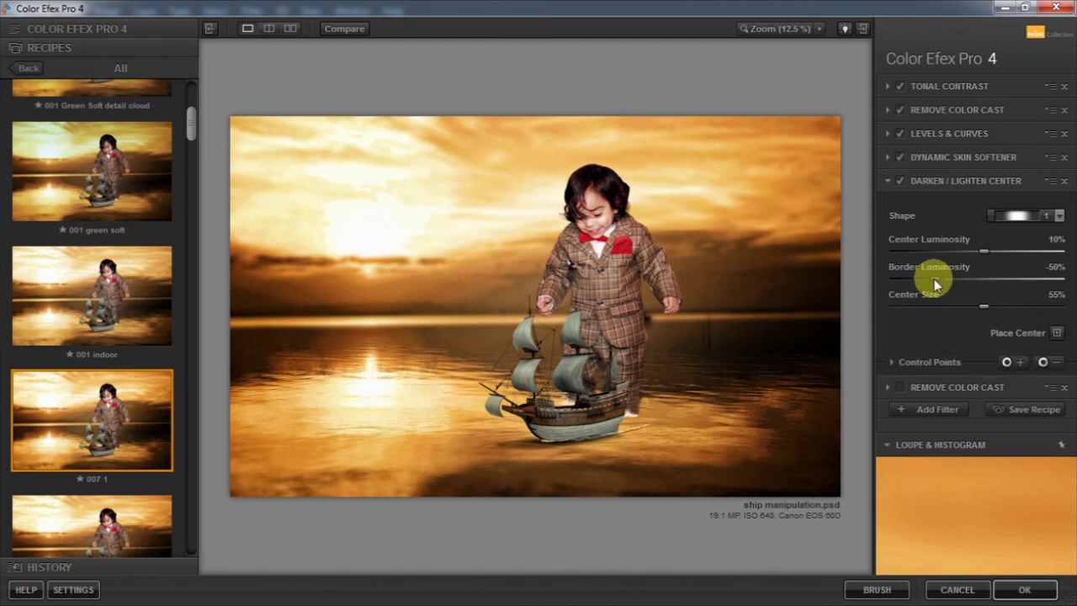
drag(934, 278, 947, 277)
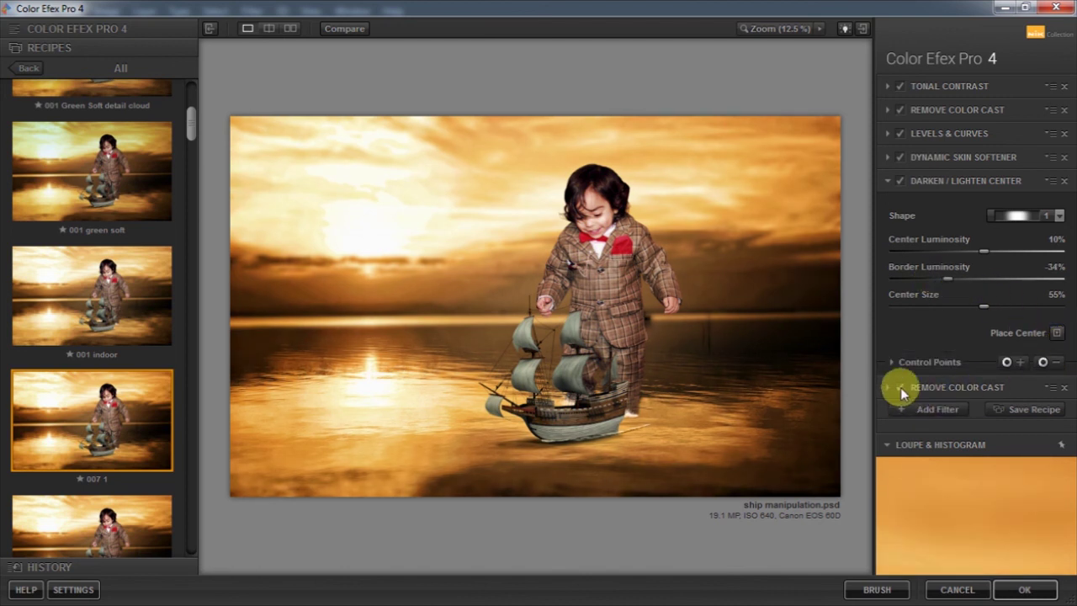
click(941, 409)
click(344, 28)
click(344, 28)
Step: Lower Tonal Contrast saturation to 15% and apply the Color Efex result
click(987, 89)
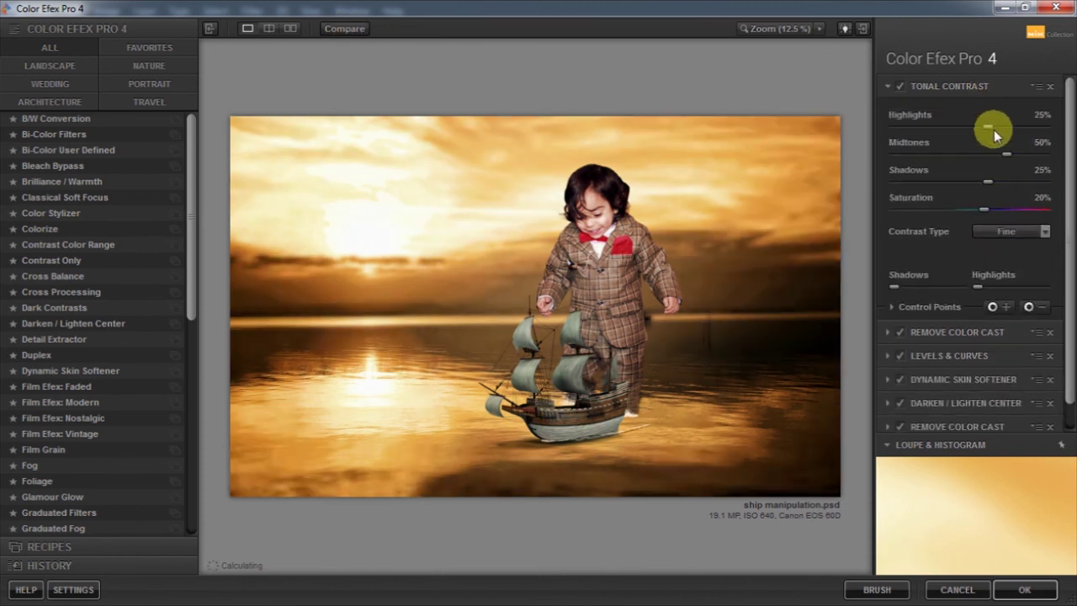
drag(984, 209, 980, 210)
click(361, 32)
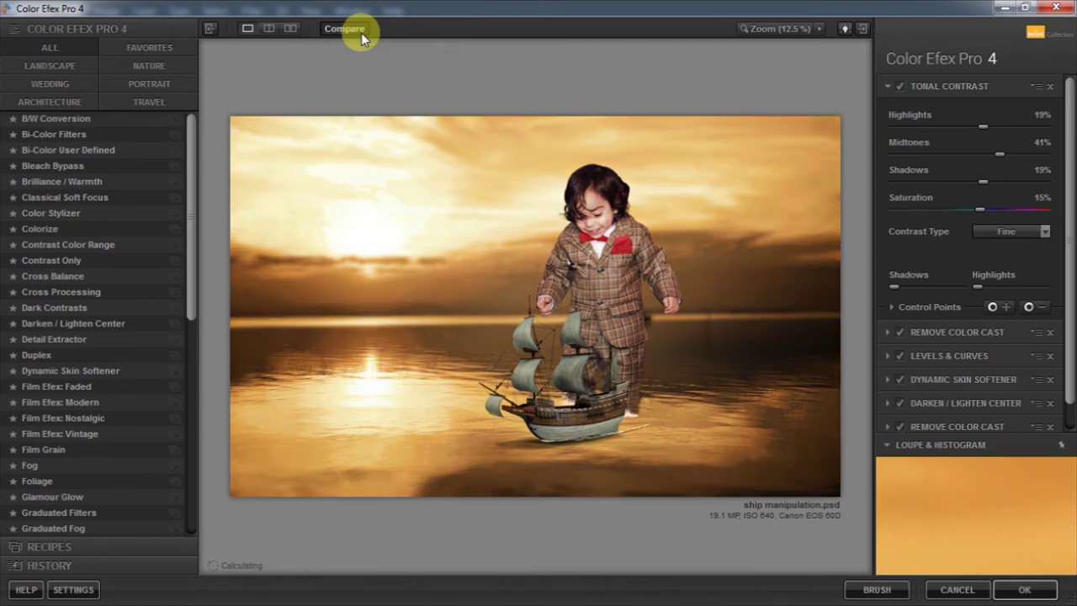
click(1025, 589)
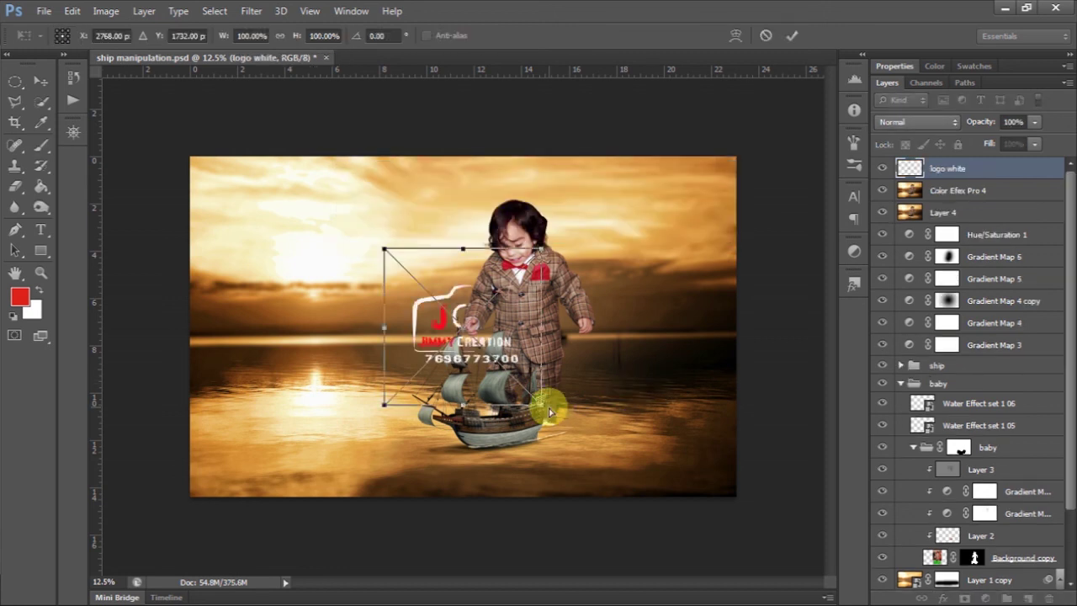
Step: Scale the white logo to about 54% and place it right of the boy above the horizon
drag(545, 408, 499, 355)
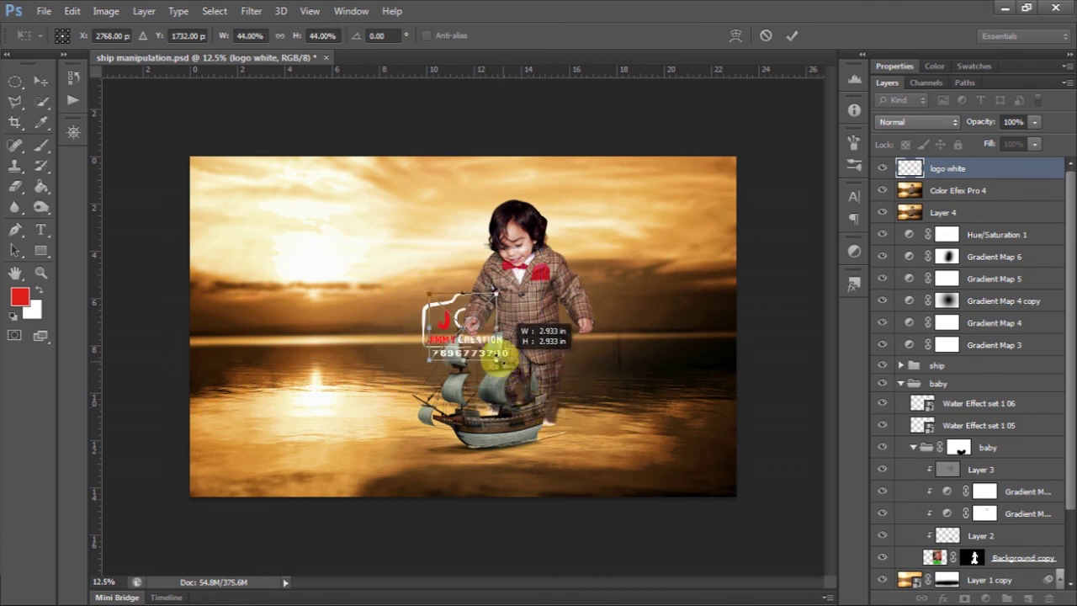
drag(499, 355, 516, 370)
mouse_move(476, 322)
mouse_down()
mouse_move(407, 307)
mouse_move(693, 308)
mouse_move(695, 340)
mouse_up()
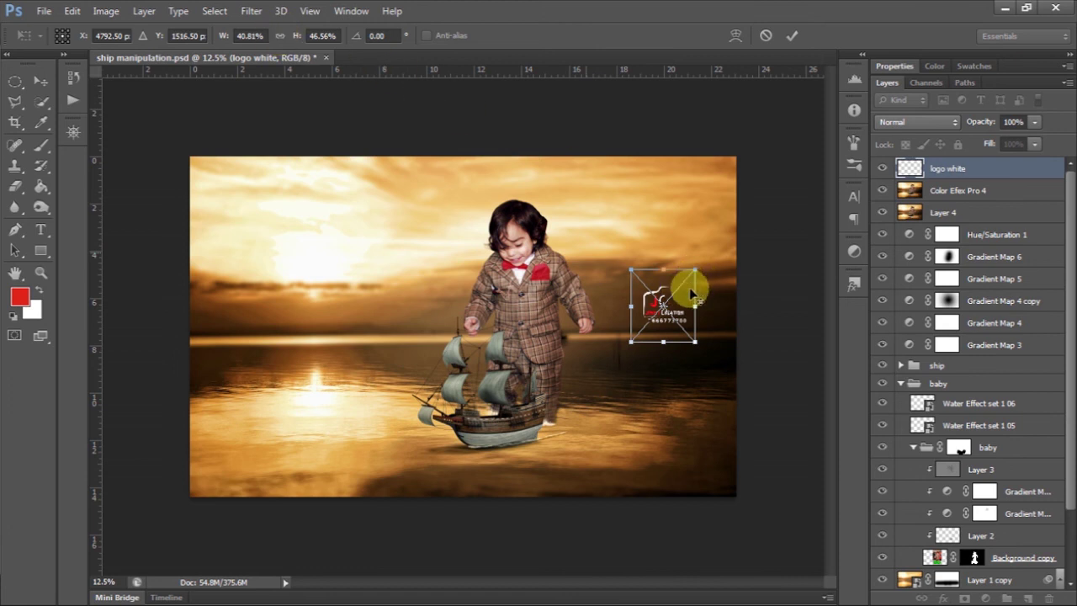
key(ctrl+z)
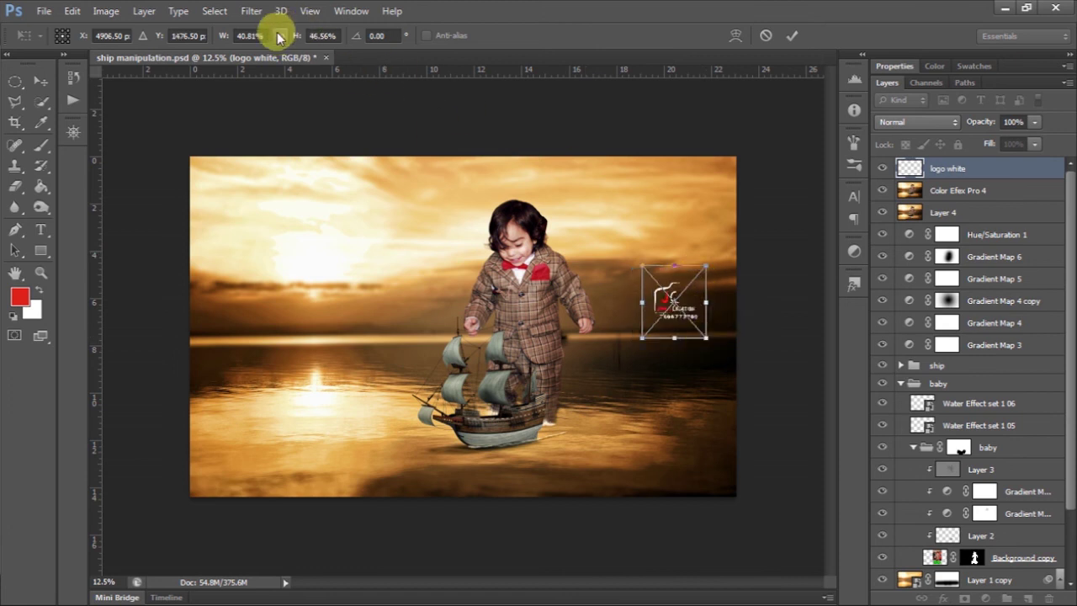
click(792, 35)
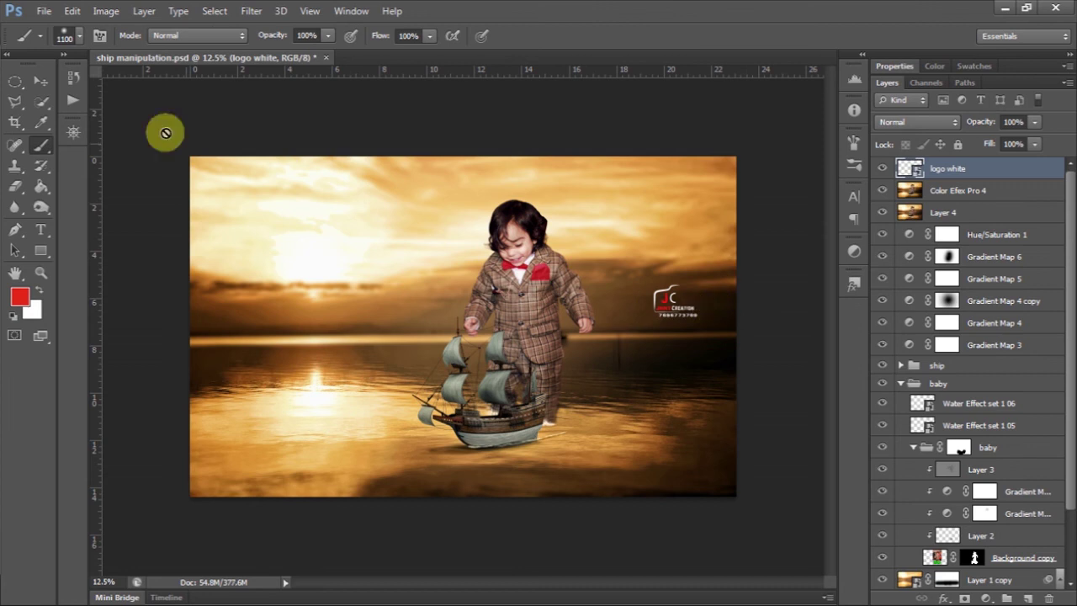
click(40, 81)
drag(673, 300, 663, 311)
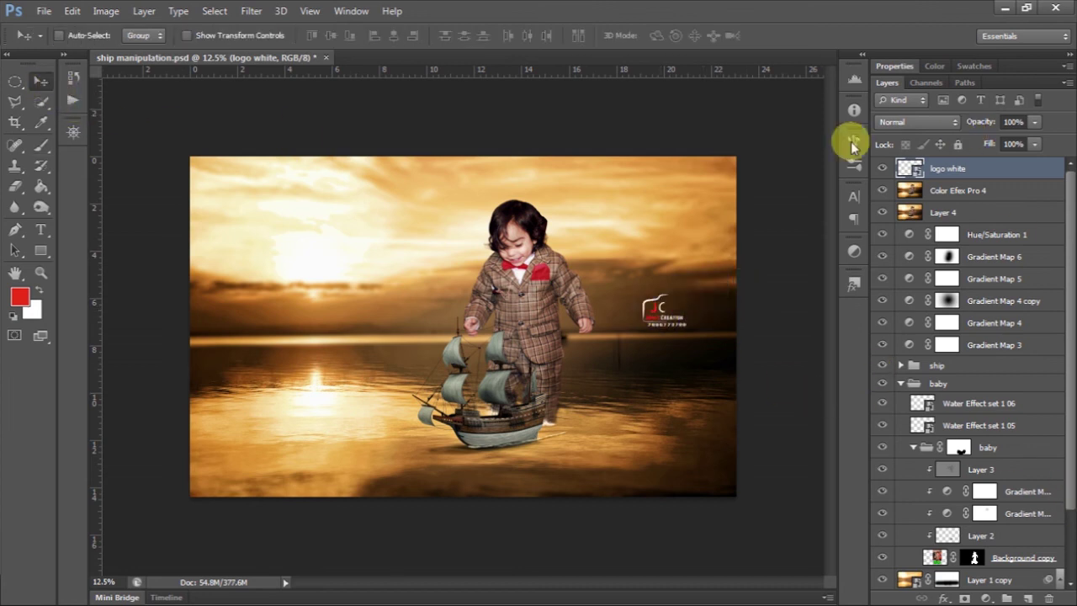
Step: Save the finished document and open the before photo in the viewer
click(38, 11)
click(88, 187)
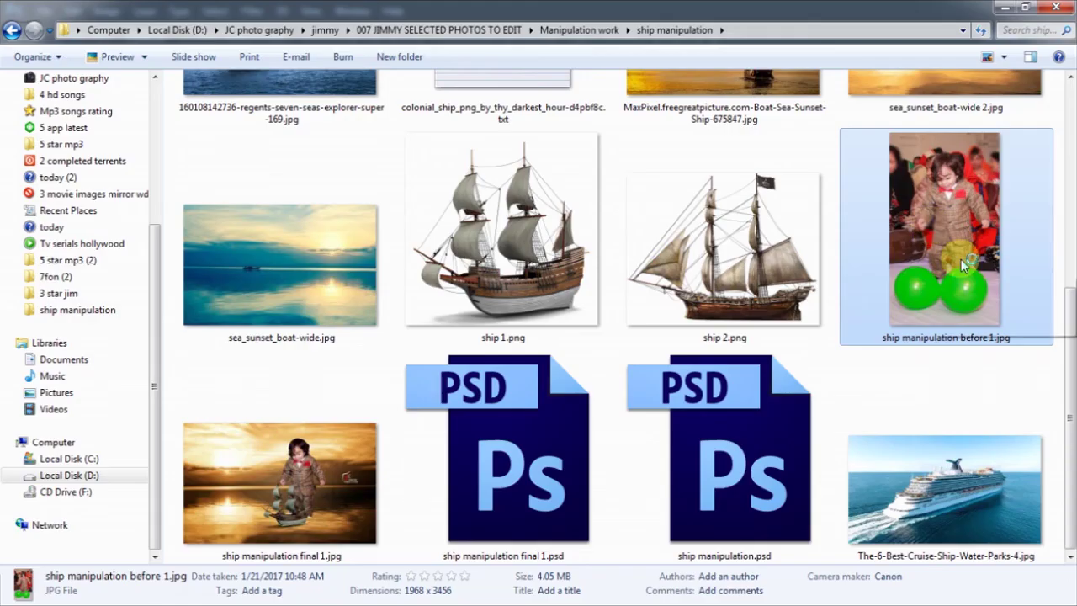
double_click(961, 259)
Step: Advance to ship manipulation final 1.jpg and inspect the finished composite
key(Right)
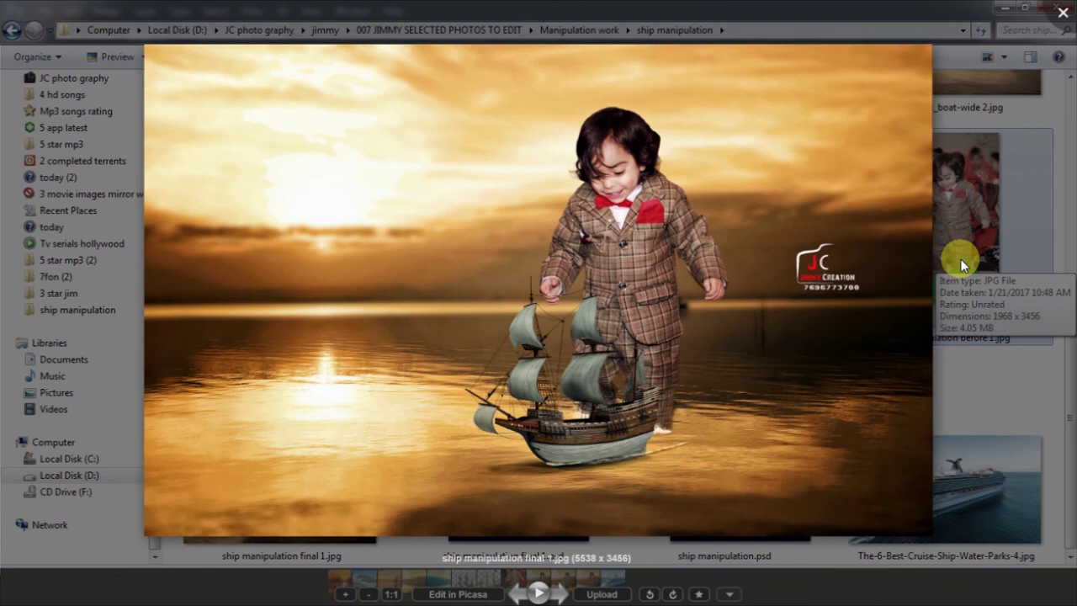
scroll(719, 472, up, 1)
scroll(1024, 416, down, 1)
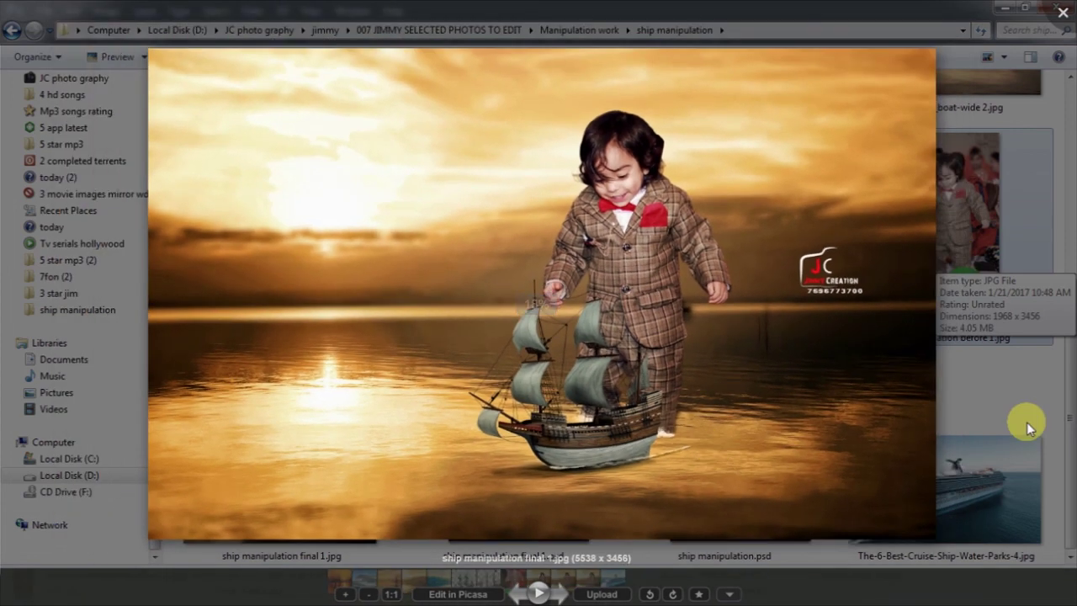
scroll(1027, 422, up, 2)
scroll(1027, 422, down, 2)
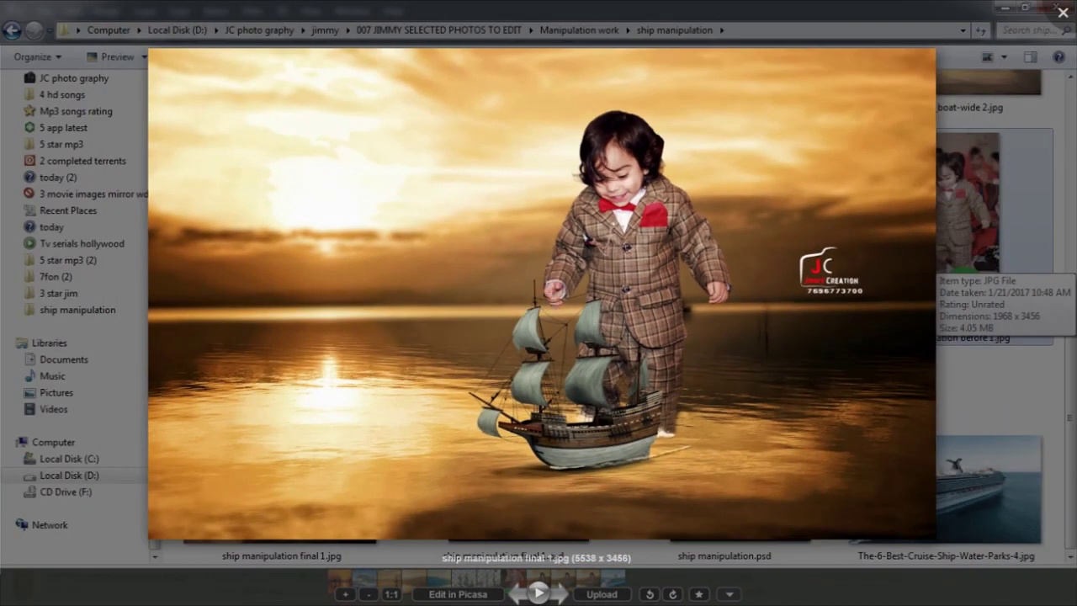